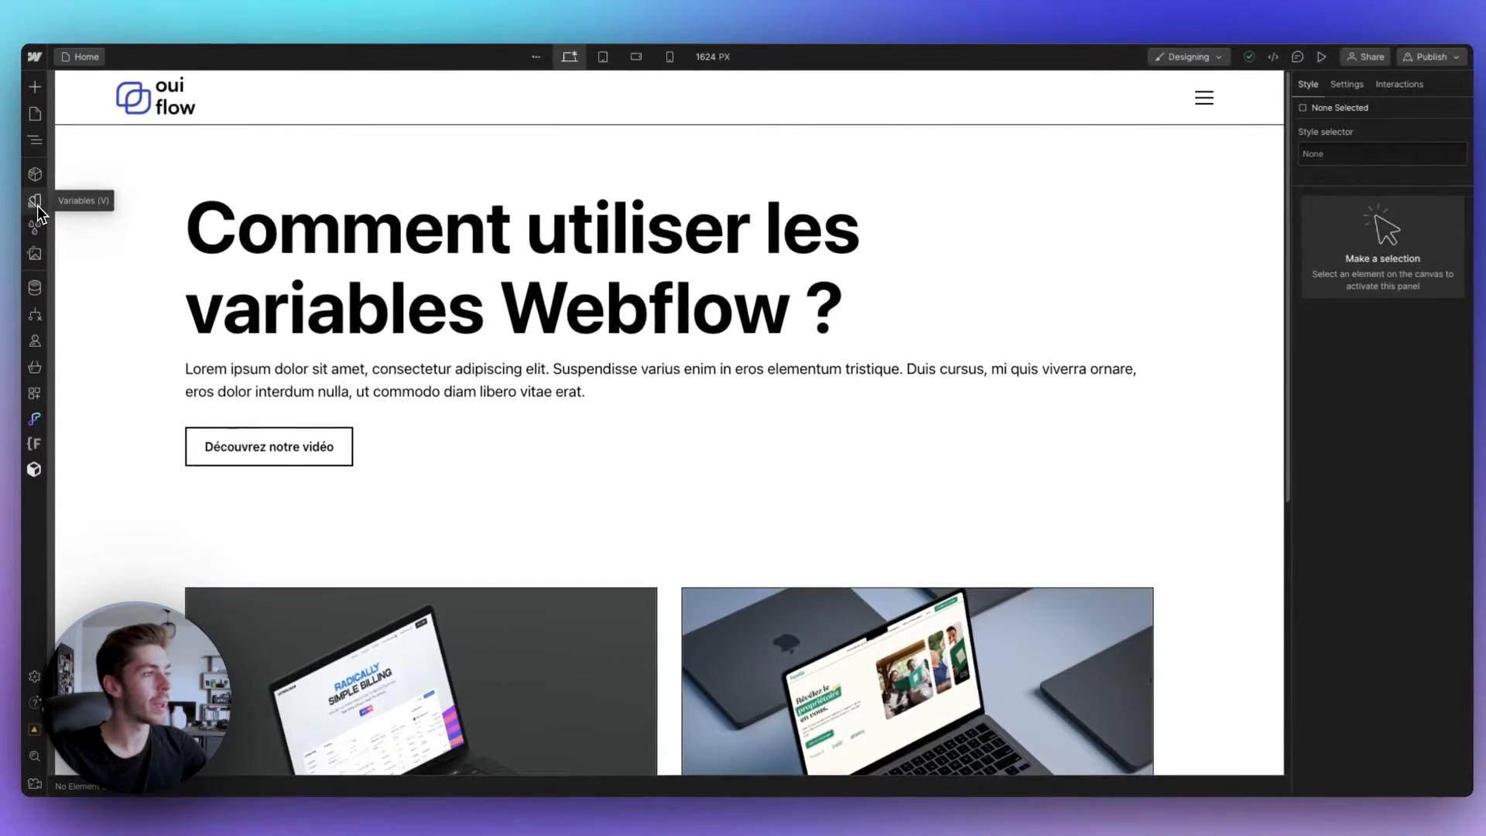
Create a new color variable named Primary in the site's variables.
left_click(58, 345)
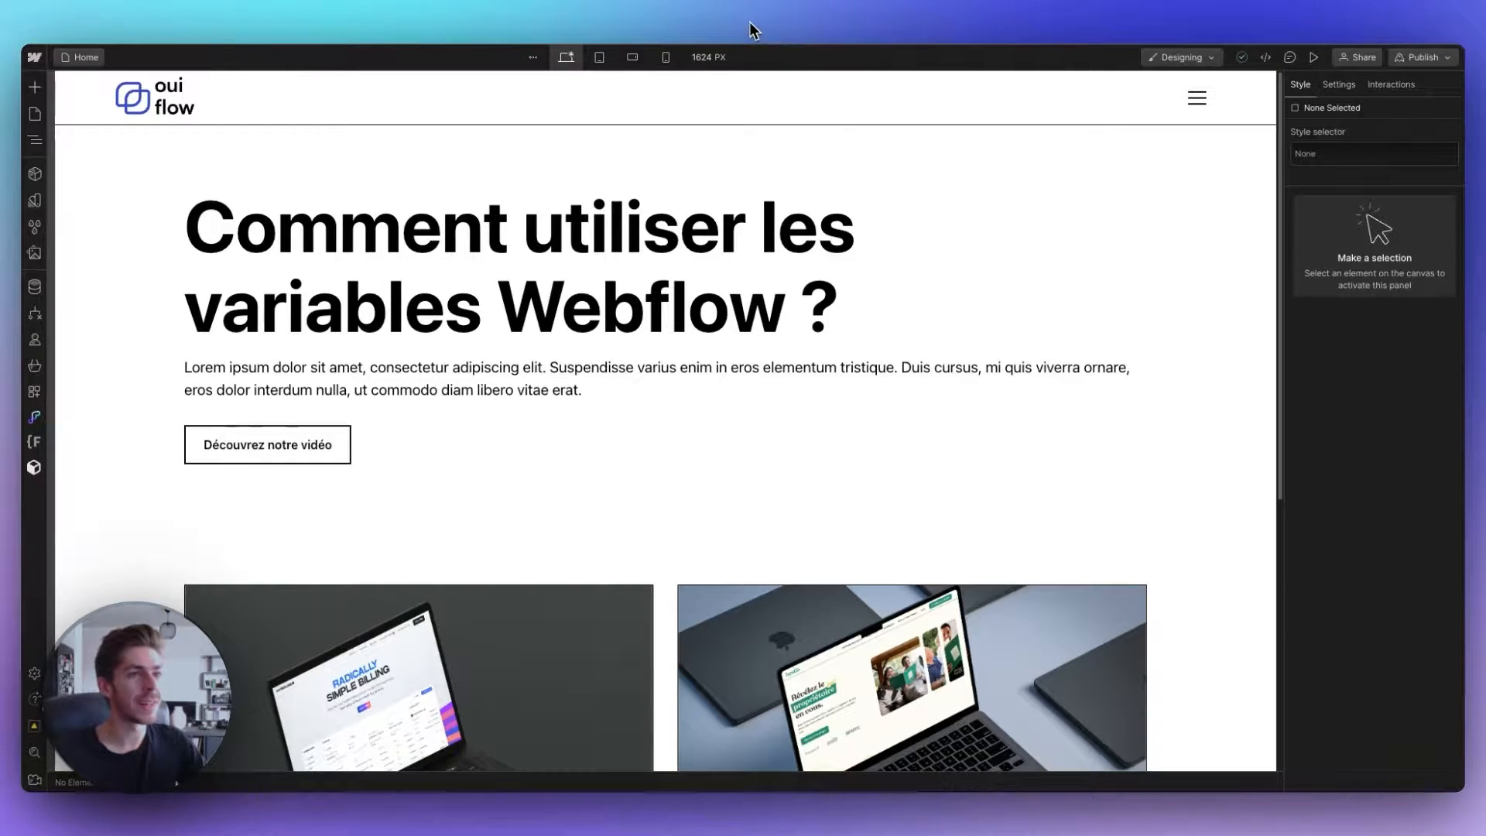
left_click(39, 204)
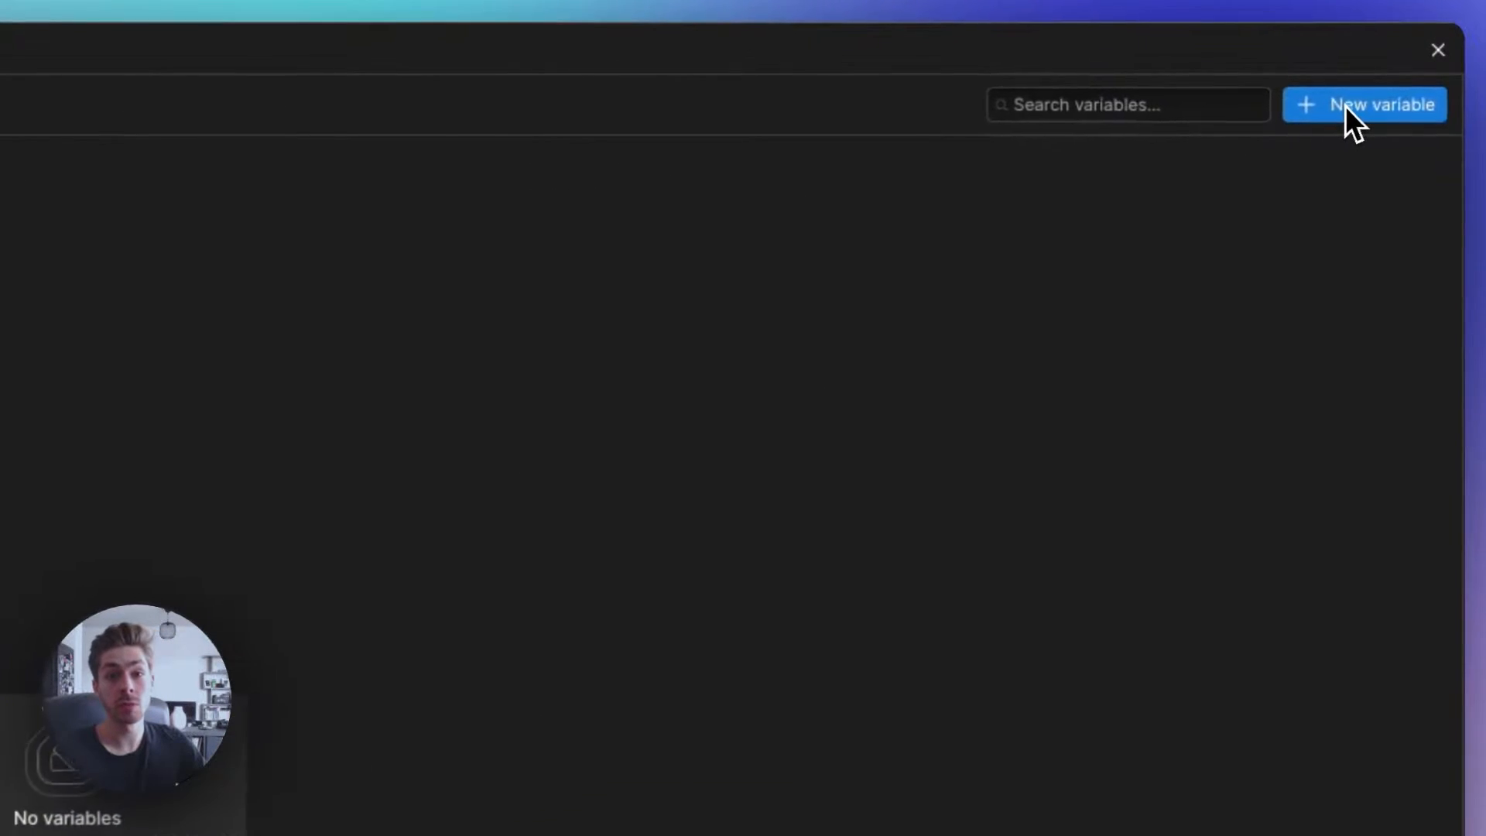
left_click(1347, 109)
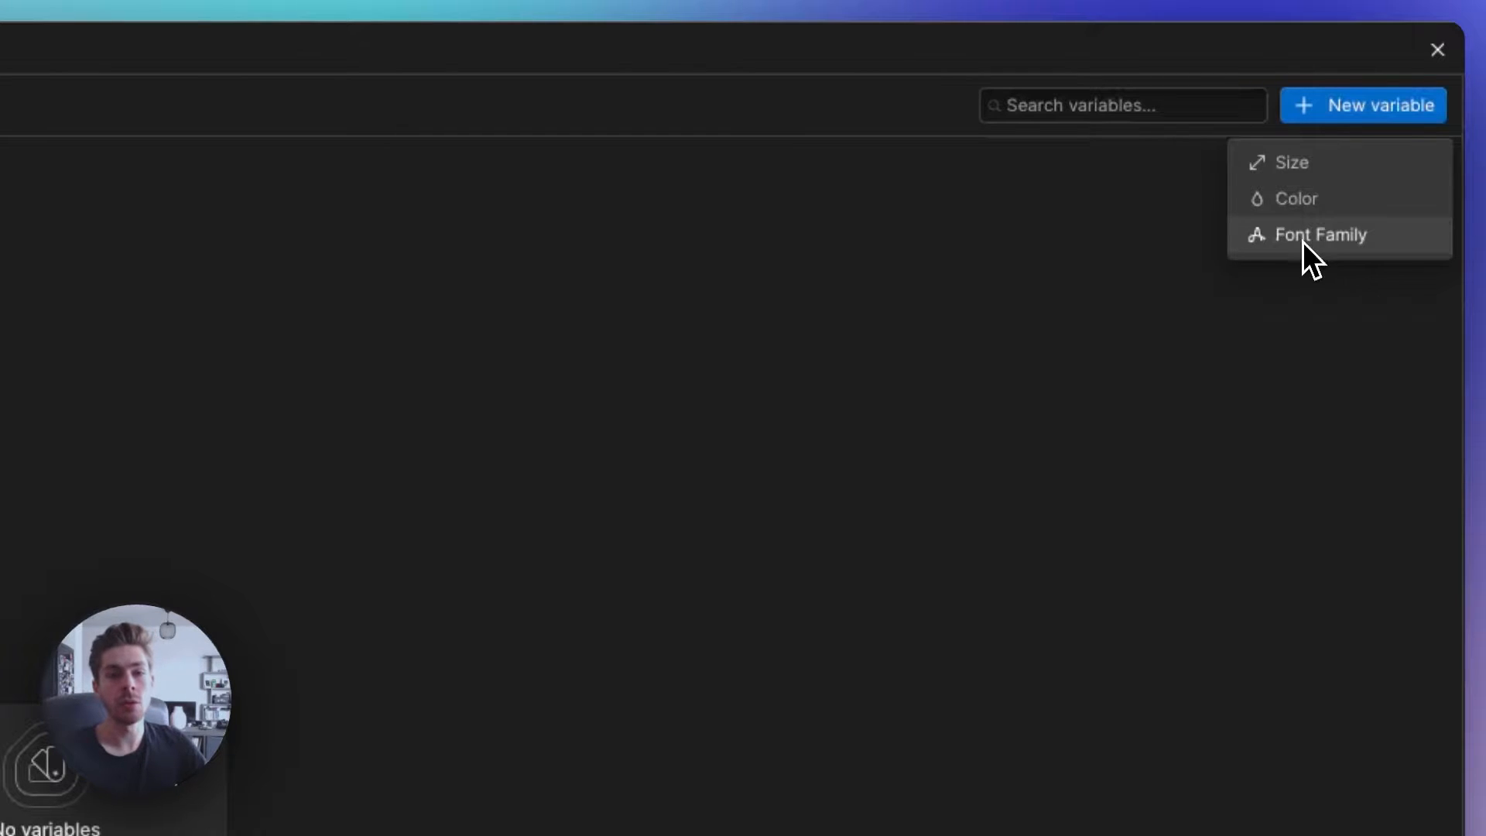
left_click(1306, 199)
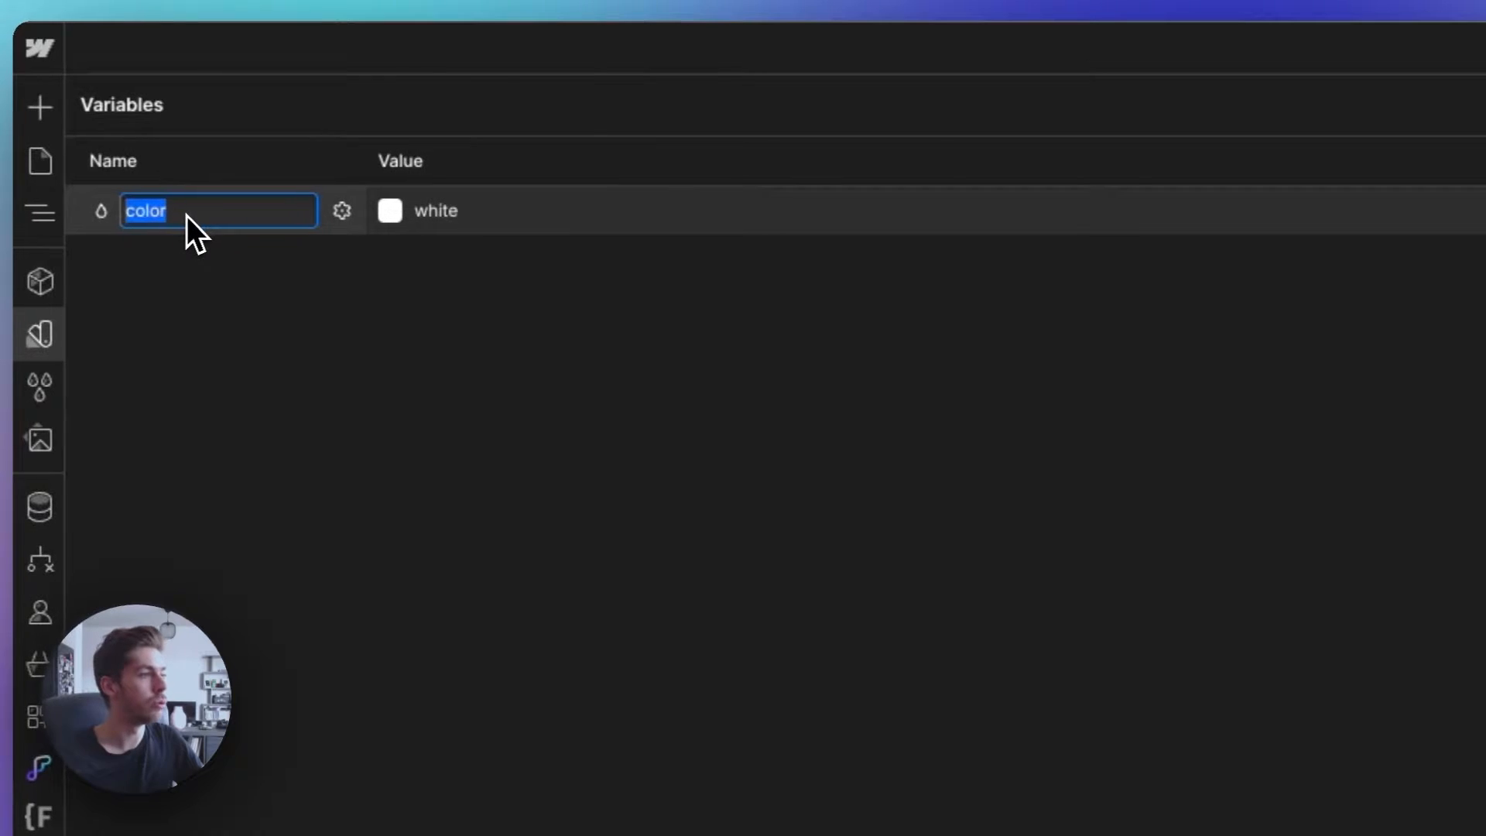
type("Primary")
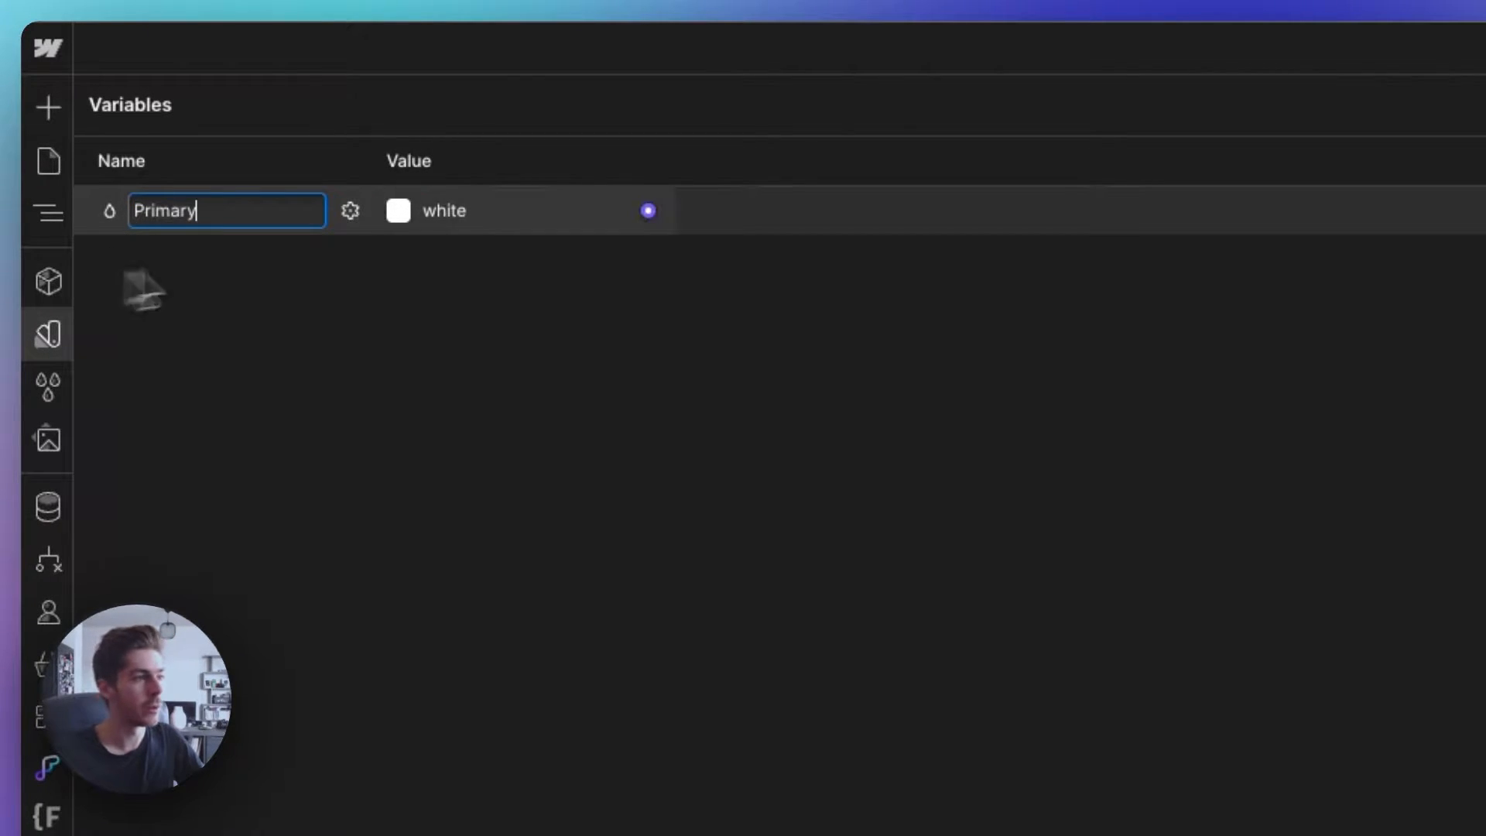
Set the Primary variable's color to hex 1C0637 and check its CSS name in the variable settings.
left_click(399, 215)
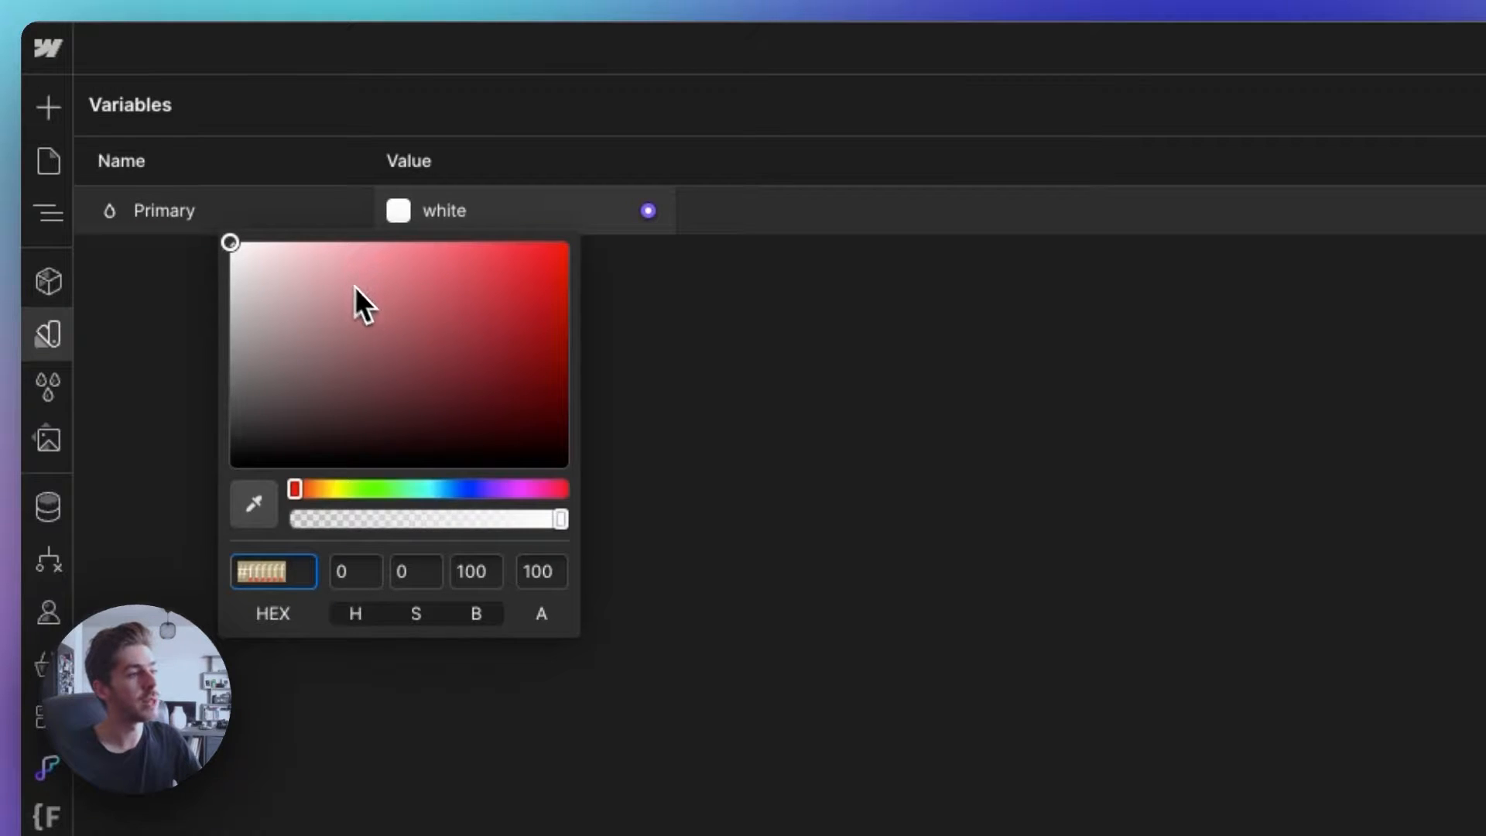
type("1C0637")
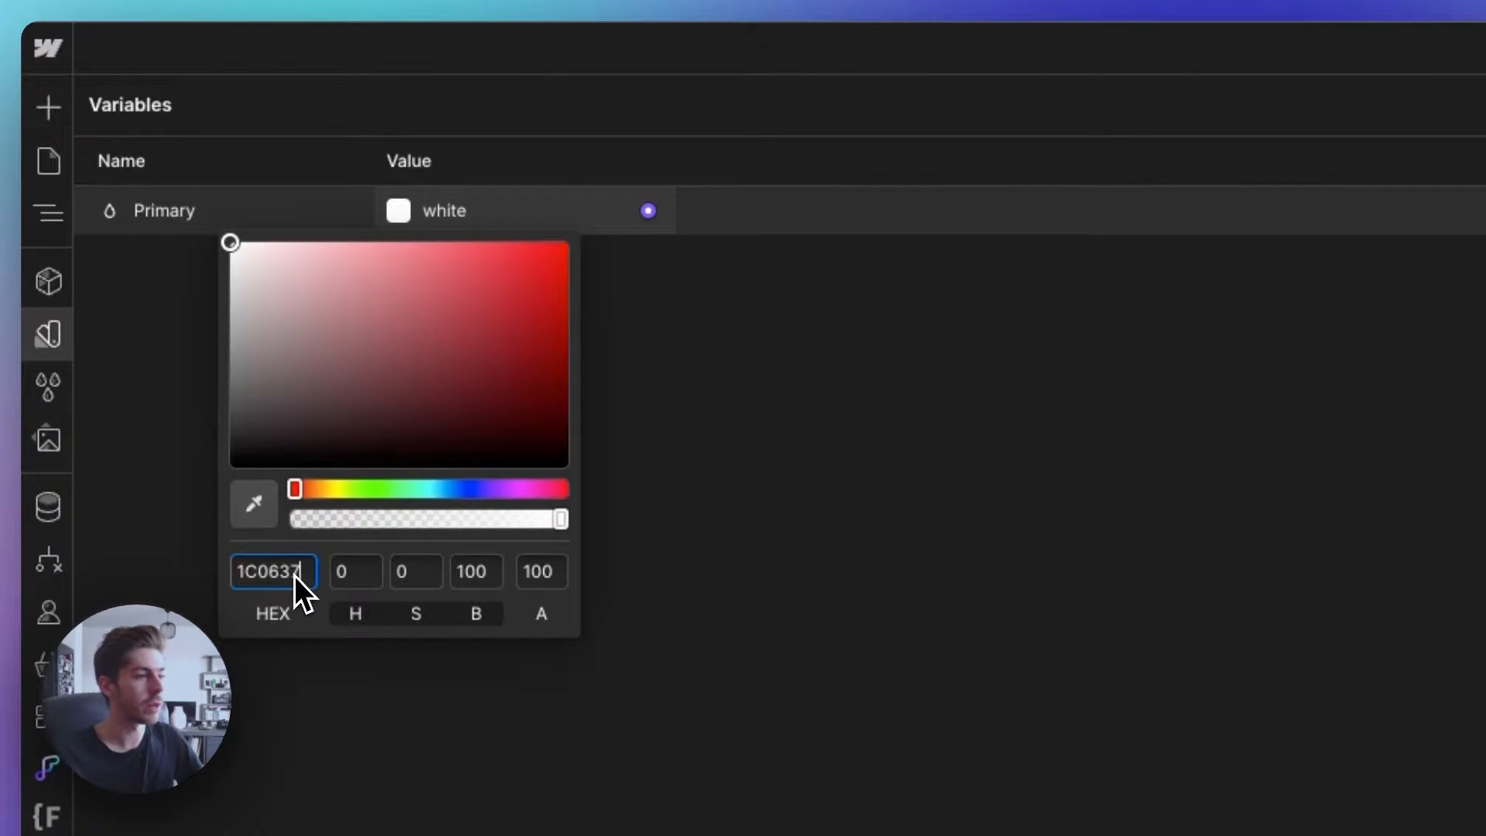
key("Return")
left_click(619, 456)
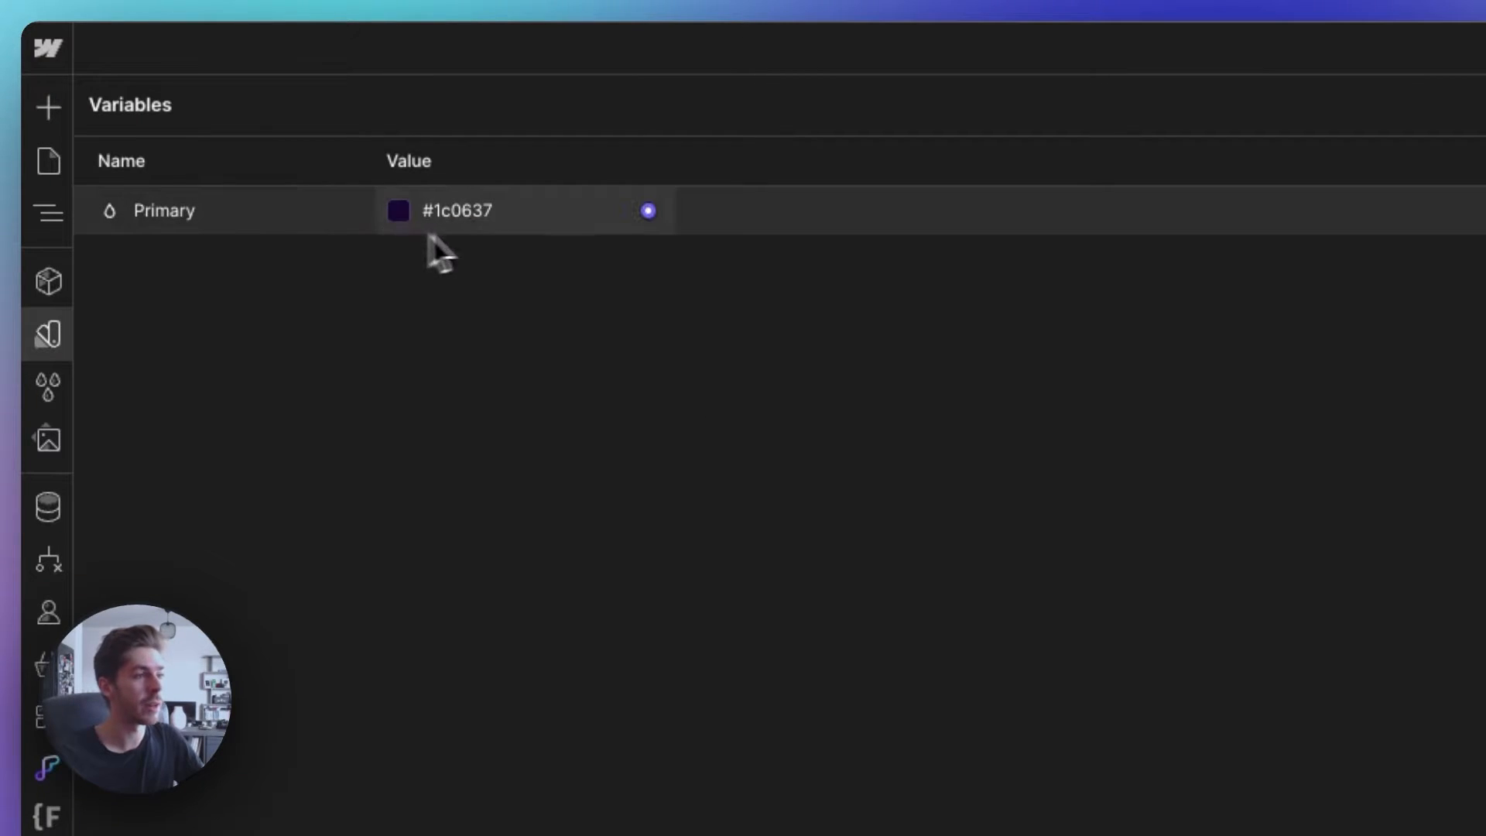
left_click(350, 212)
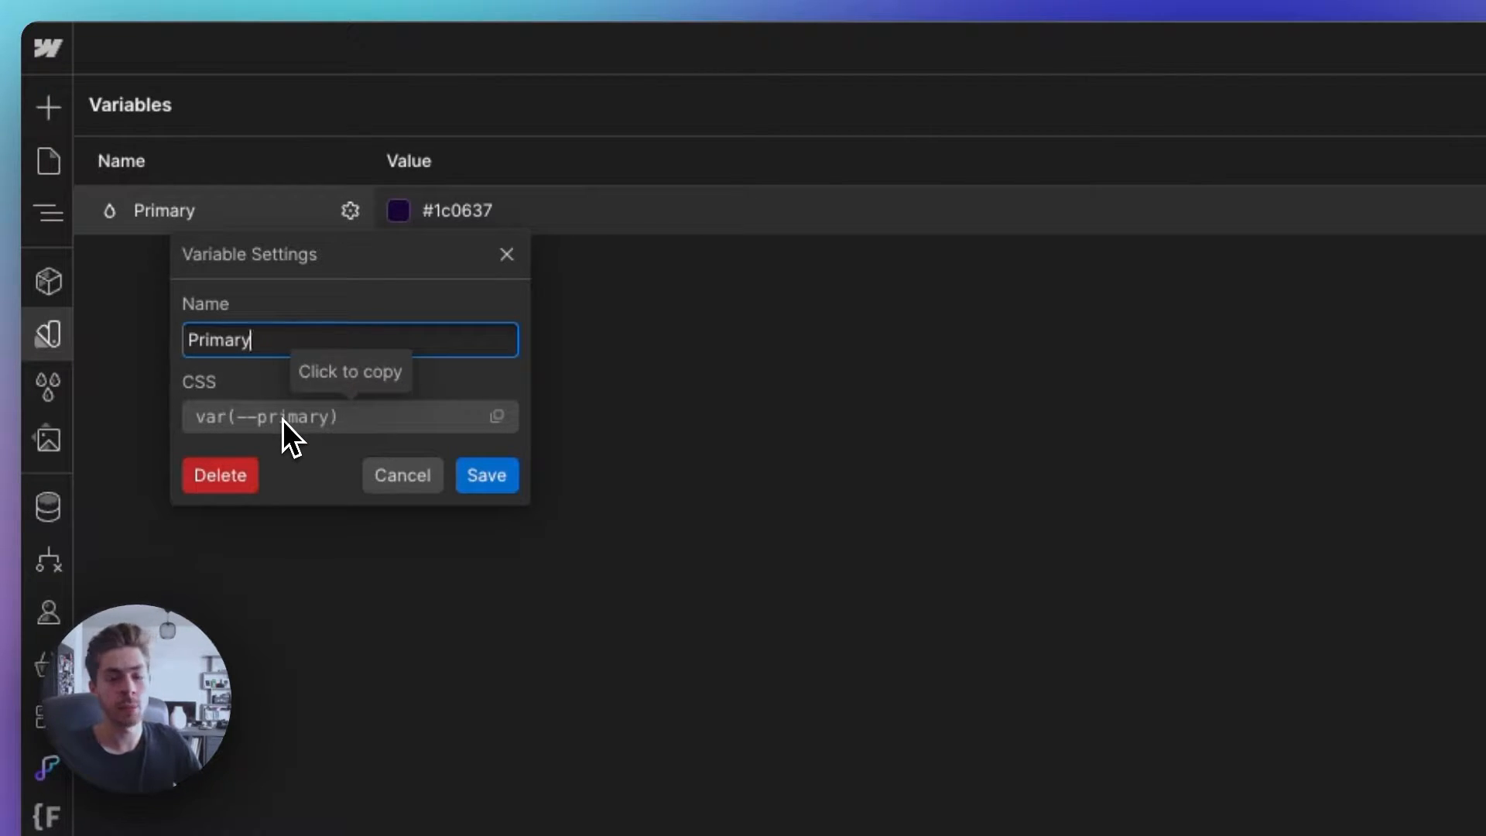
left_click(631, 399)
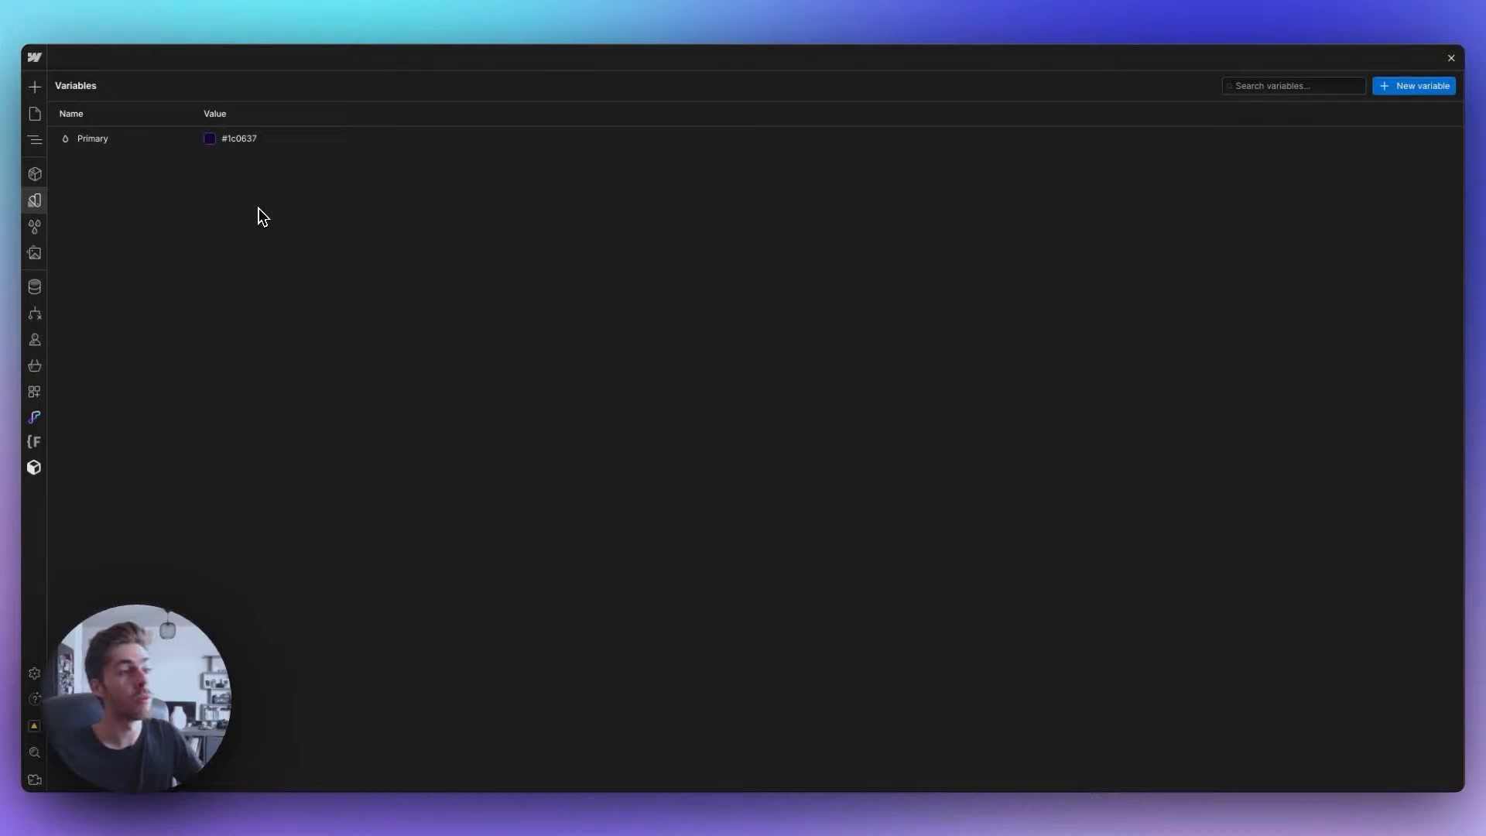
Rename the Primary variable as Colors/Primary to group it under Colors, and check its CSS name in the variable settings.
double_click(91, 139)
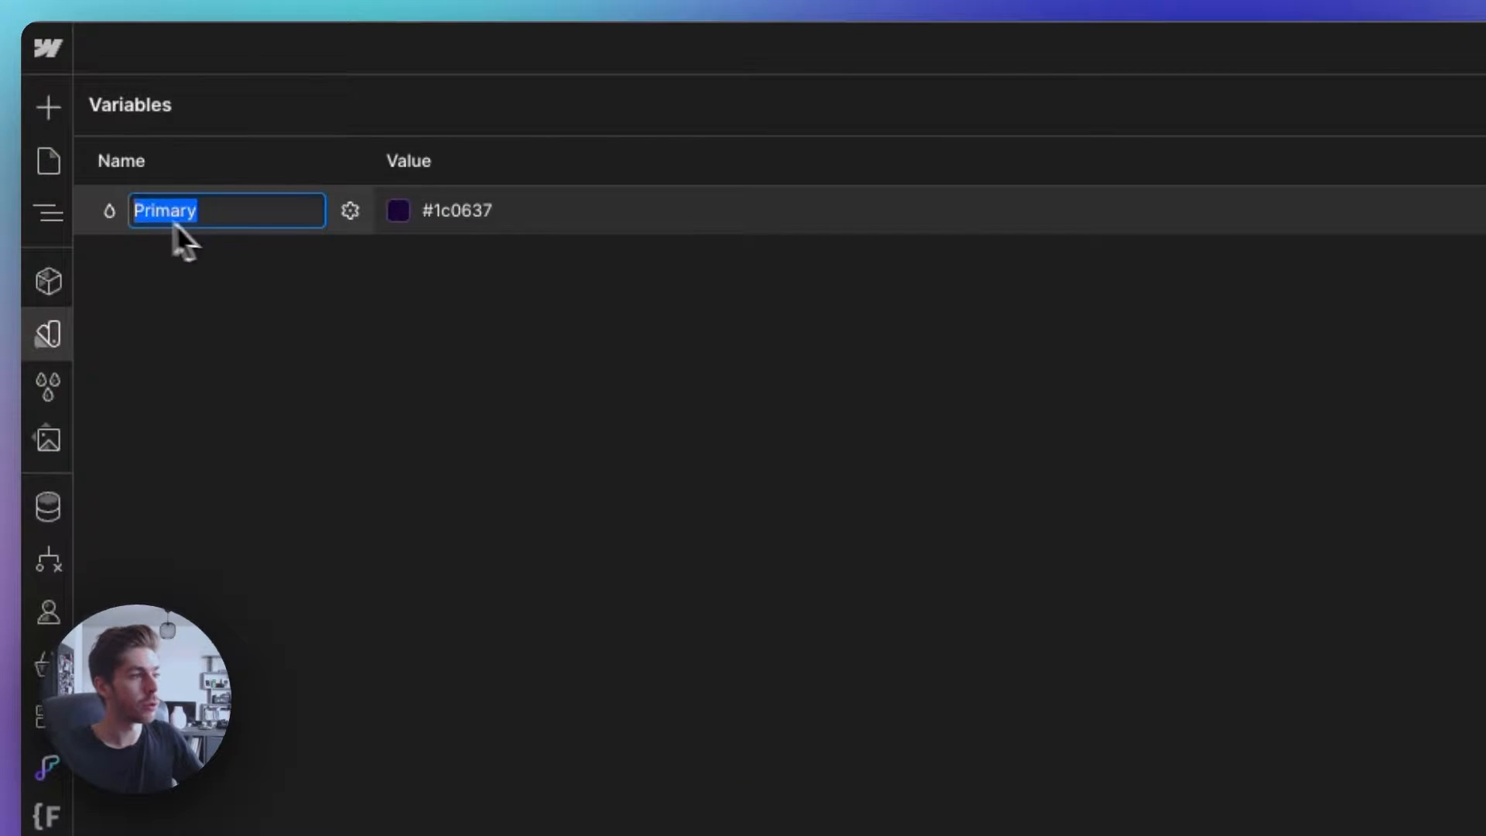
left_click(134, 213)
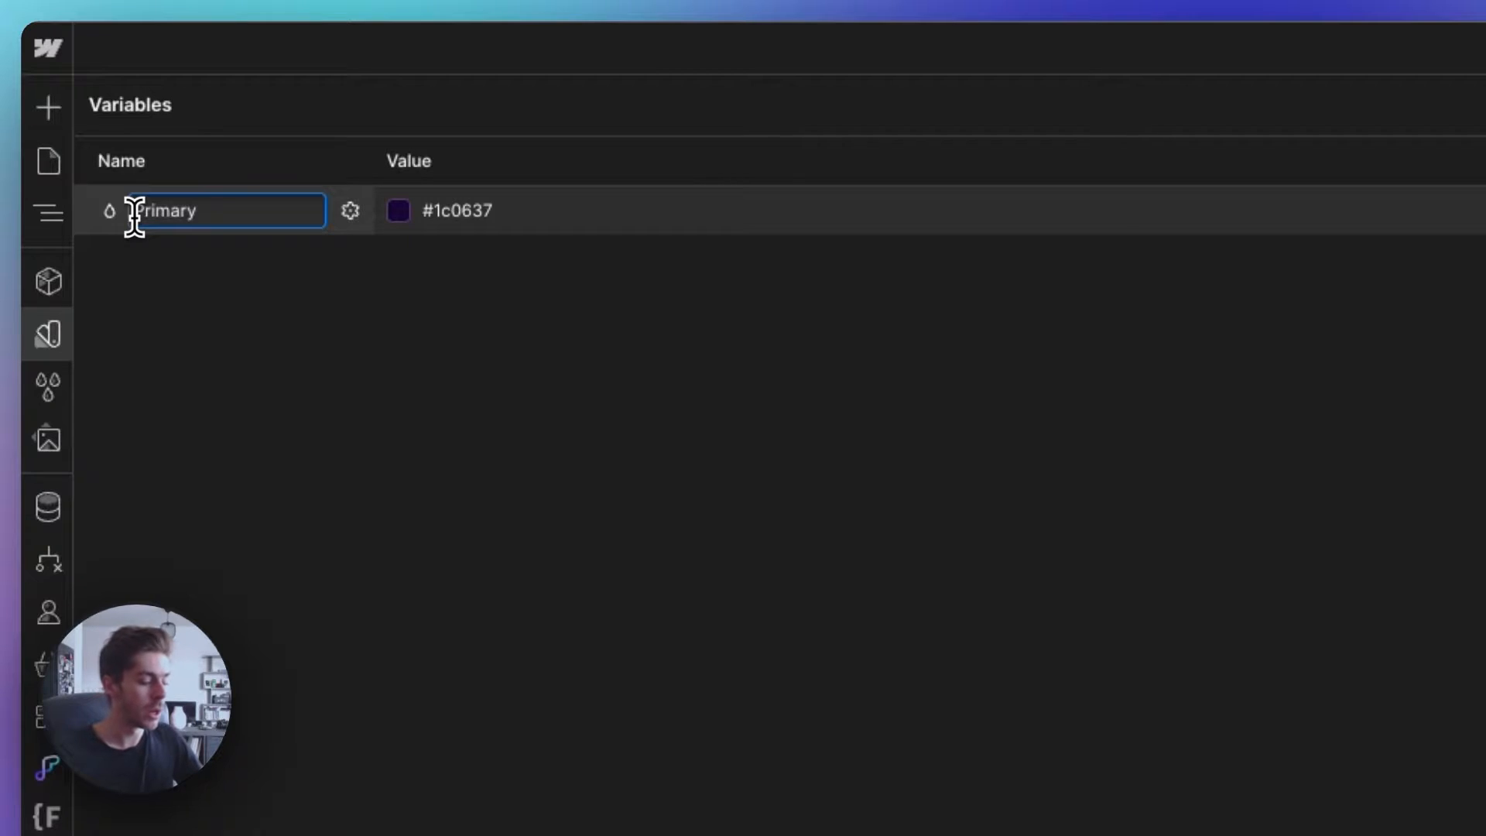
type("Colors")
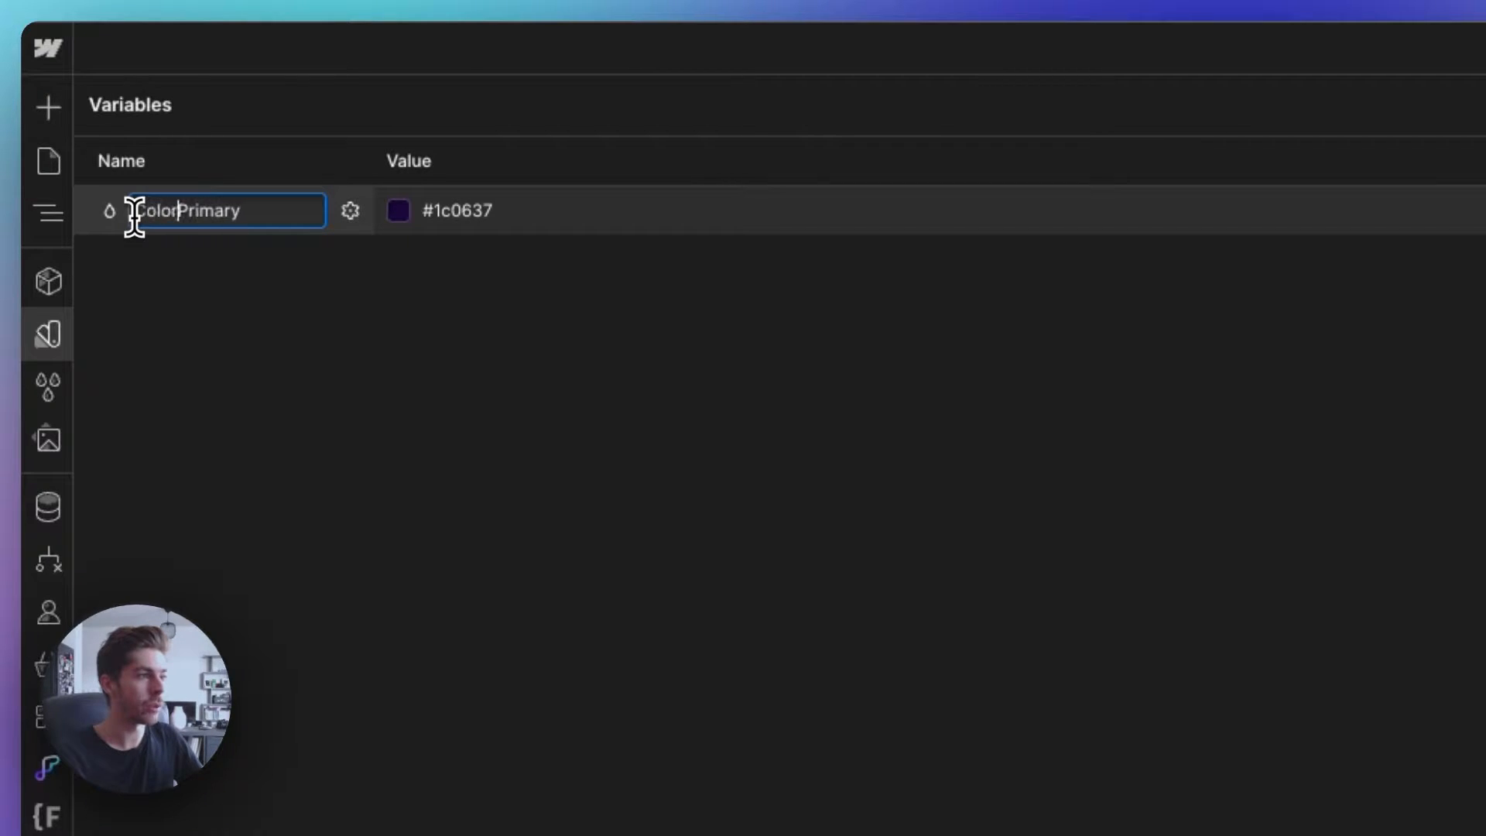
type("/")
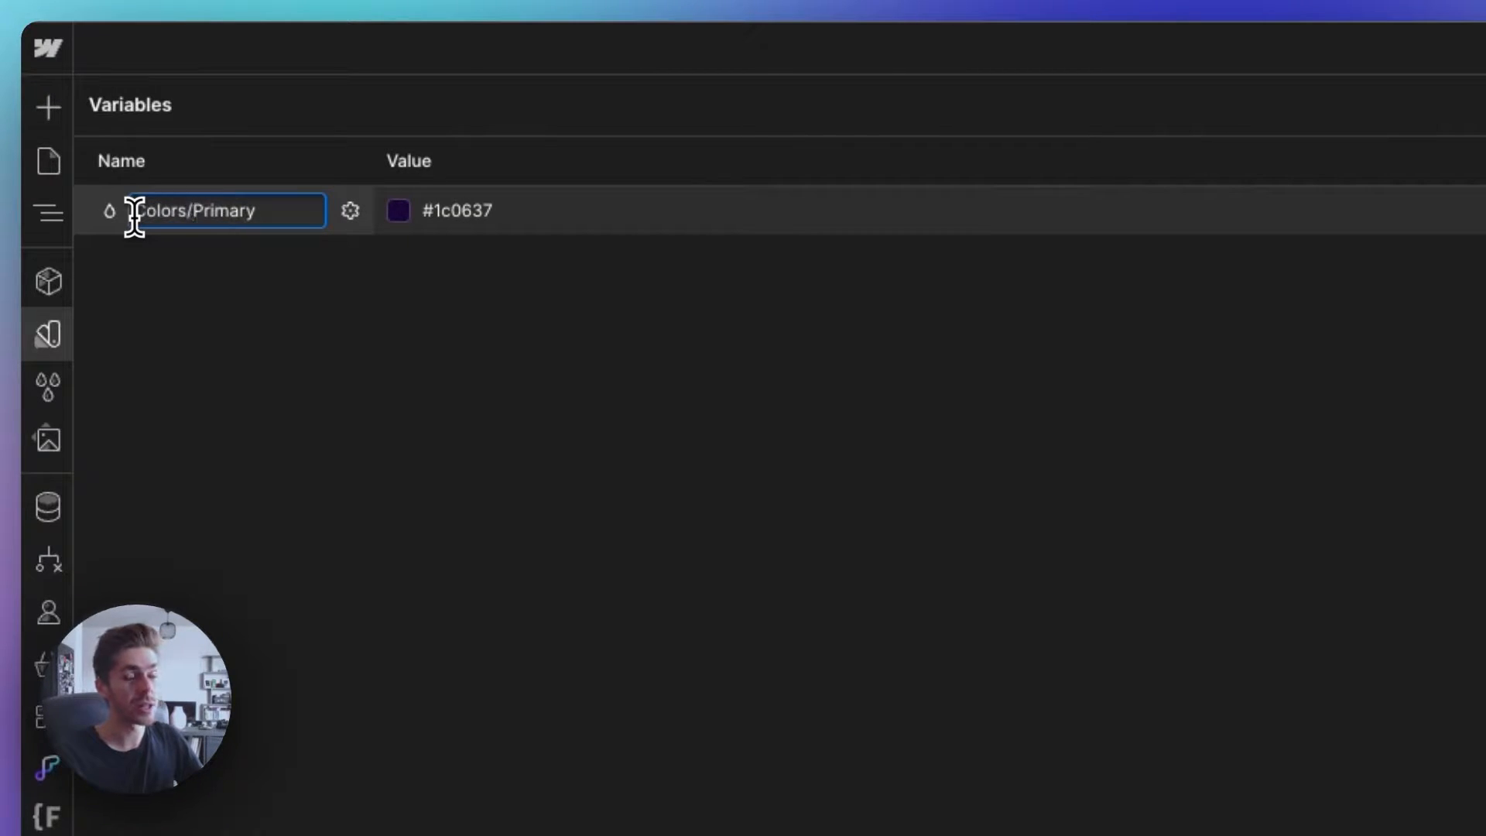
key("Return")
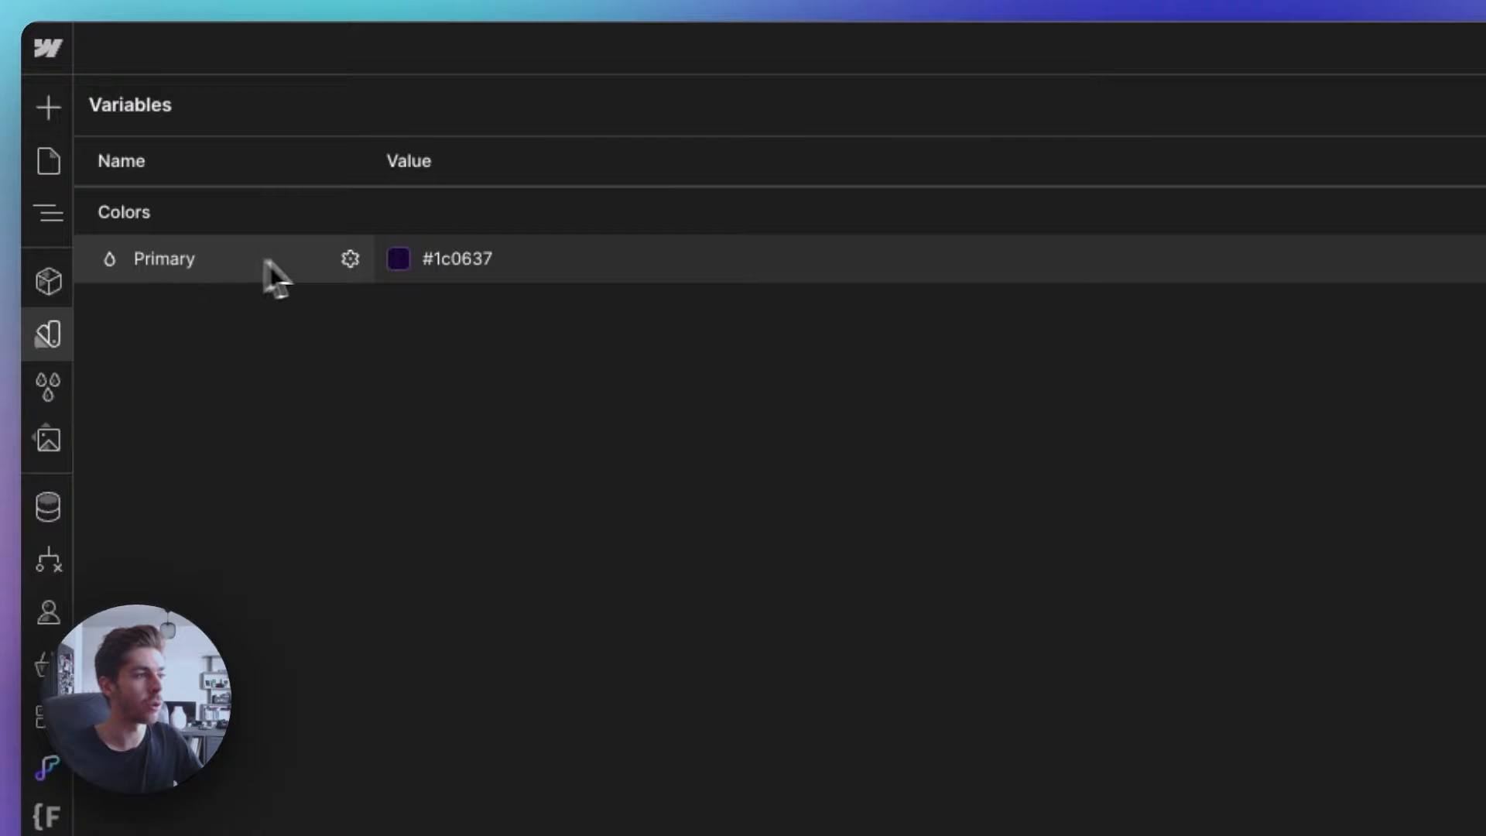
left_click(348, 258)
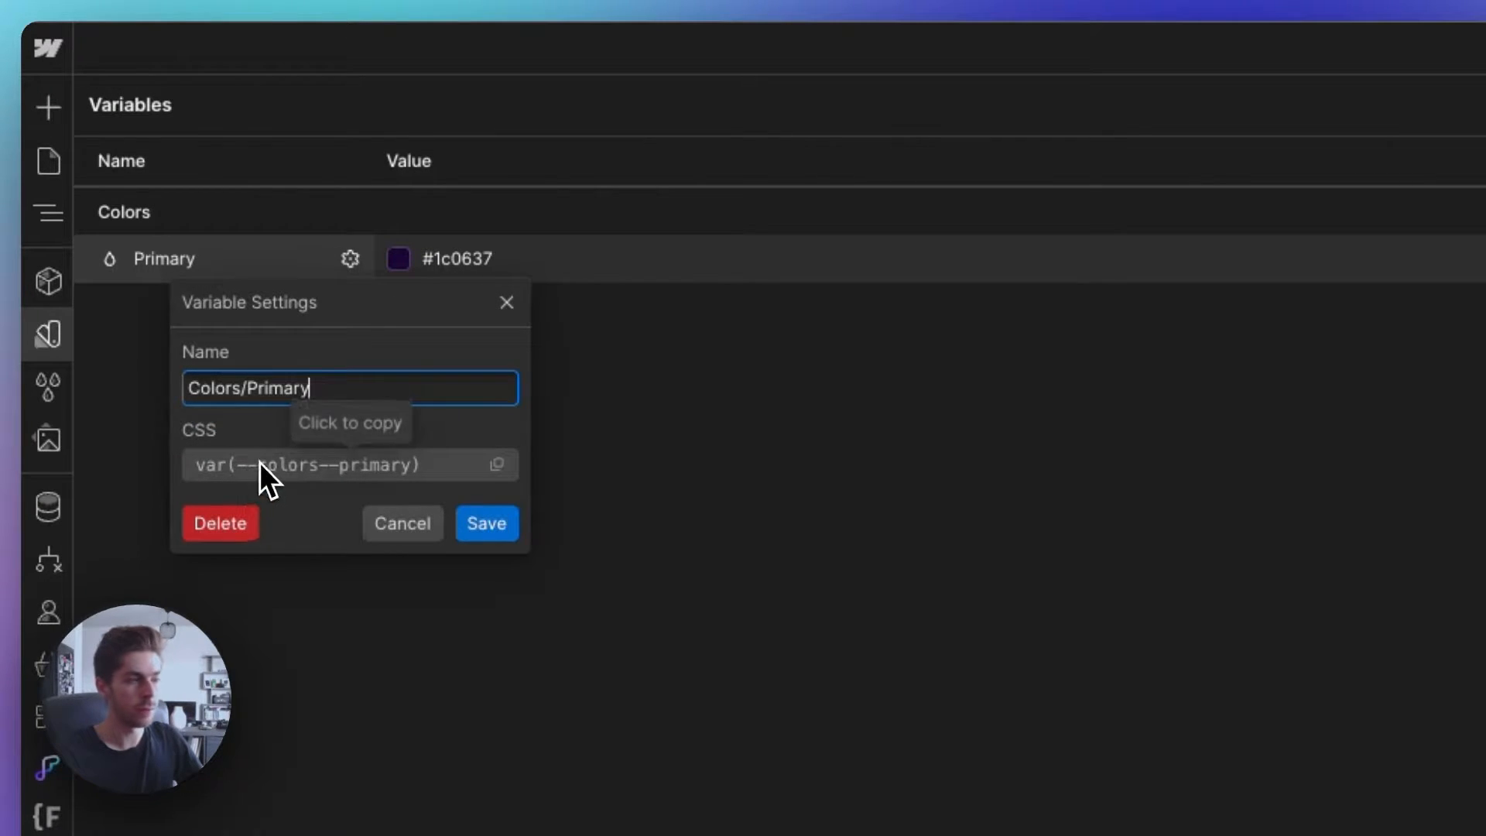
left_click(492, 520)
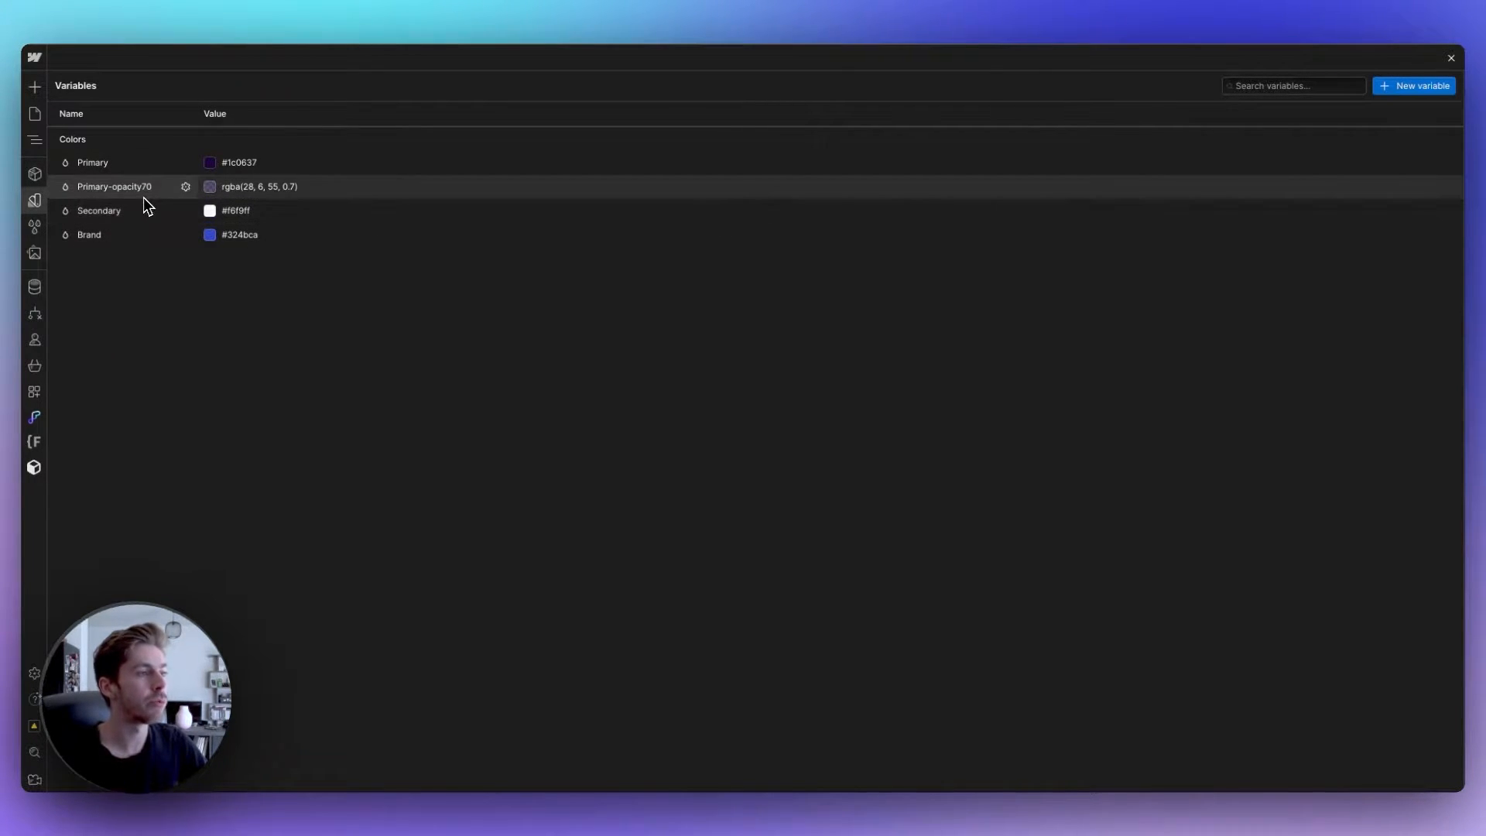
Try the Brand variable as the text color of the page's main heading and undo the change.
left_click(45, 200)
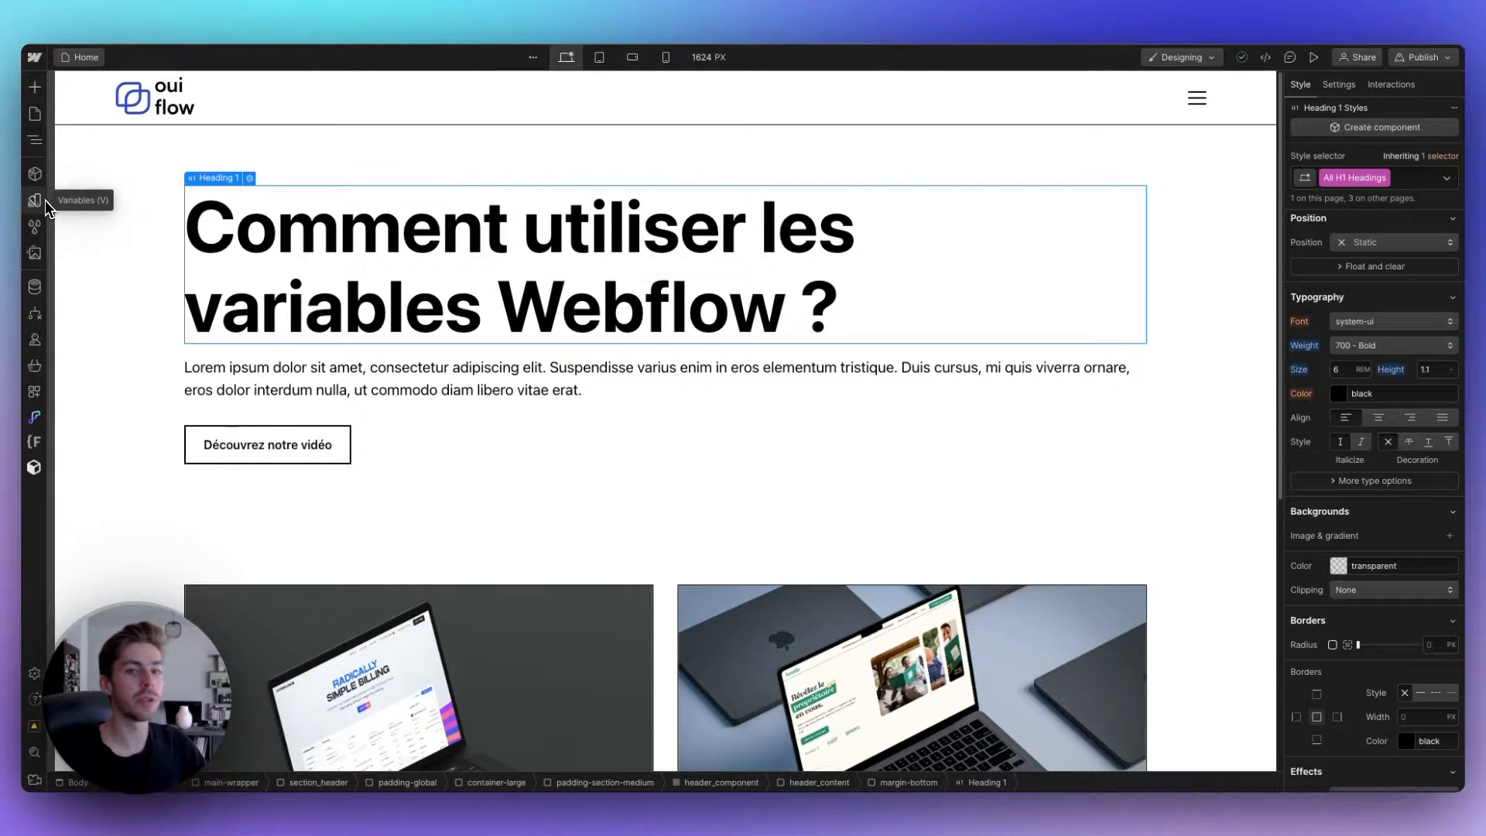
left_click(404, 381)
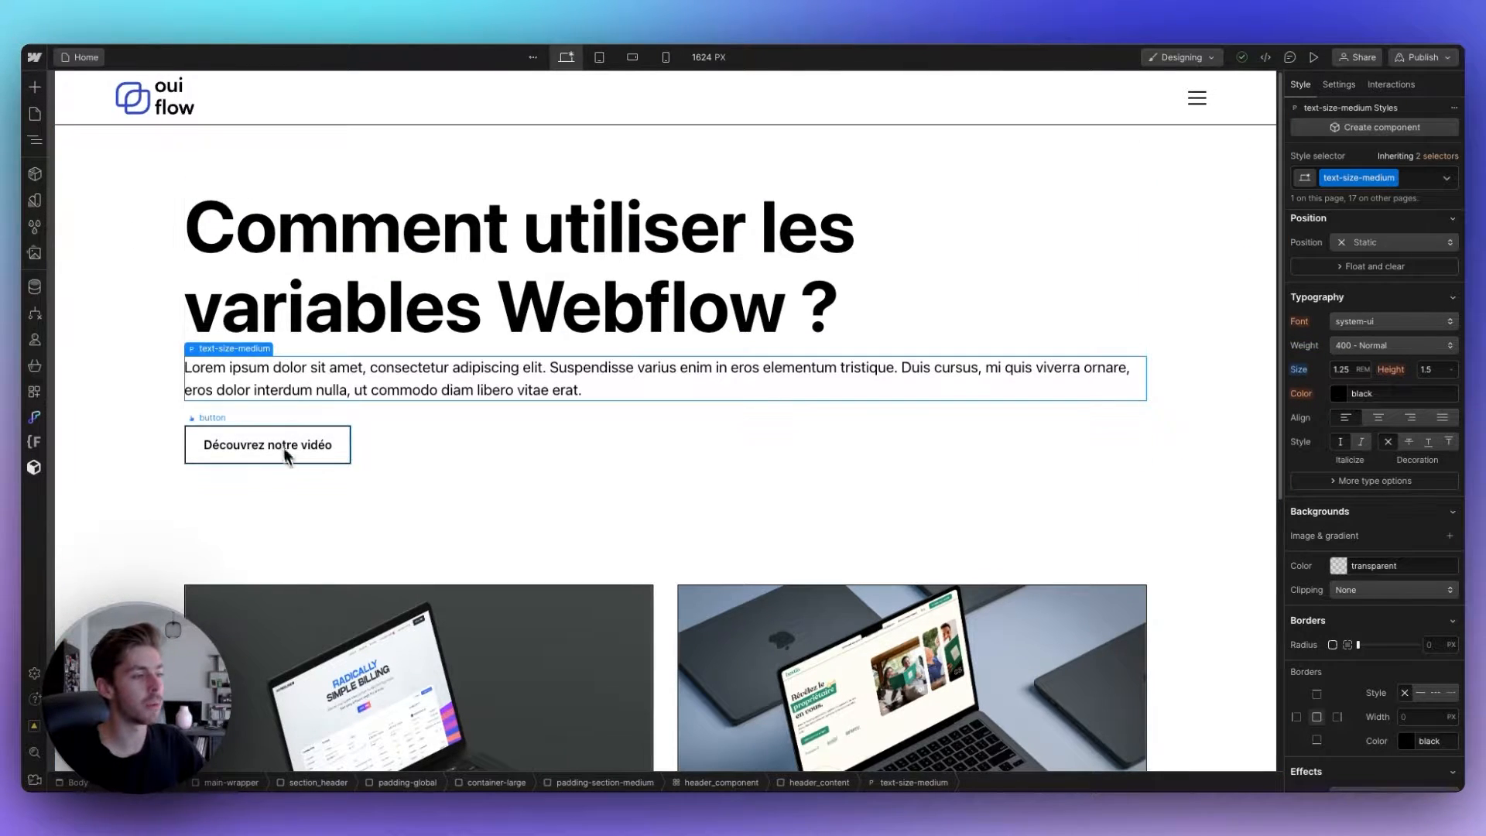
left_click(379, 292)
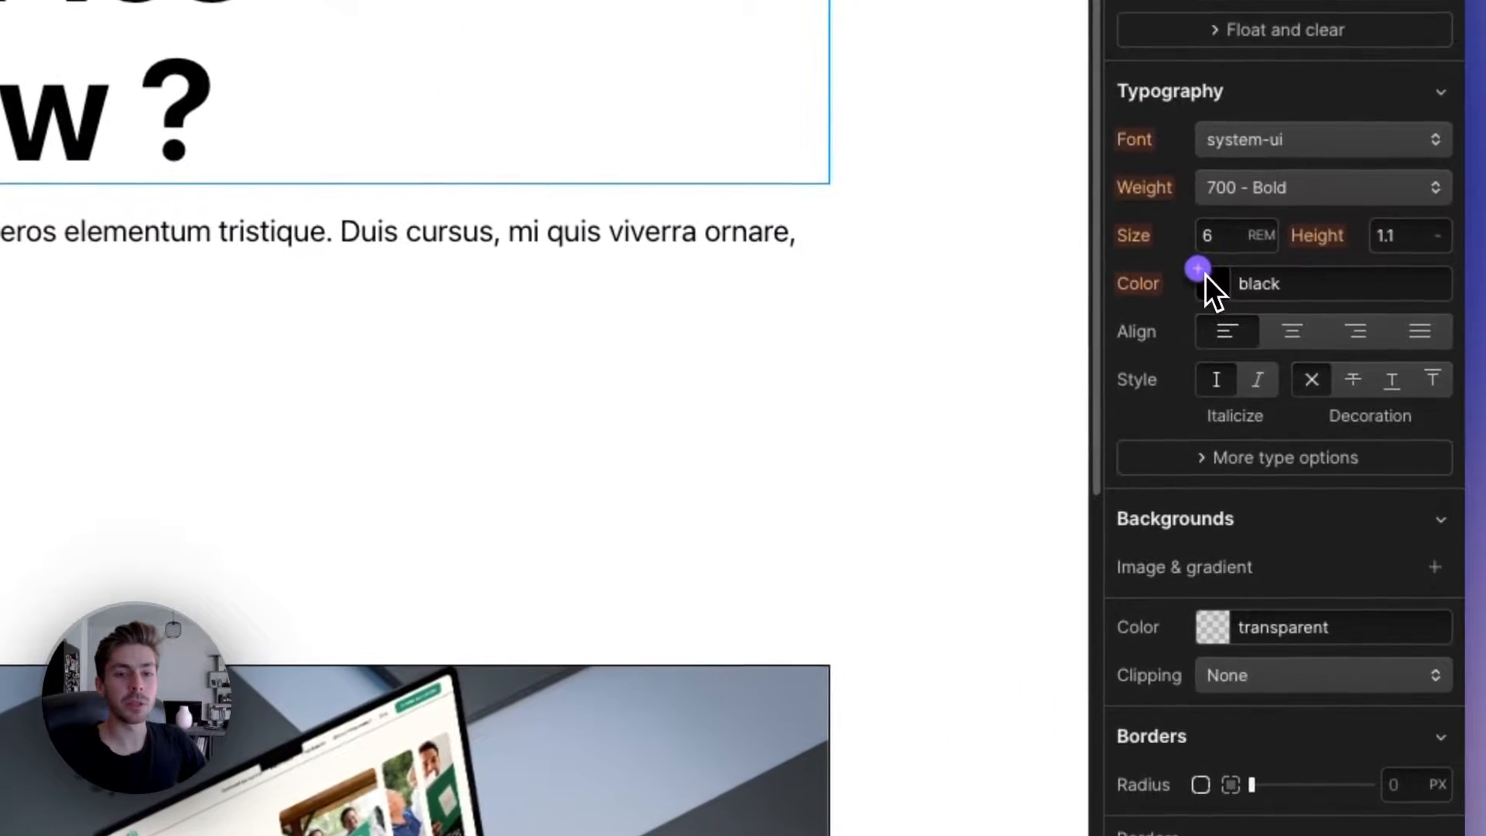
left_click(1204, 274)
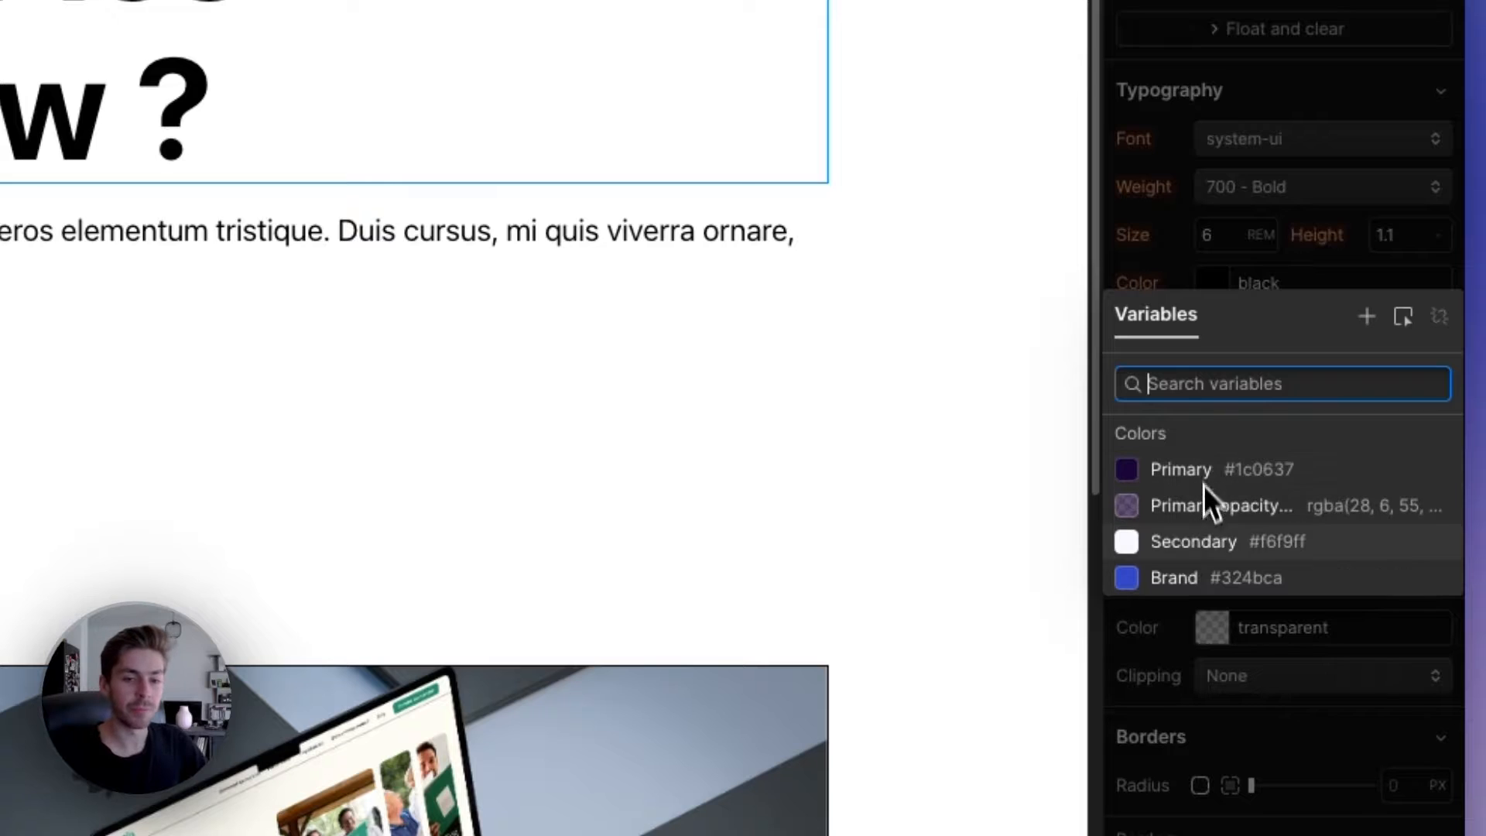
left_click(1195, 579)
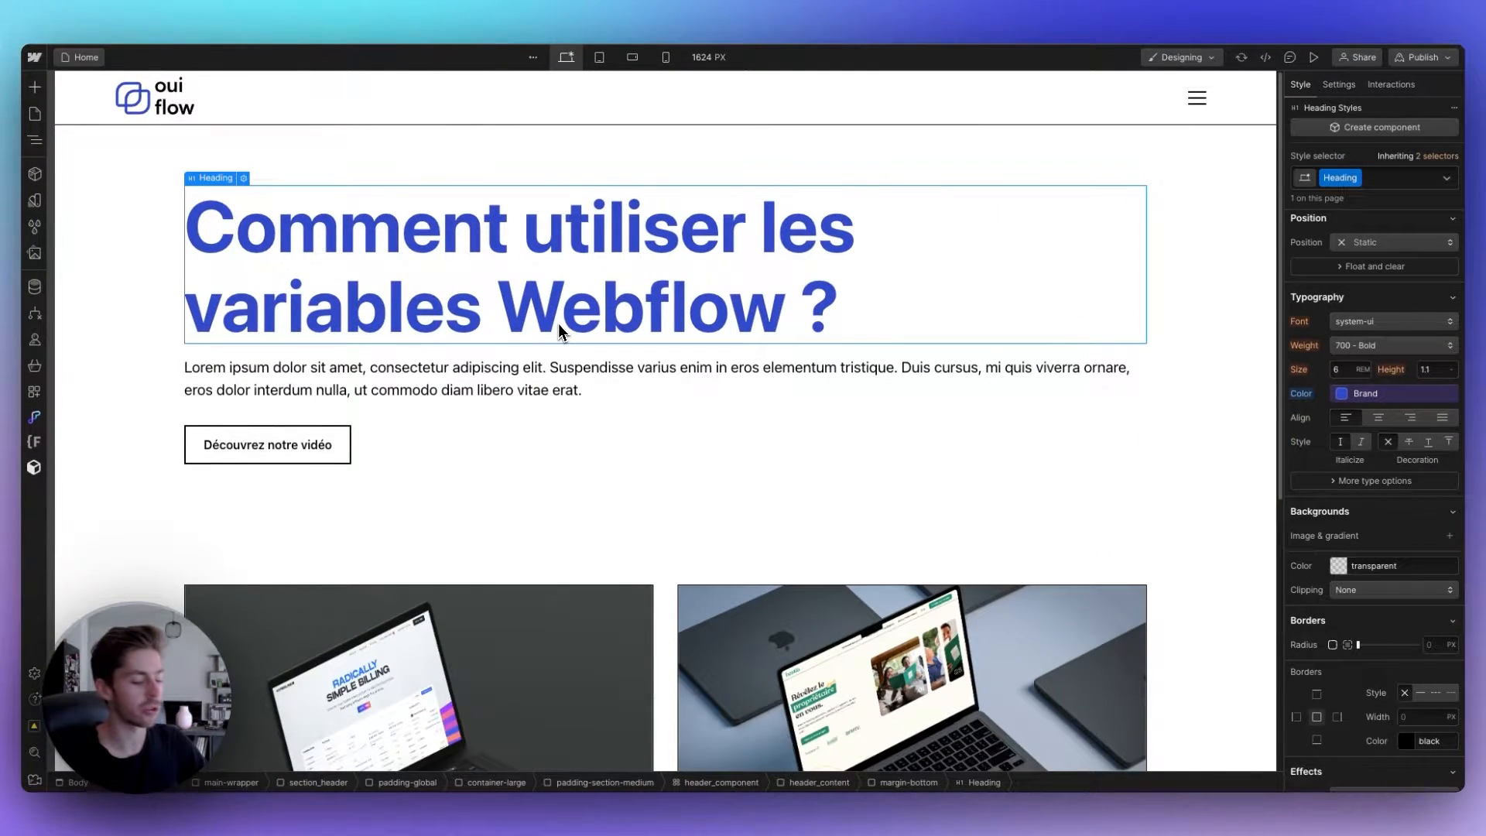
key("super+z")
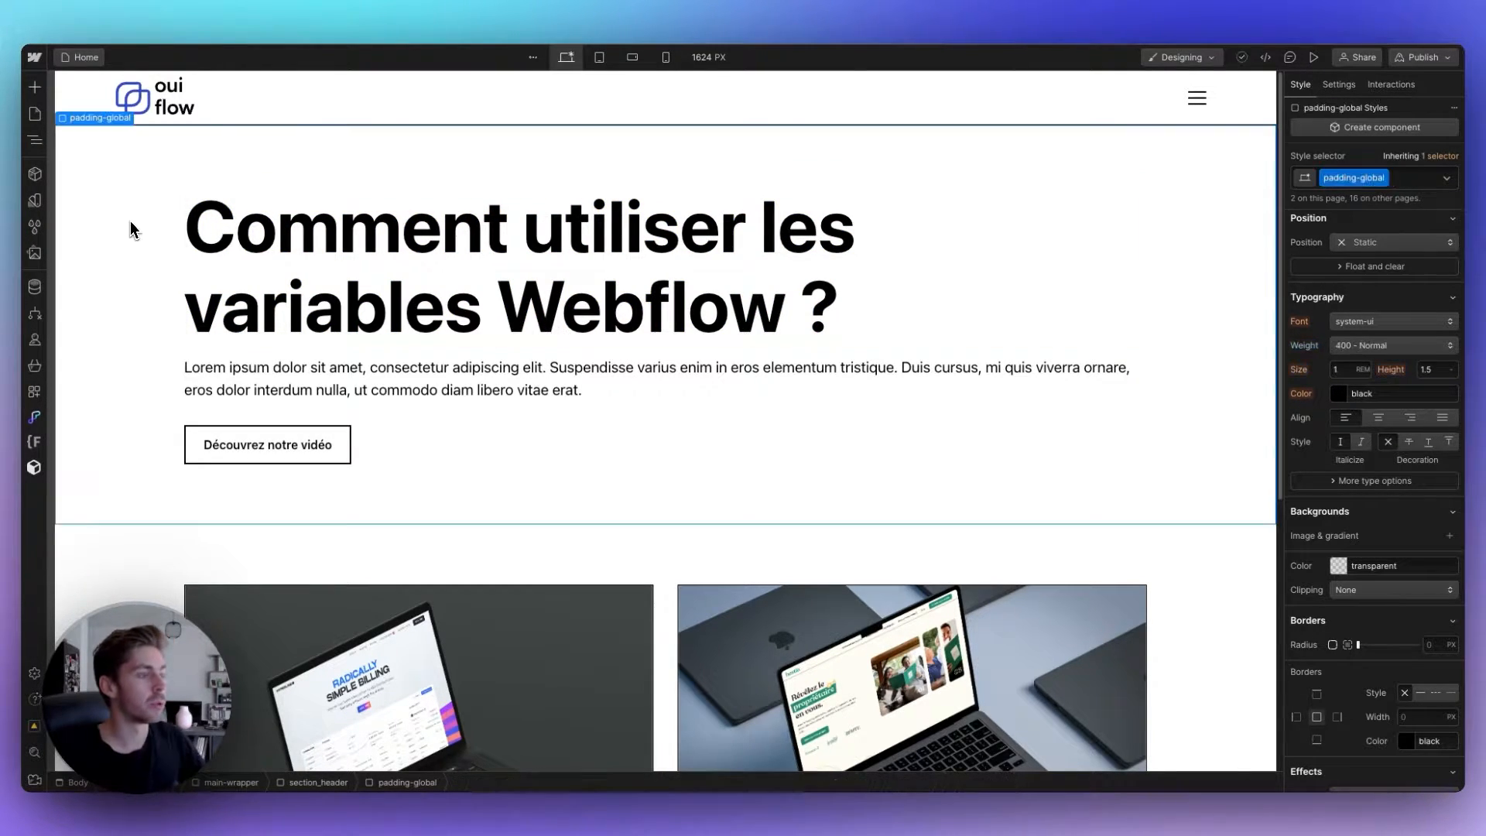
Create a color variable named Elements/text-primary and link its value to the Primary variable.
left_click(37, 205)
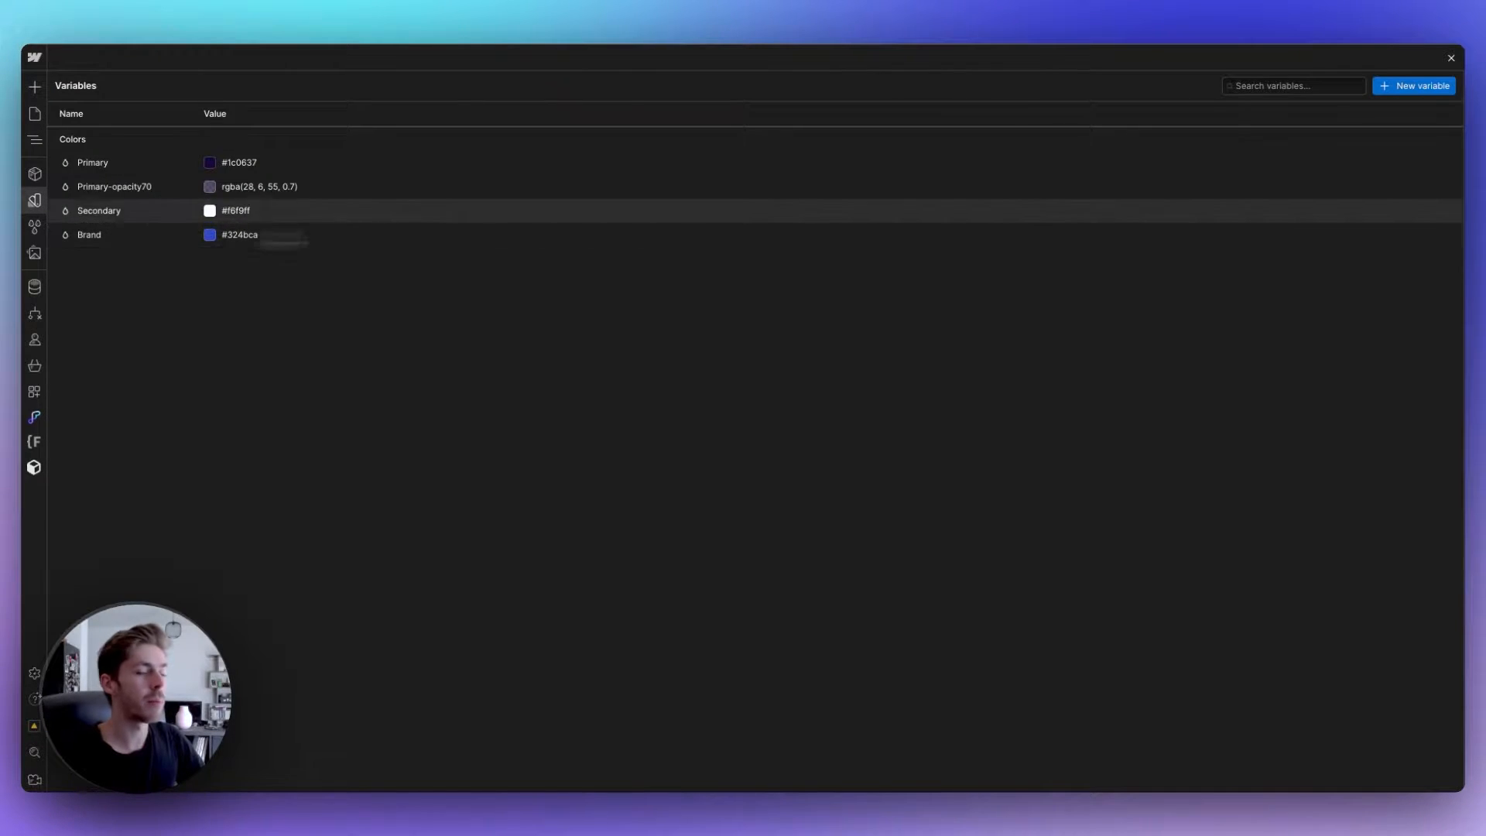
left_click(1390, 88)
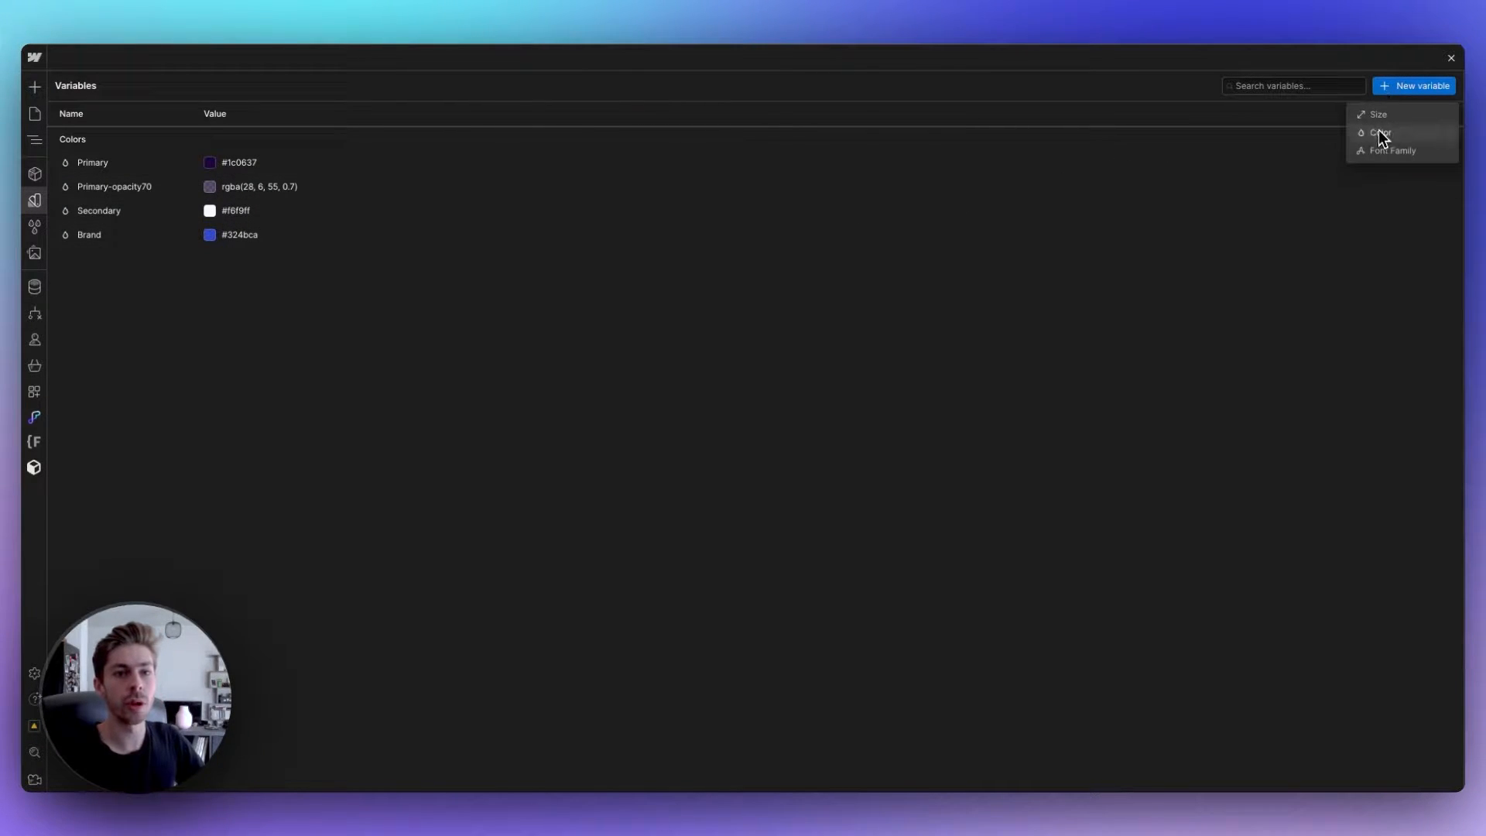
left_click(1378, 134)
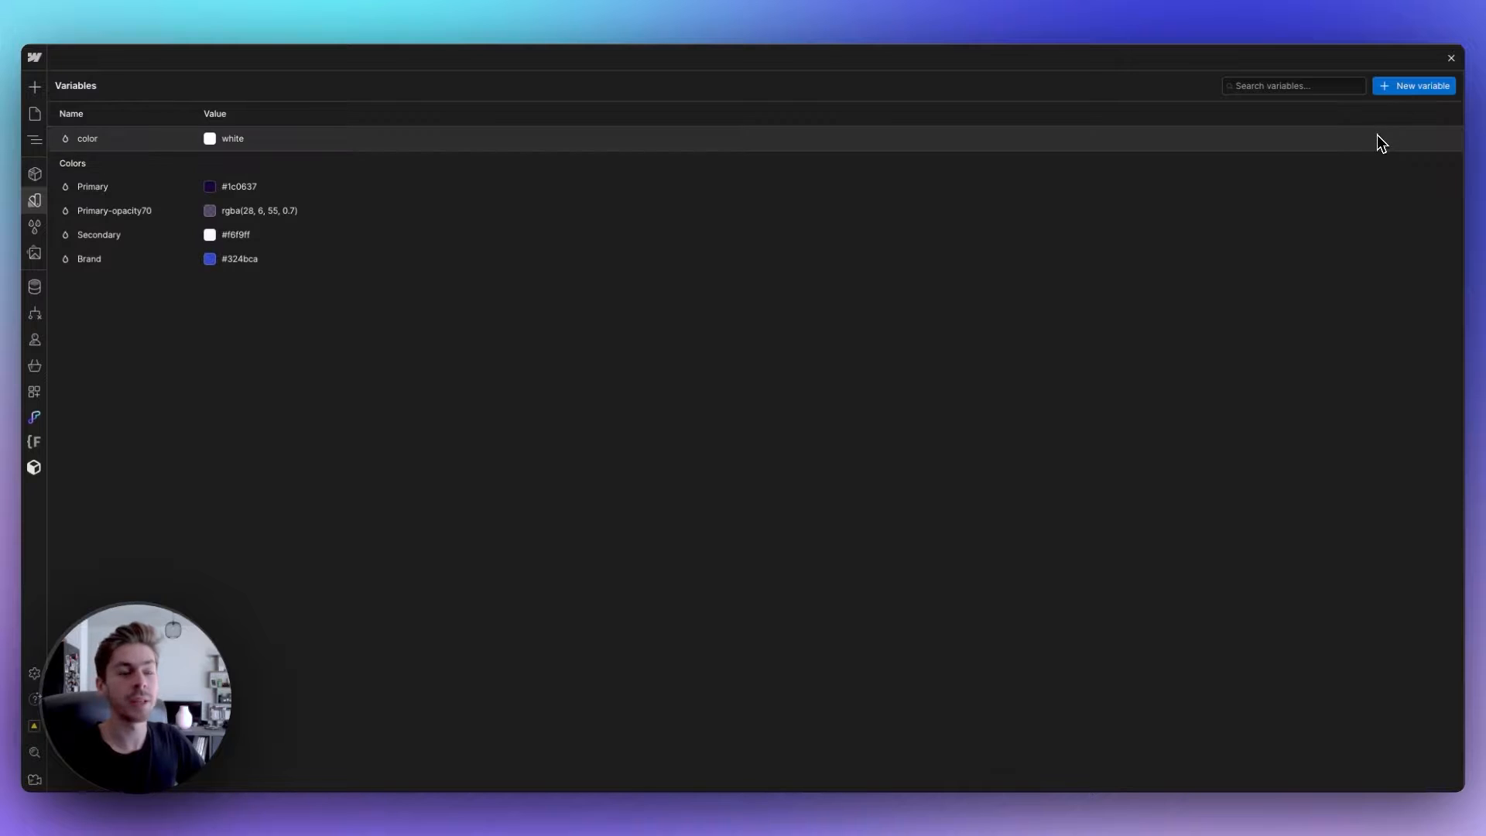
left_click(108, 144)
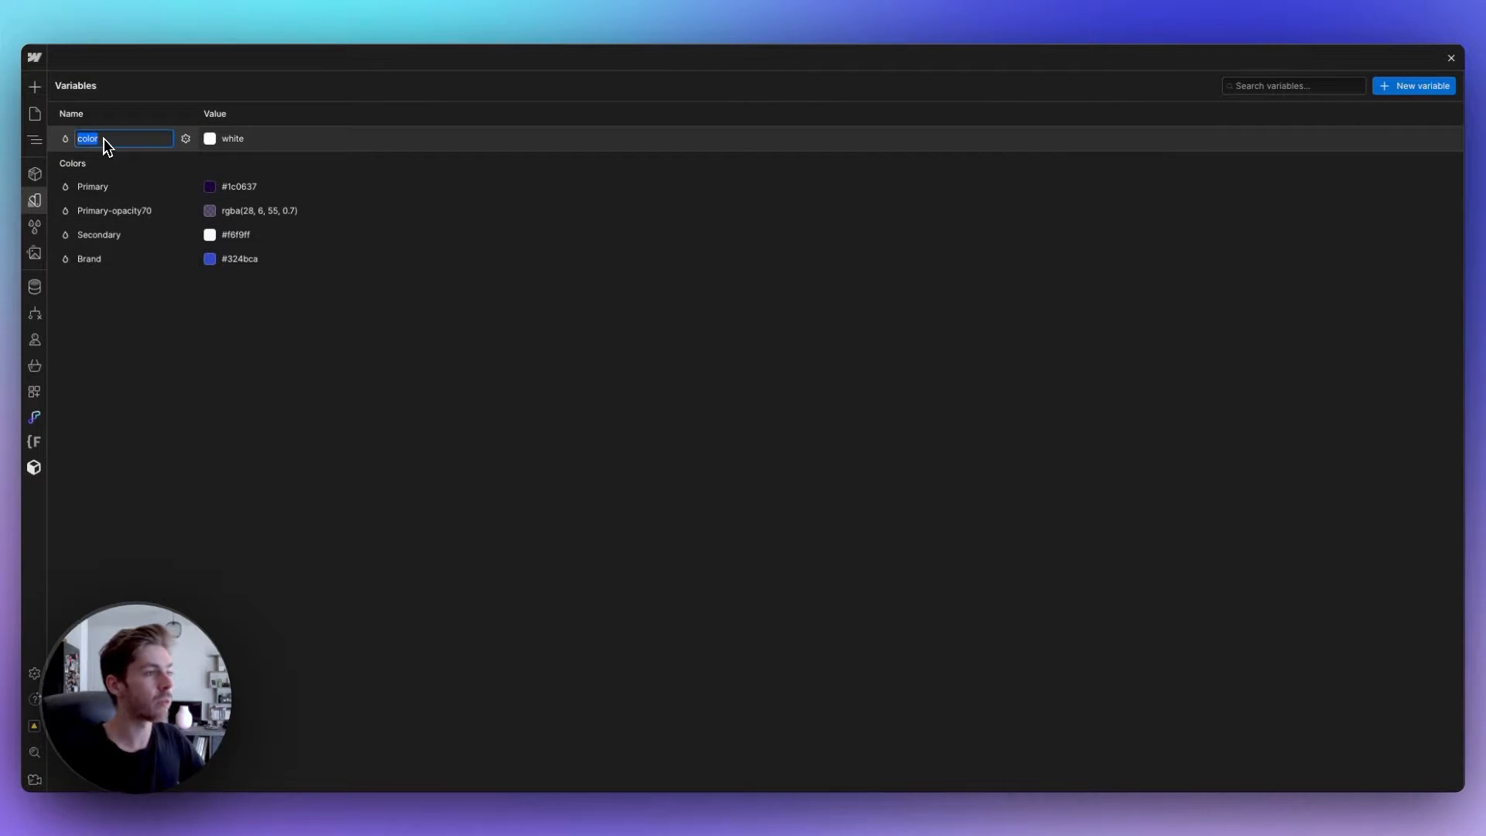
type("Element")
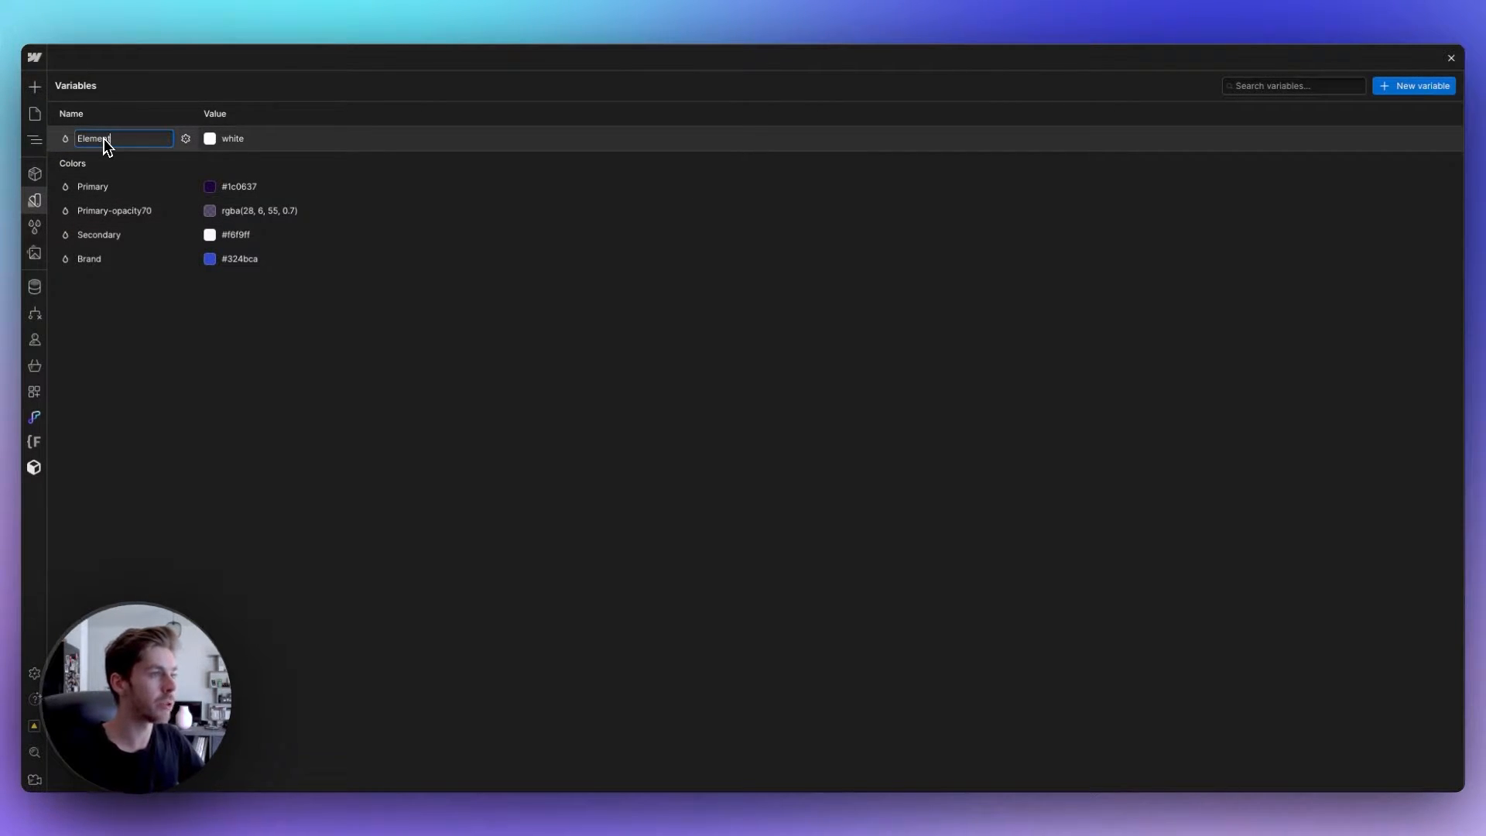
type("s/tex")
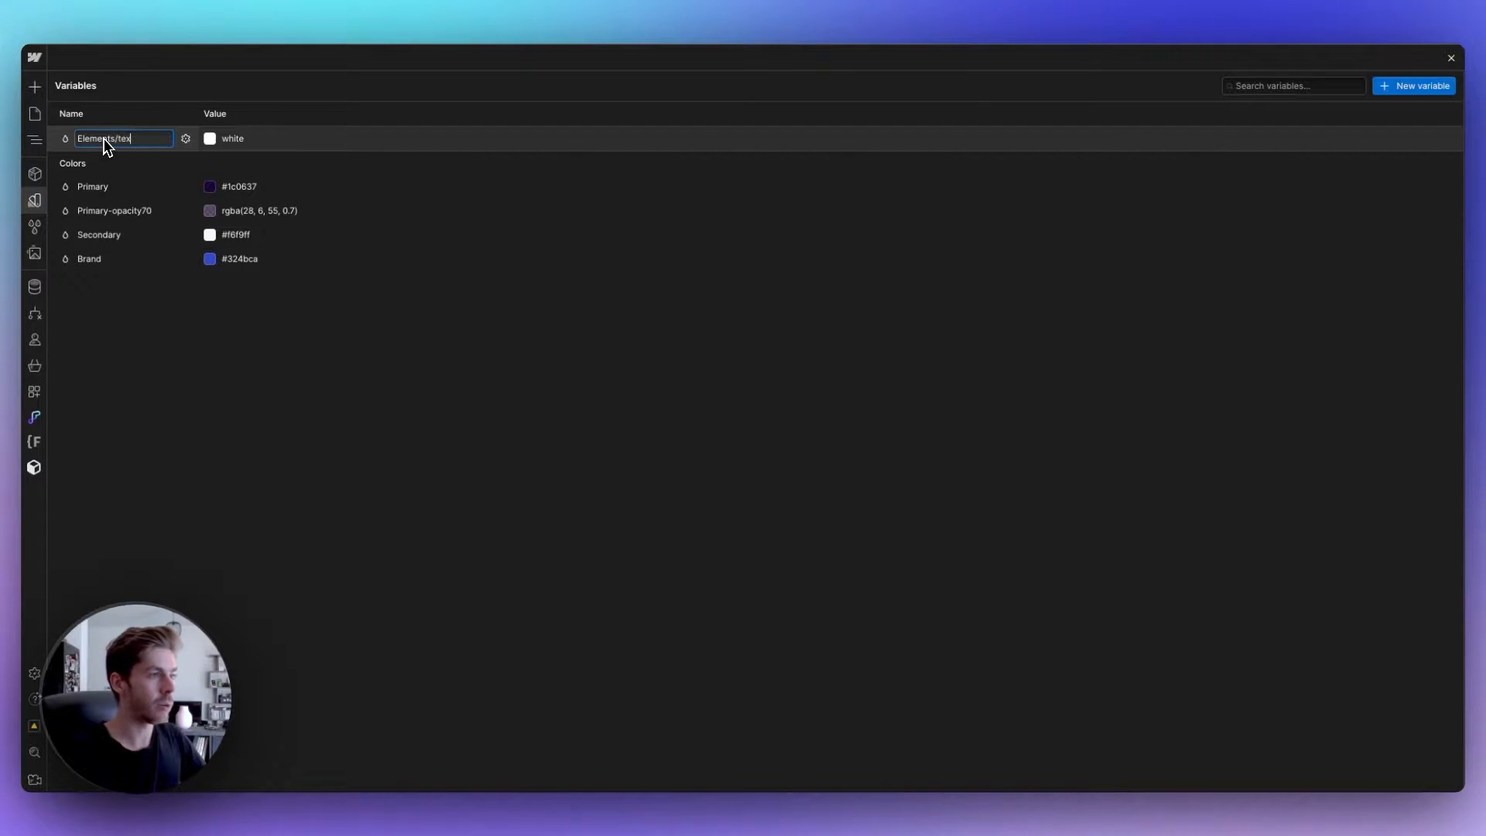
type("t-primary")
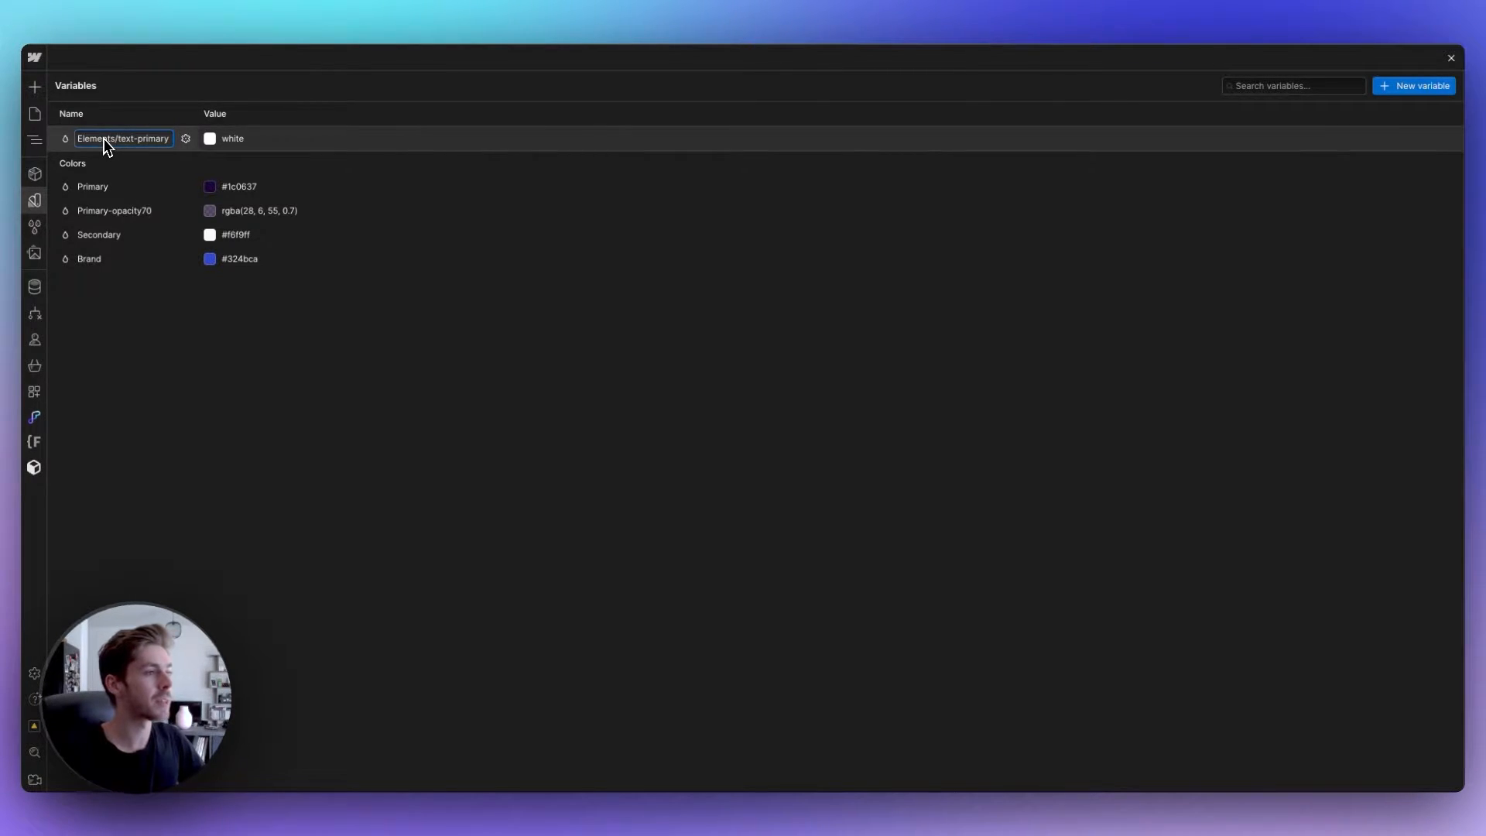
key("Return")
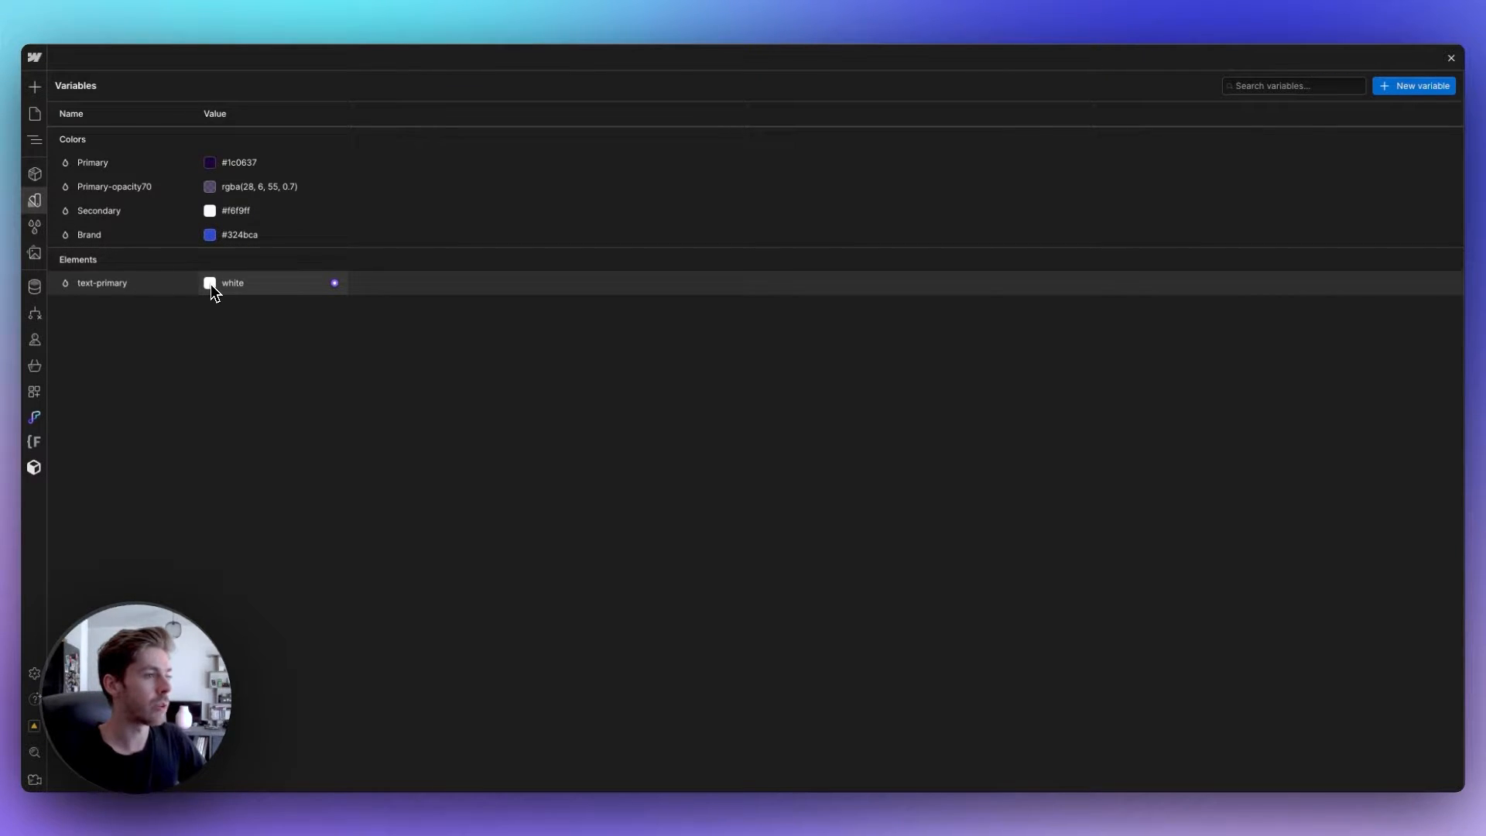
left_click(334, 283)
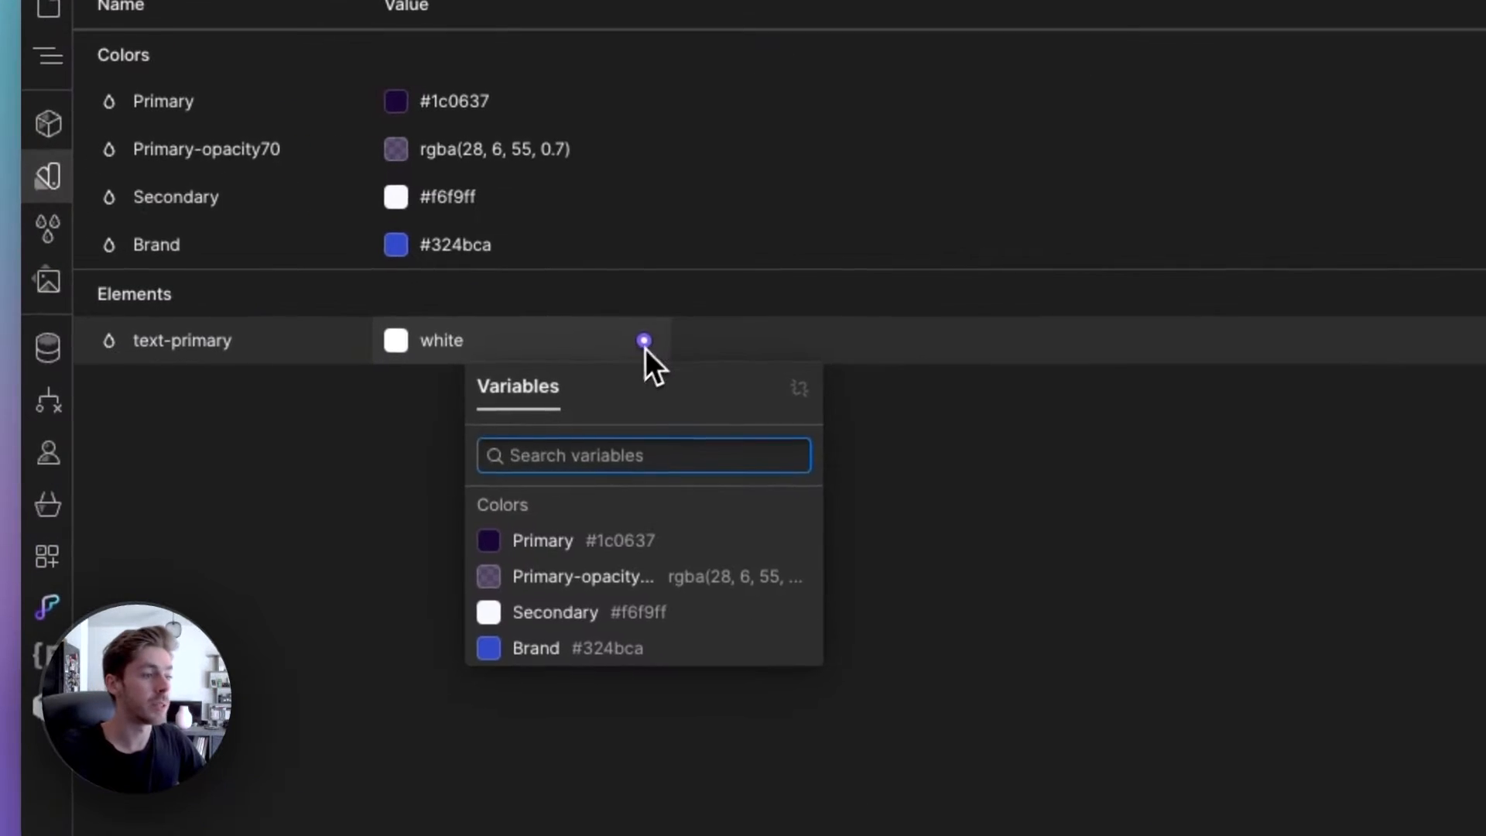
left_click(561, 548)
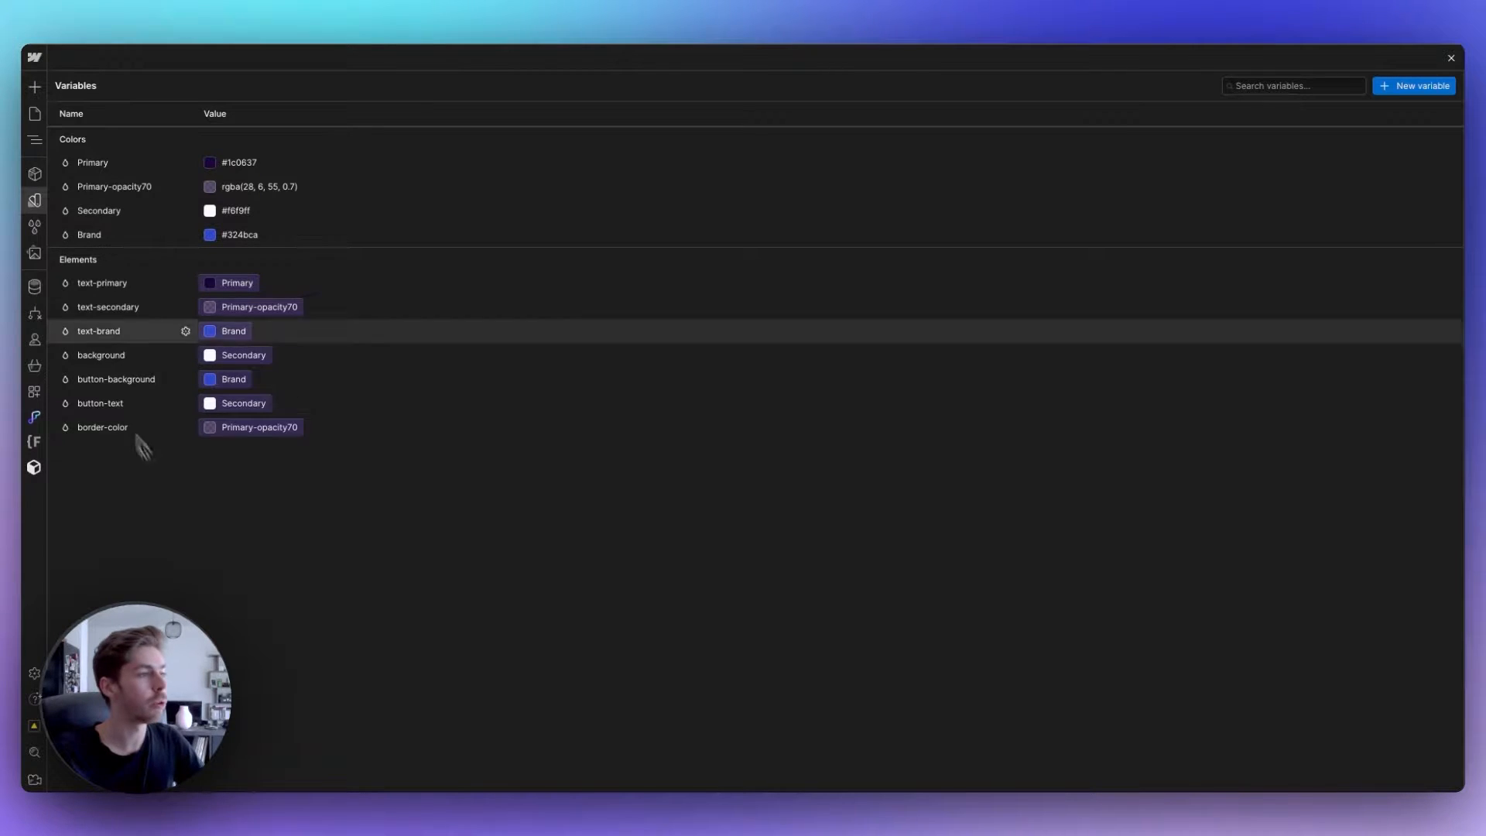
Set the background color of the Body (All Pages) tag to the background variable.
left_click(34, 199)
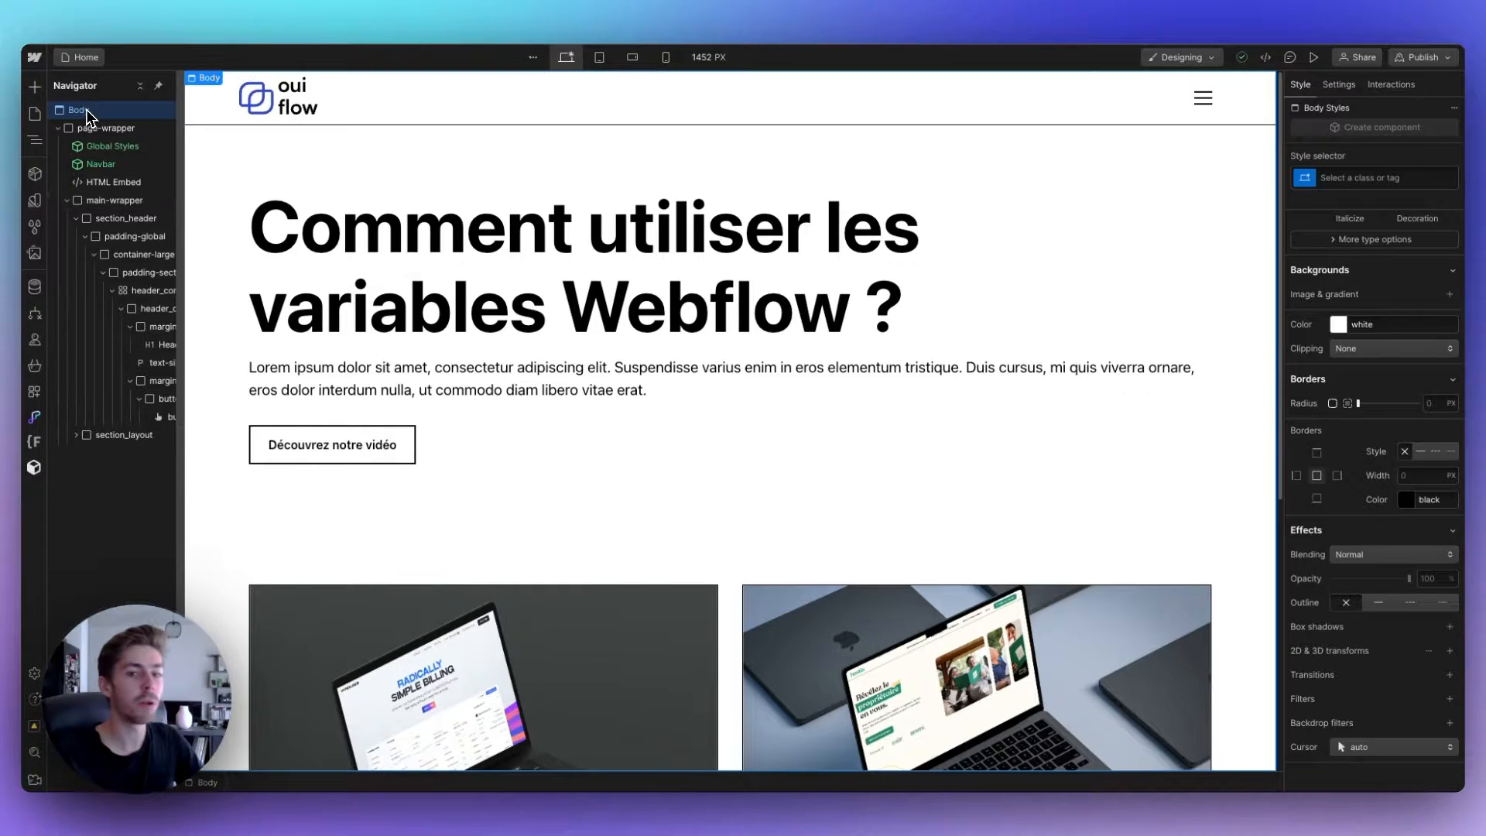
scroll(1363, 325, "up", 5)
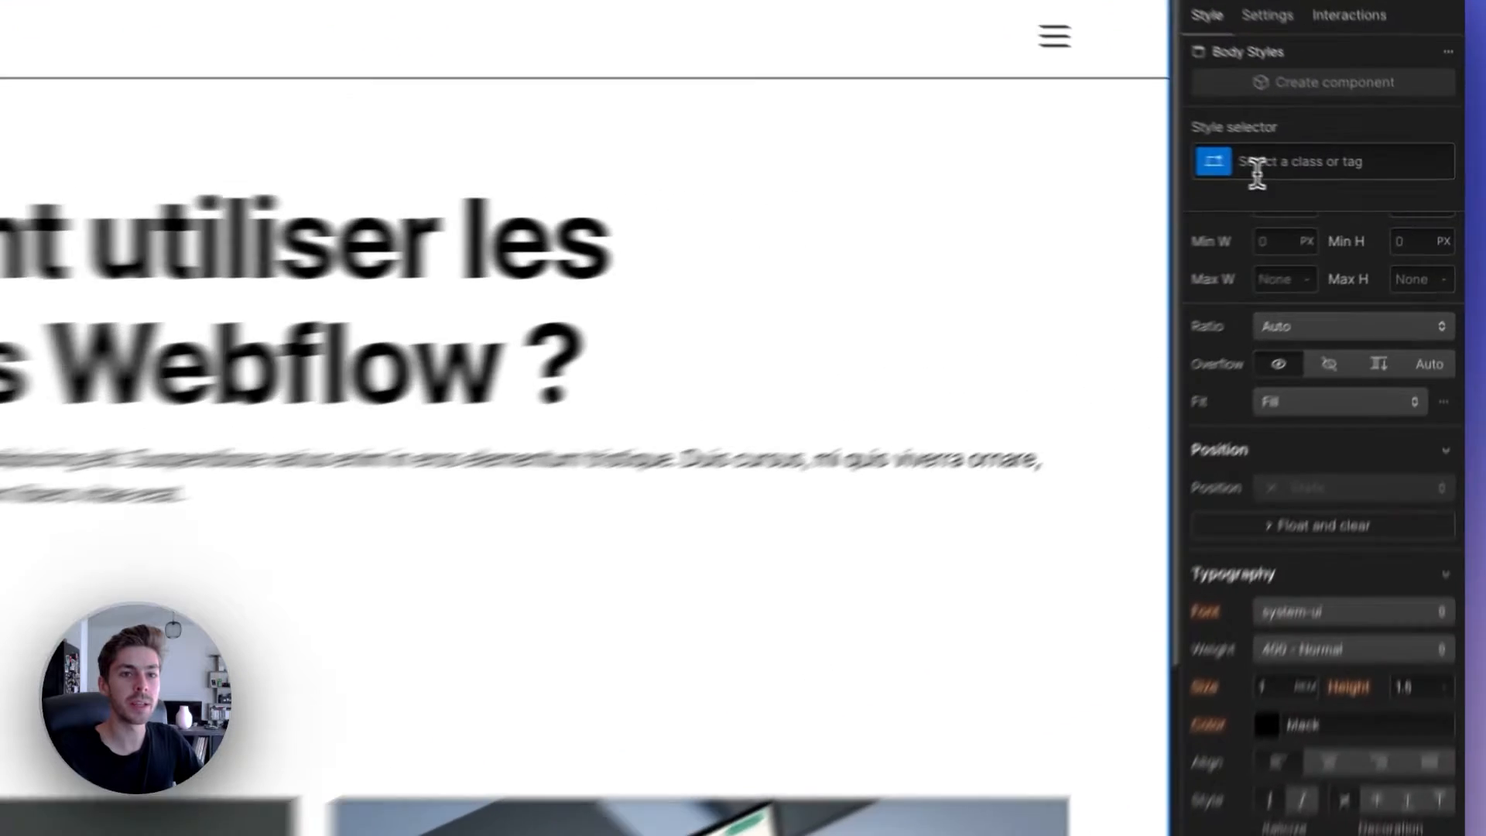
left_click(1231, 162)
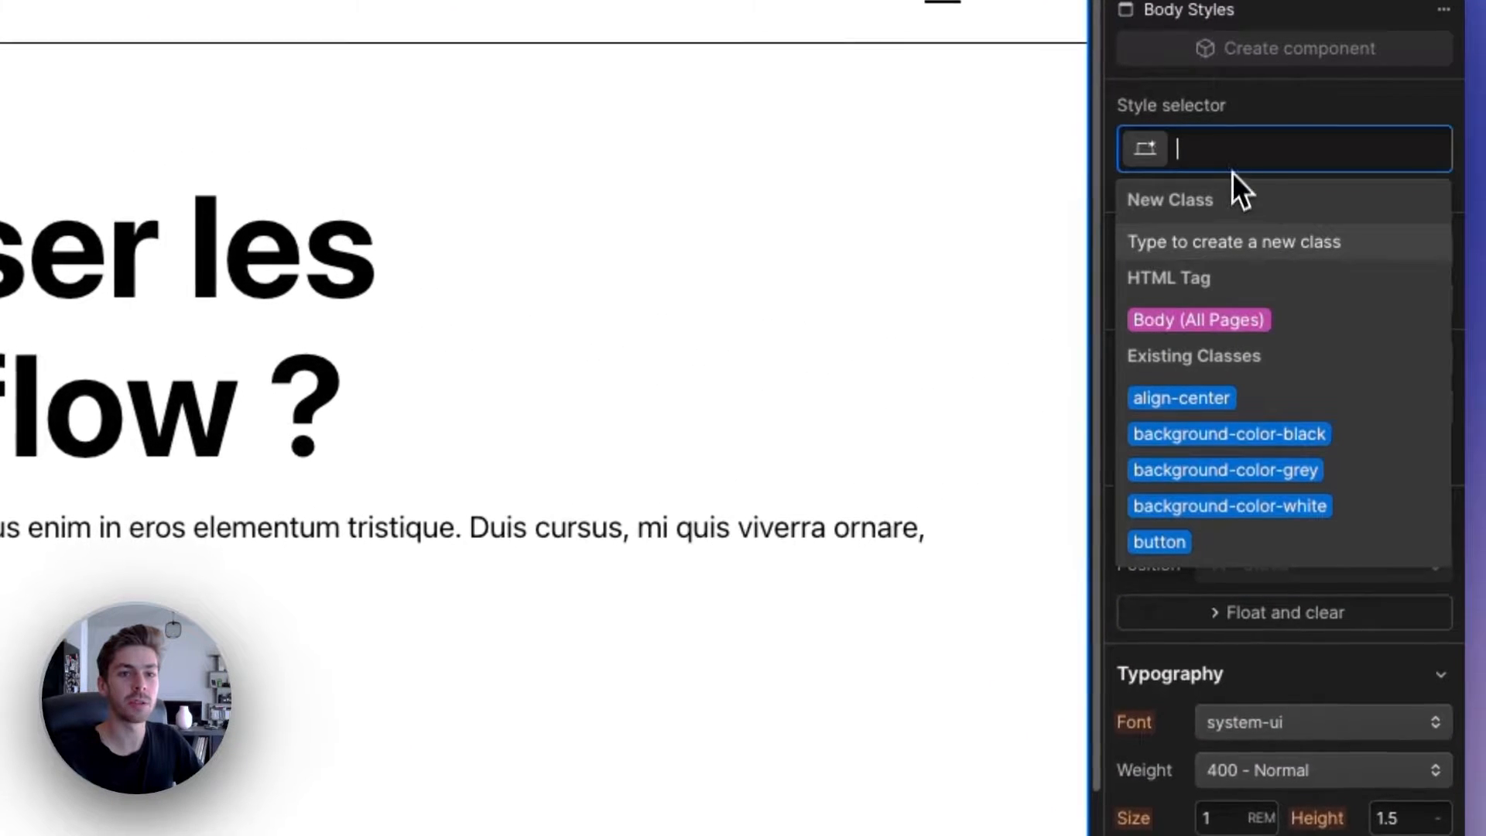
left_click(1228, 318)
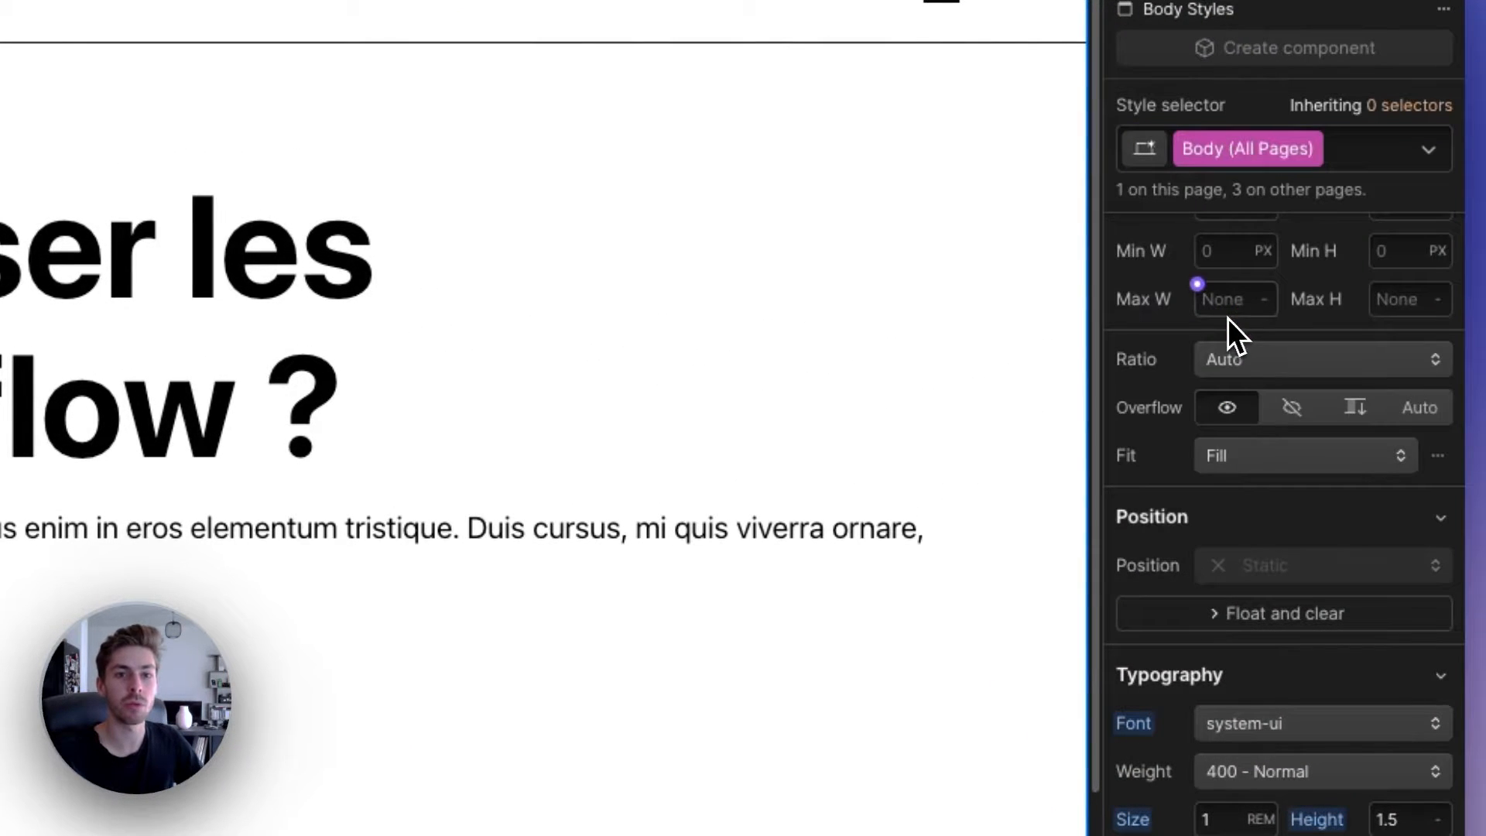
scroll(1178, 323, "down", 6)
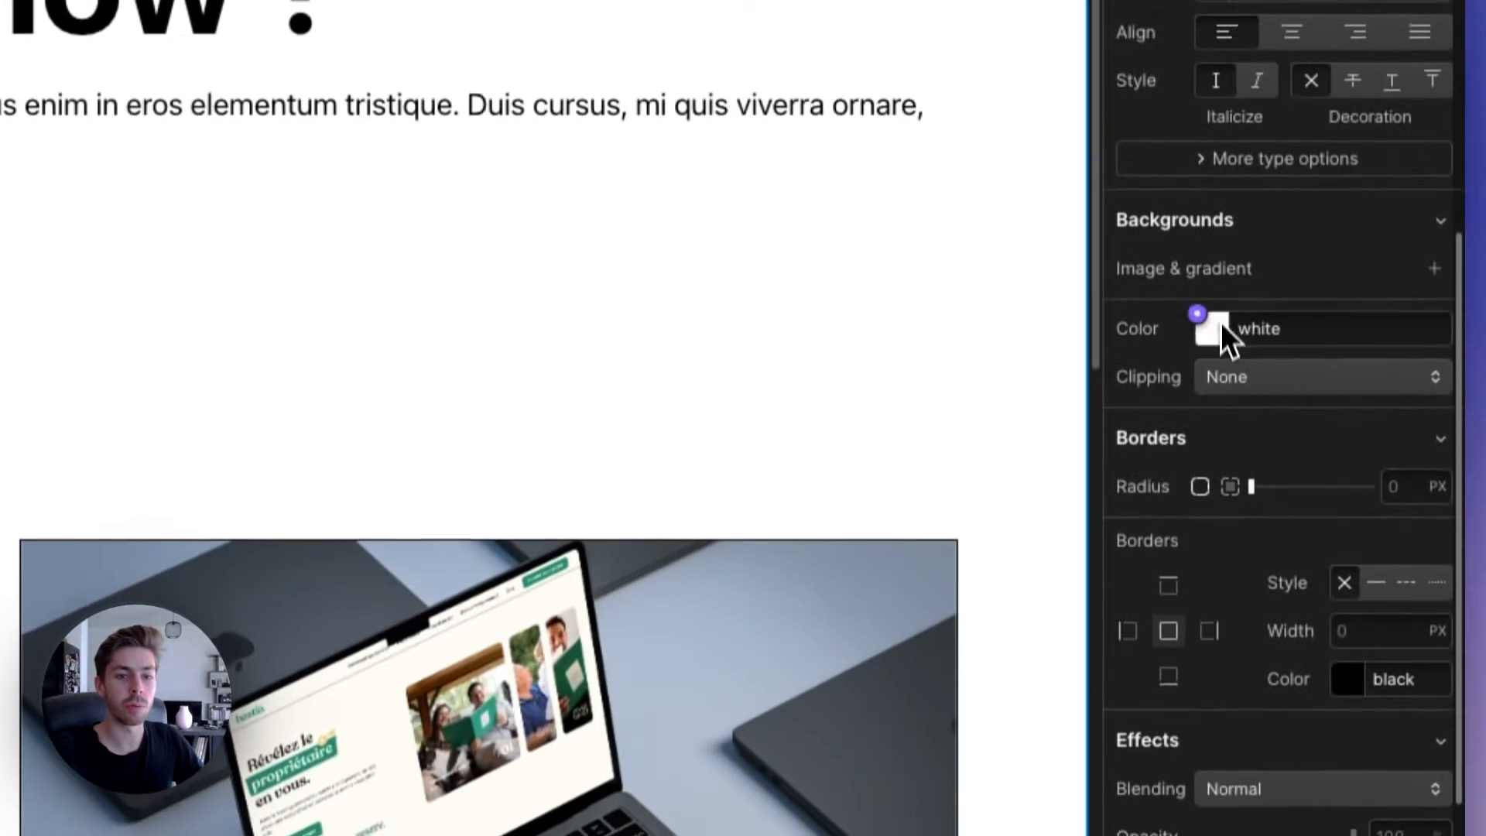
scroll(1227, 570, "down", 2)
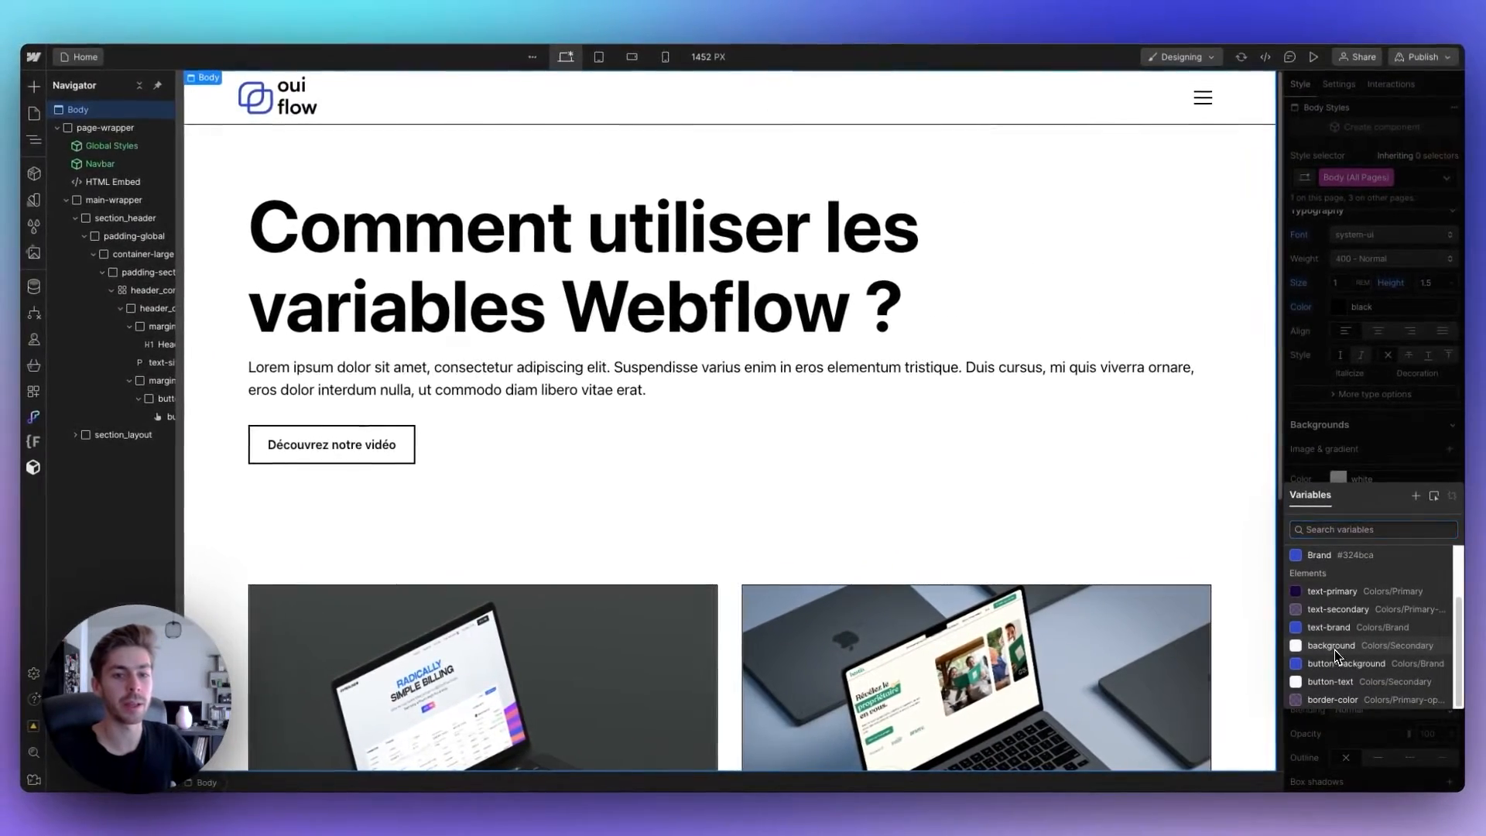
left_click(1334, 647)
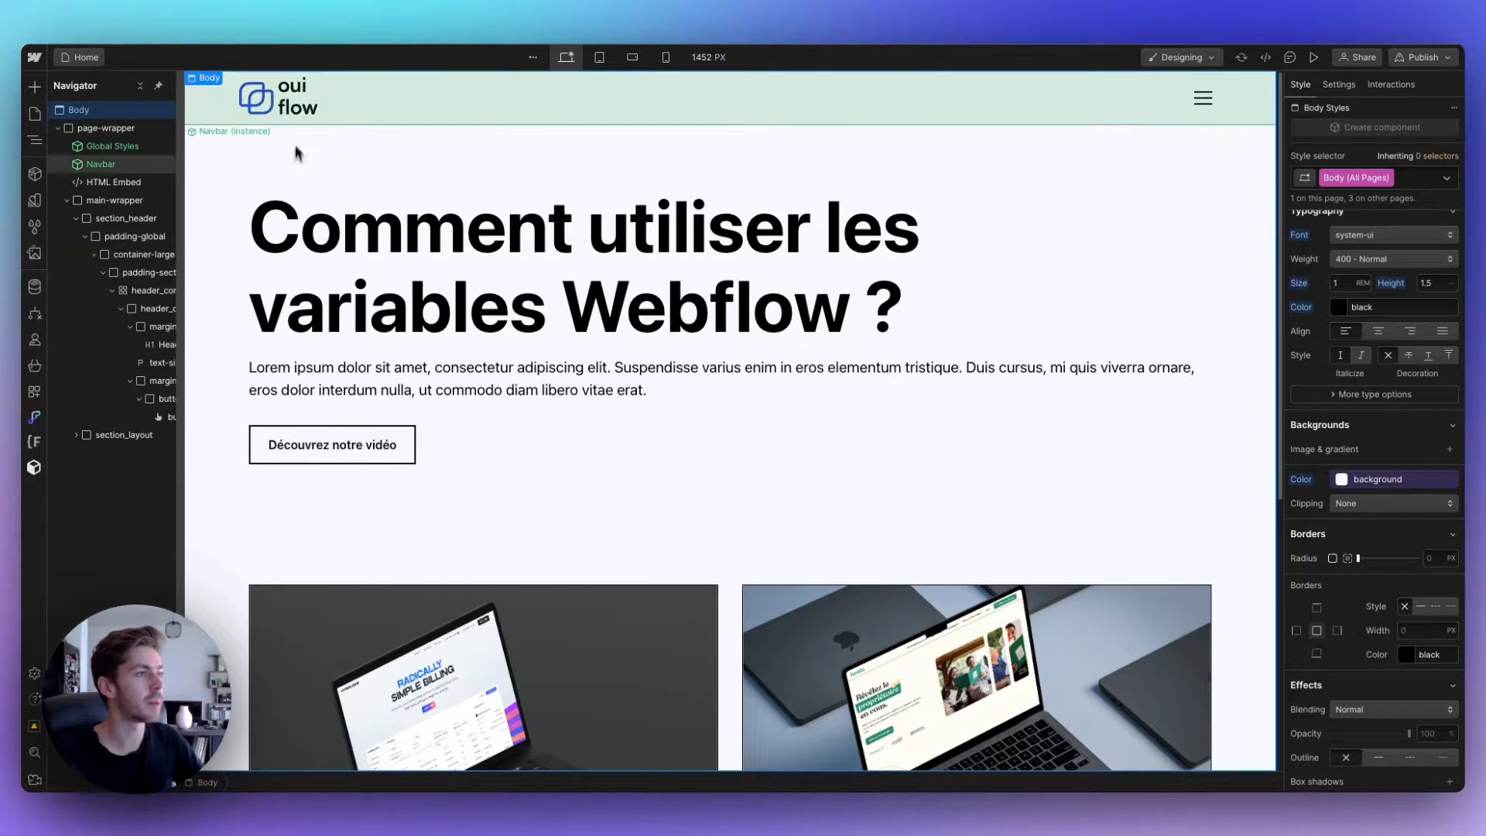
Set the background color of the navbar component to the background variable and leave the component.
left_click(304, 114)
left_click(280, 135)
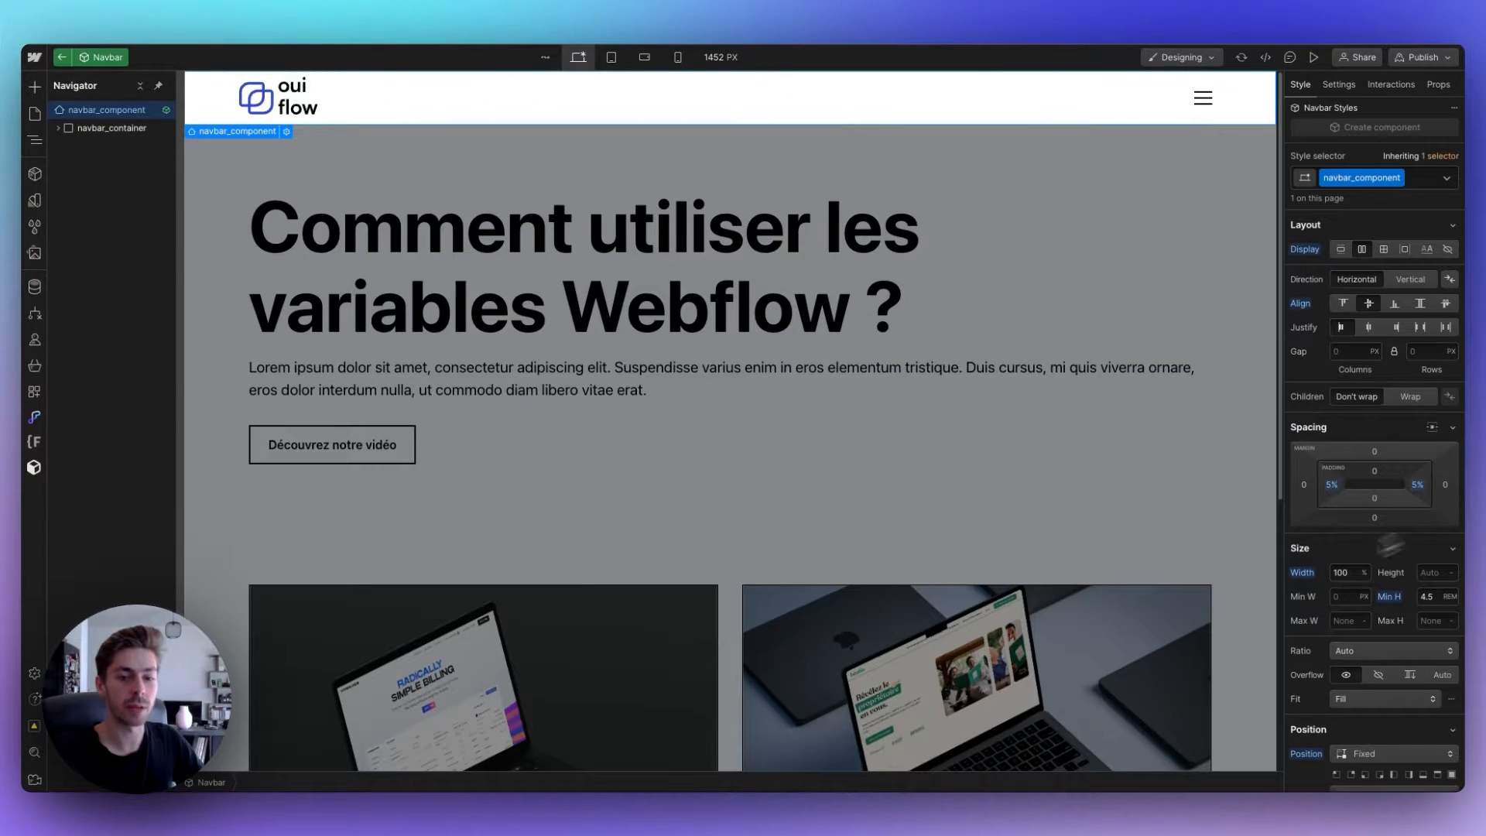
scroll(1006, 465, "down", 3)
scroll(1345, 585, "down", 5)
left_click(1336, 732)
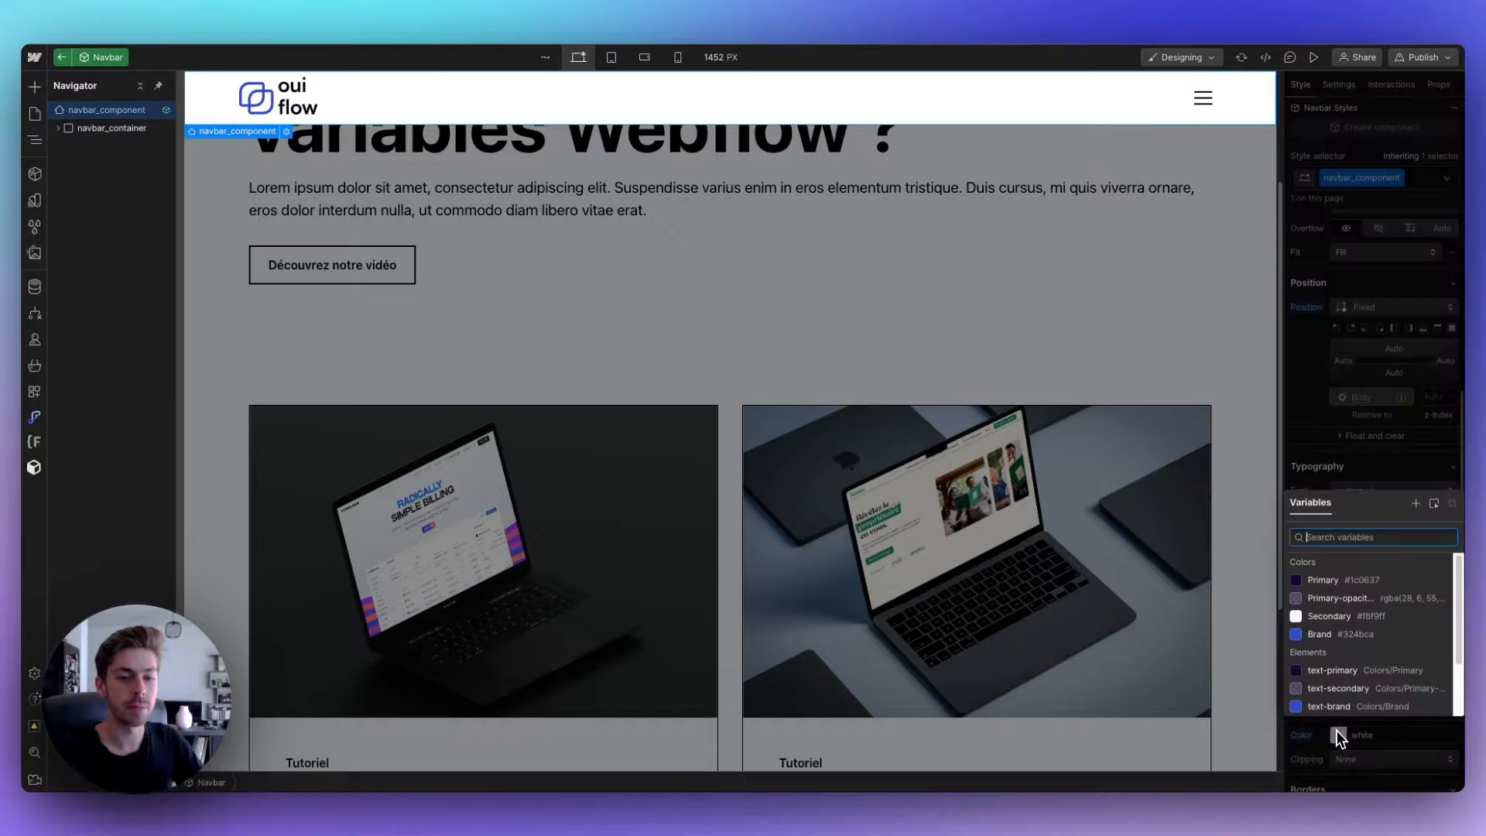
scroll(1344, 667, "down", 3)
left_click(1340, 661)
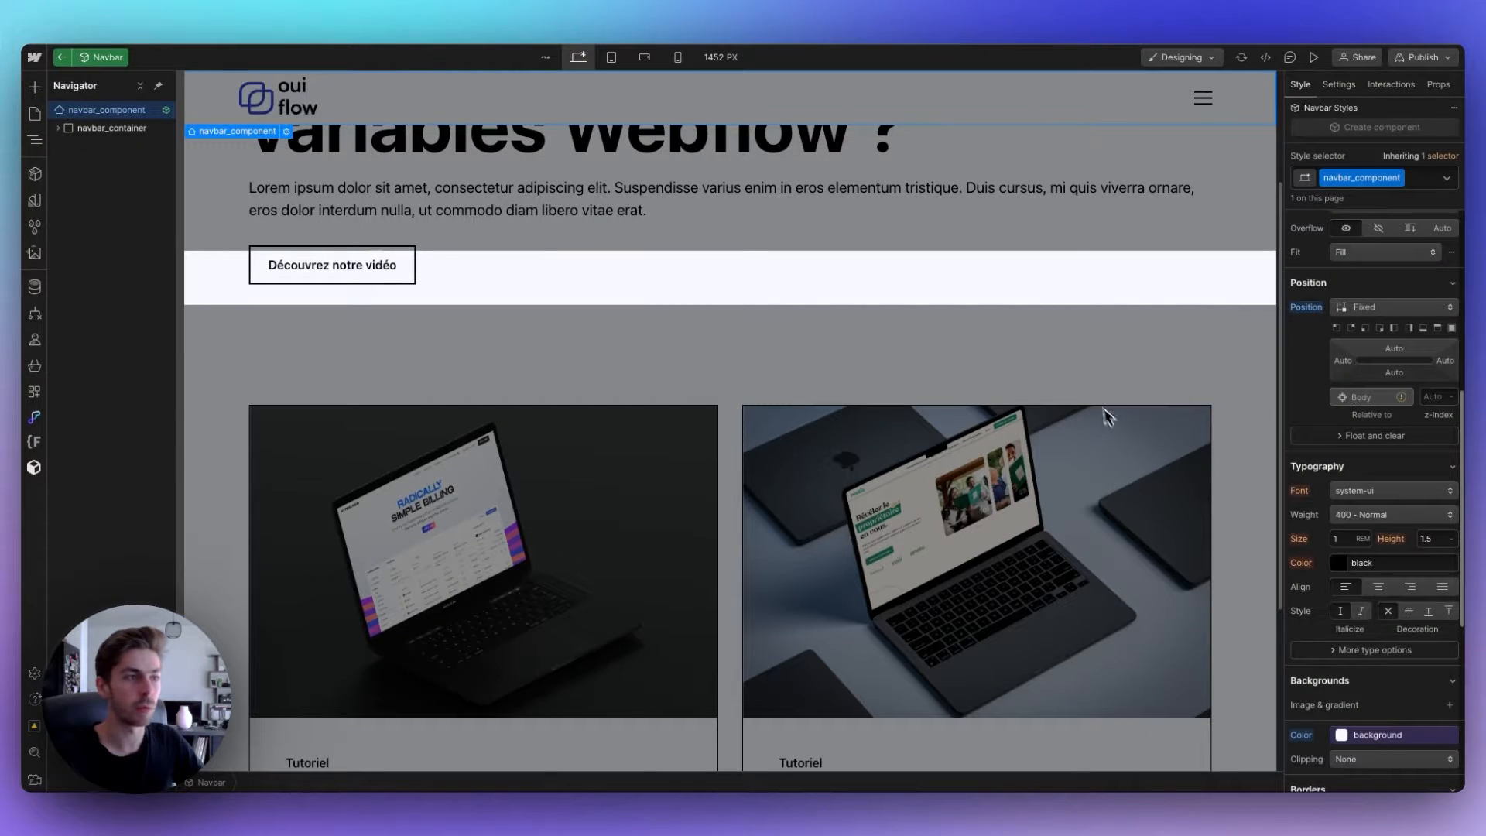
left_click(1078, 378)
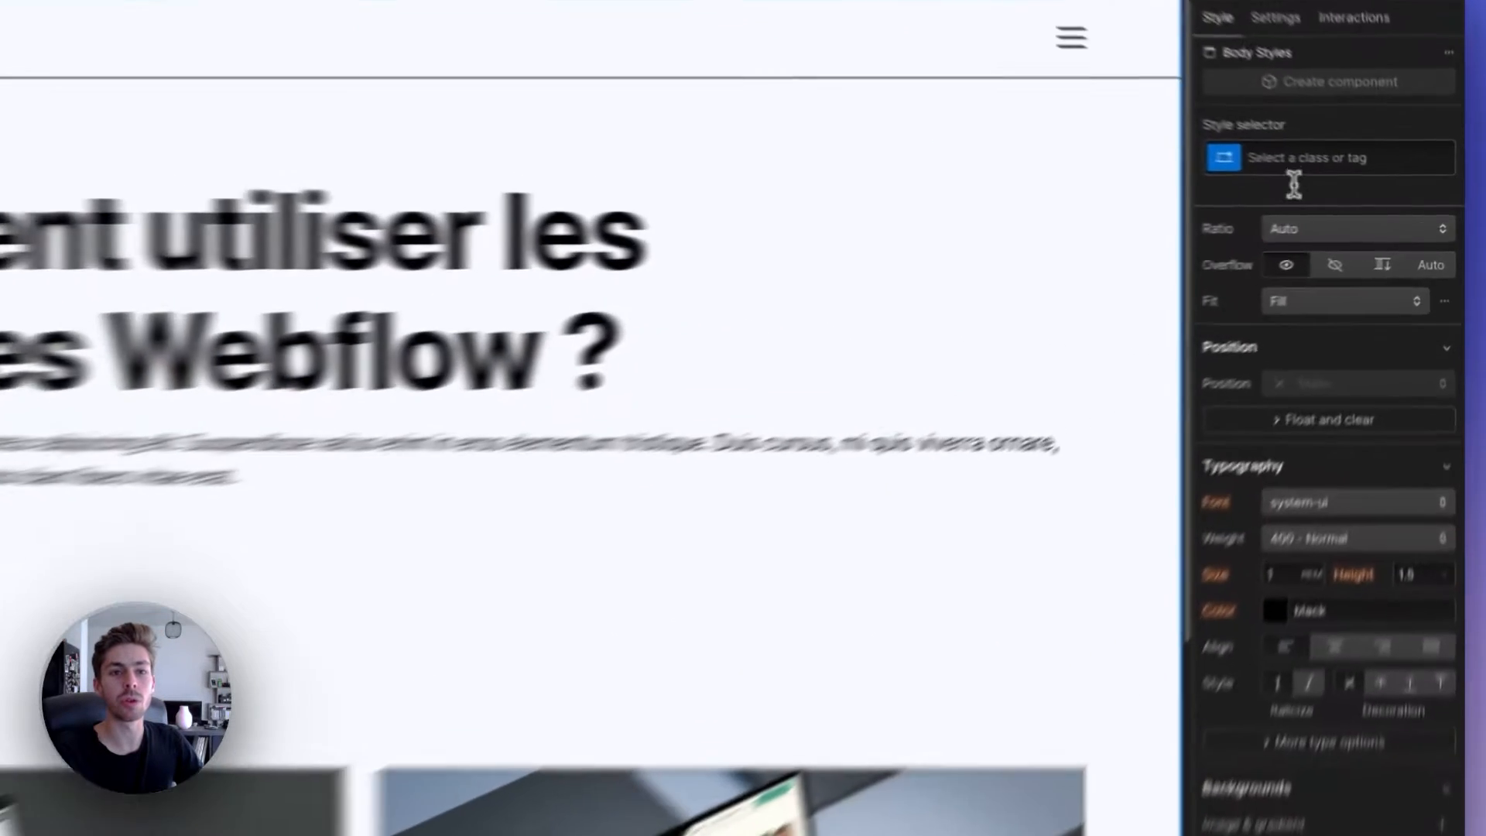
Set the text color of the Body (All Pages) tag to the text-primary variable.
left_click(1351, 180)
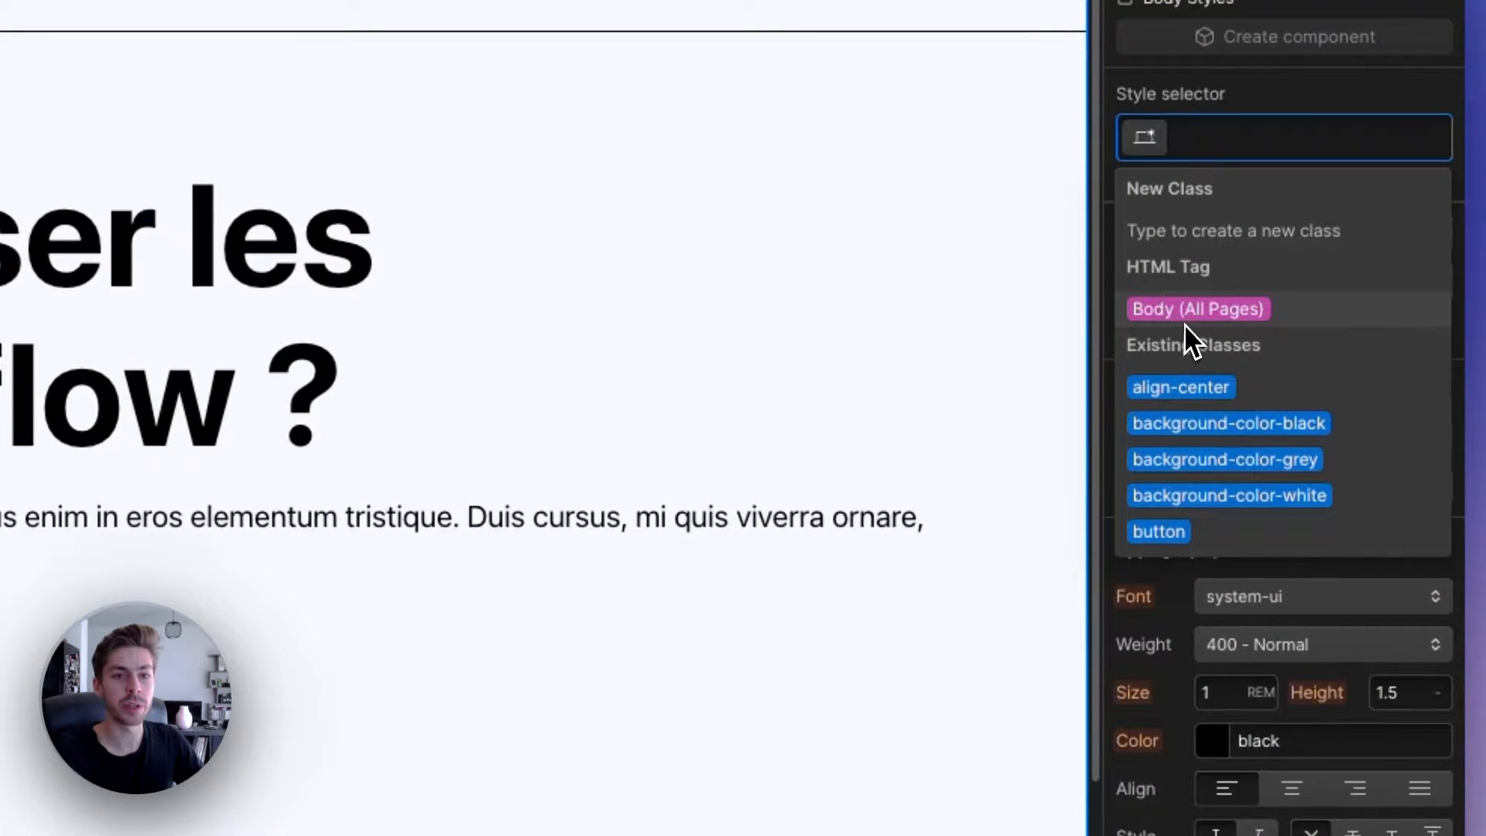
left_click(1184, 321)
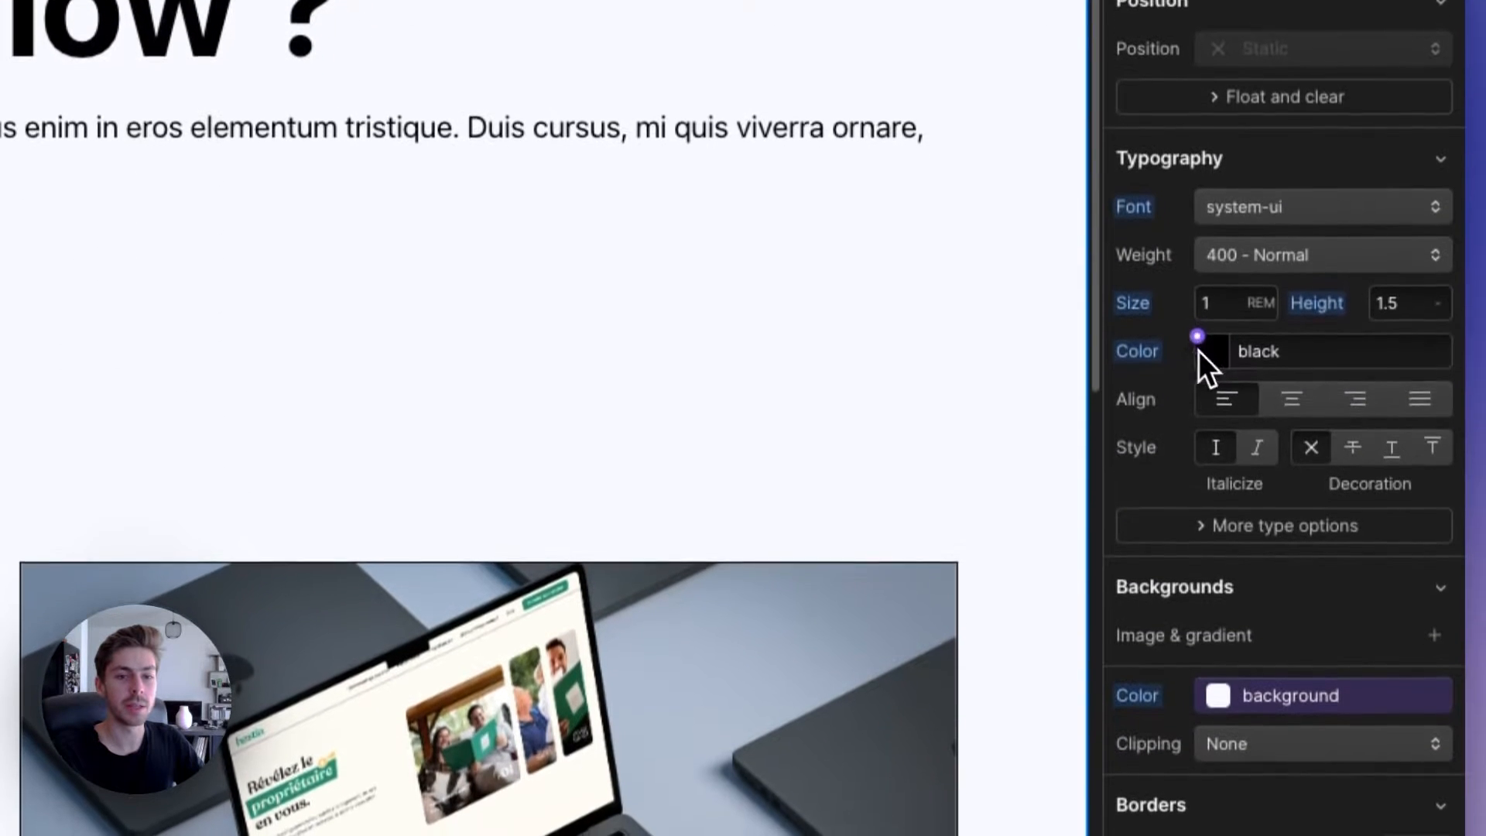
left_click(1198, 334)
scroll(1221, 542, "down", 3)
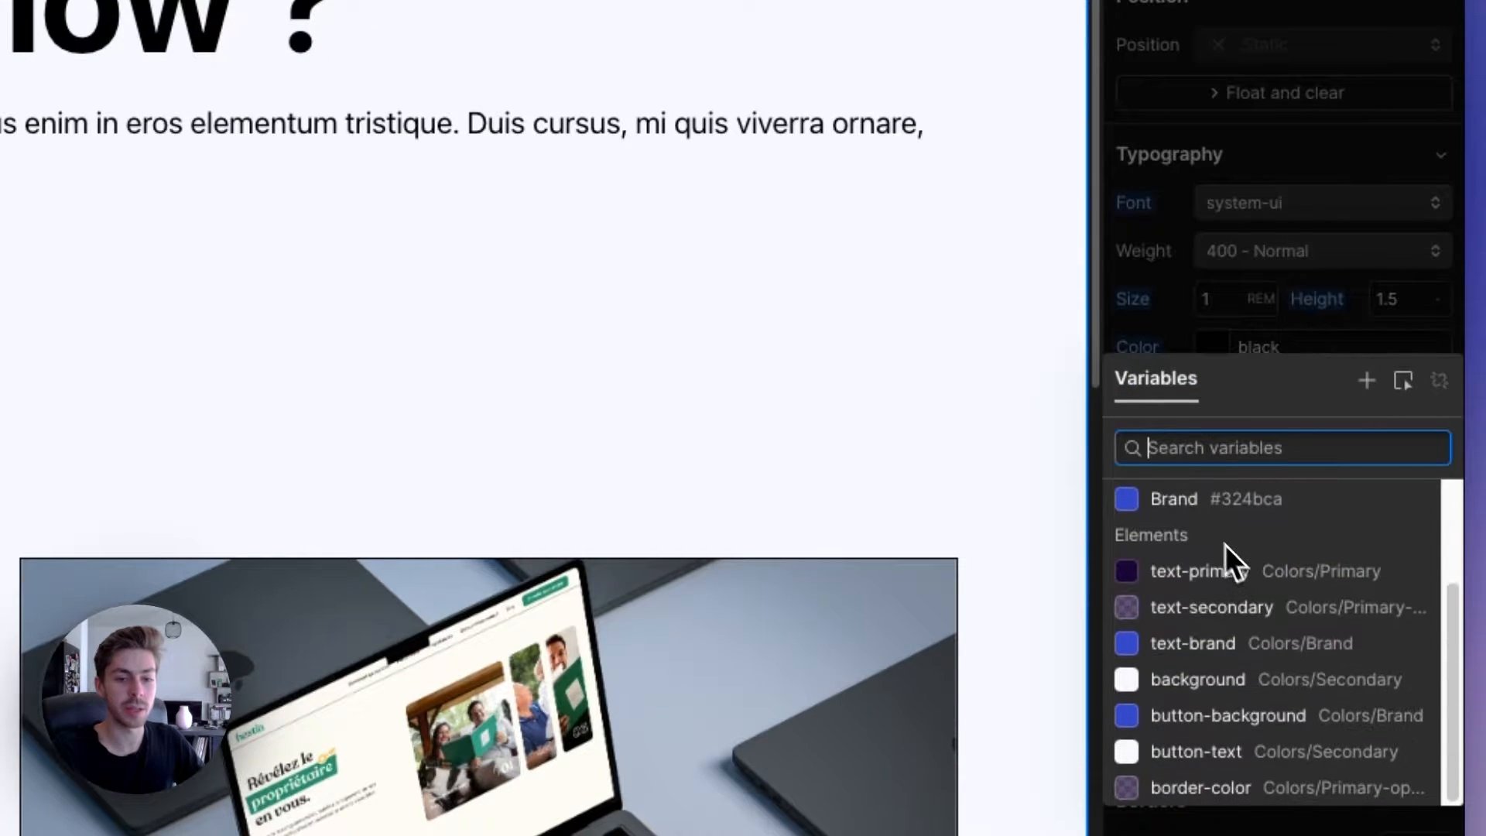
left_click(1201, 570)
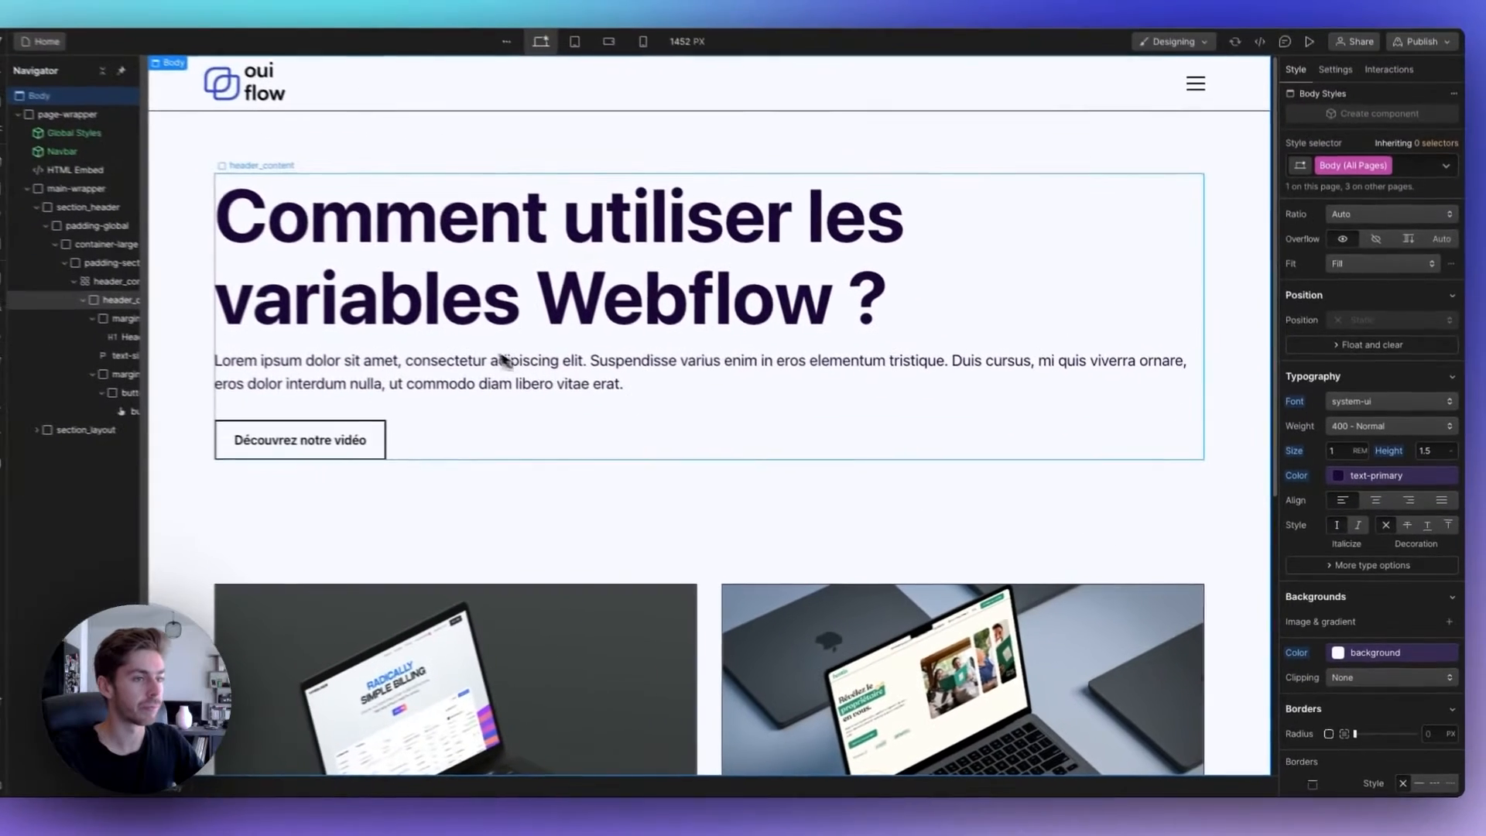
Set the text color of the All H1 Headings tag to the text-brand variable.
left_click(672, 285)
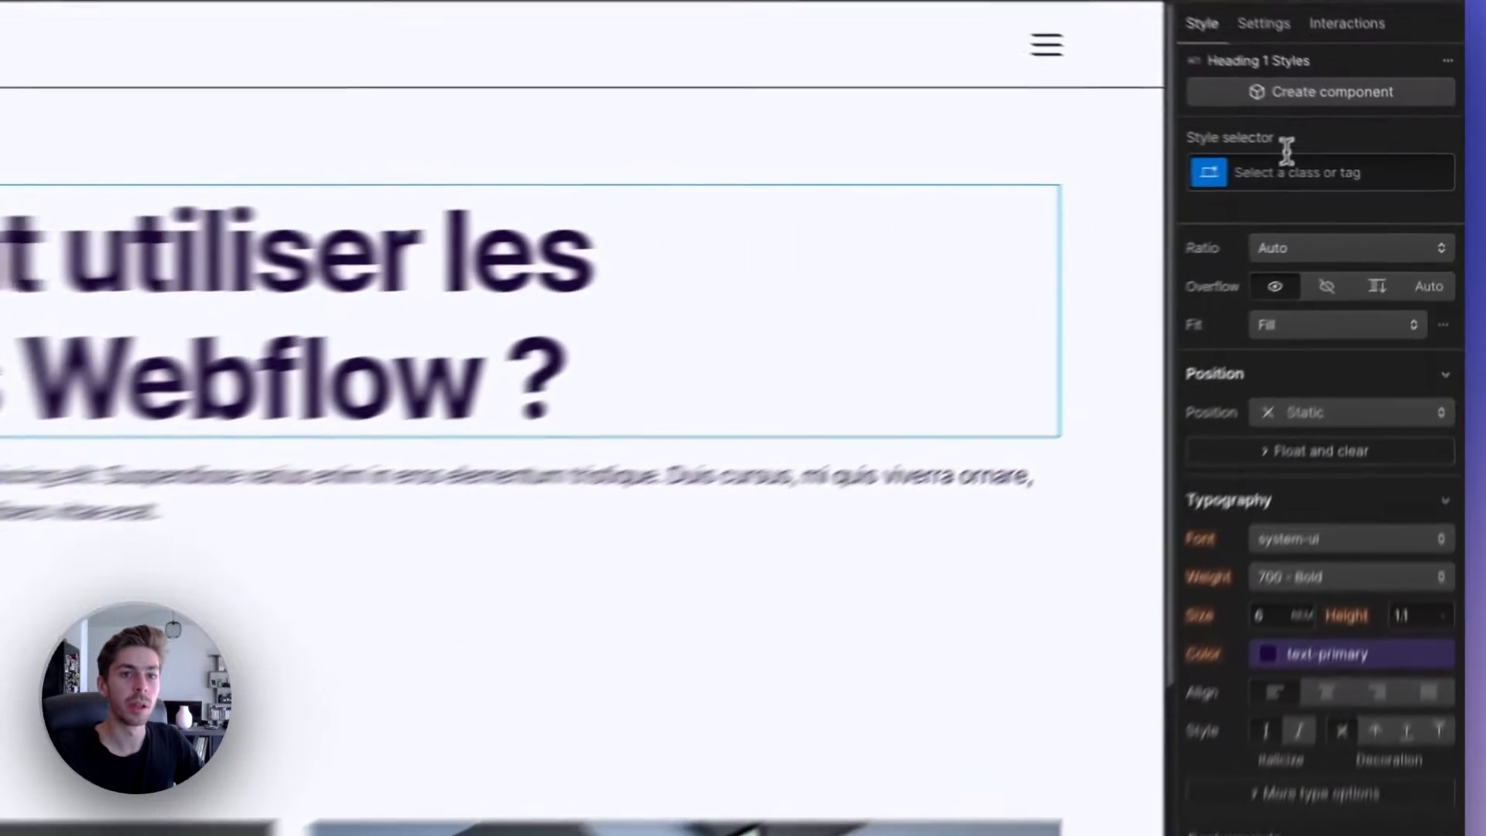
left_click(1347, 177)
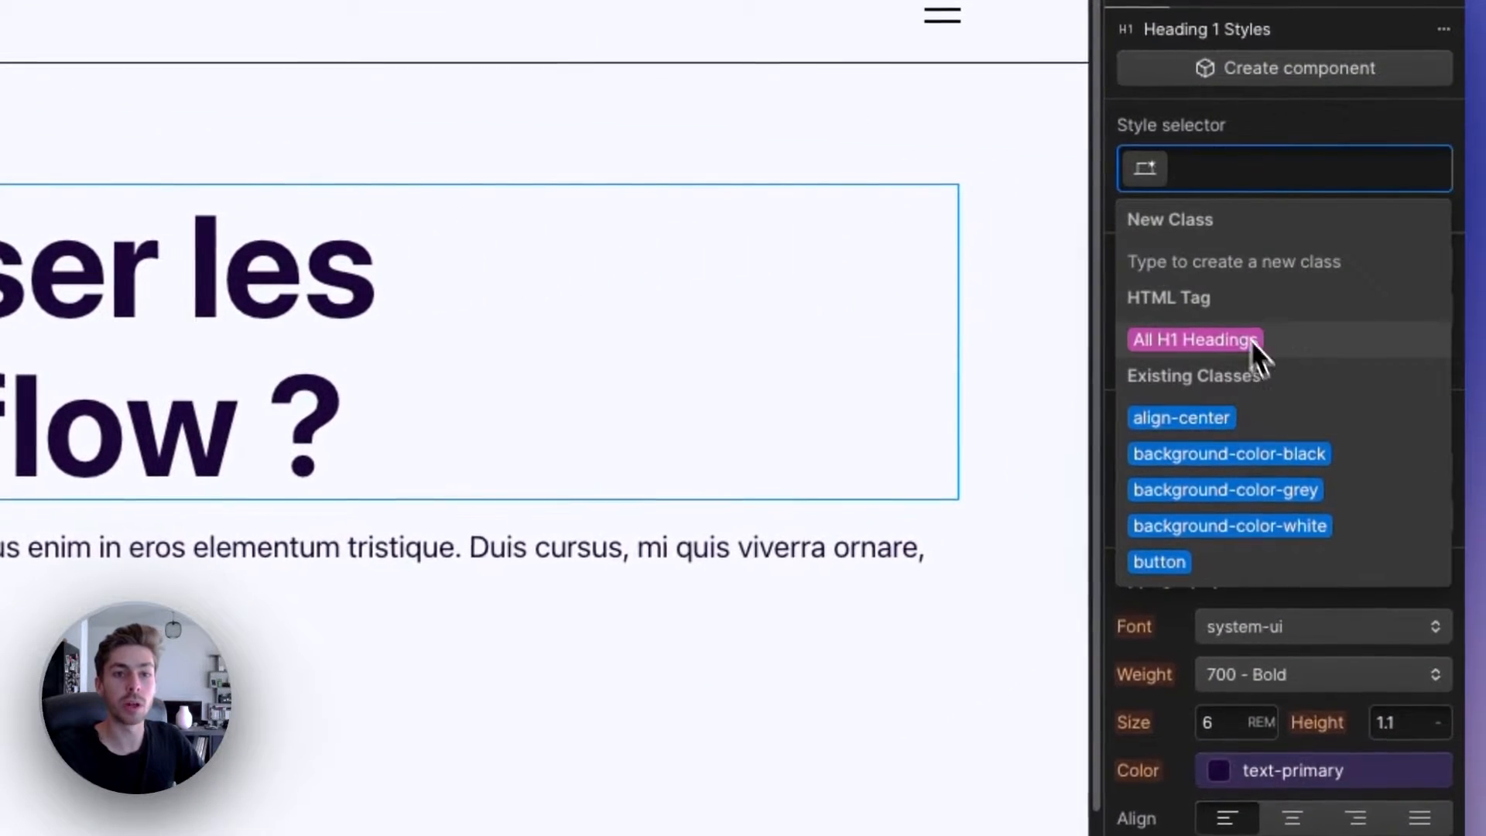
left_click(1200, 340)
left_click(1251, 772)
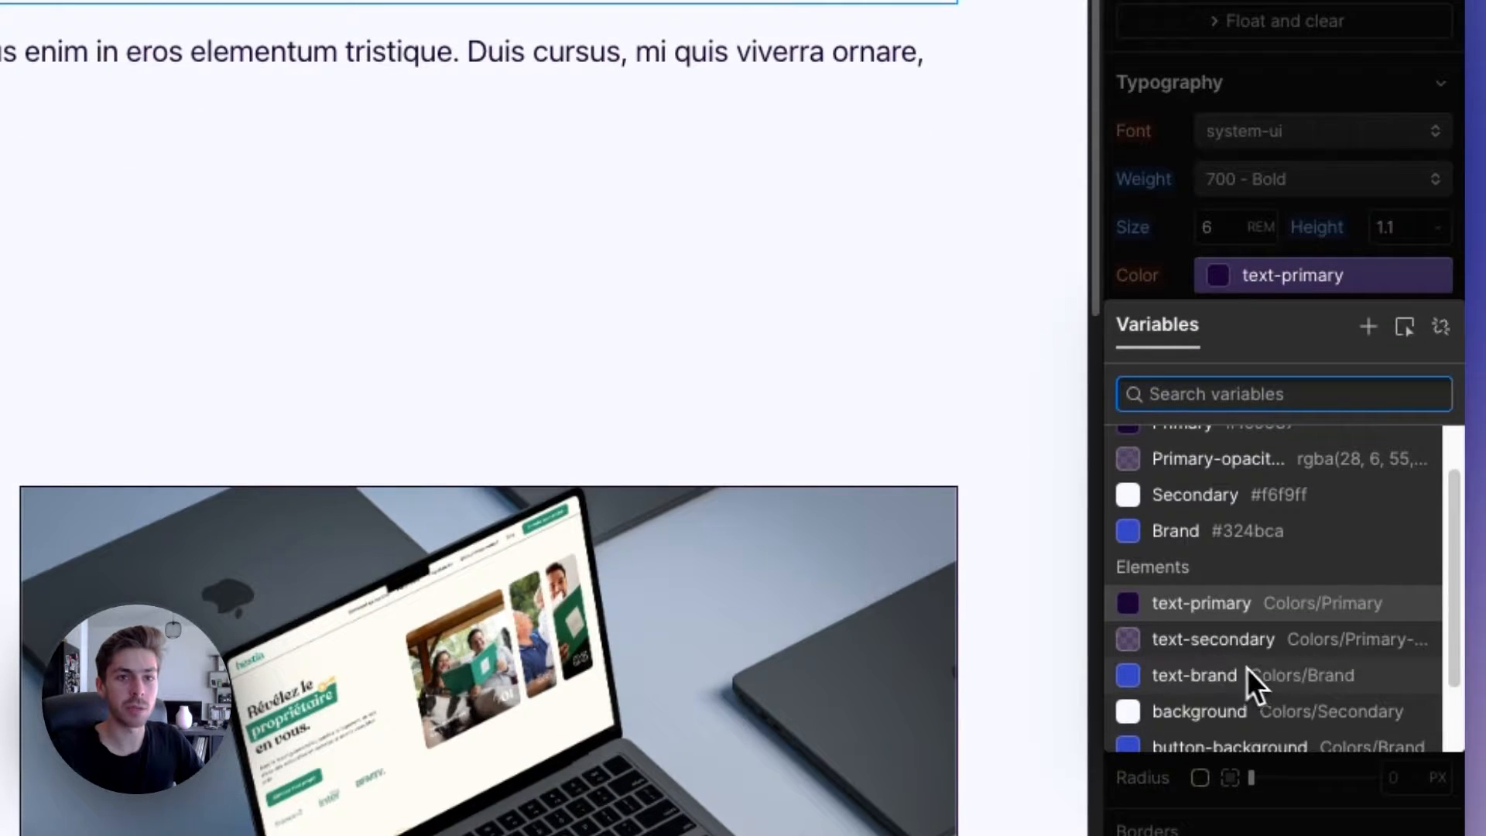
left_click(1202, 675)
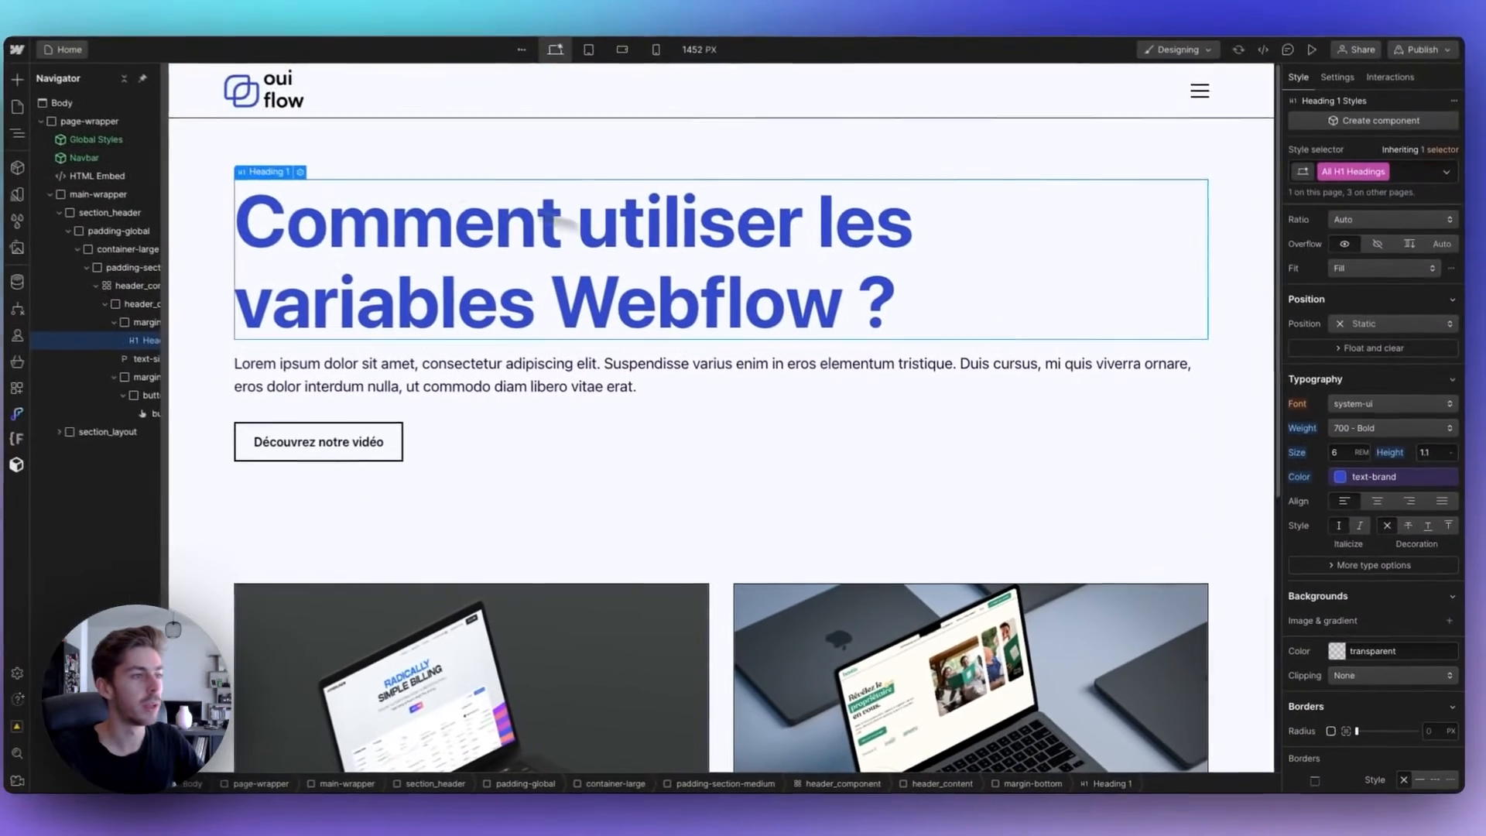
Set the background color of the header's "Découvrez notre vidéo" button to the button-background variable.
left_click(485, 381)
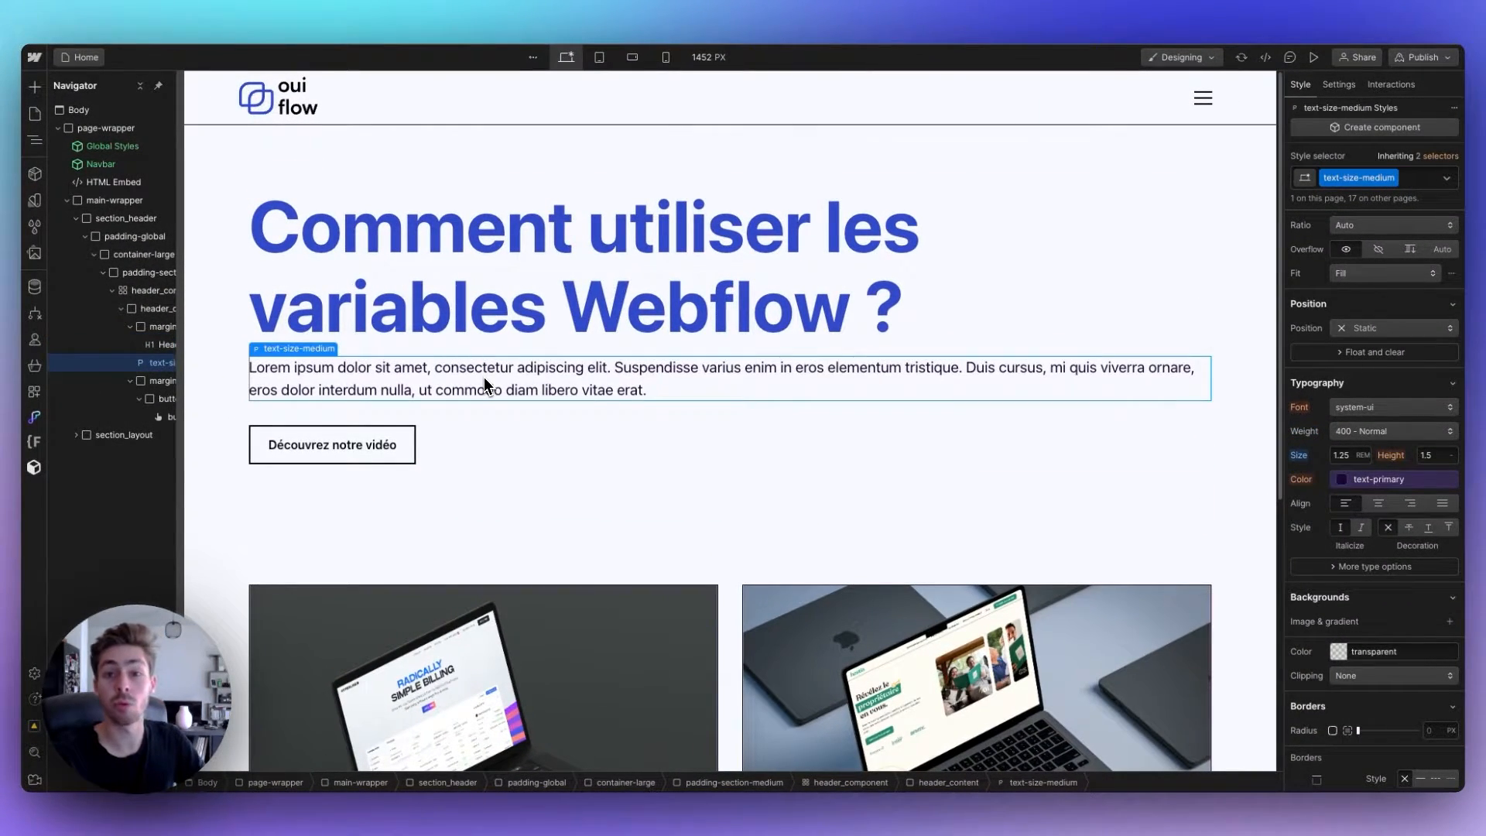
left_click(370, 439)
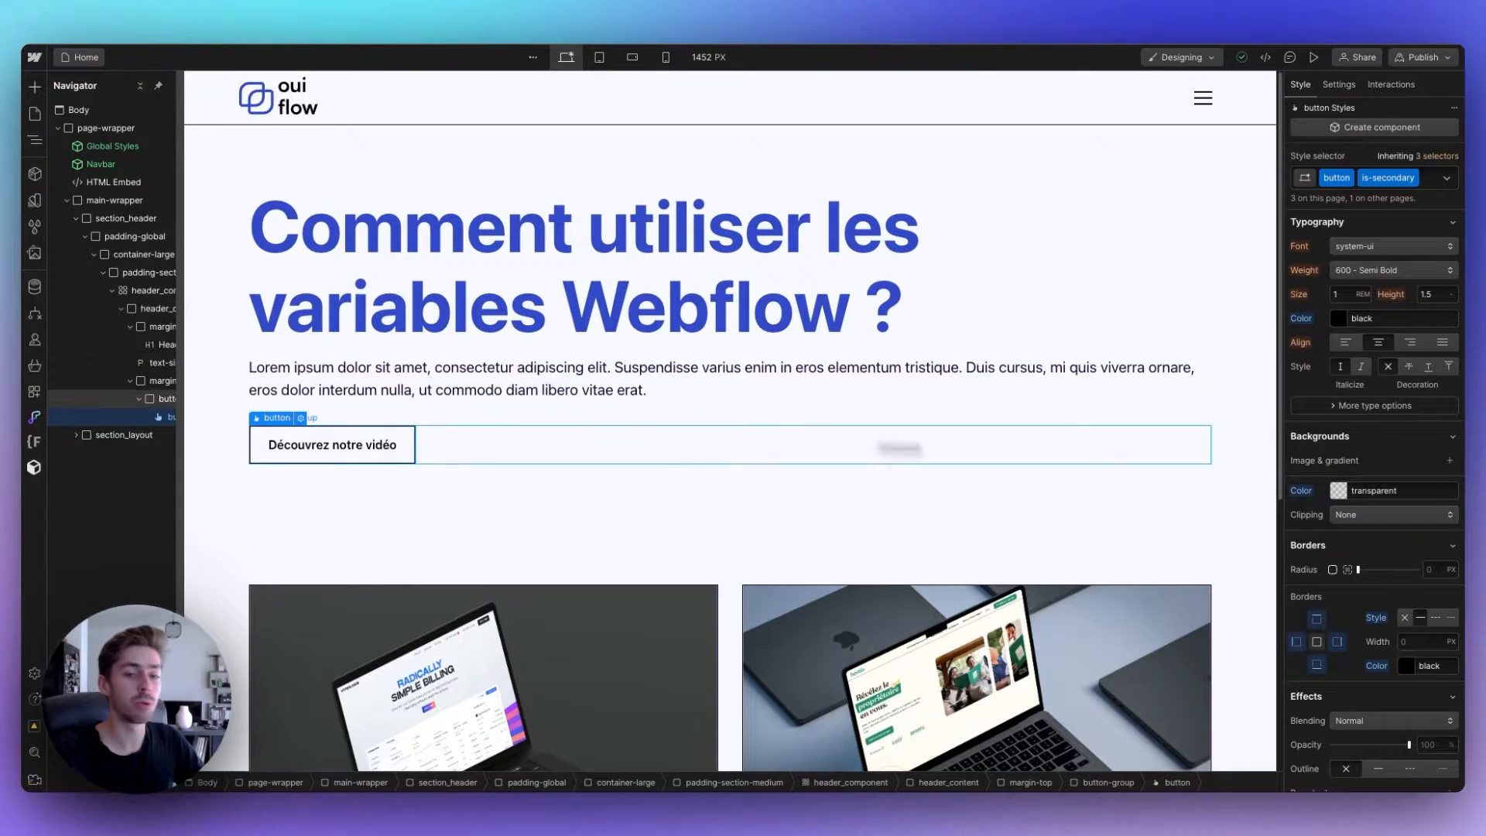
left_click(1330, 486)
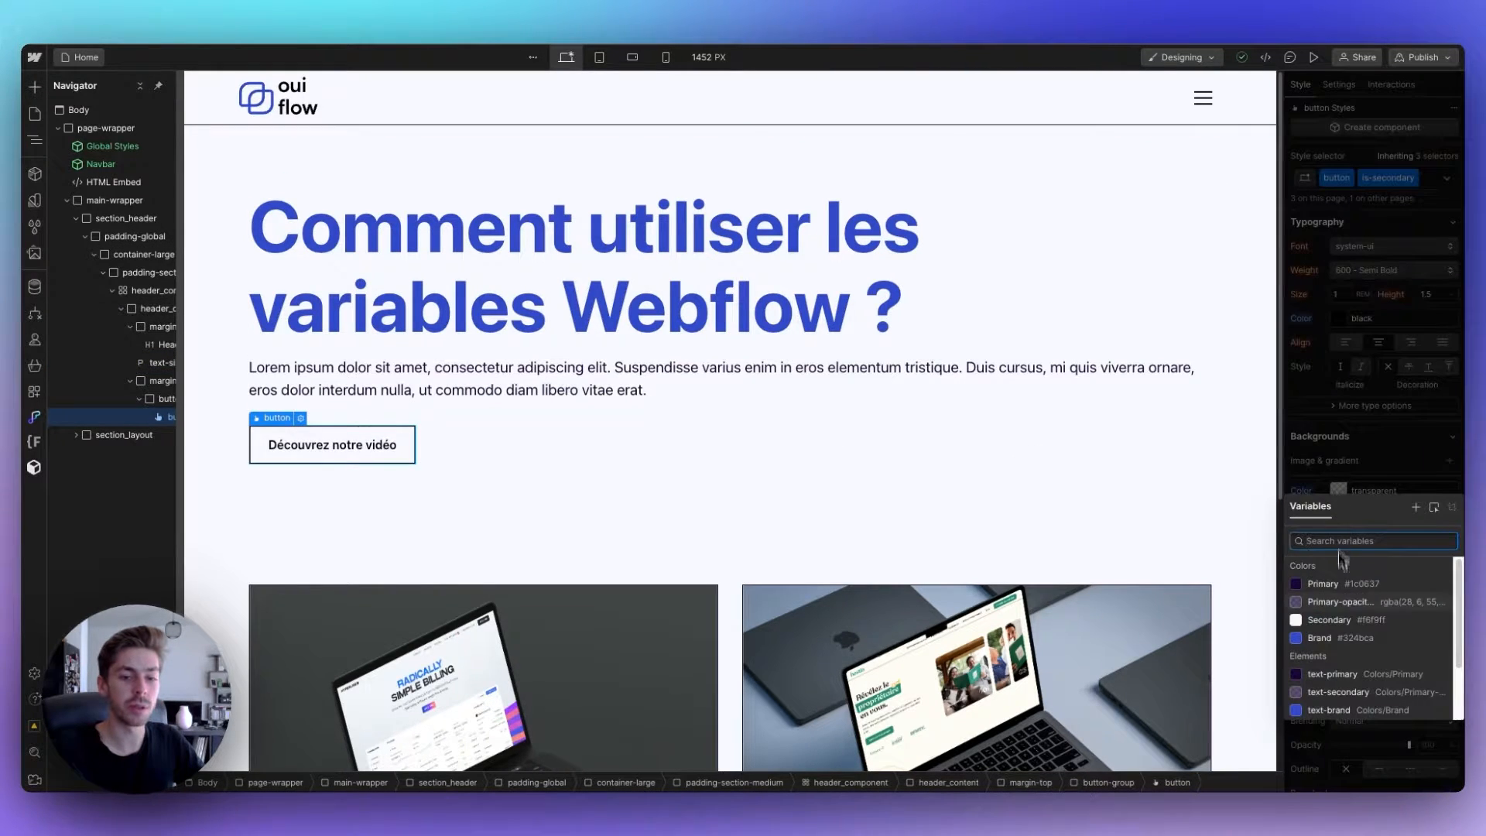
scroll(1342, 619, "down", 2)
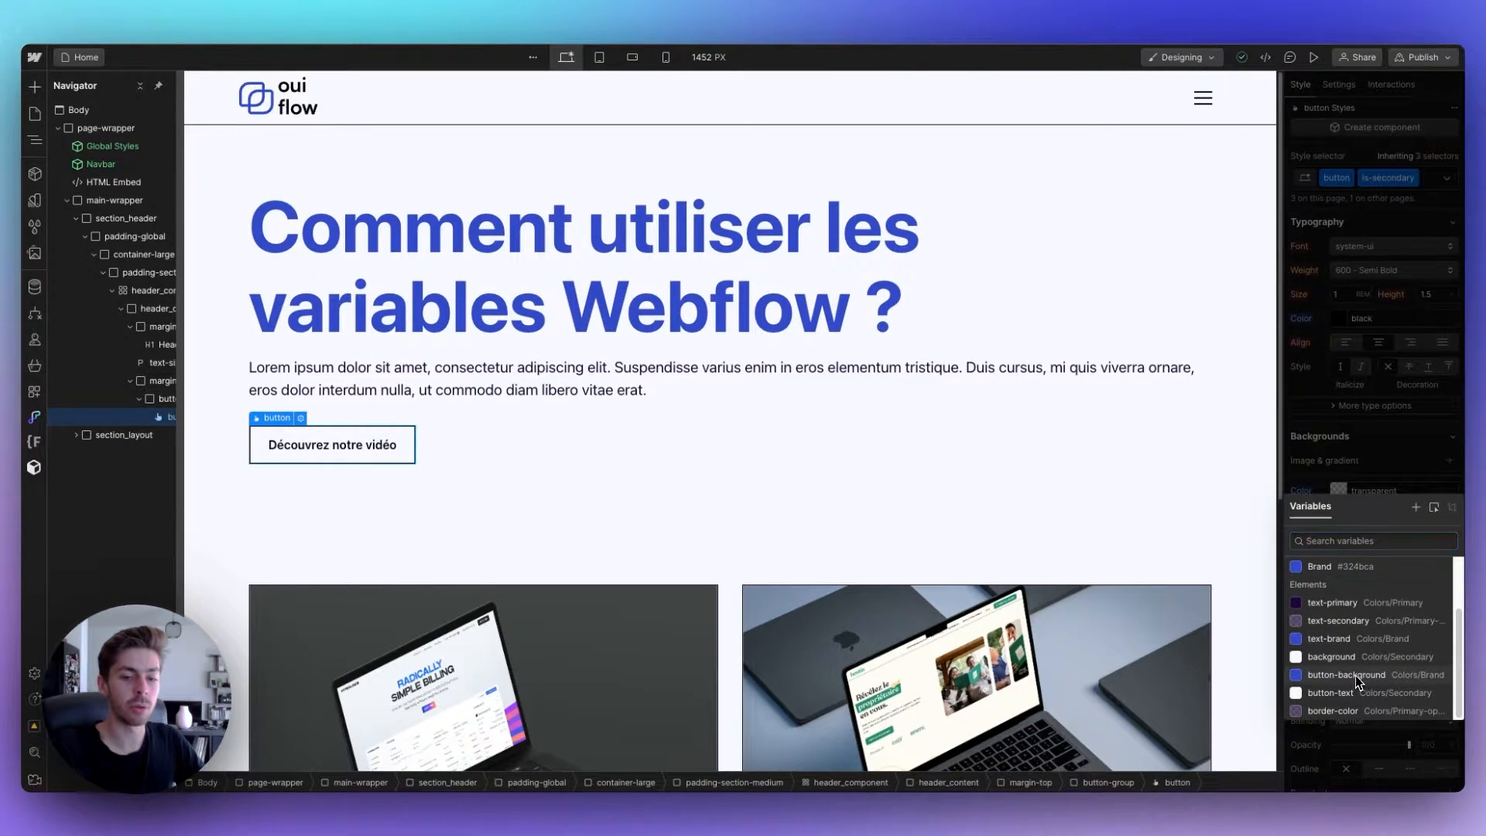
left_click(1364, 675)
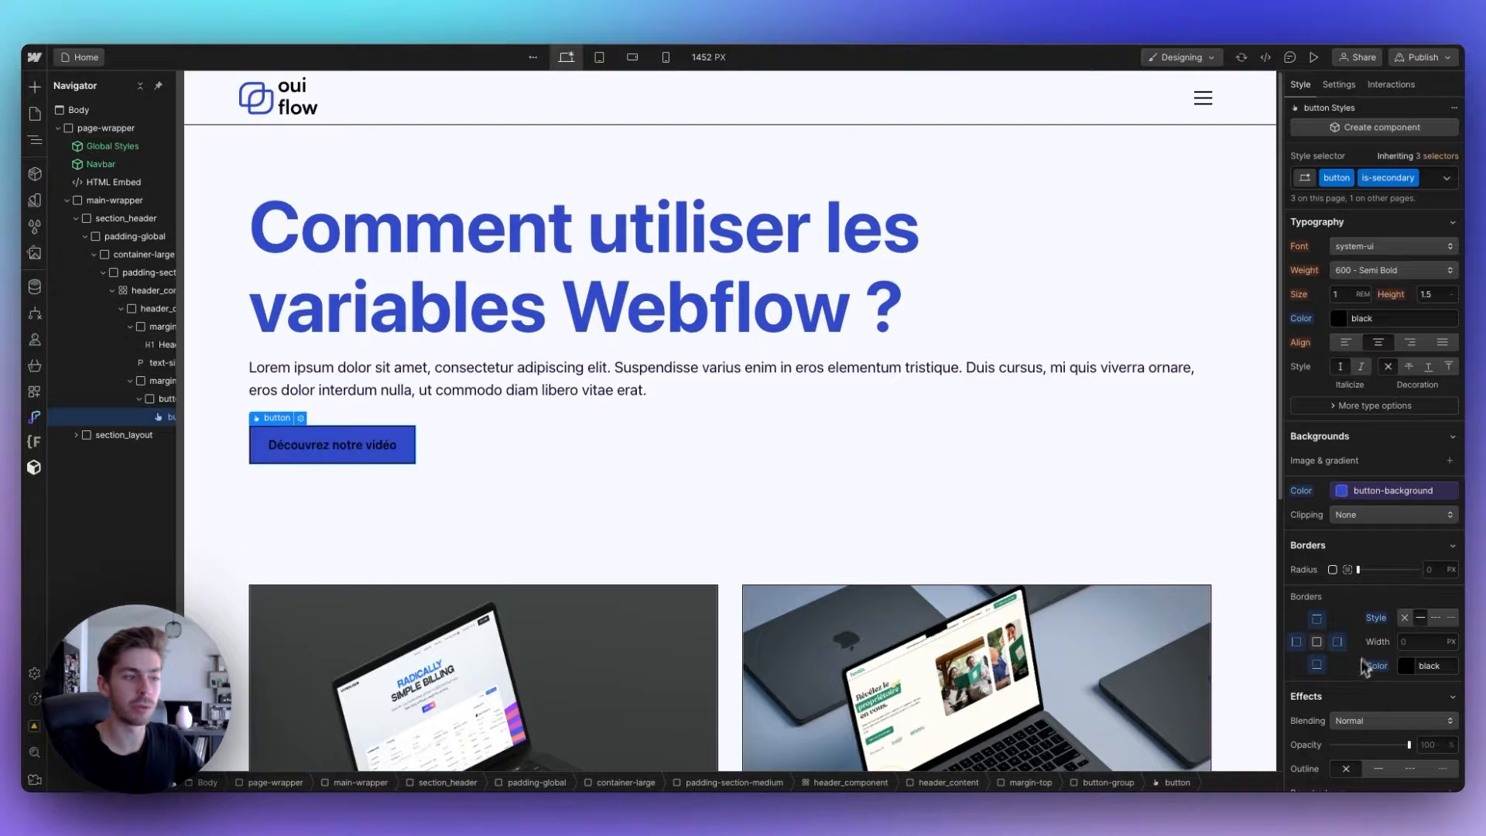
Set the header button's text color to the button-text variable and open the variable choices for its border color.
left_click(1334, 317)
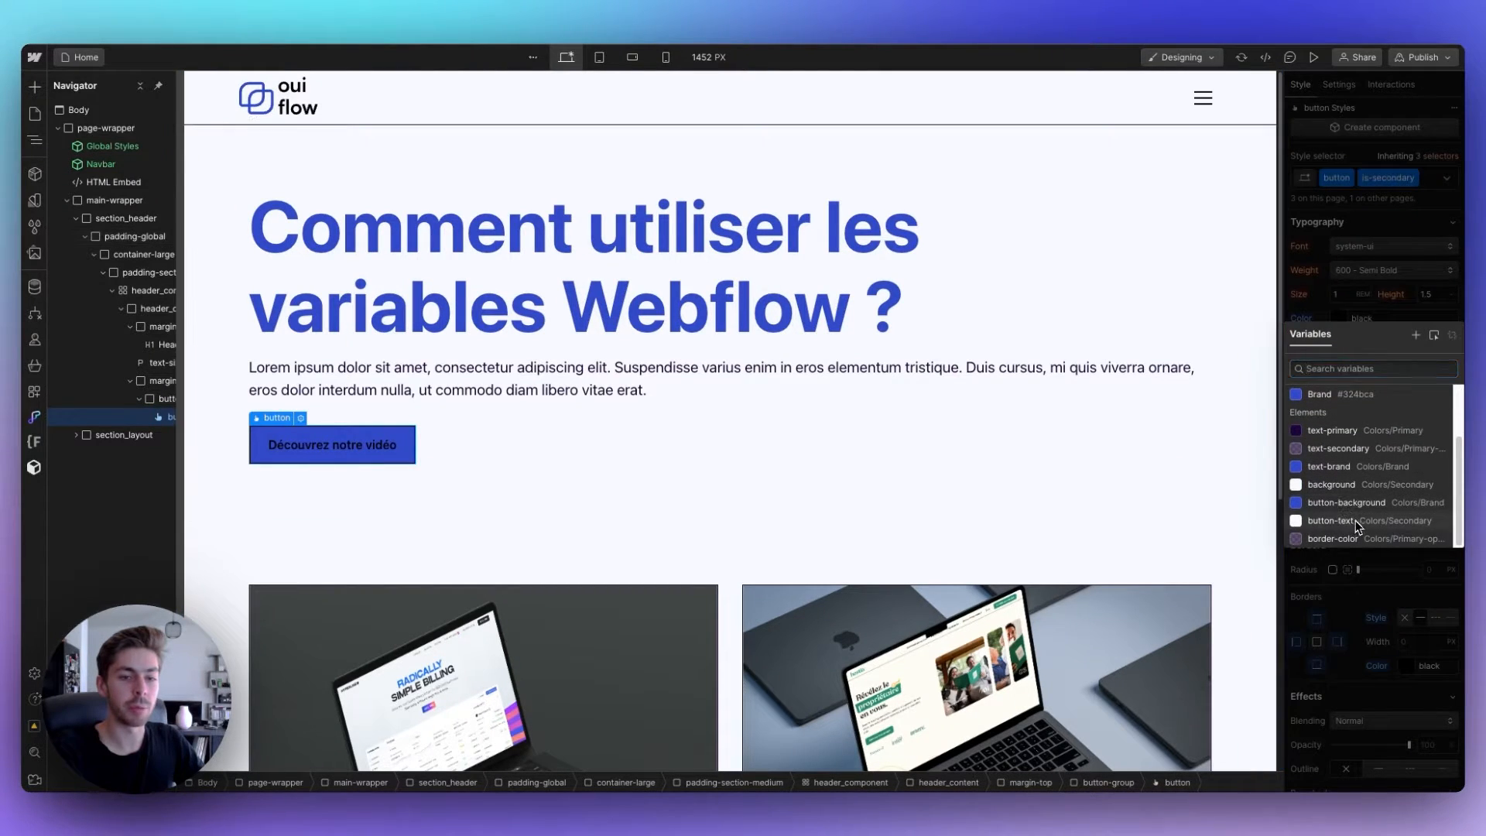
left_click(1333, 520)
scroll(1401, 557, "down", 3)
left_click(1400, 574)
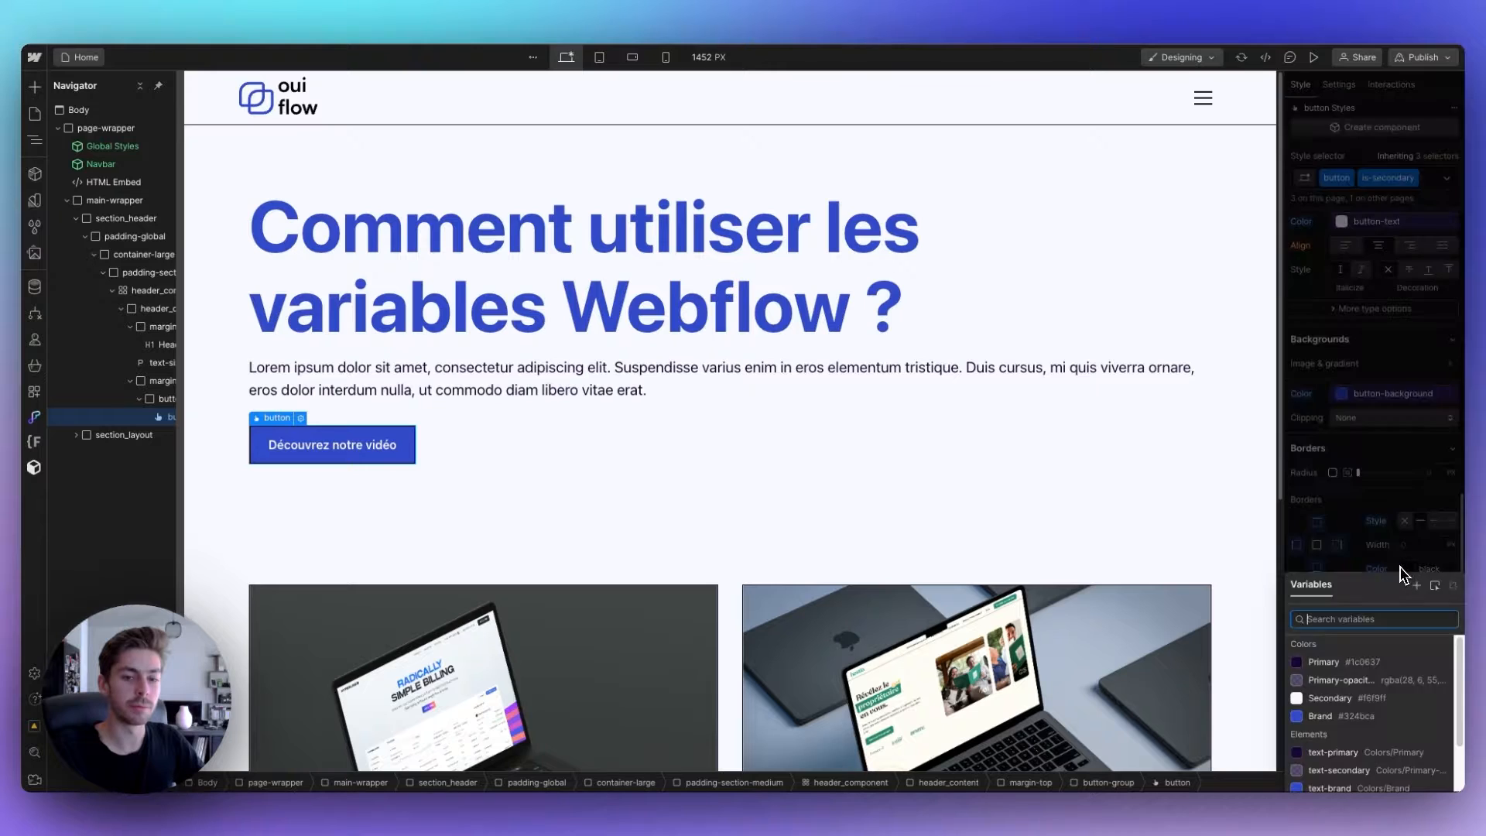
left_click(634, 401)
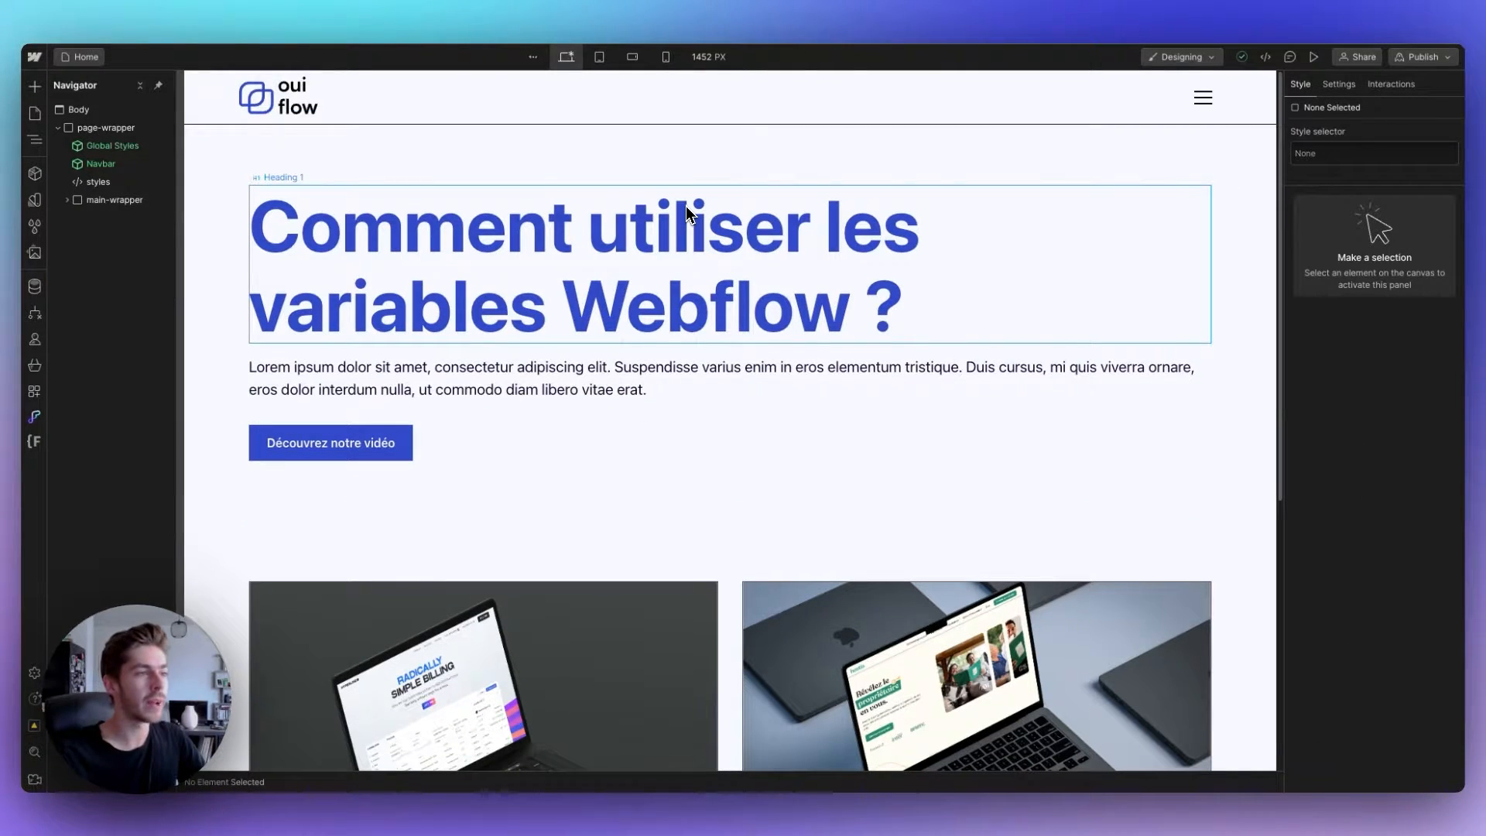
Look over the restyled page, and examine the fill colors in the navbar logo's embedded SVG code.
scroll(685, 206, "down", 6)
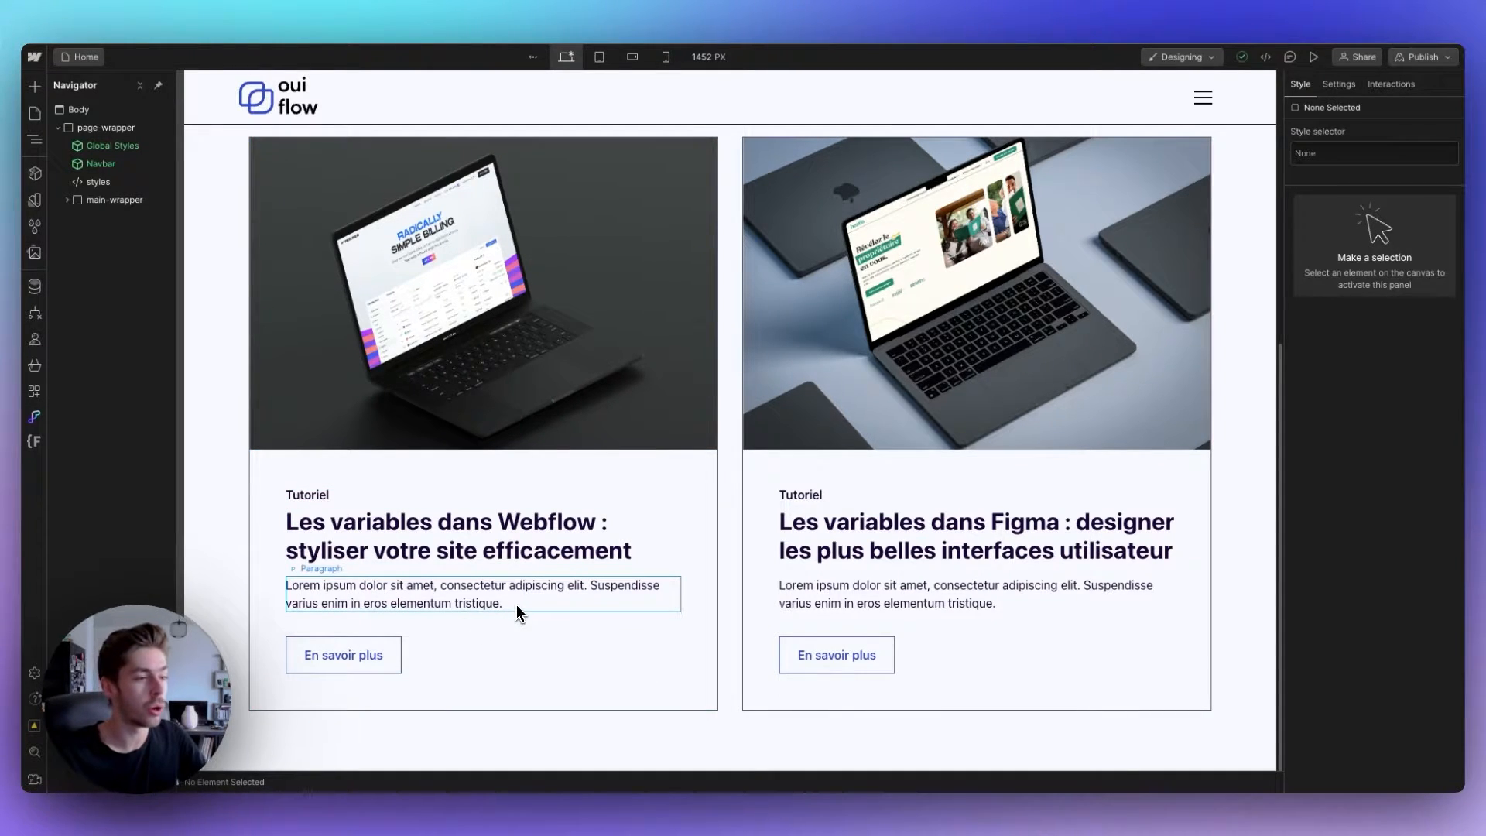
scroll(517, 605, "up", 5)
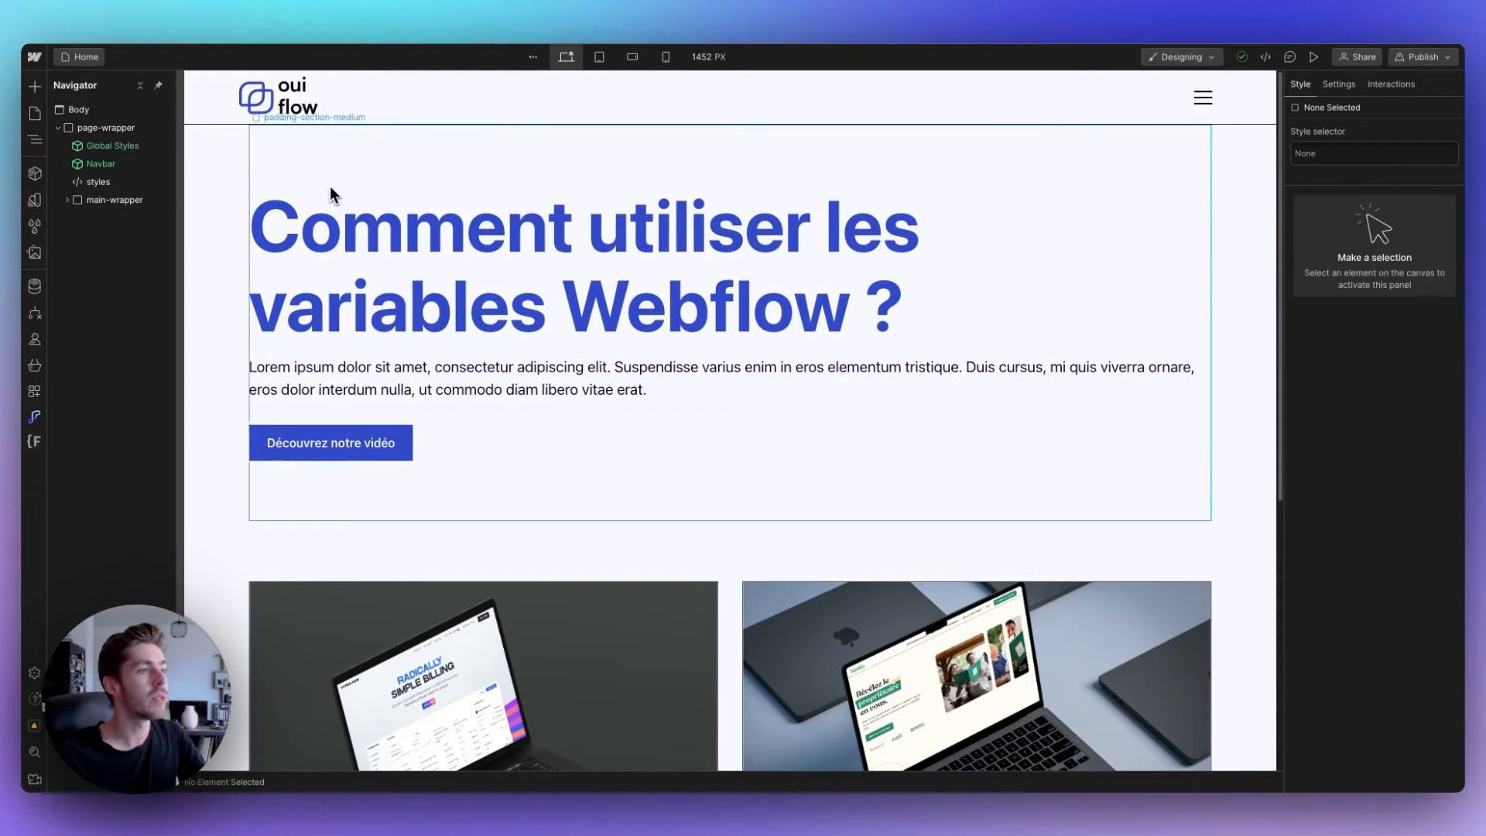
left_click(295, 113)
left_click(282, 130)
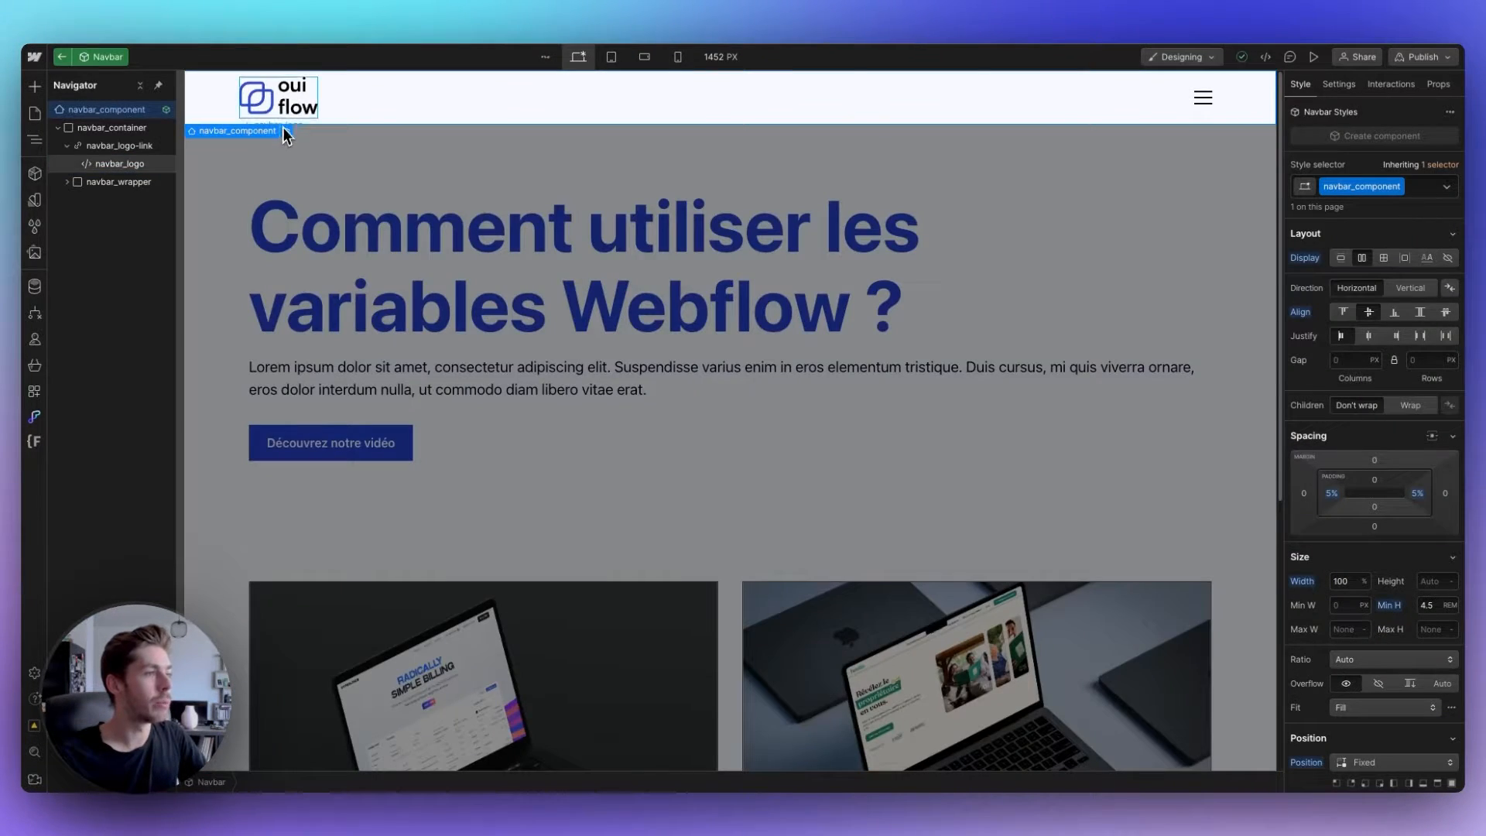
left_click(293, 108)
left_click(314, 126)
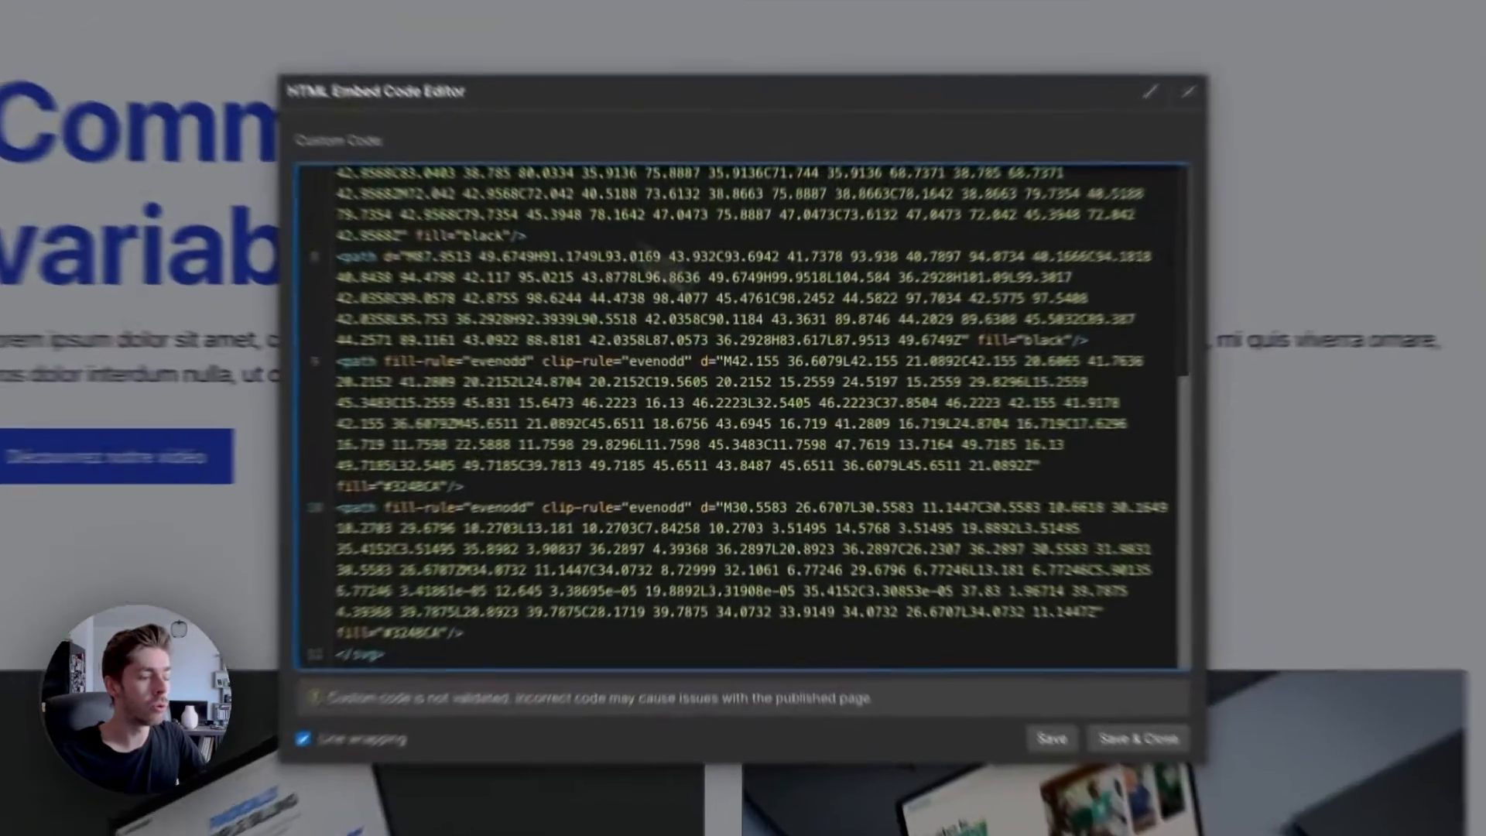
scroll(760, 433, "up", 3)
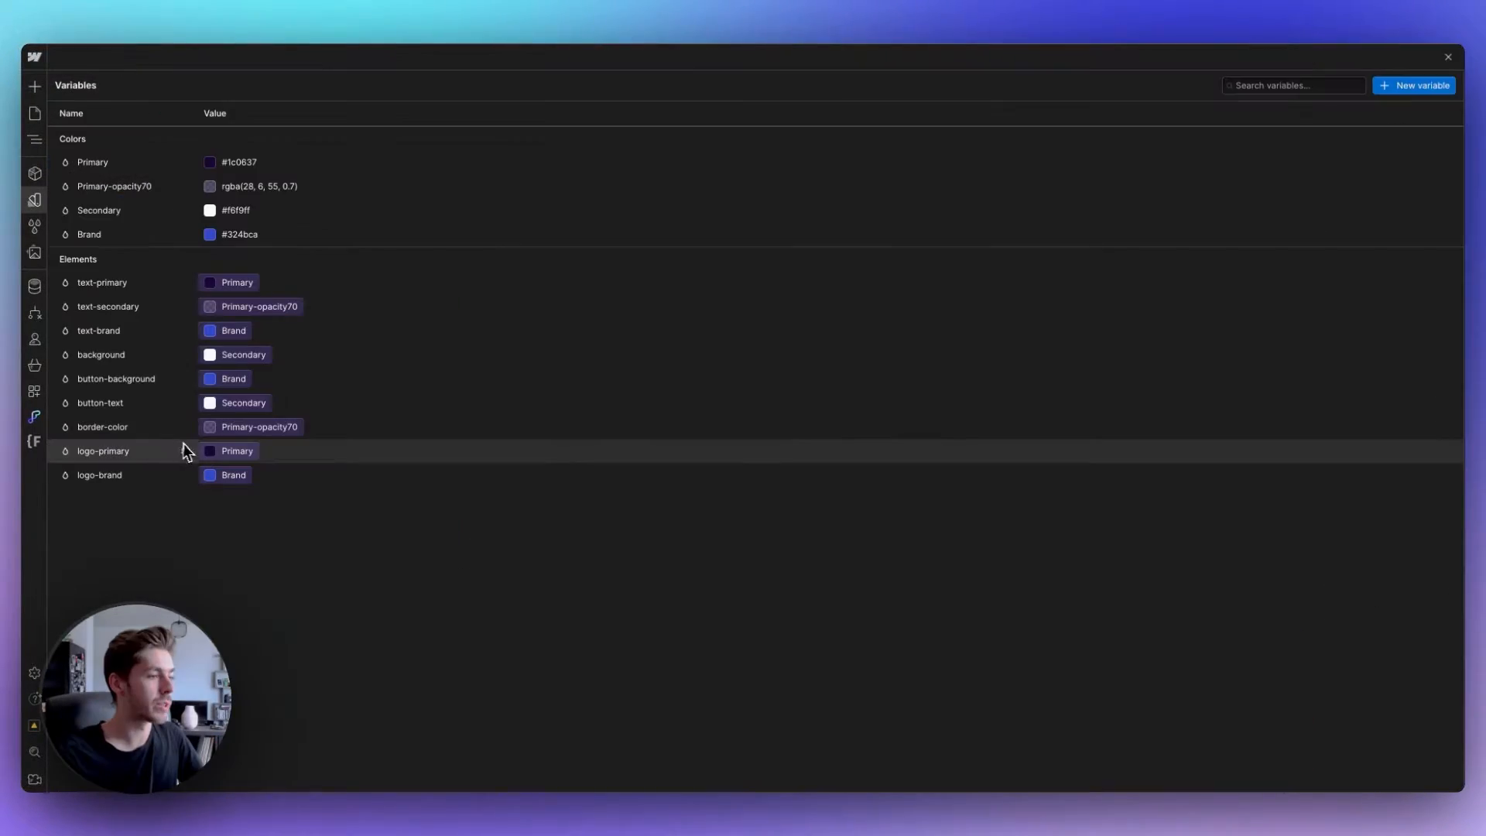
Copy the CSS reference of the Elements/logo-primary variable from its settings.
left_click(372, 241)
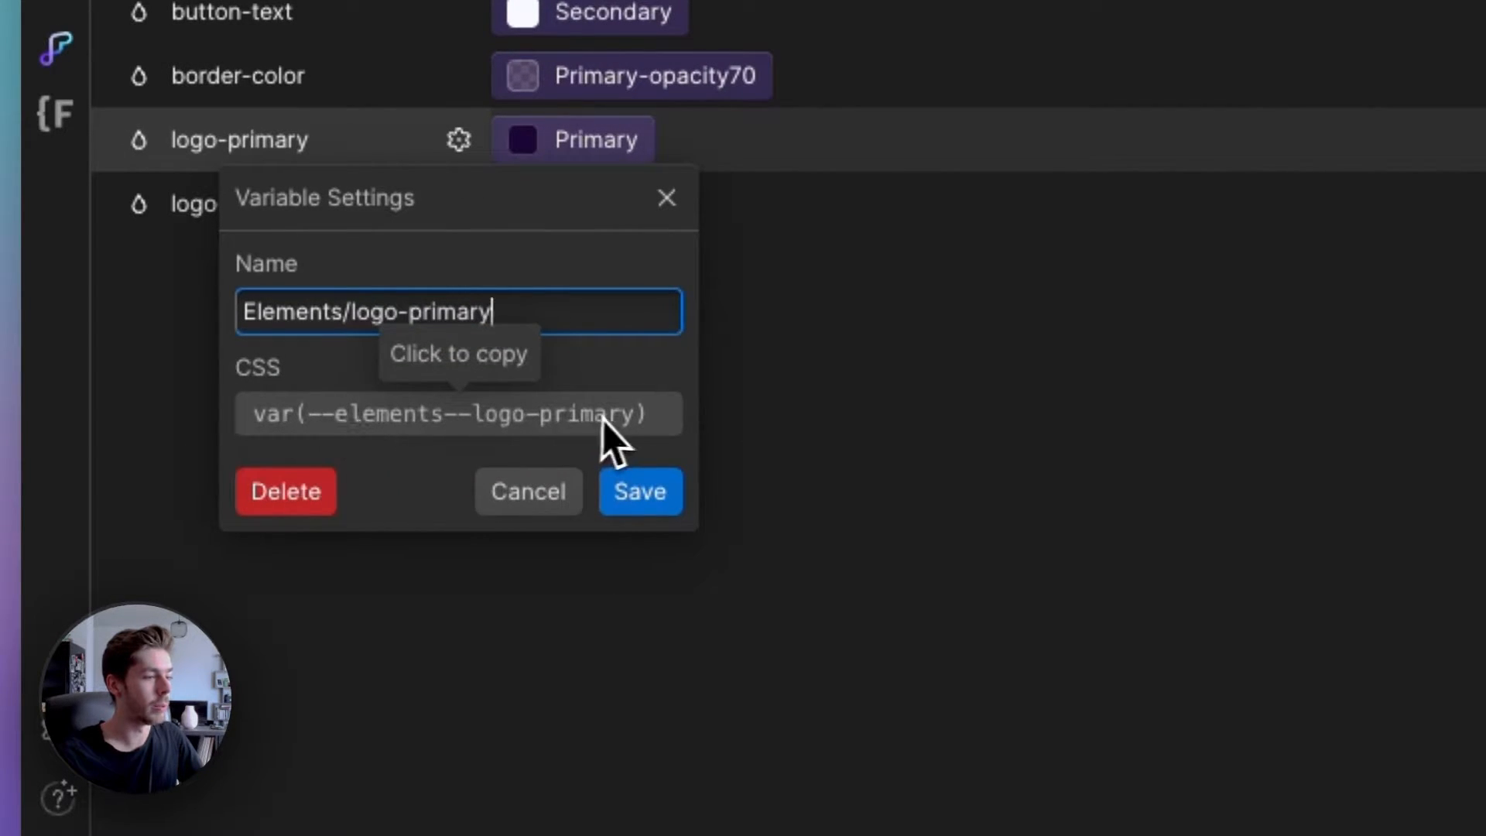
left_click(430, 418)
key("Escape")
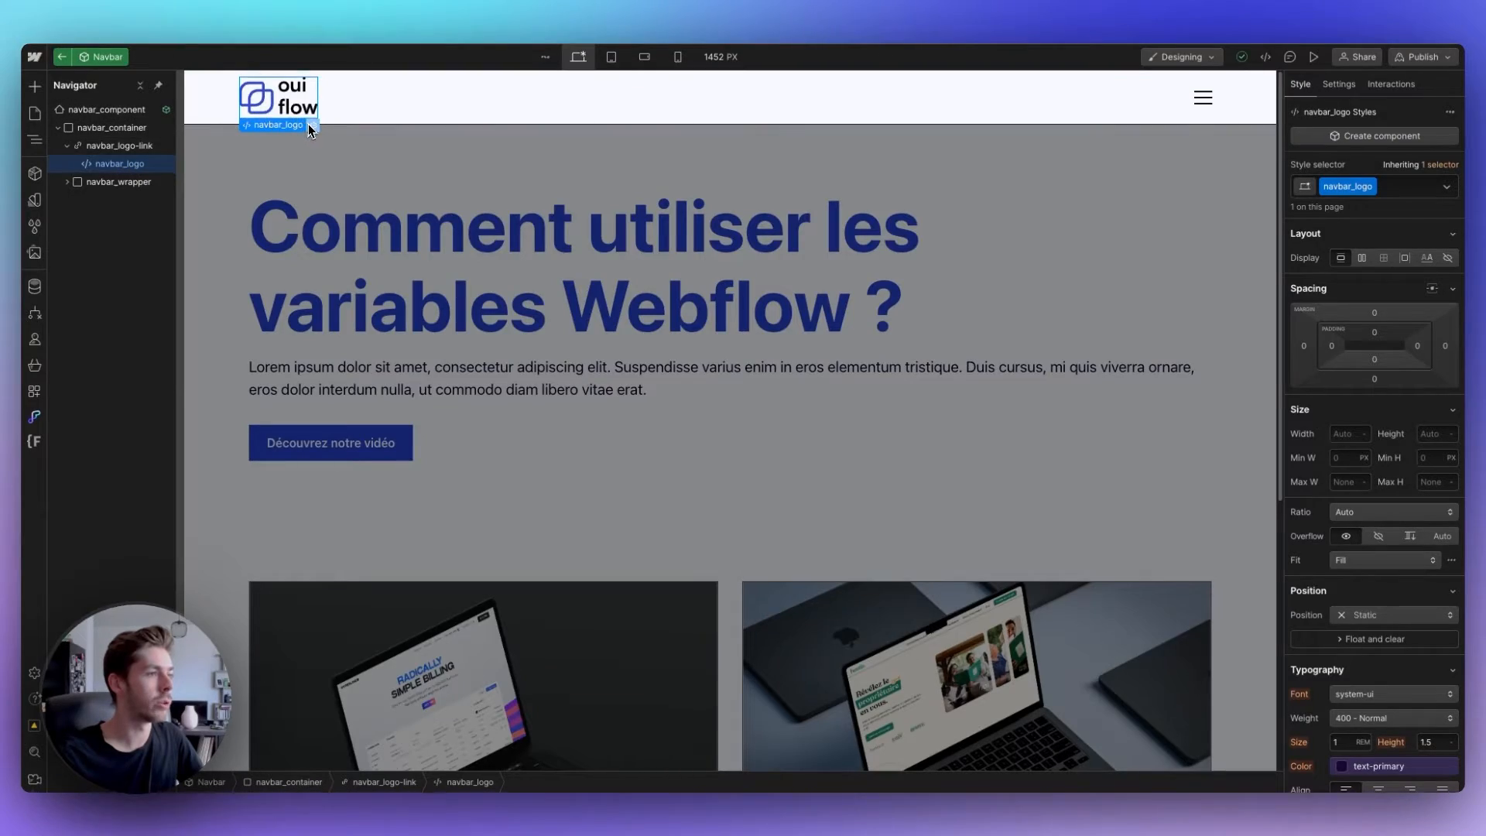
In the navbar logo's embedded SVG code, replace the black path fills with var(--elements--logo-primary).
left_click(311, 127)
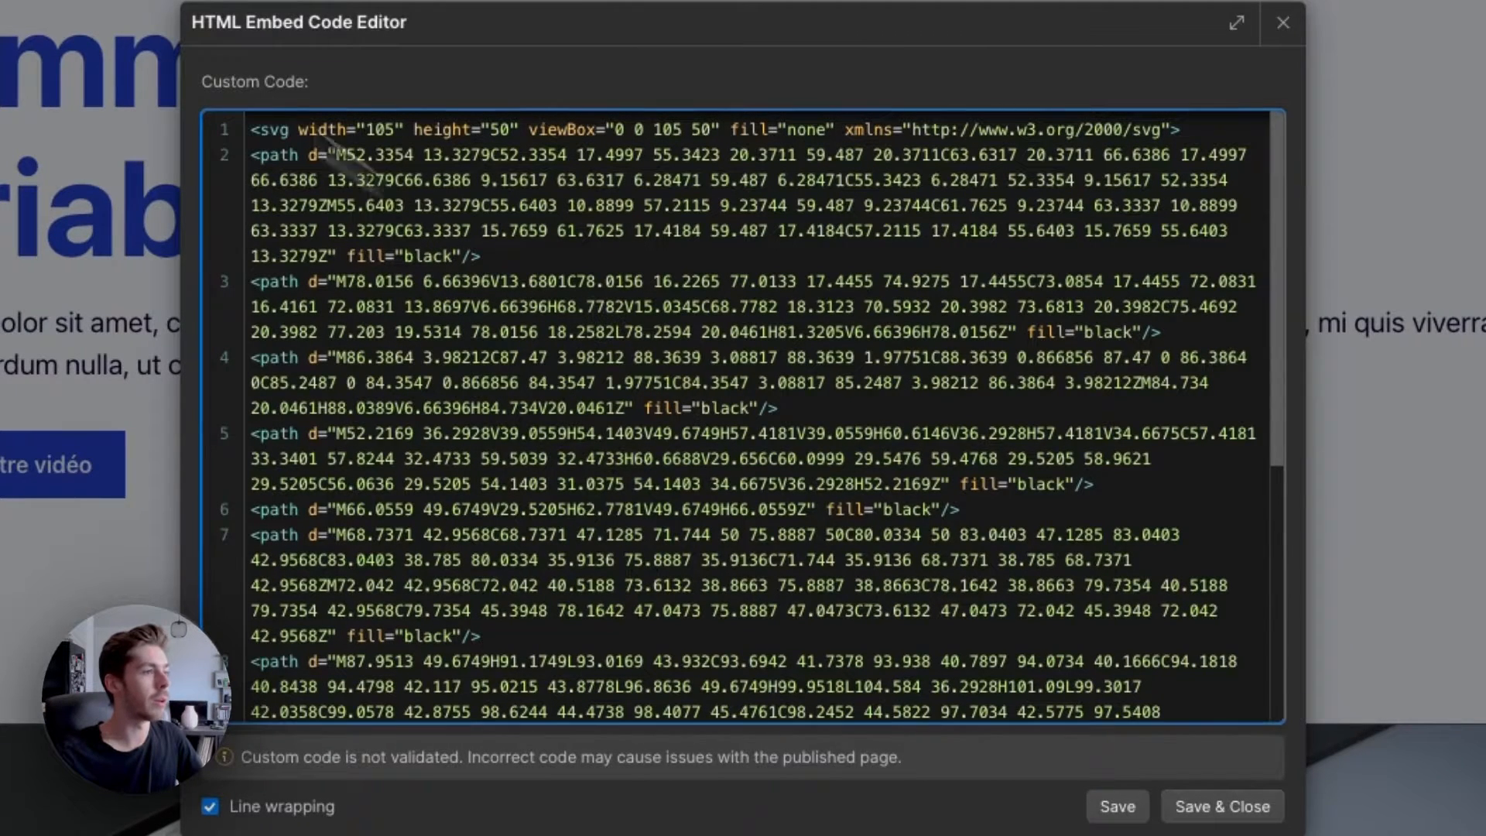
double_click(424, 260)
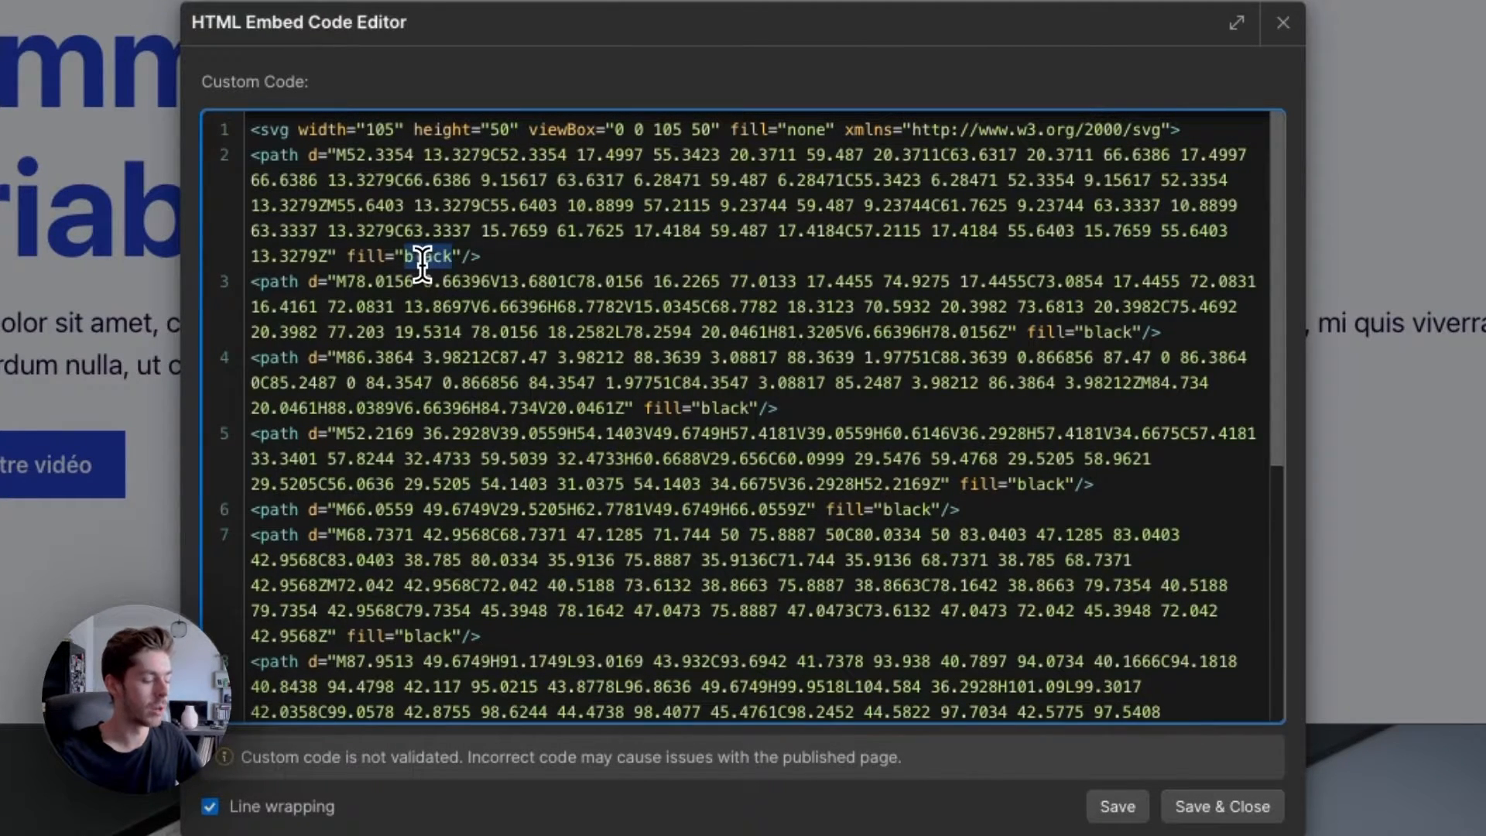
type("var(--elements--logo-primary)")
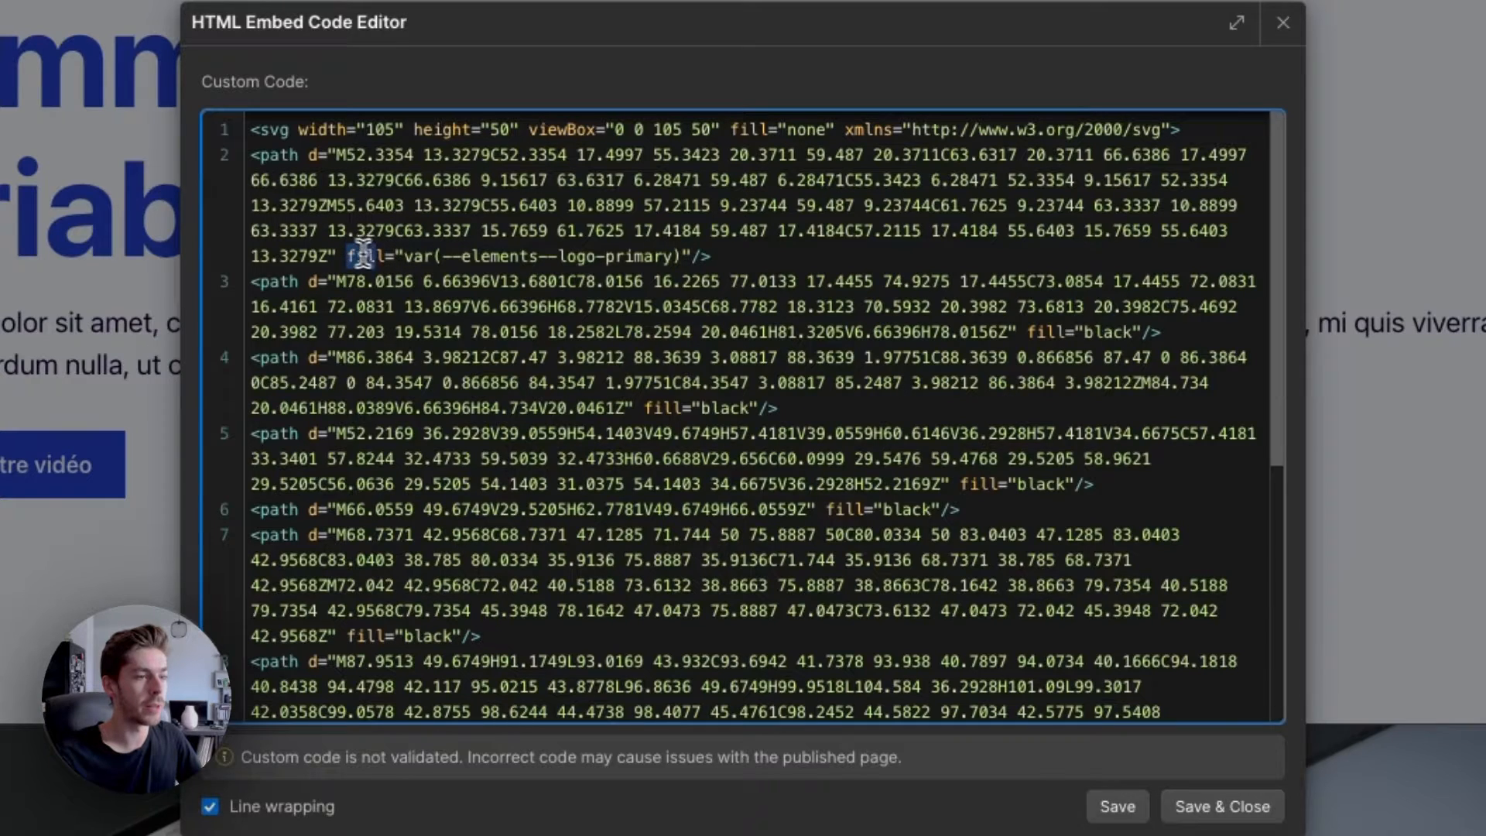
left_click_drag(362, 255, 709, 255)
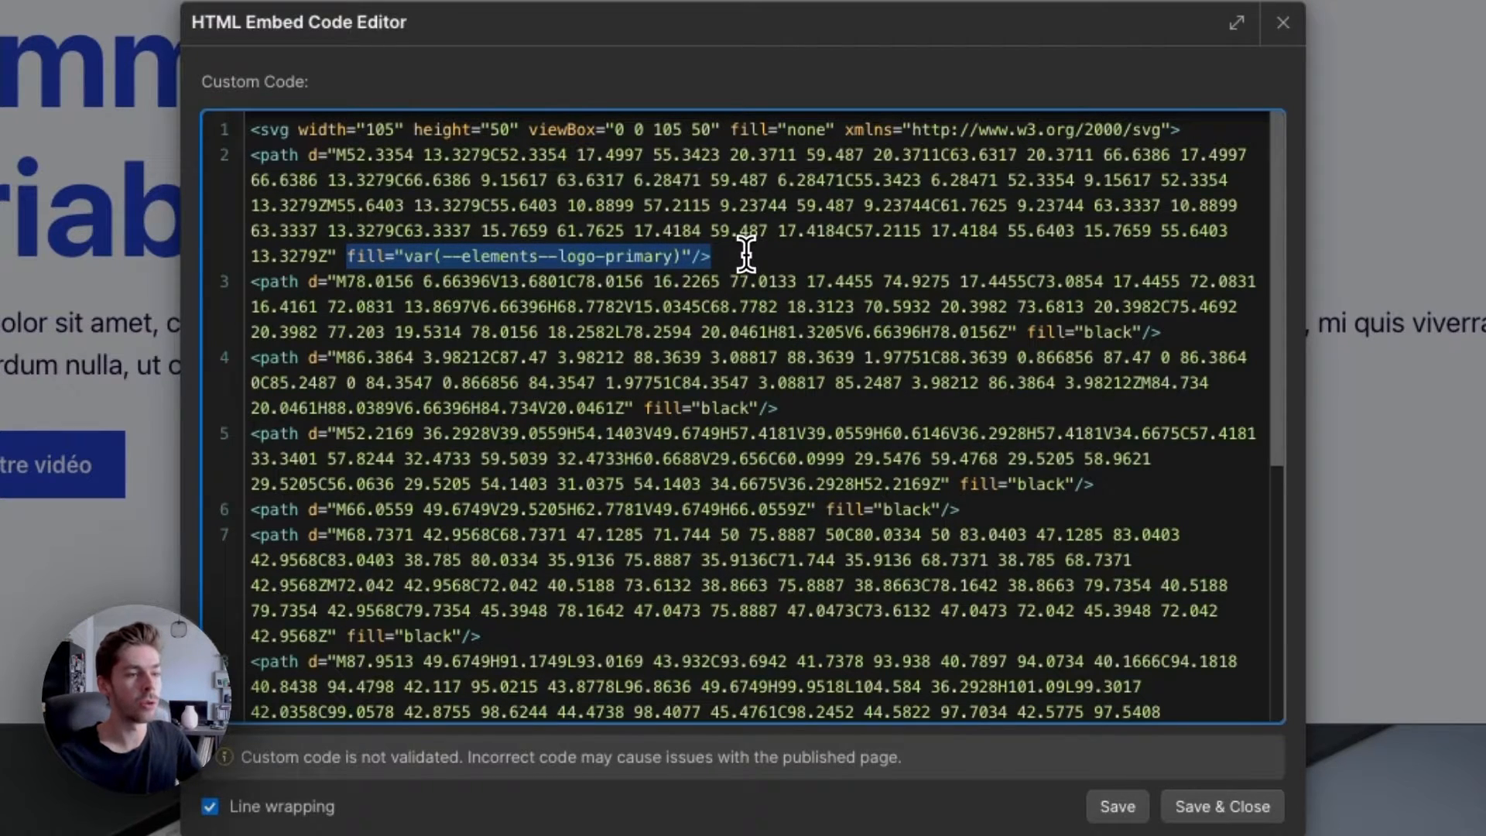
left_click(414, 255)
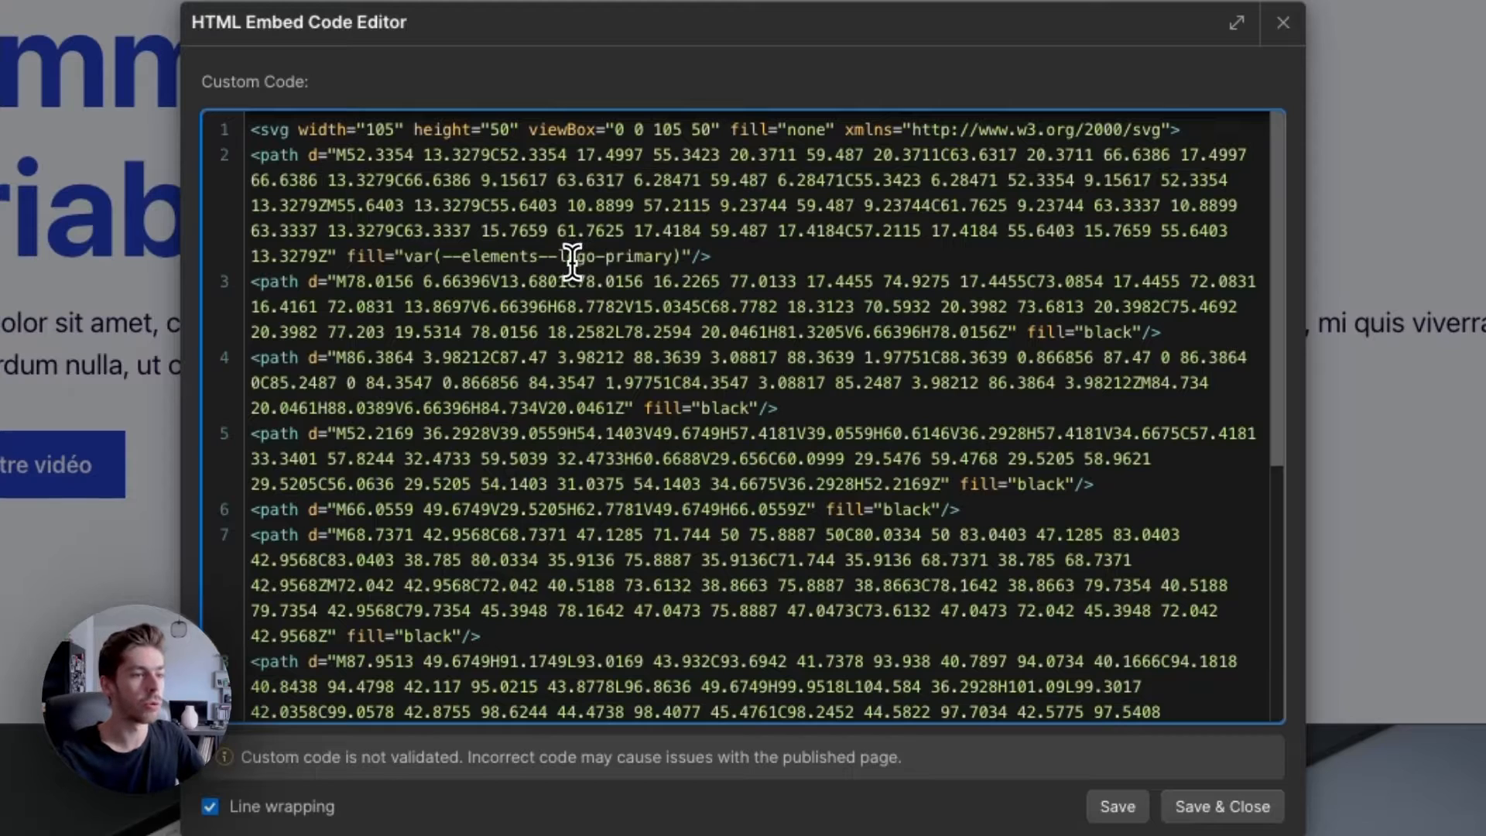
left_click_drag(559, 255, 663, 258)
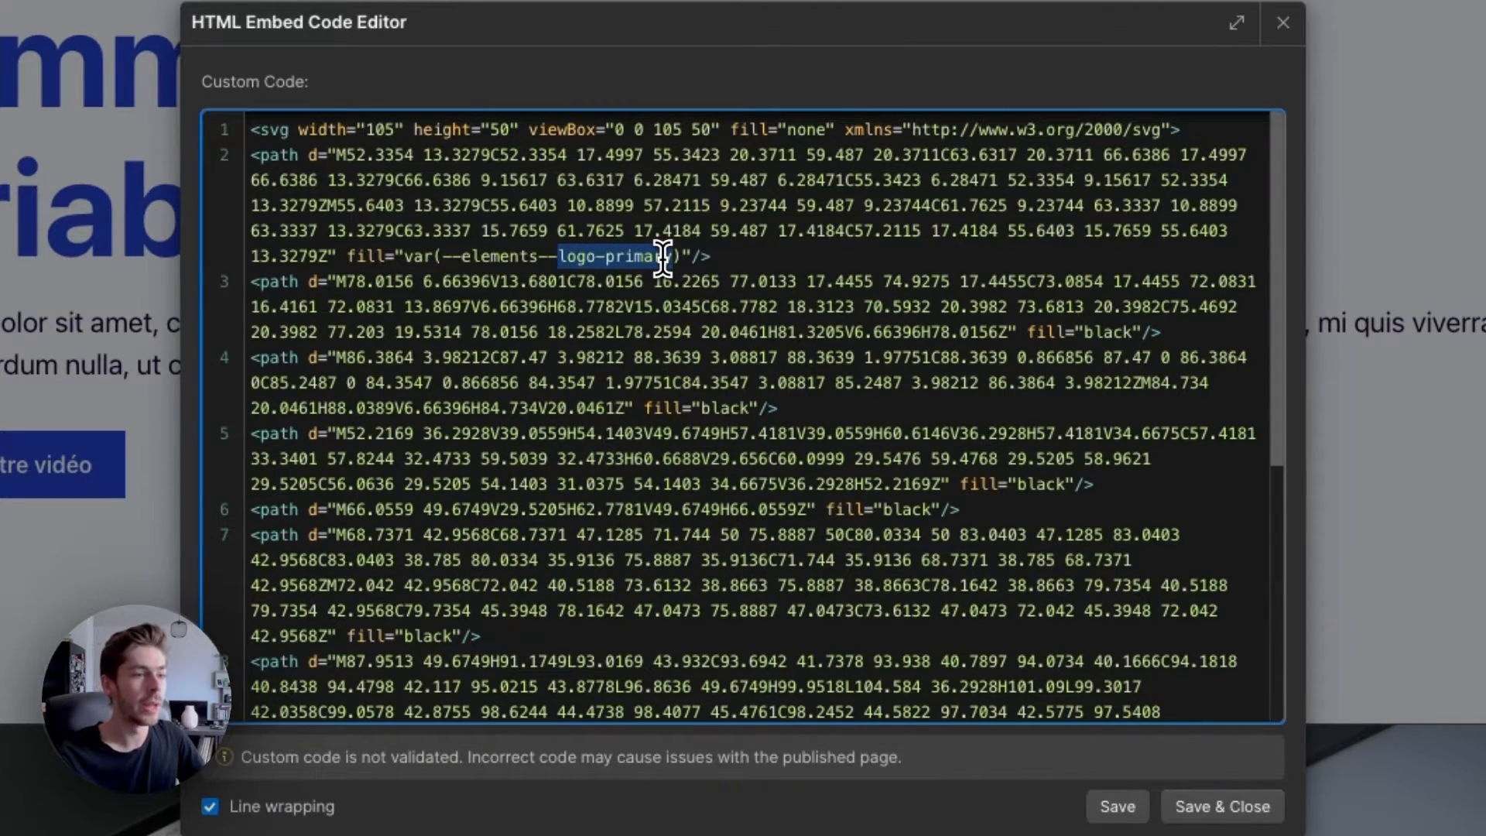
left_click(629, 255)
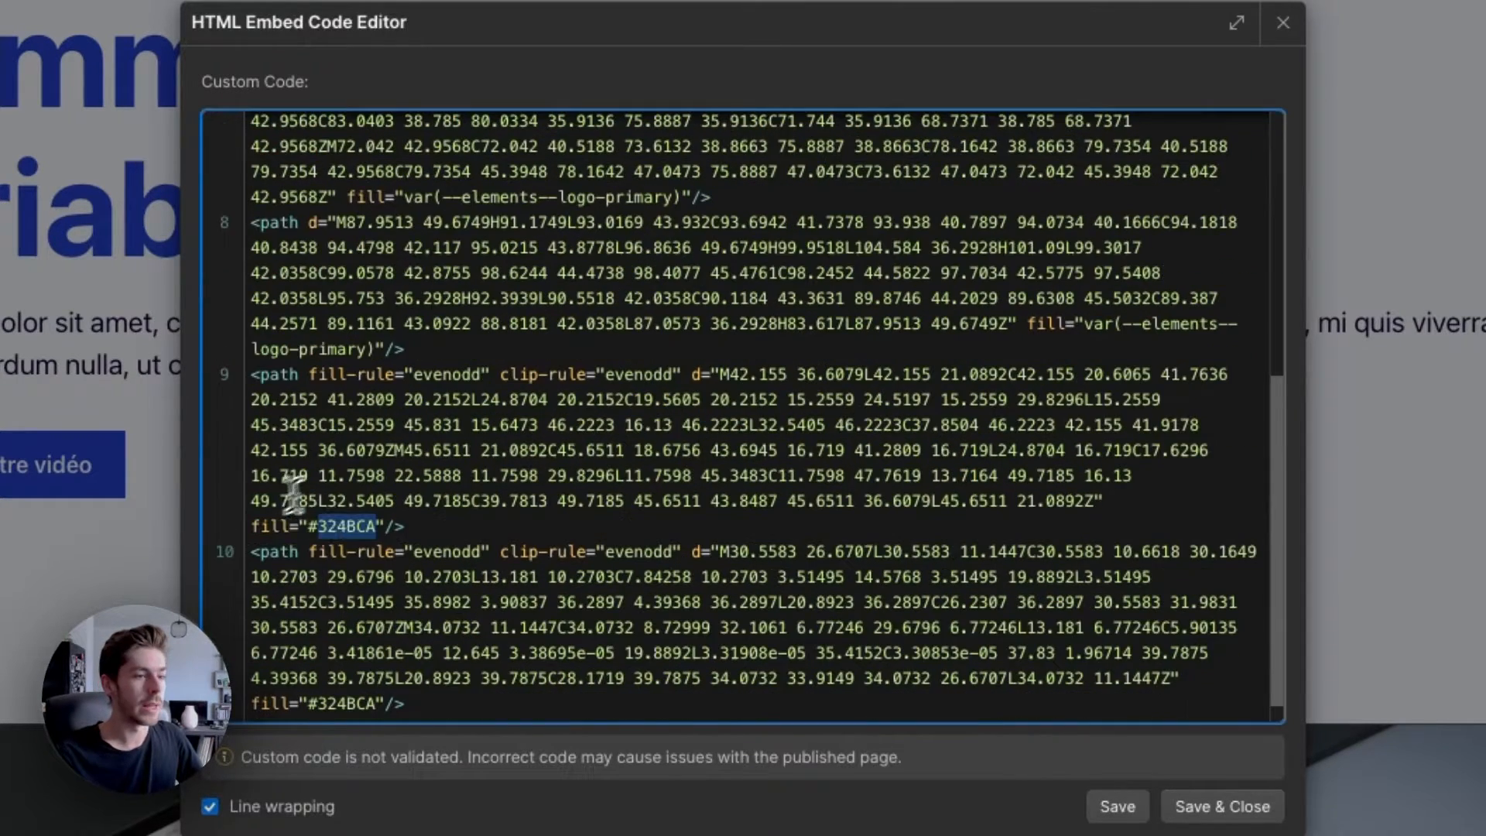
Replace the #324BCA fills of the logo's last two SVG paths with var(--elements--logo-brand), then save and close the code.
left_click_drag(317, 526, 375, 517)
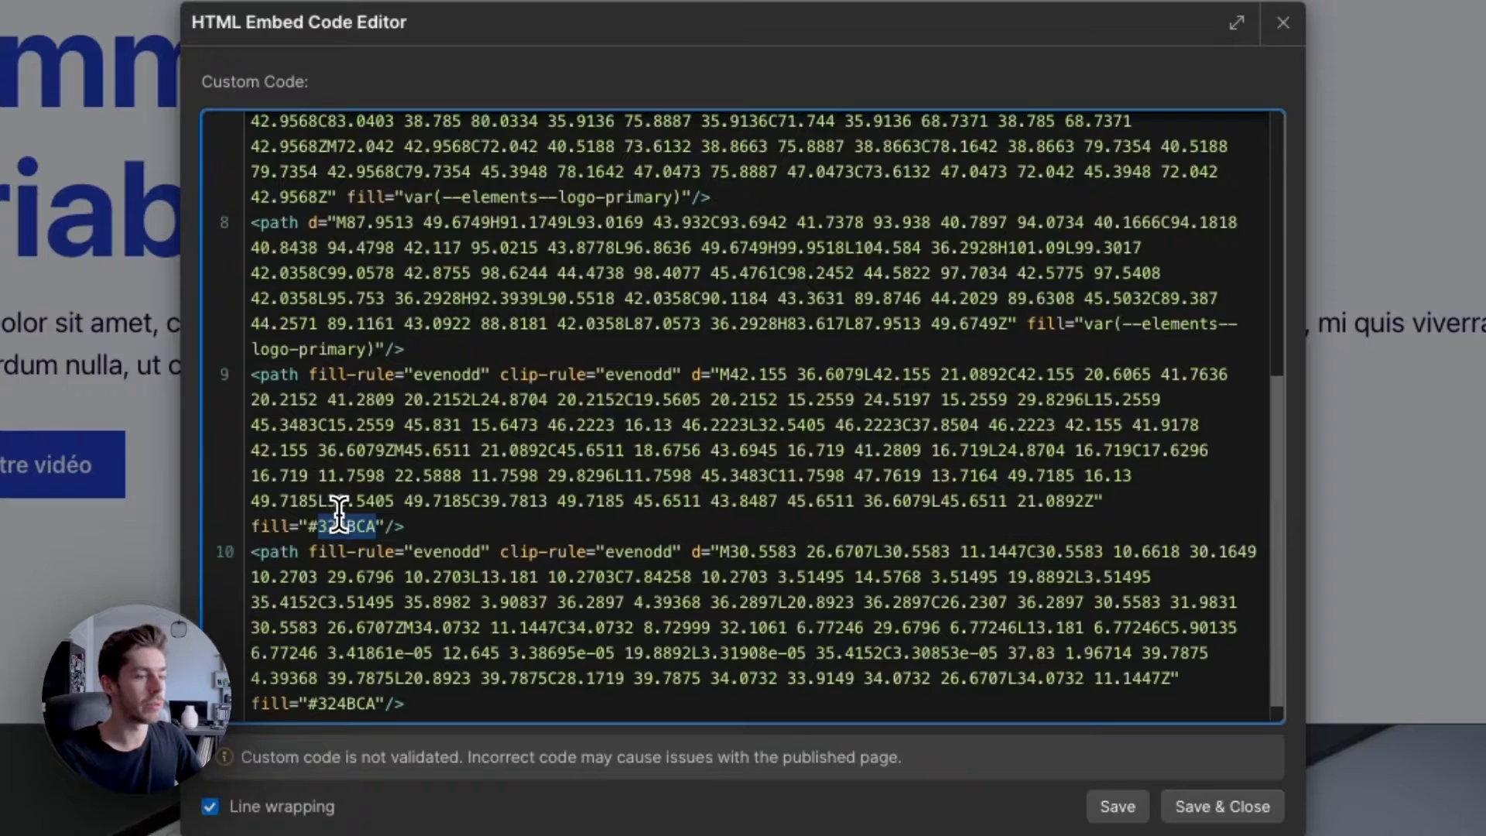
key("BackSpace")
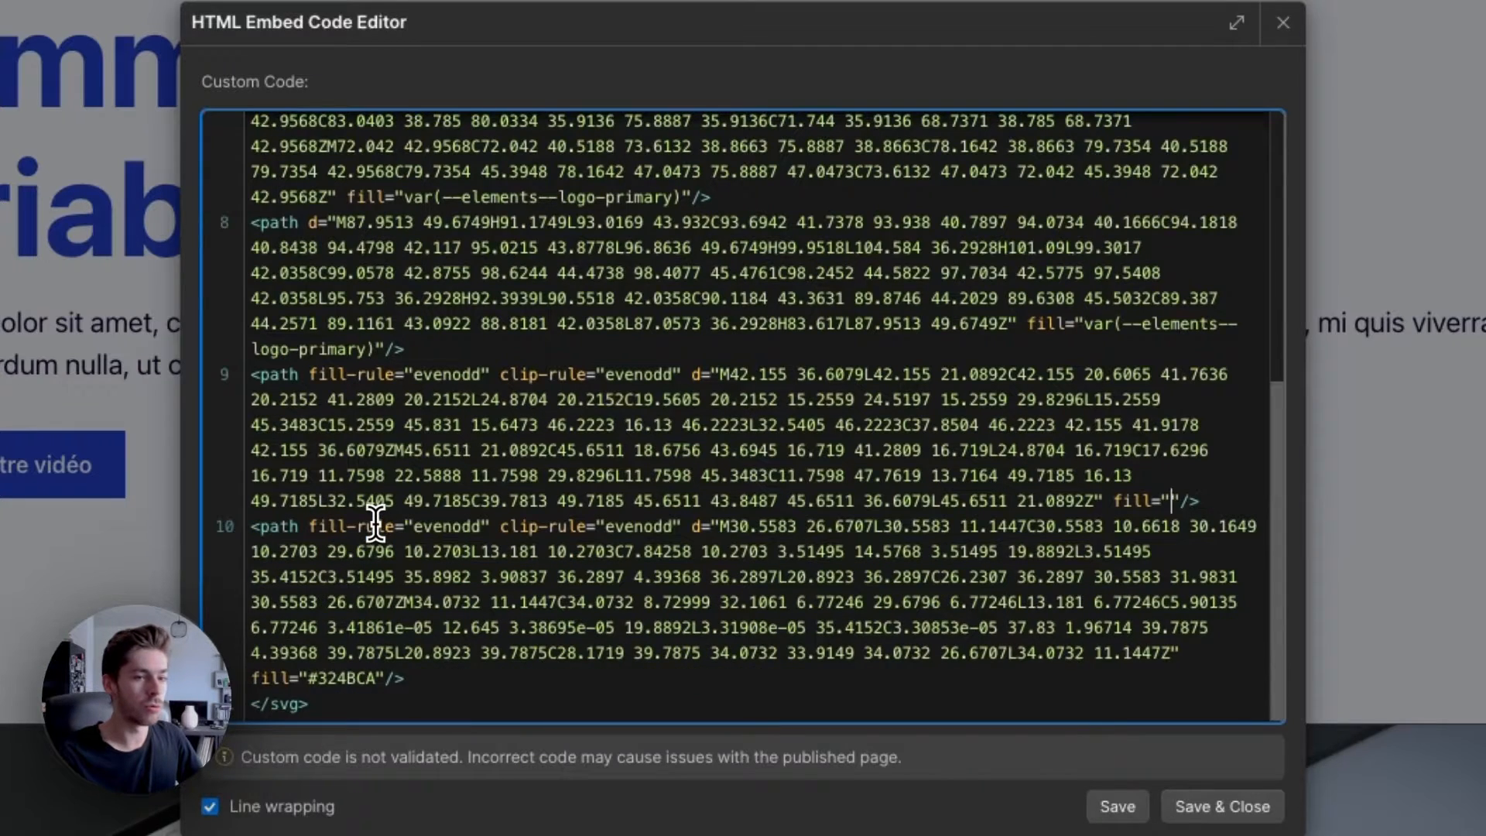
type("var(--elements--logo-primary)")
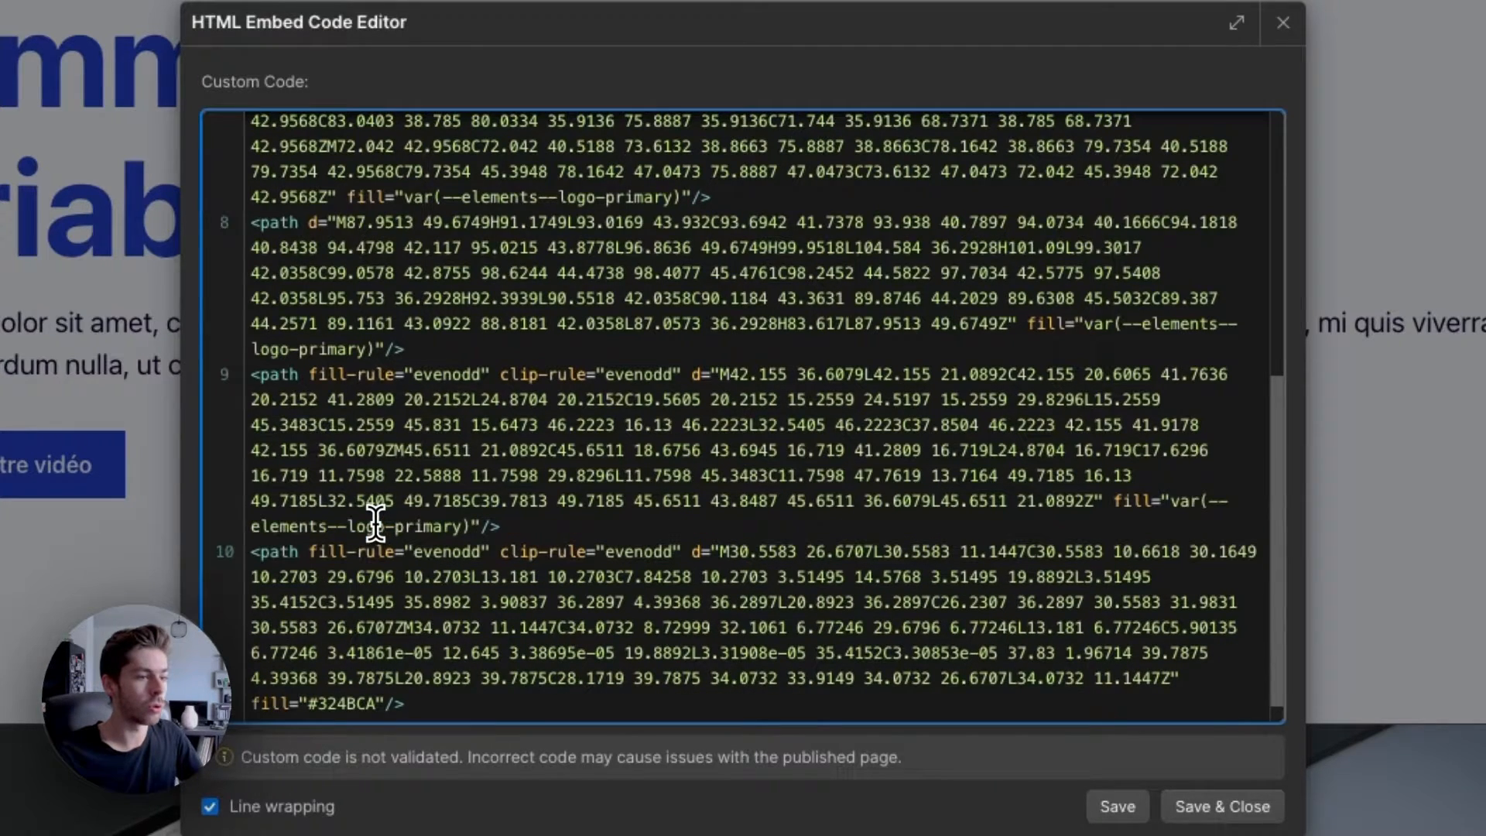
double_click(428, 526)
type("brand")
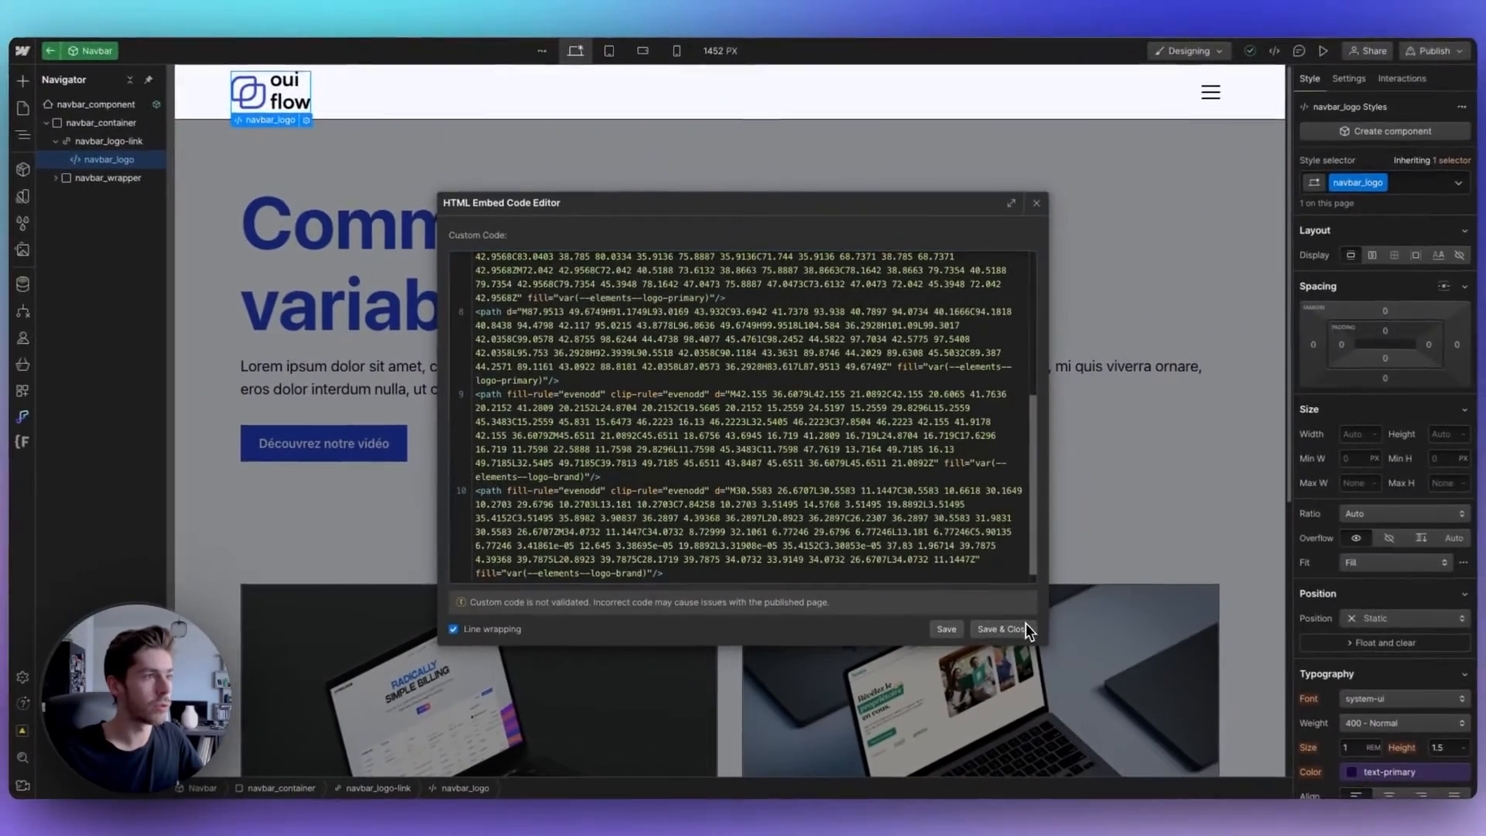
left_click(1042, 660)
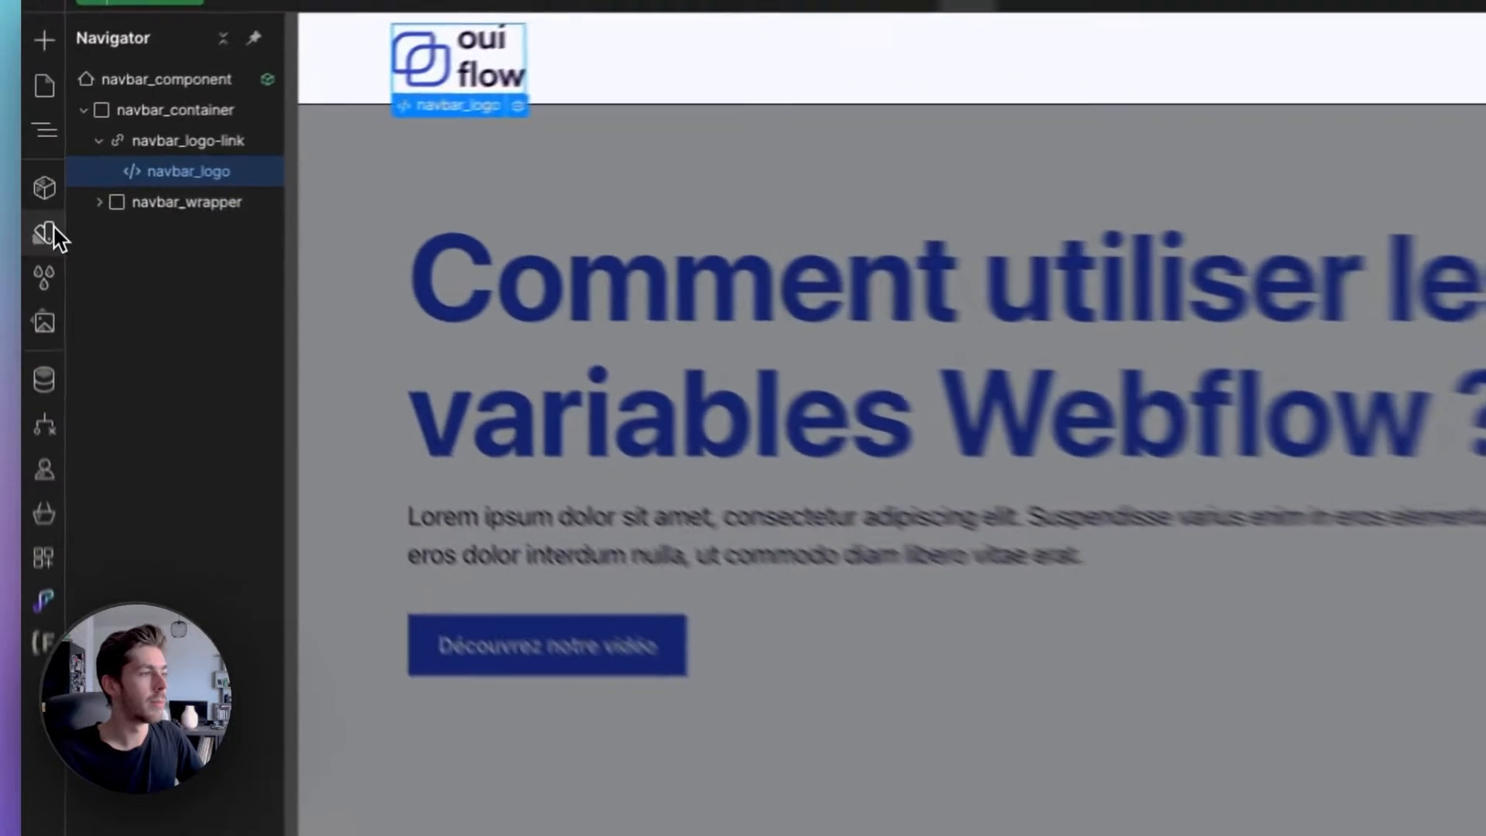
Try linking the logo-brand variable to the Primary color and view the logo on the page.
left_click(47, 232)
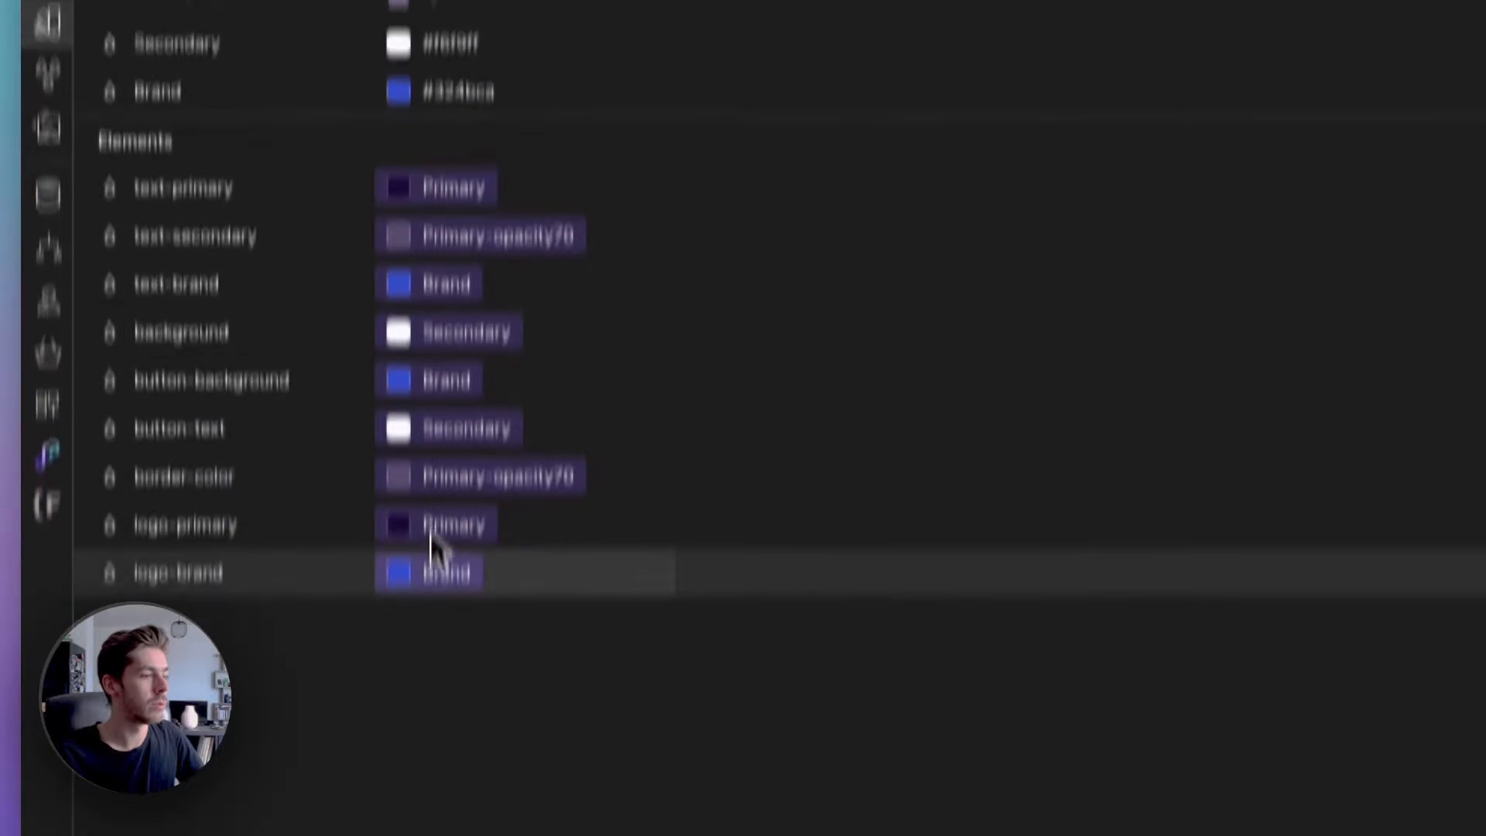
left_click(433, 575)
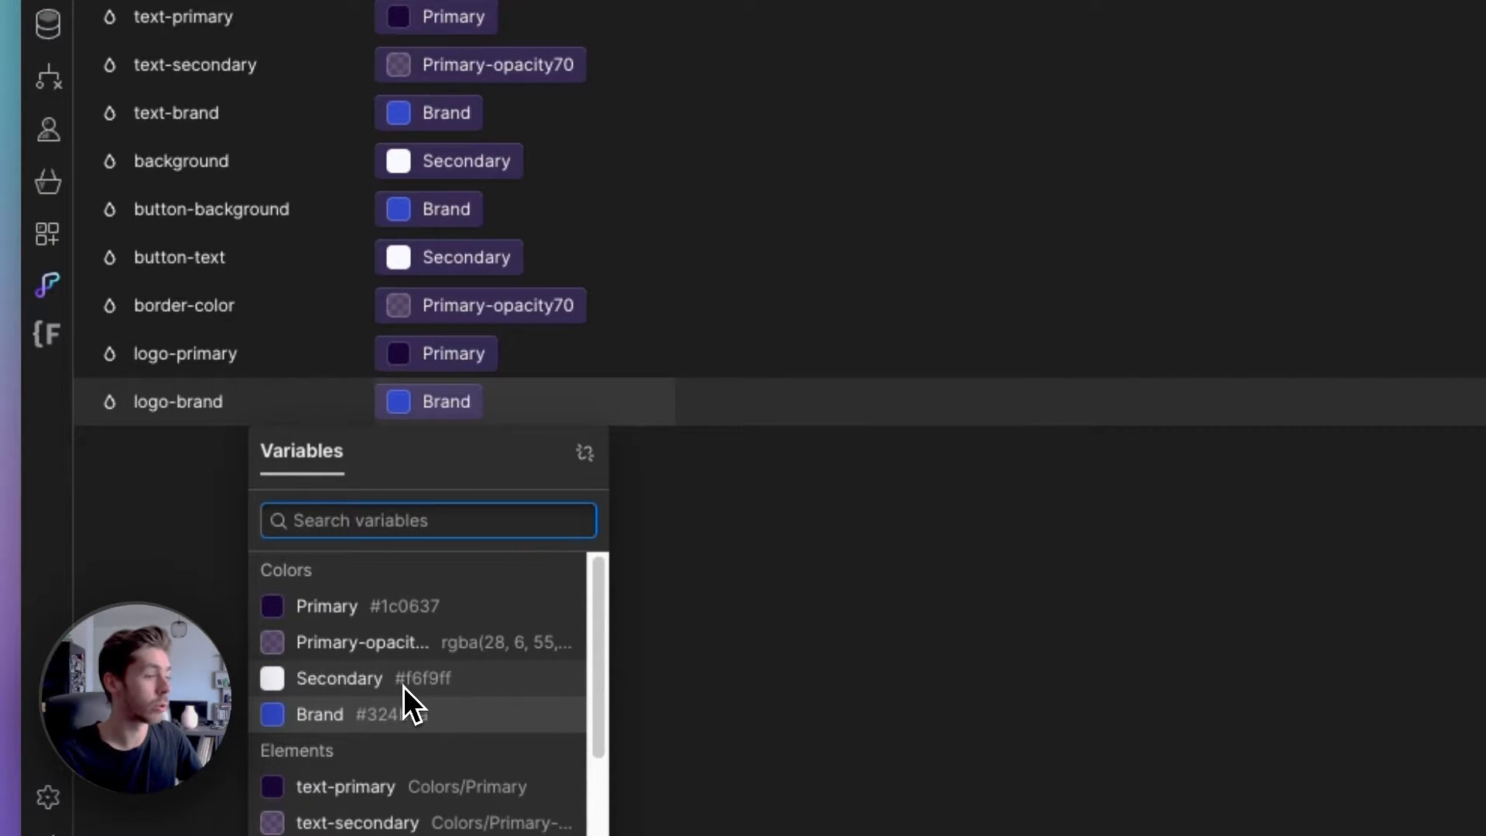
left_click(360, 609)
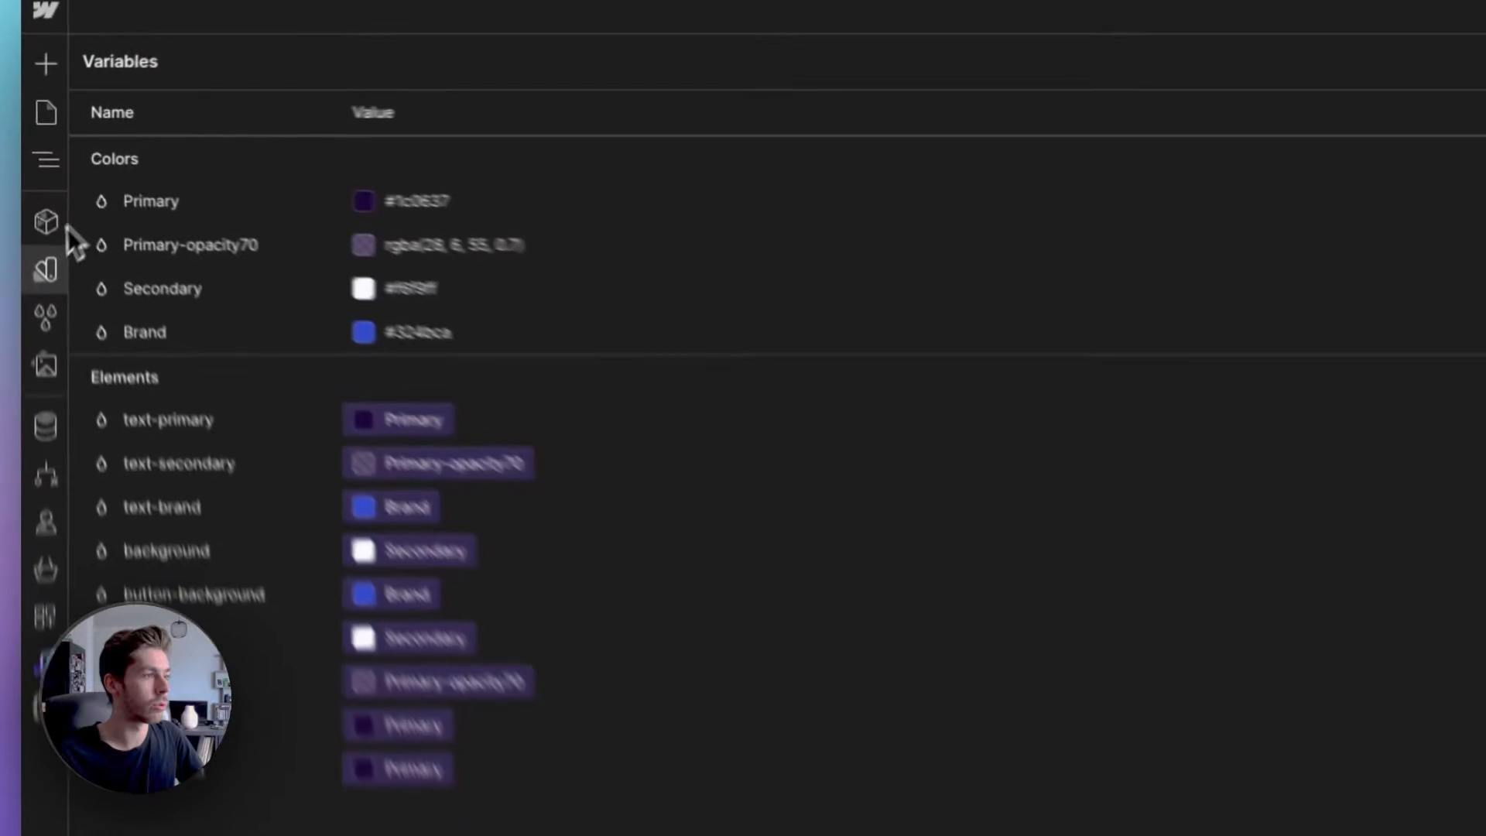
left_click(45, 268)
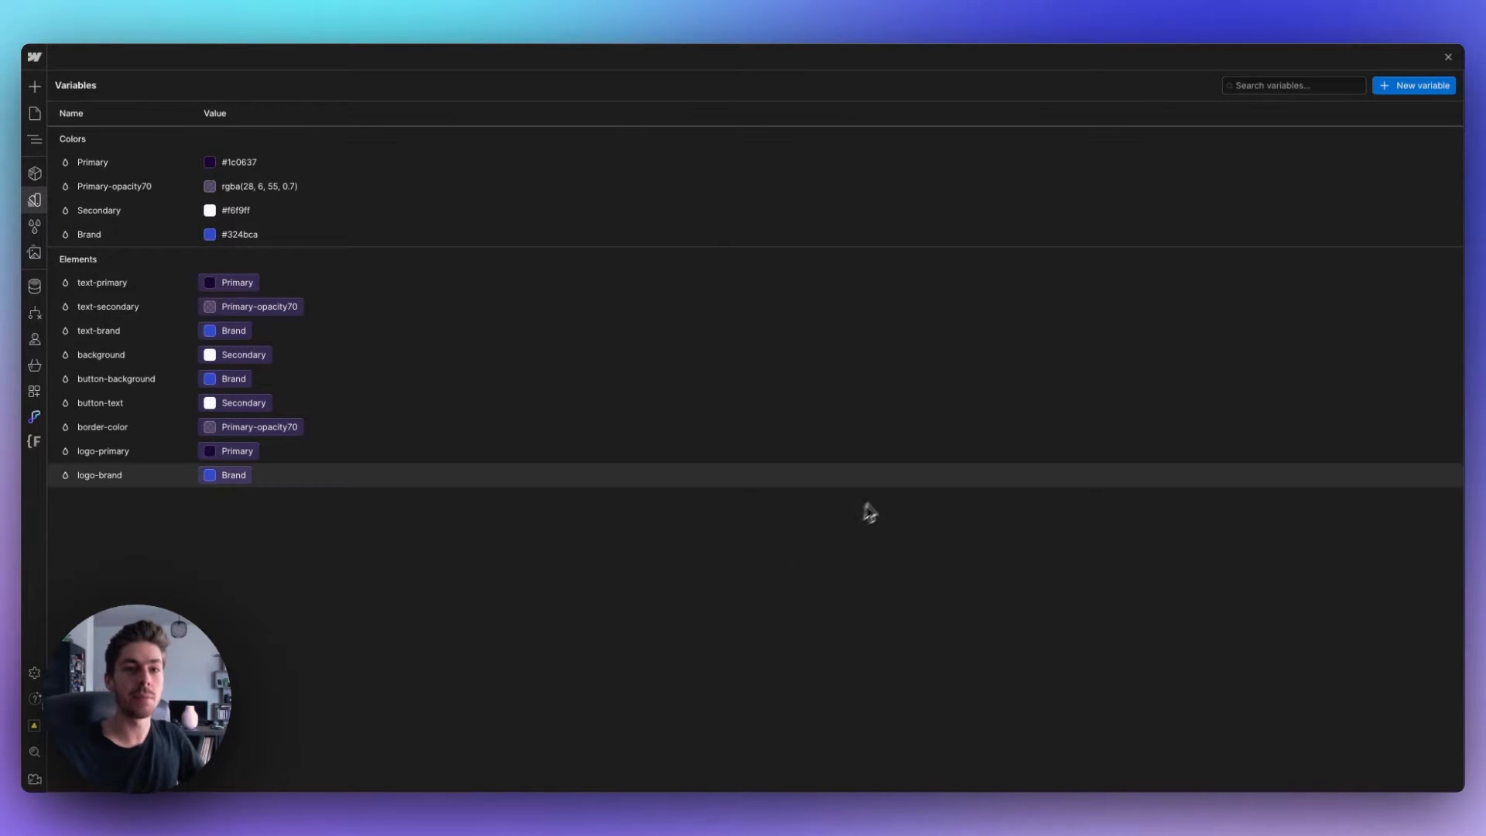
Create a size variable named Padding-page/main with a value of 4rem.
left_click(1388, 84)
left_click(1382, 114)
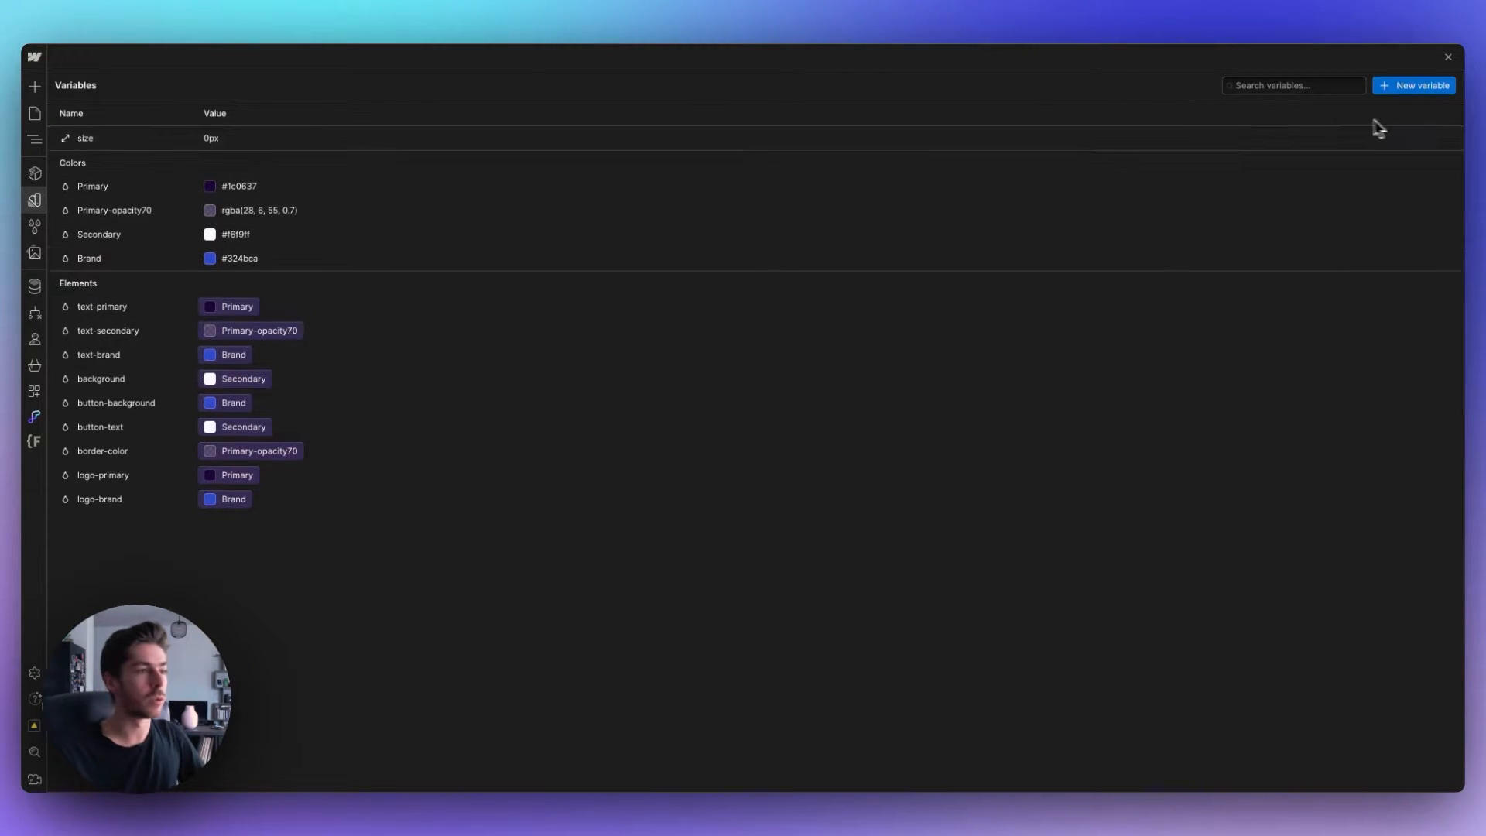
double_click(87, 139)
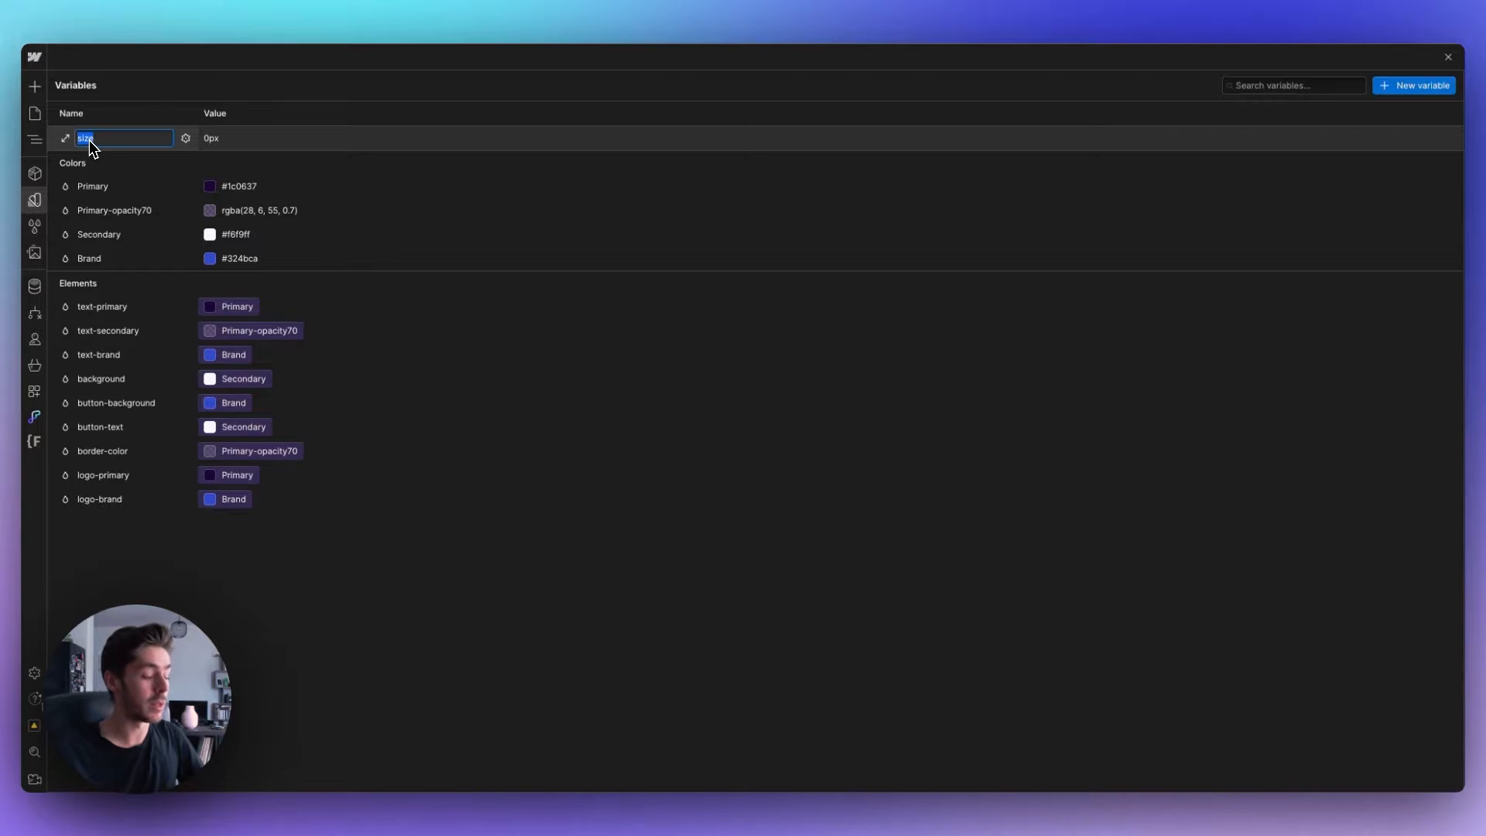
type("Padding-pag")
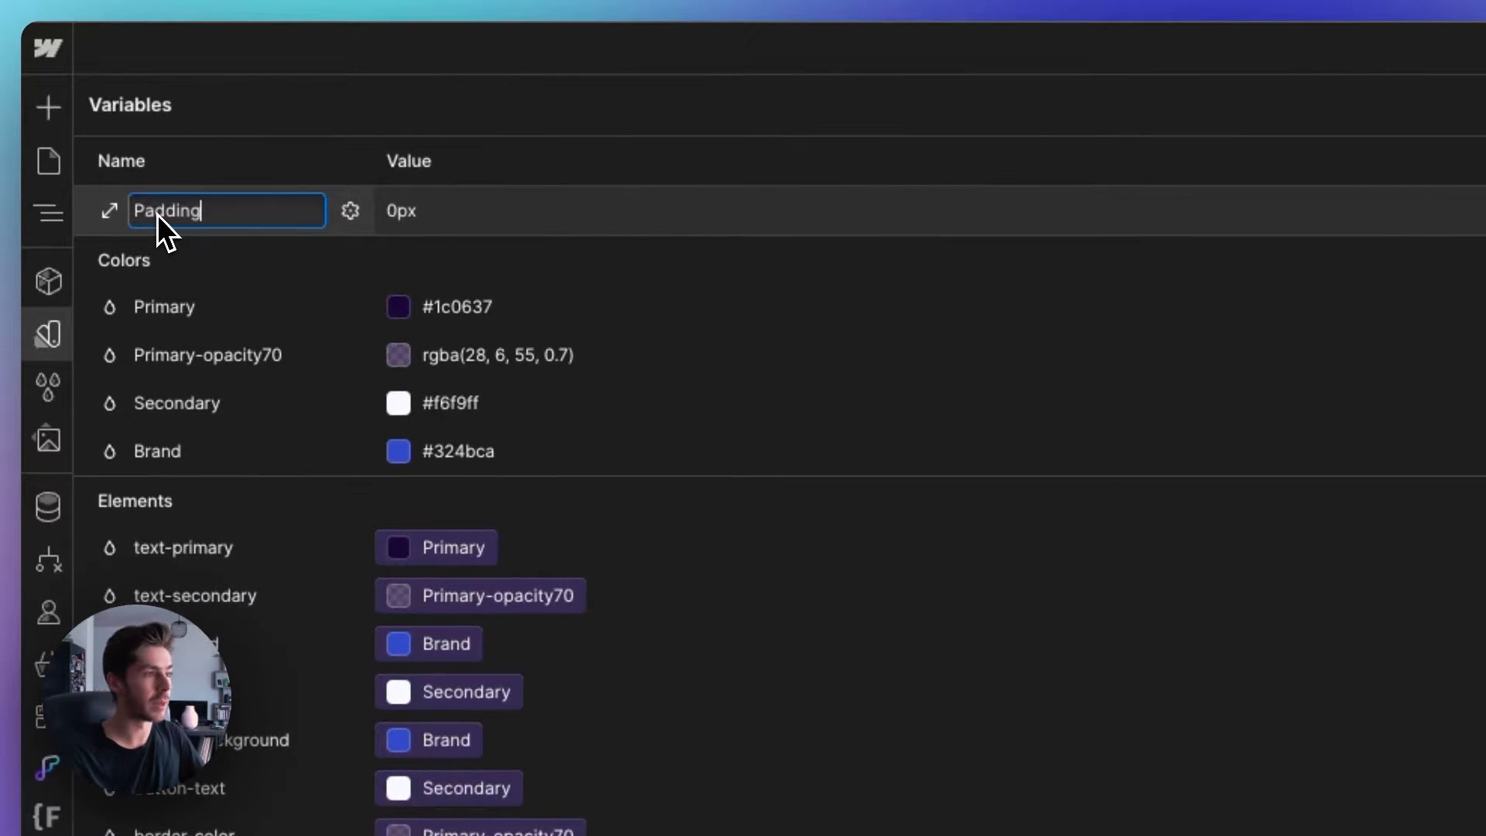
type("e/main")
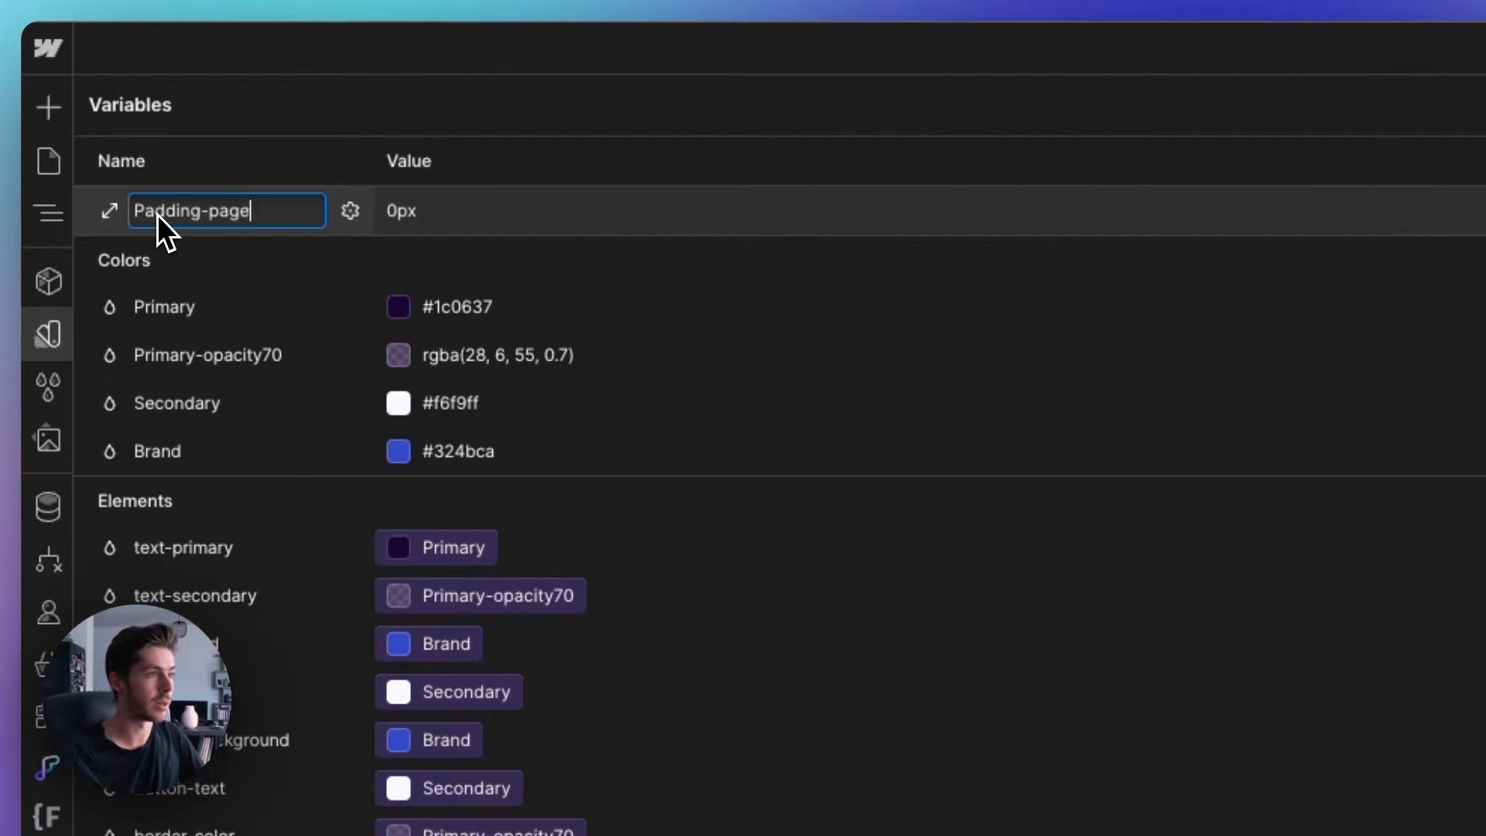
key("Return")
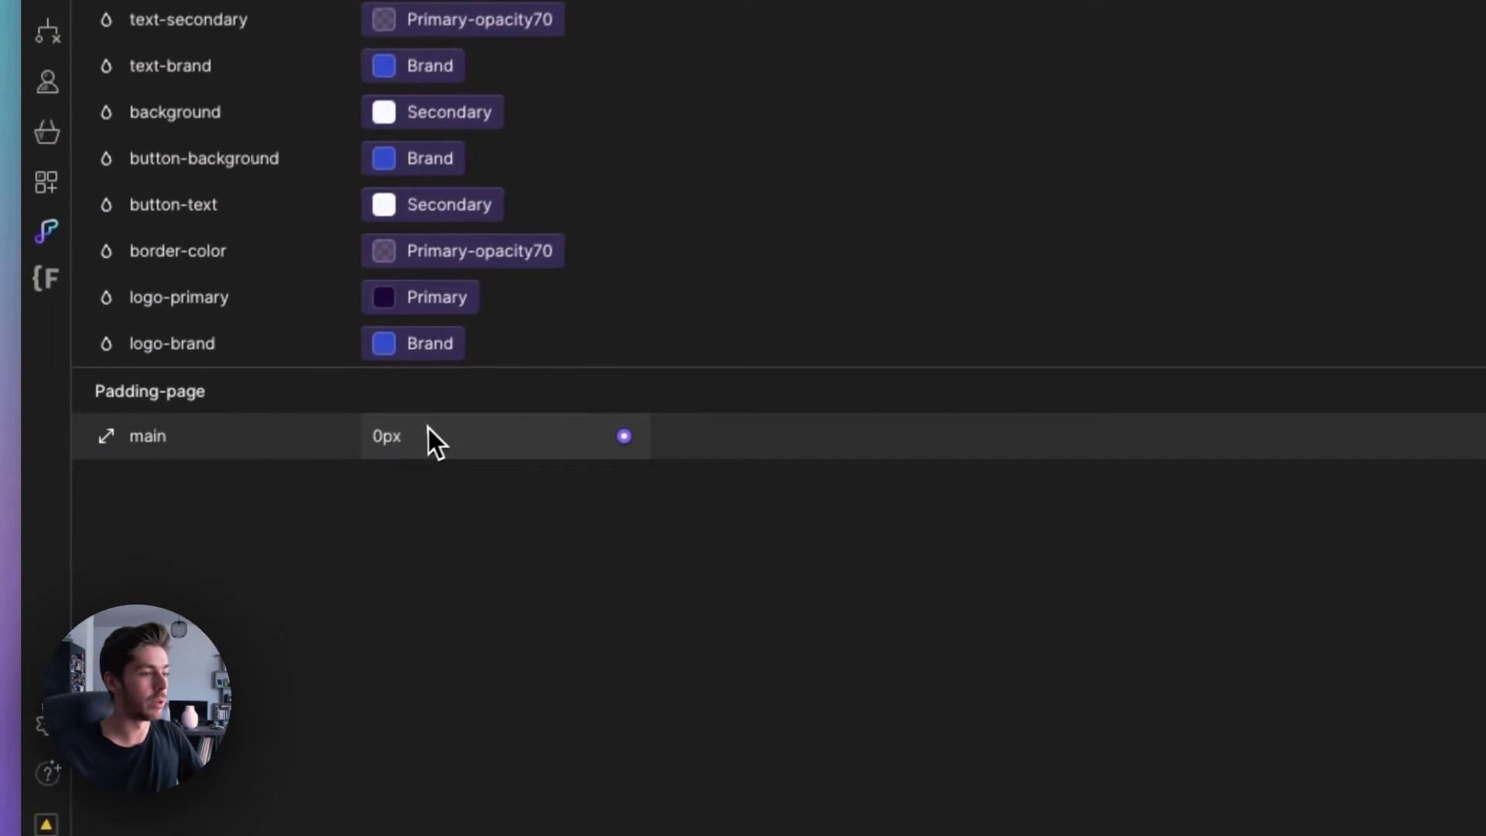
left_click(430, 428)
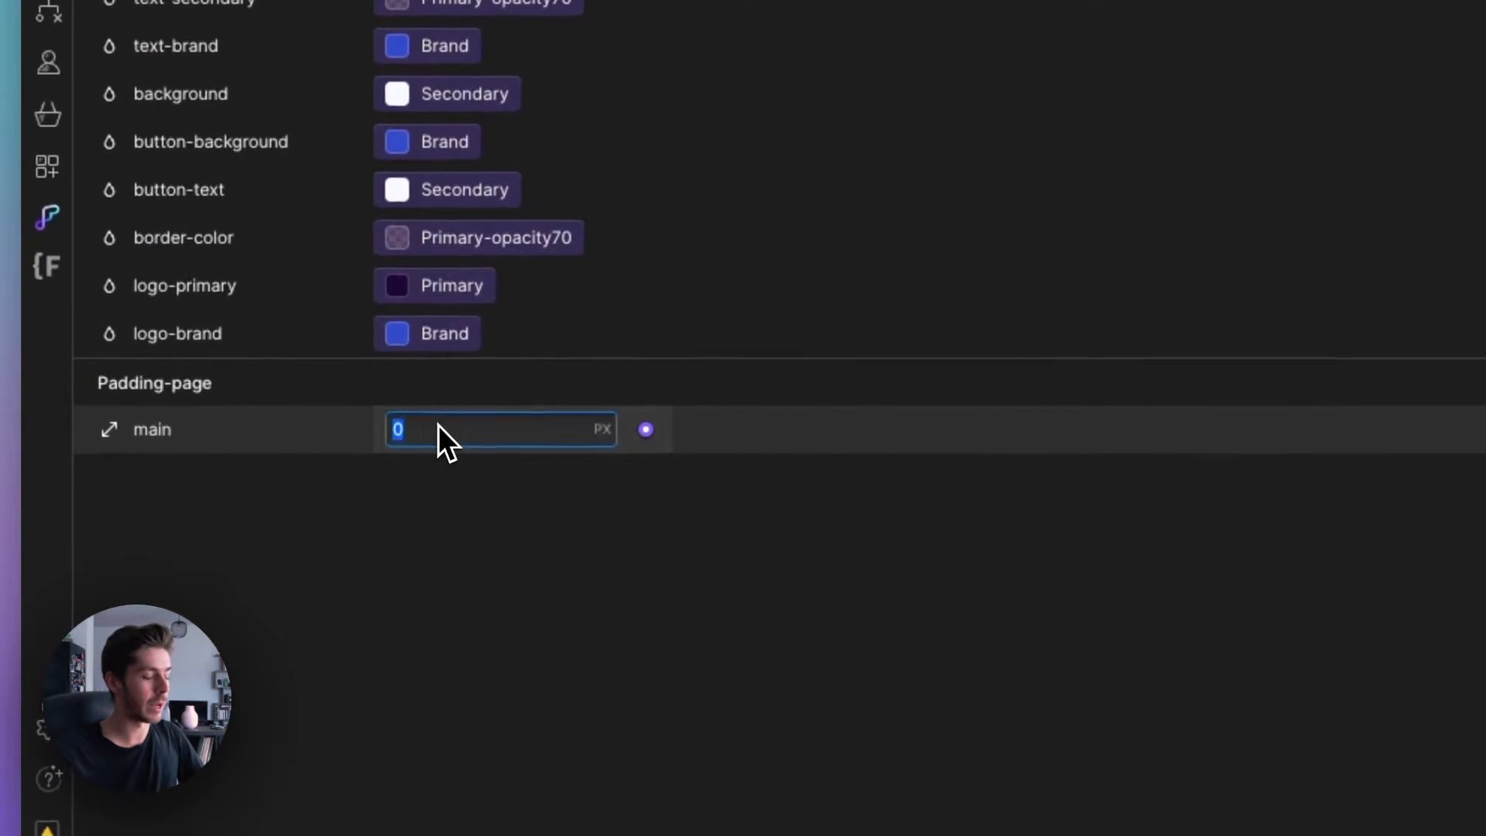
type("4rem")
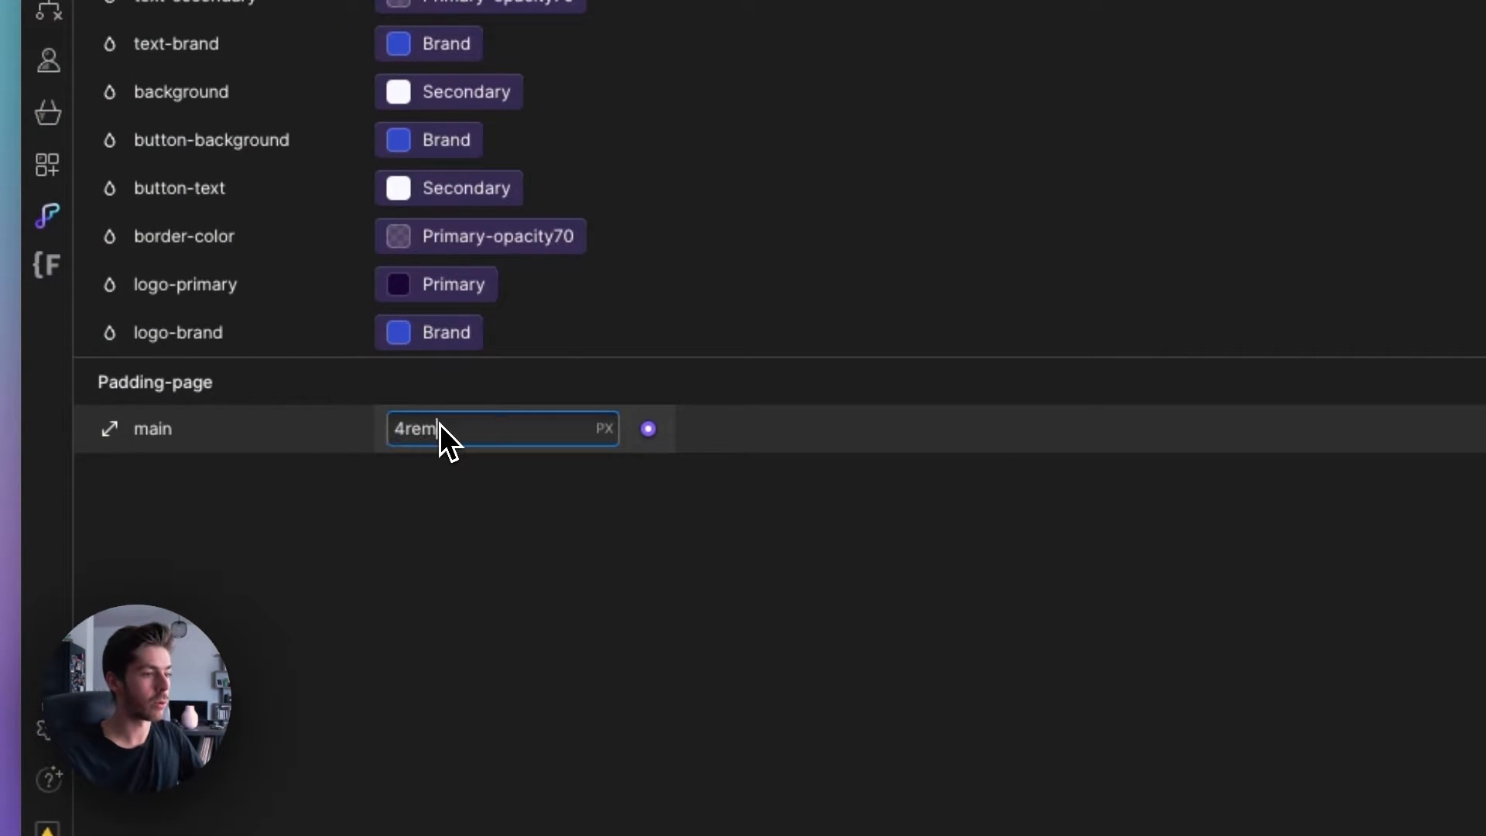
key("Return")
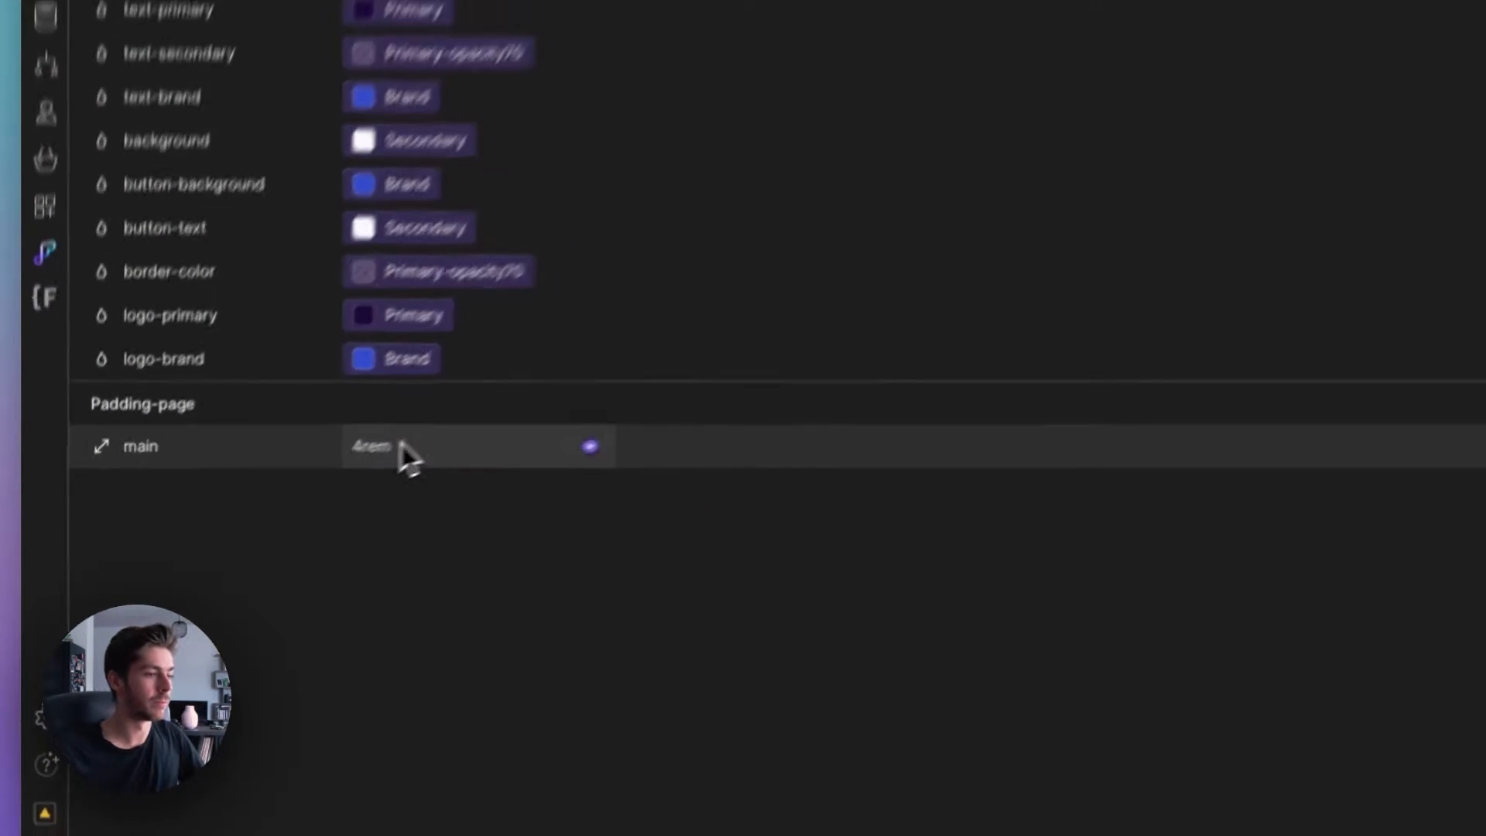
Add a size variable named Border-width/main.
left_click(1413, 86)
left_click(1399, 116)
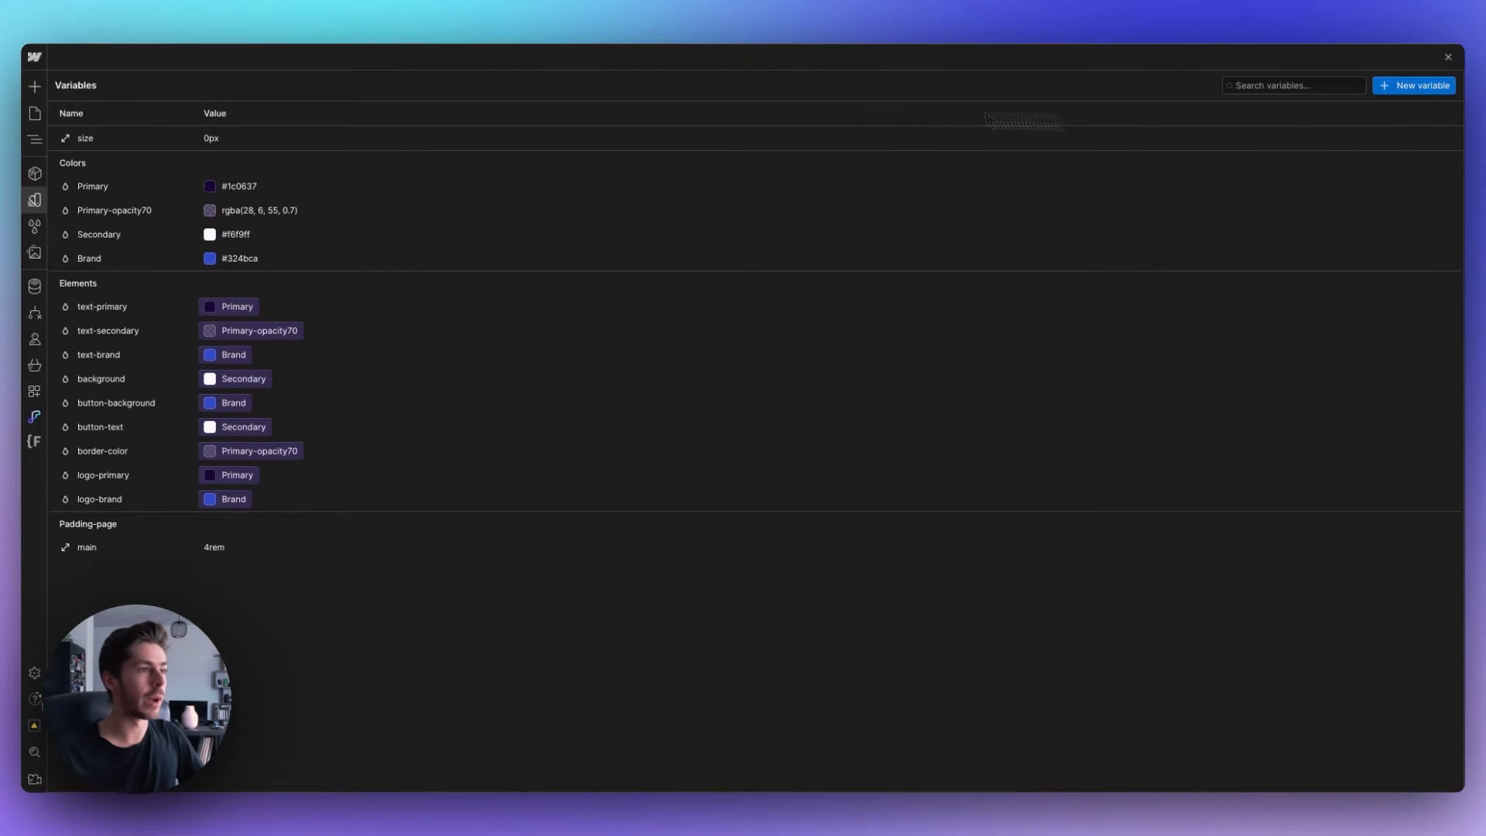
left_click(87, 141)
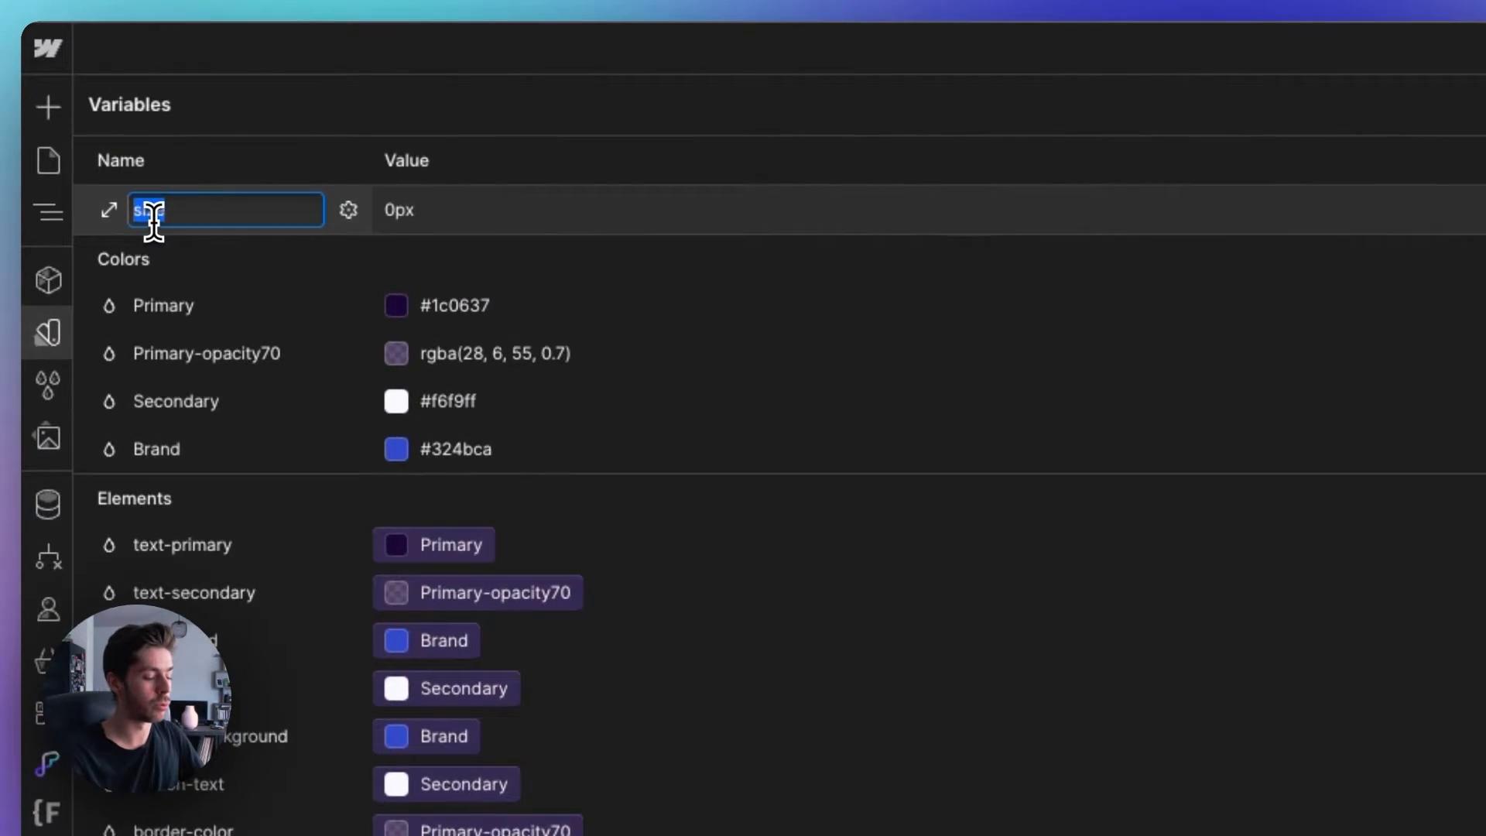
type("B")
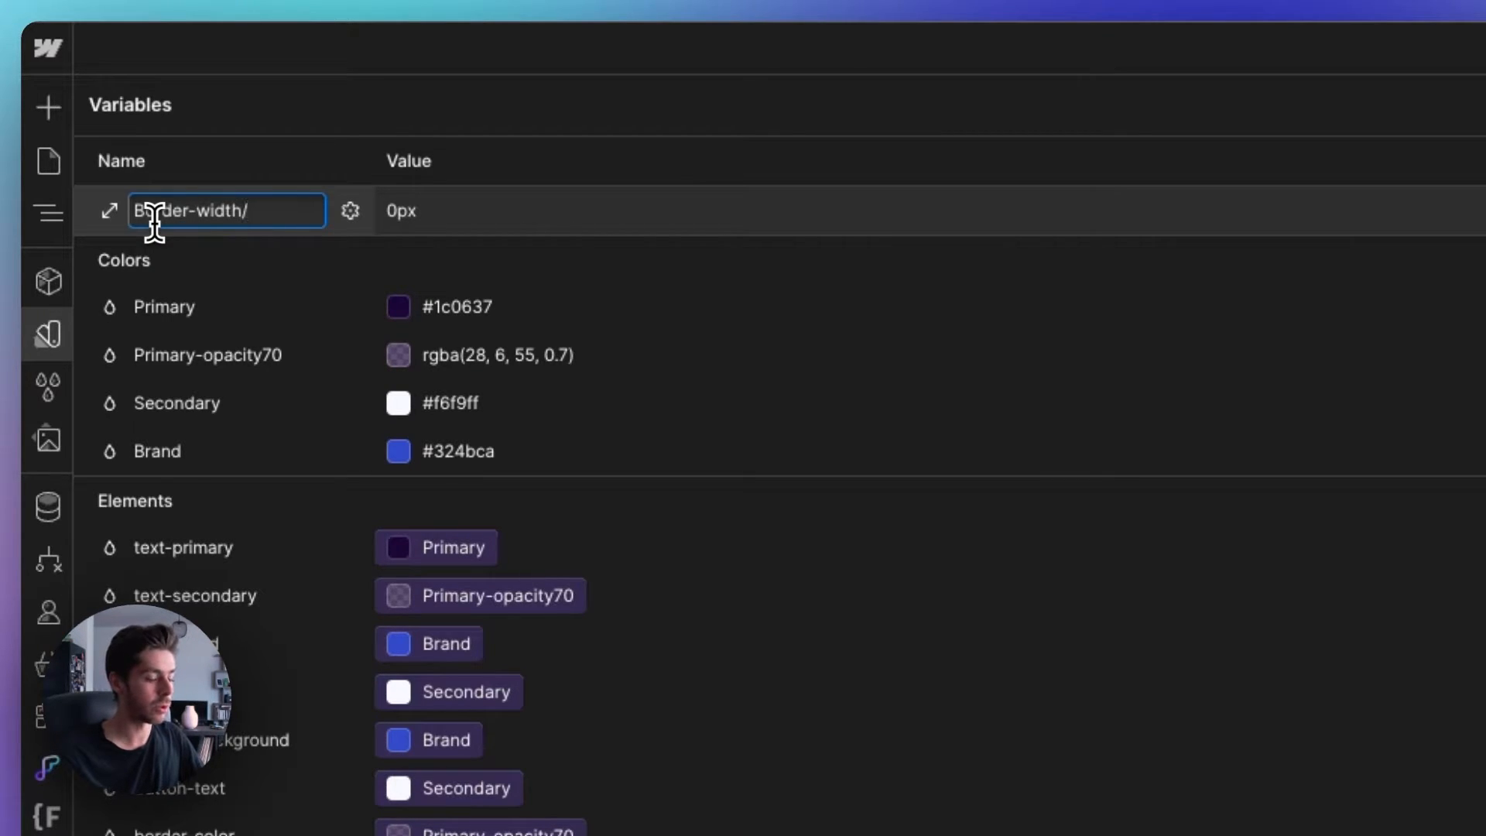
type("order-width/")
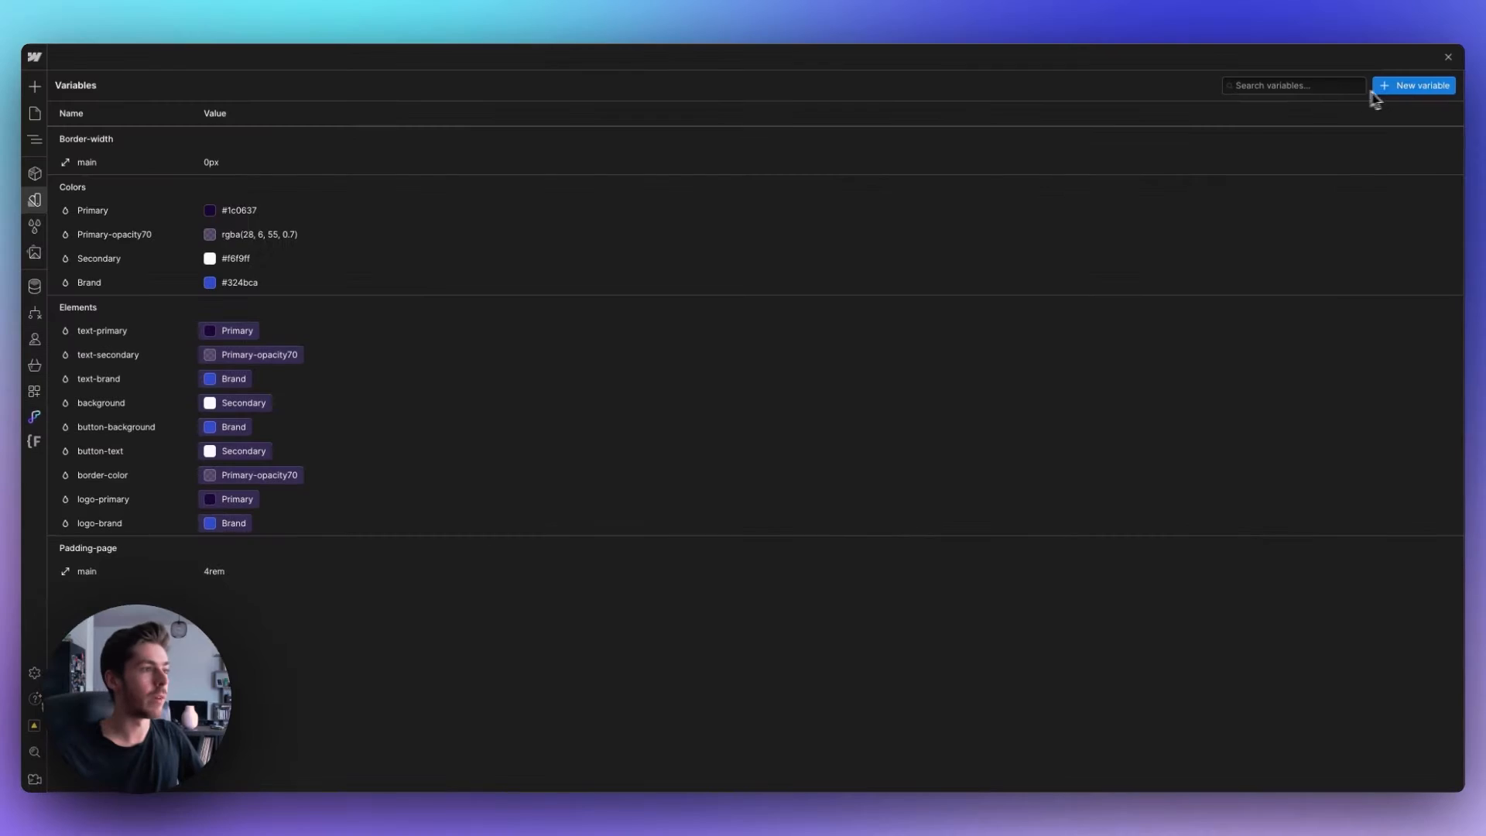
Add another size variable named Border-radius/main.
left_click(1401, 88)
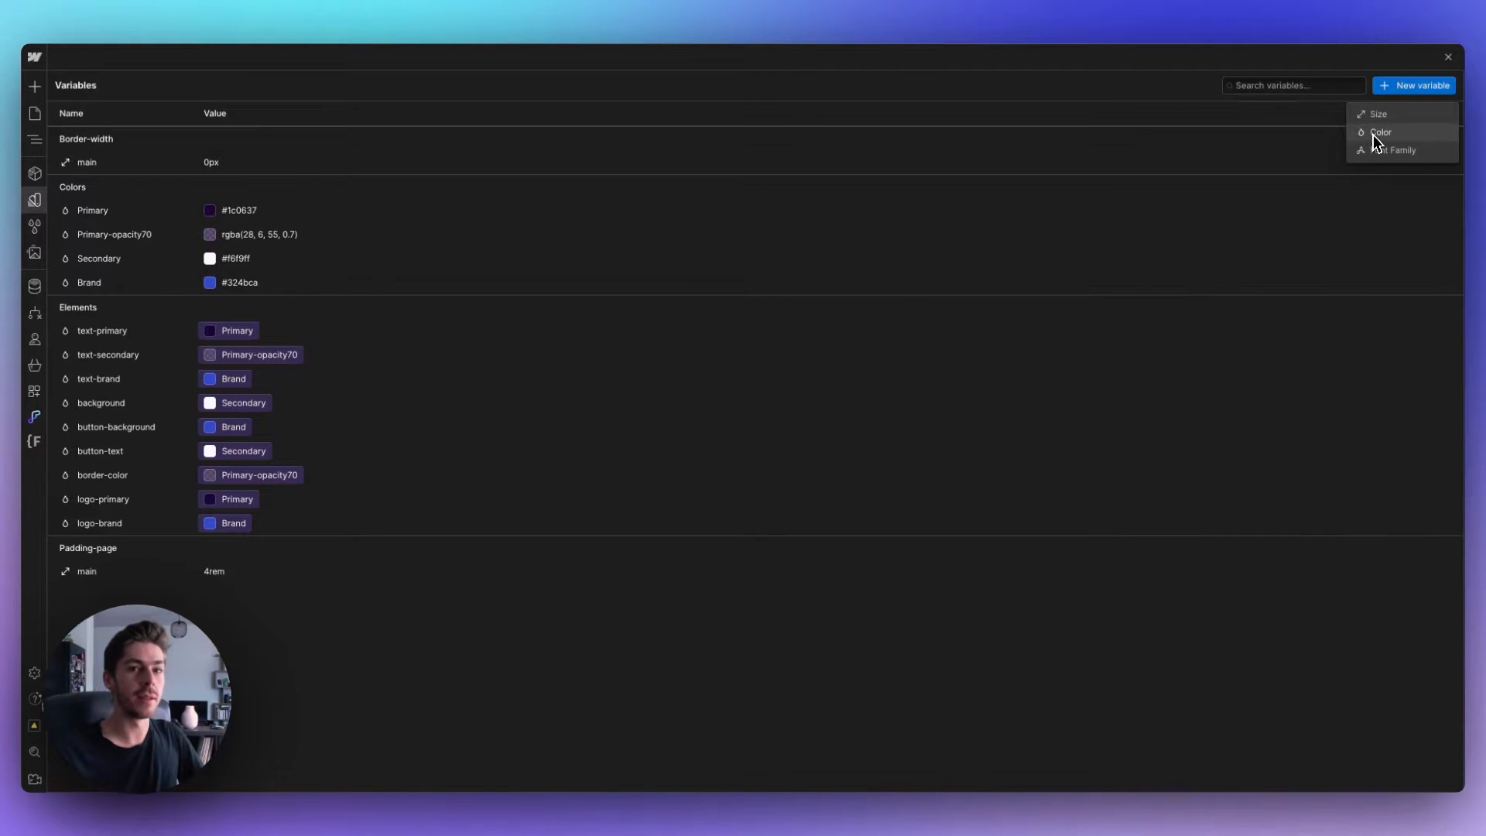
left_click(1378, 114)
type("Border-ra")
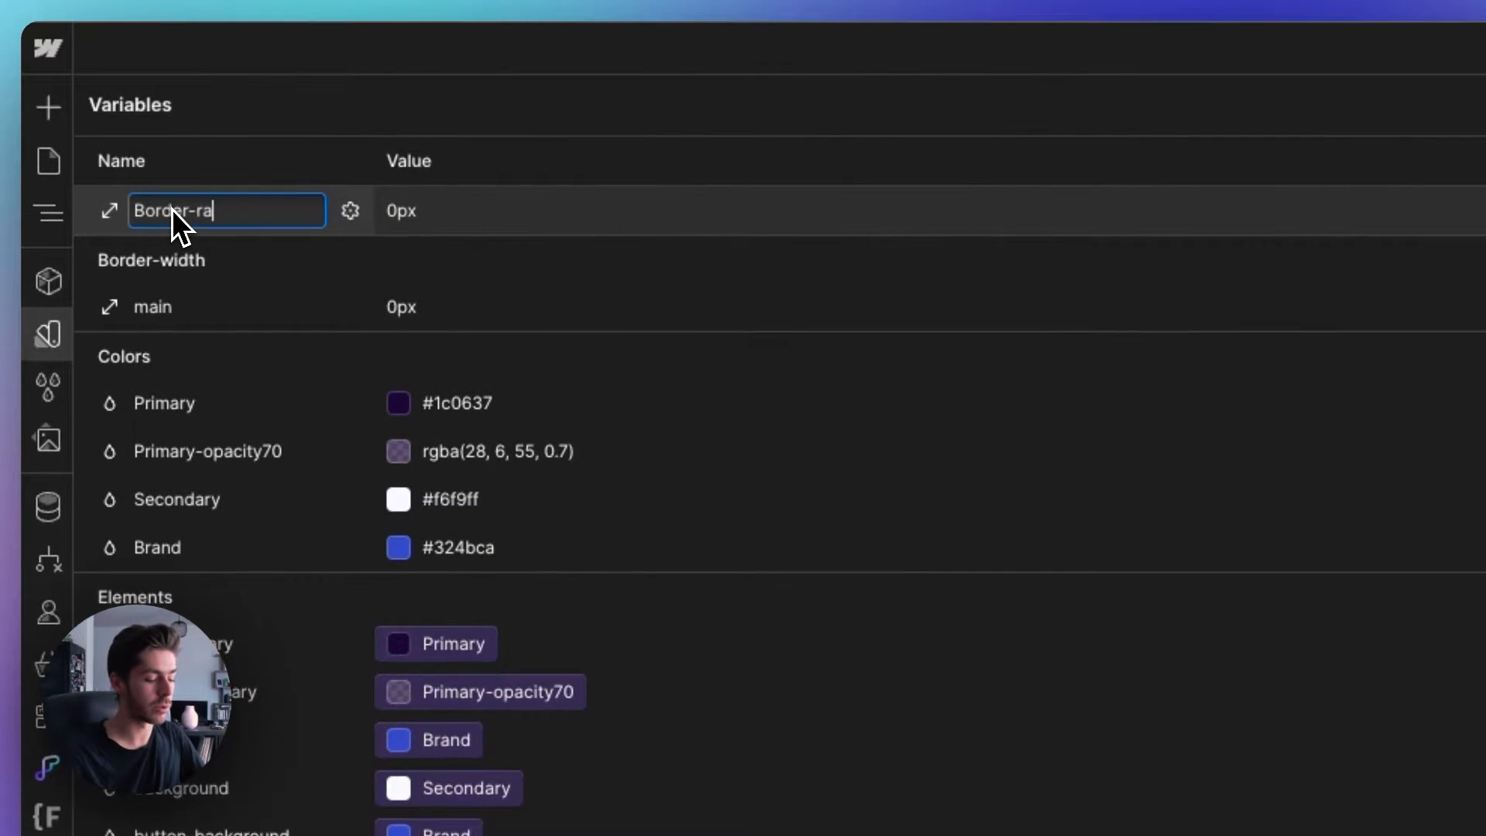
type("dius")
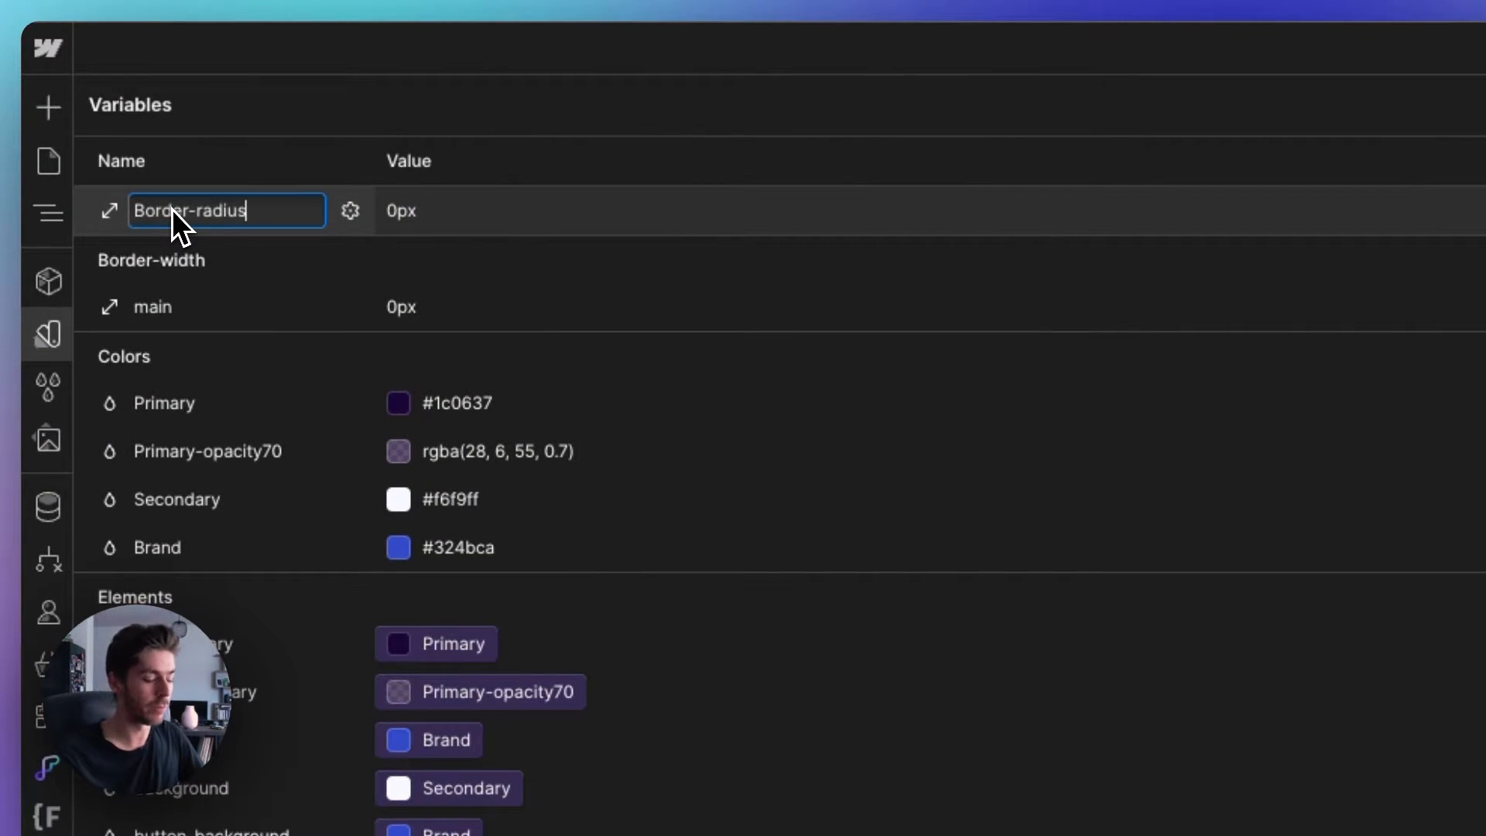
type("/main")
key("Return")
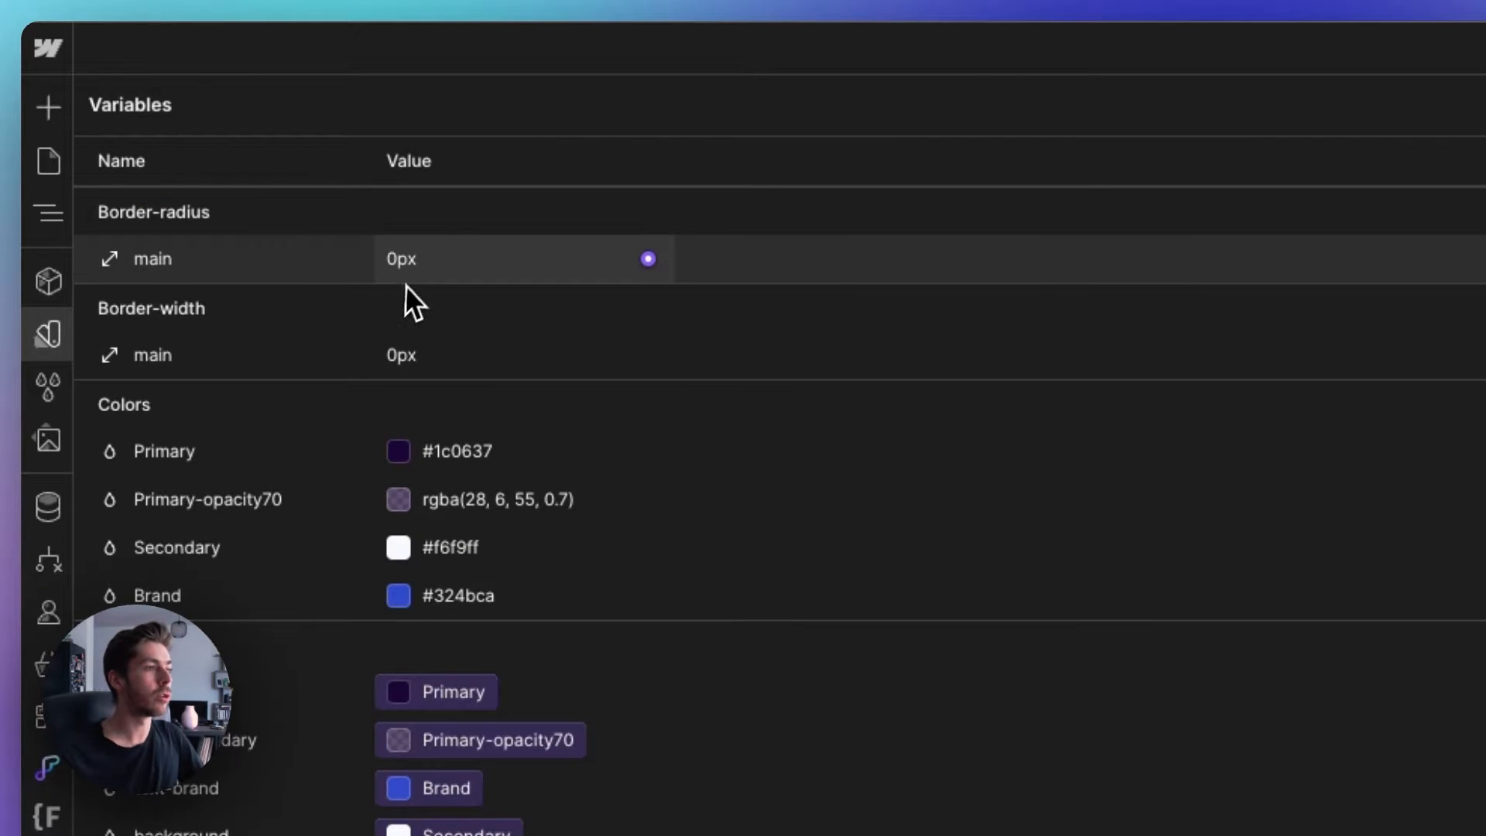
Set the Border-radius main variable to 1rem and the Border-width main variable to 2px.
left_click(401, 261)
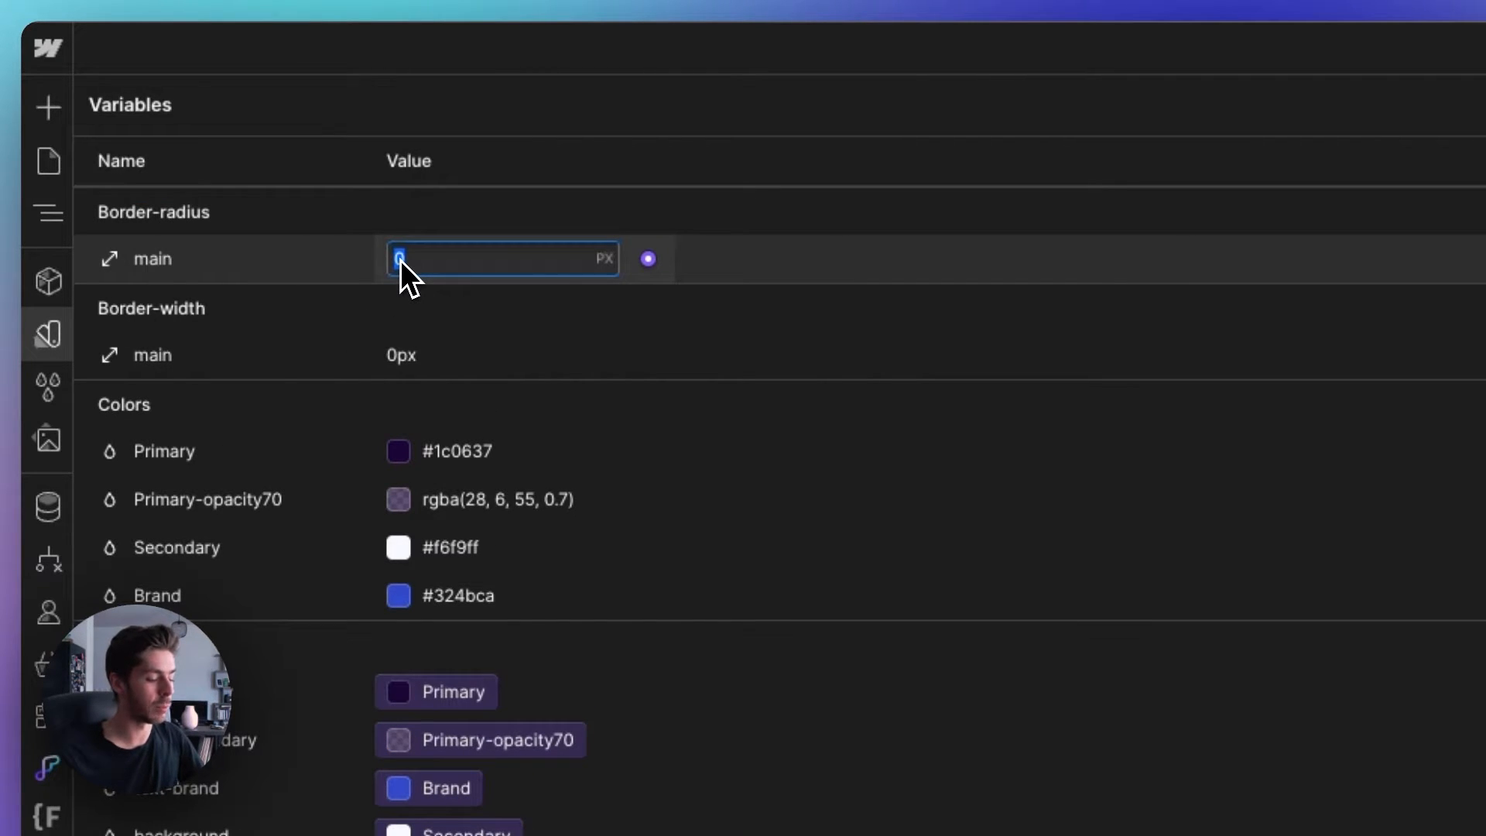
left_click(422, 364)
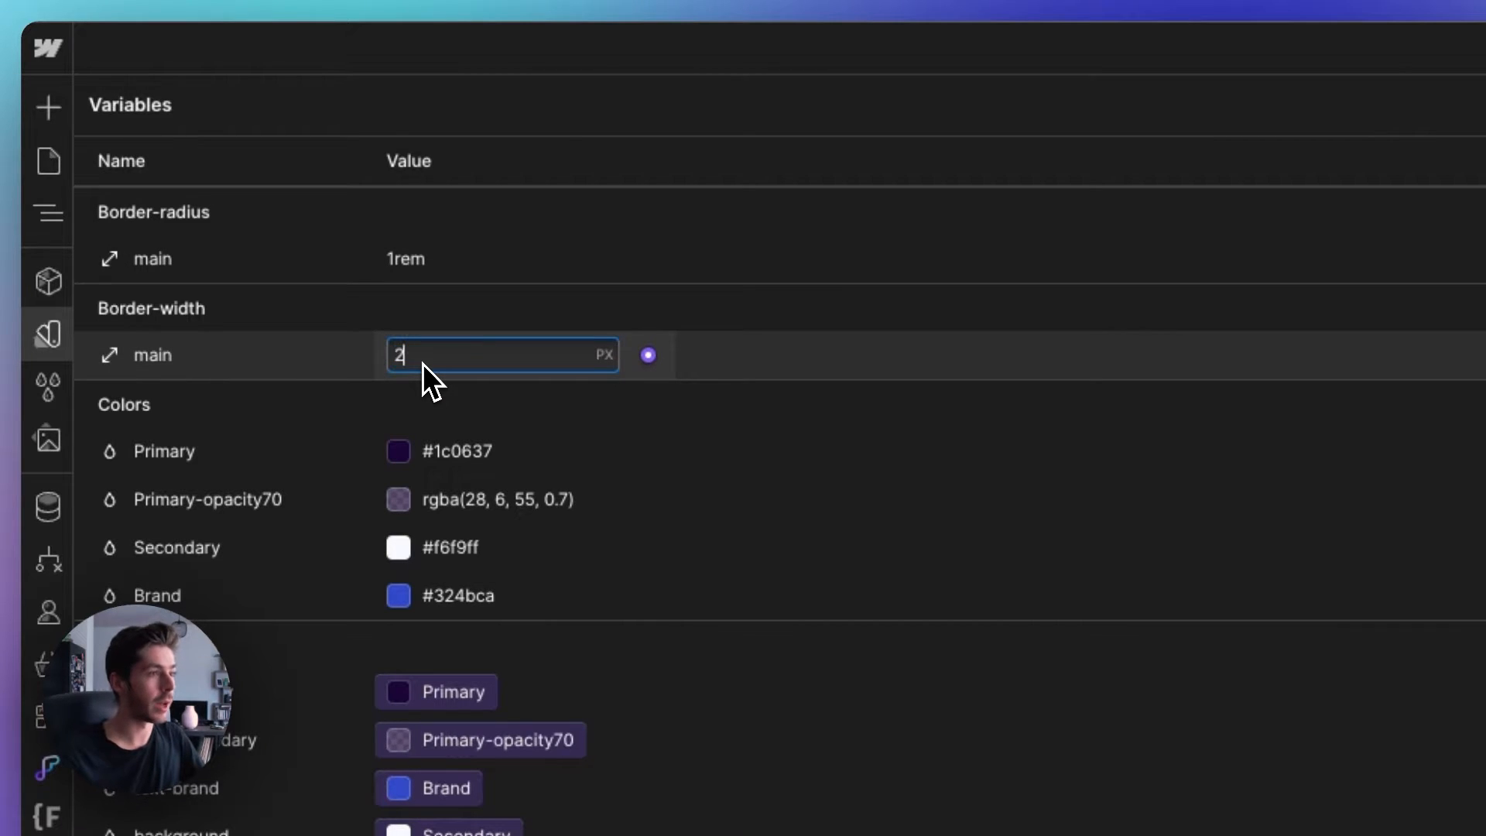
type("2px")
key("Return")
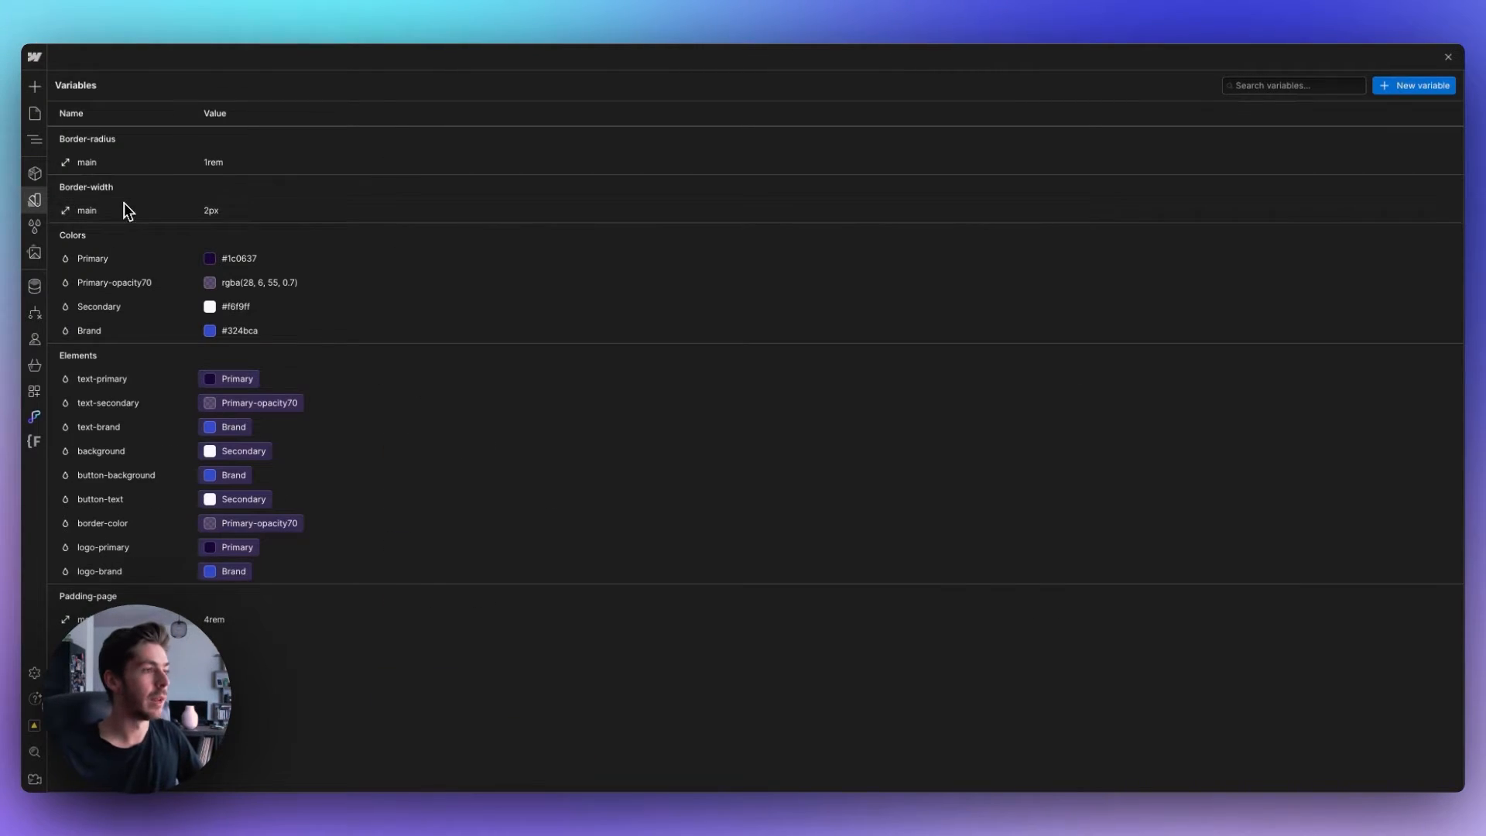
Bind the left and right padding of the header section's padding-global block to the Padding-page main variable.
left_click(35, 203)
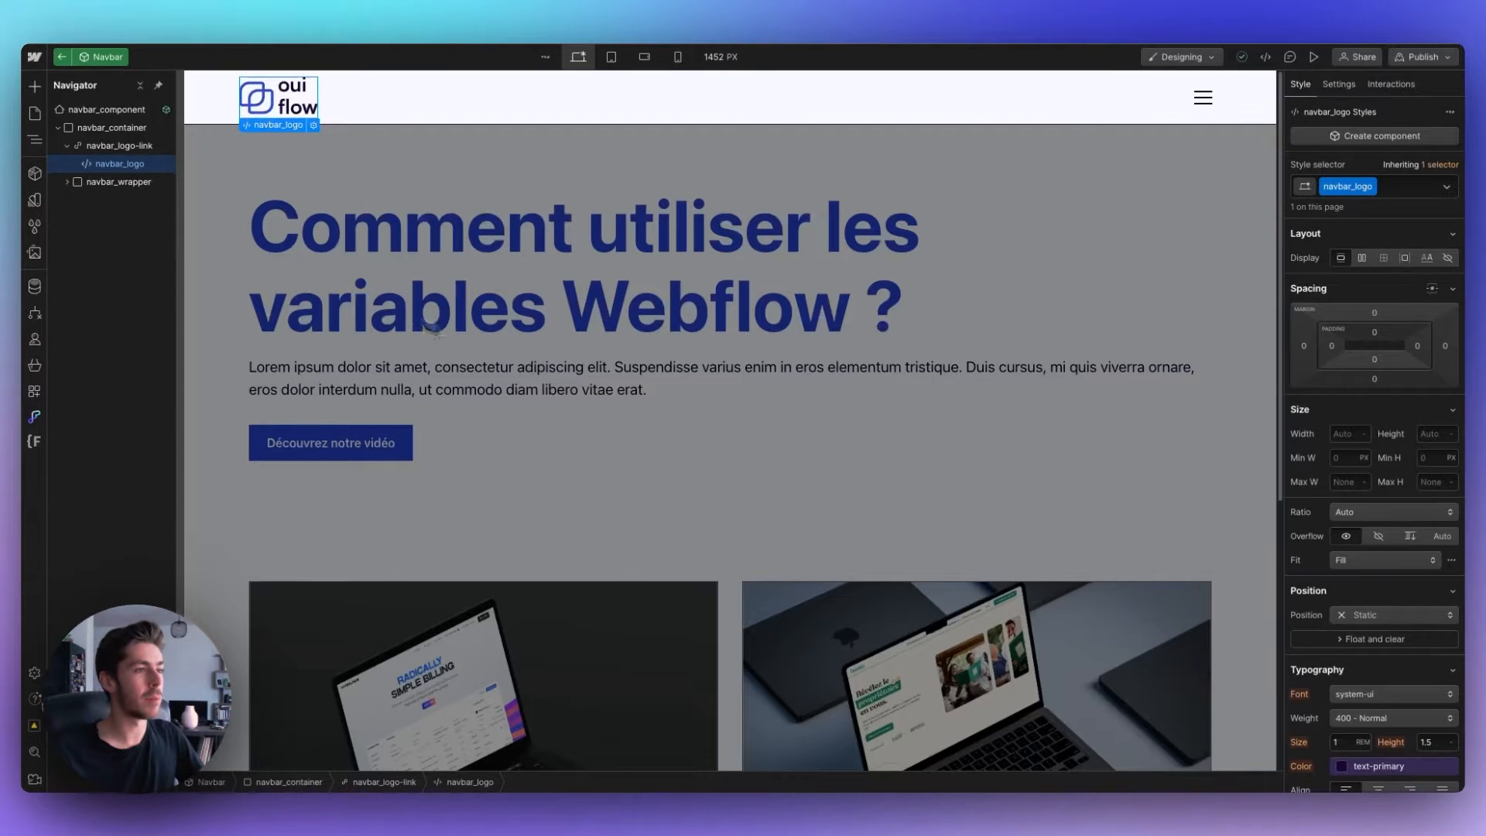
left_click(225, 328)
left_click(224, 322)
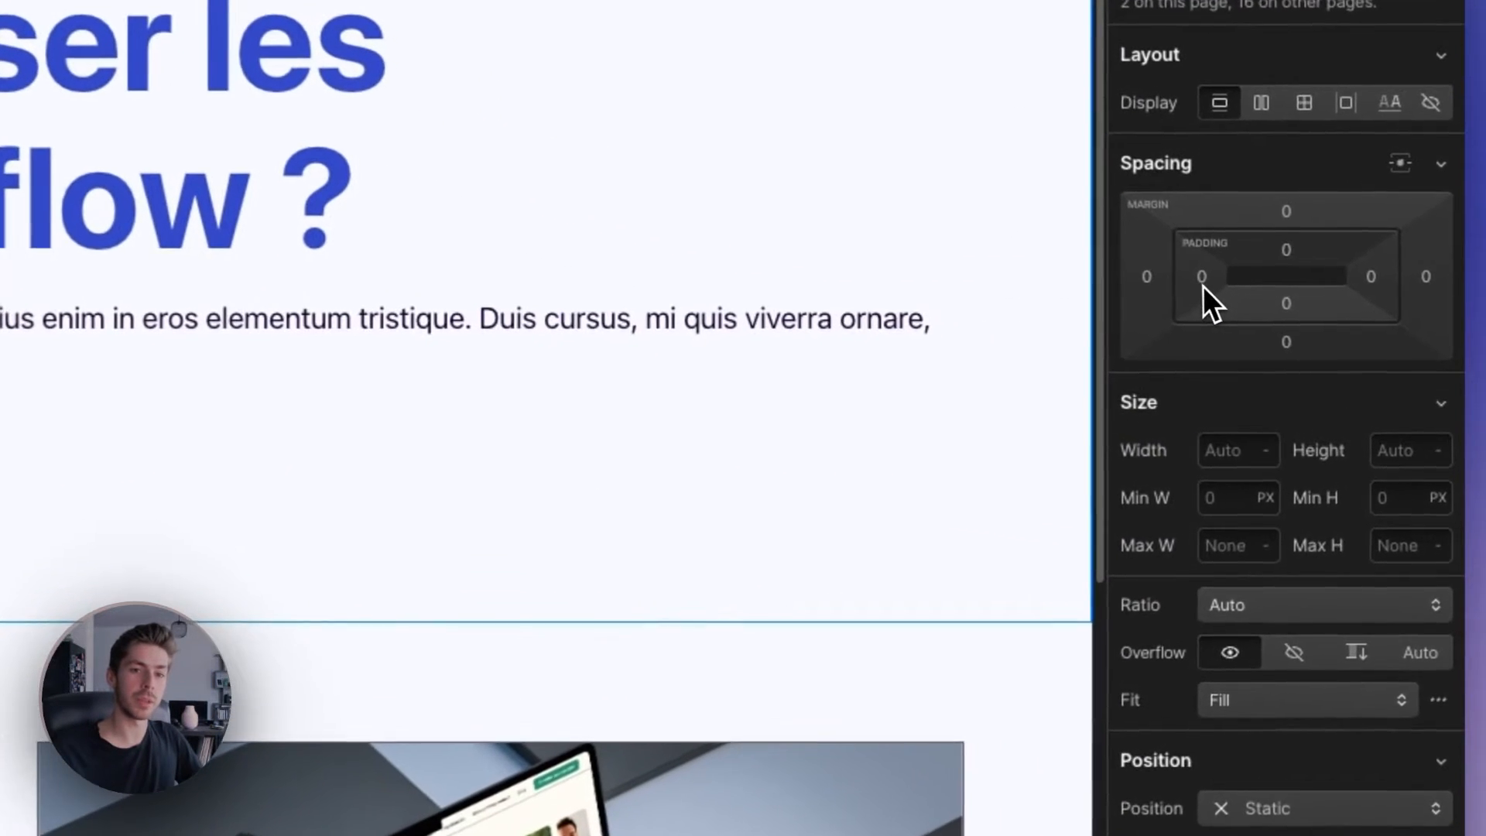
left_click(1202, 286)
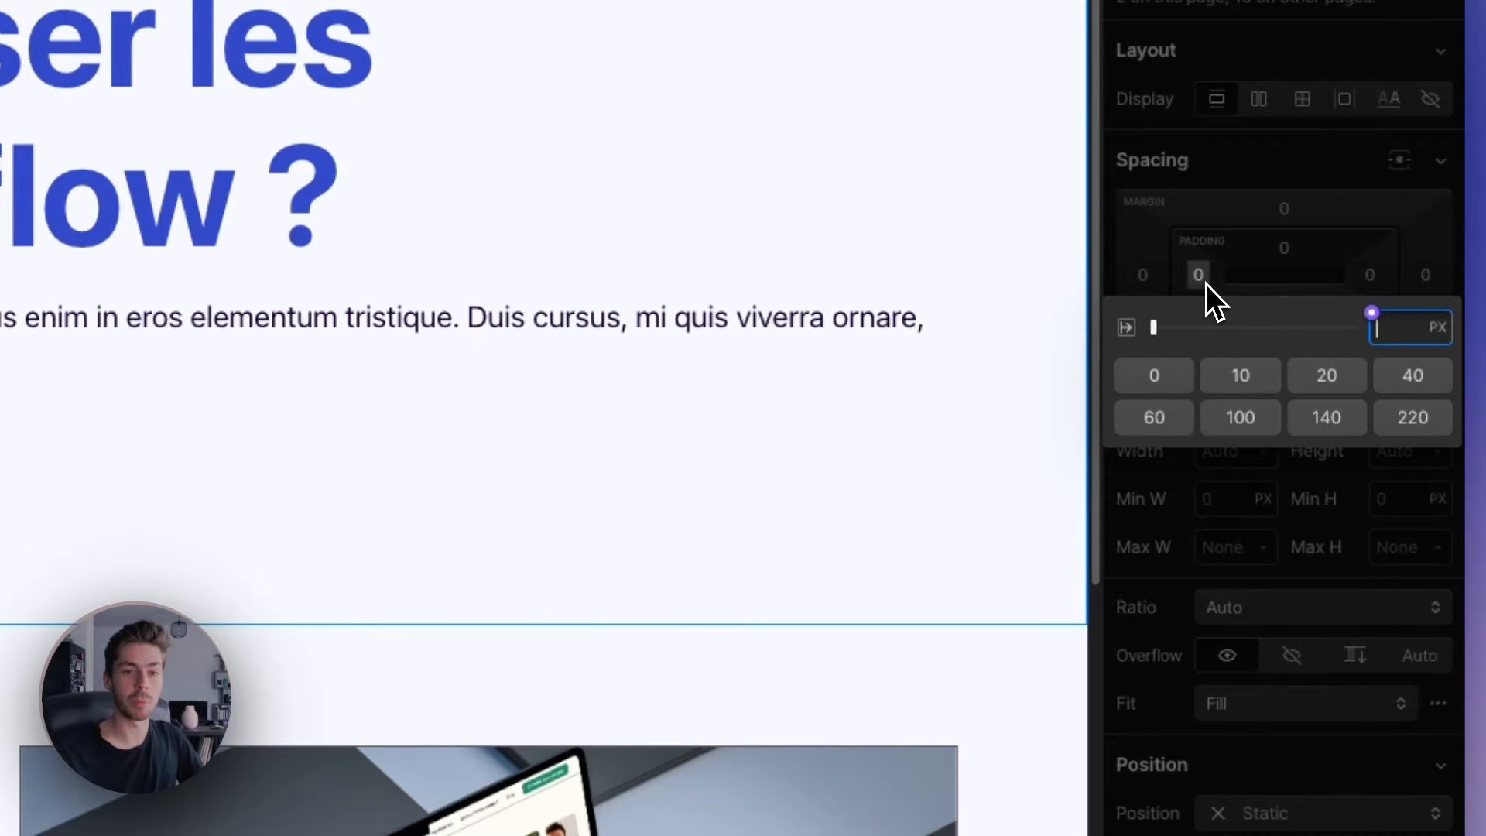
left_click(1376, 317)
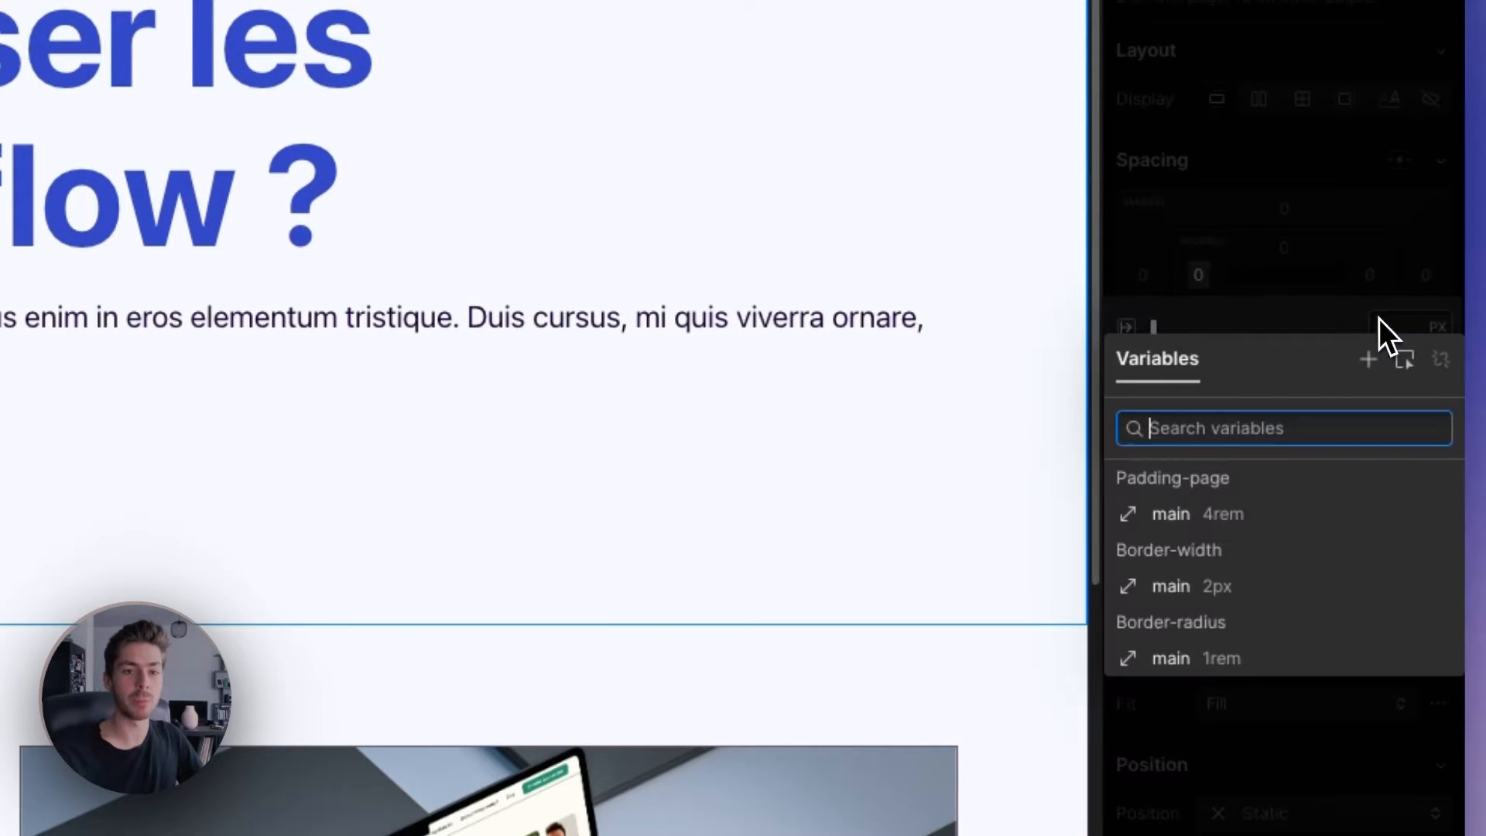
left_click(1215, 515)
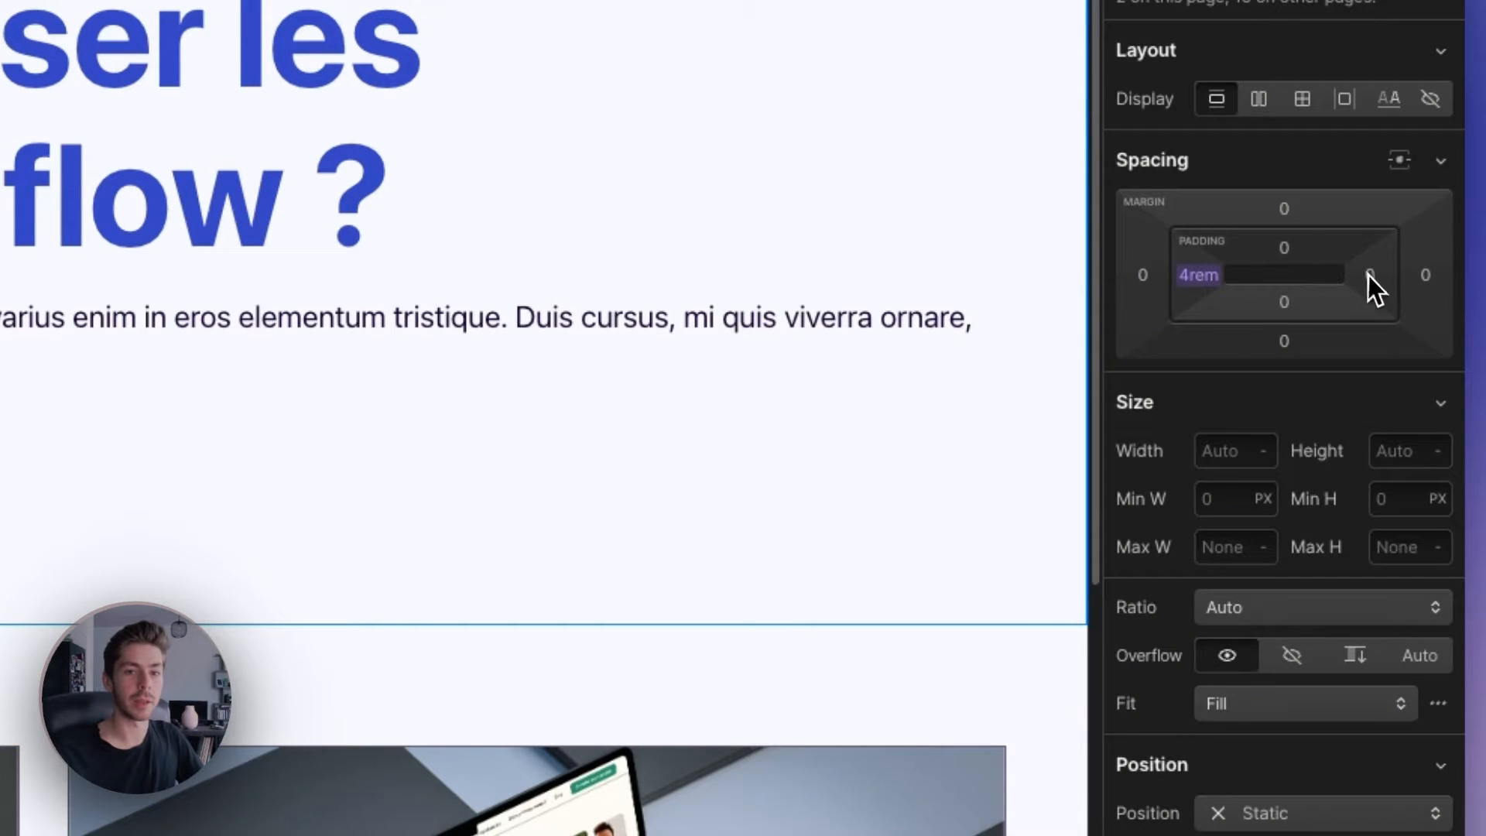
left_click(1369, 276)
left_click(1377, 319)
left_click(1180, 511)
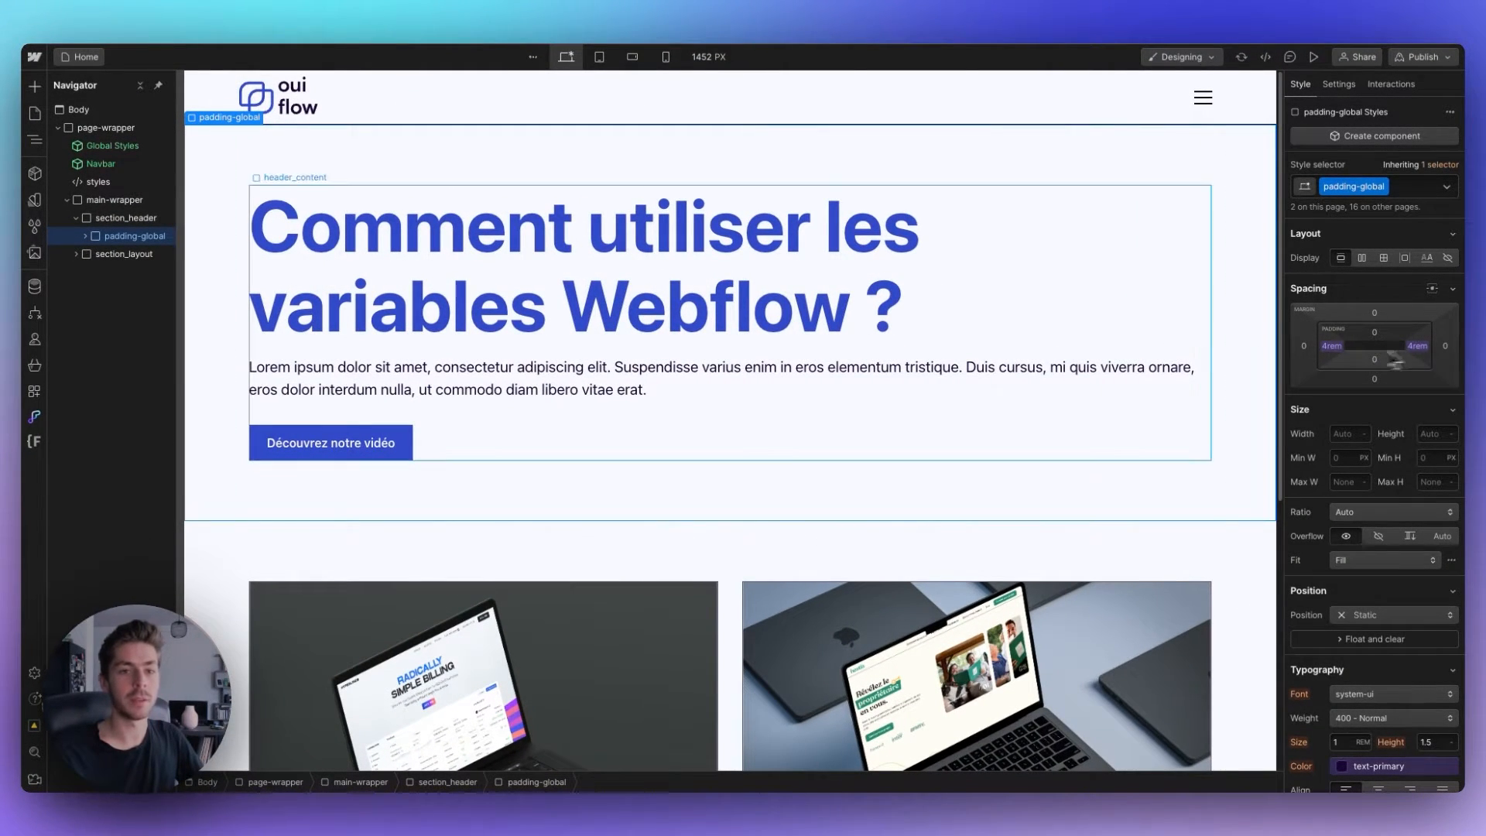
scroll(680, 381, "down", 1)
left_click(755, 542)
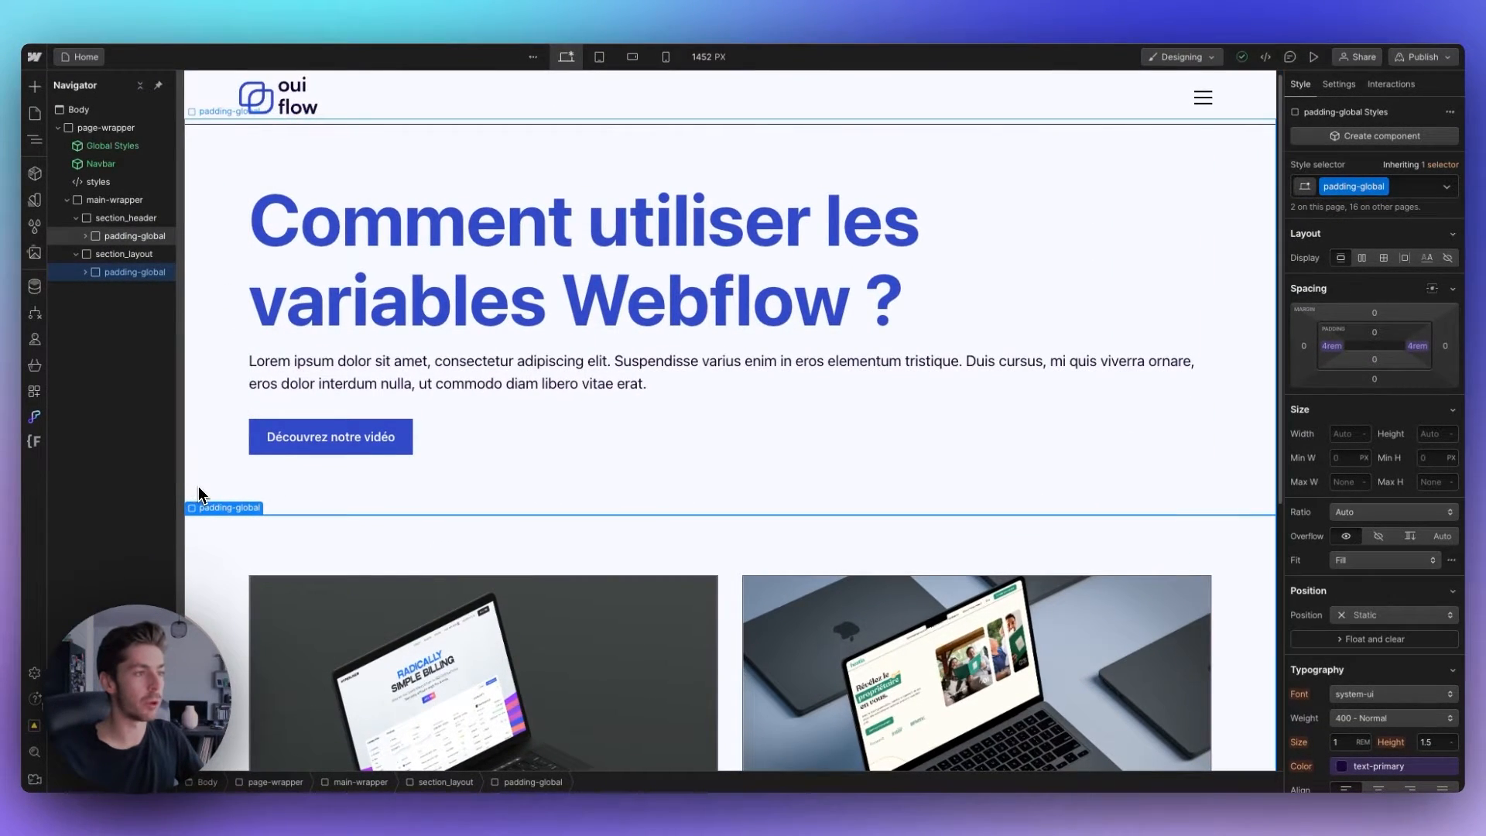
Bind the border width of the layout_card class to the Border-width main variable.
scroll(200, 496, "down", 5)
left_click(283, 456)
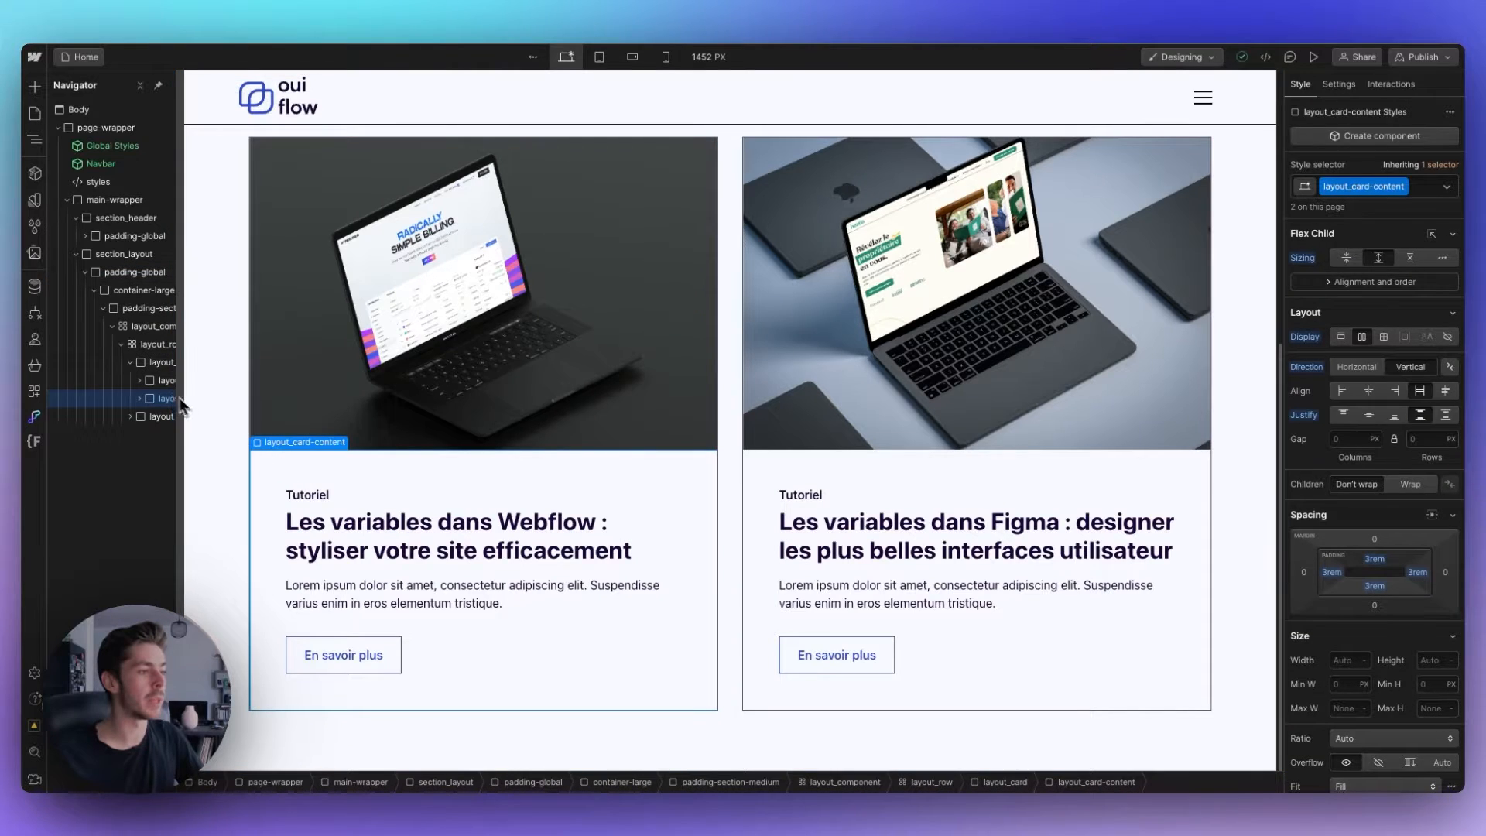
left_click(154, 364)
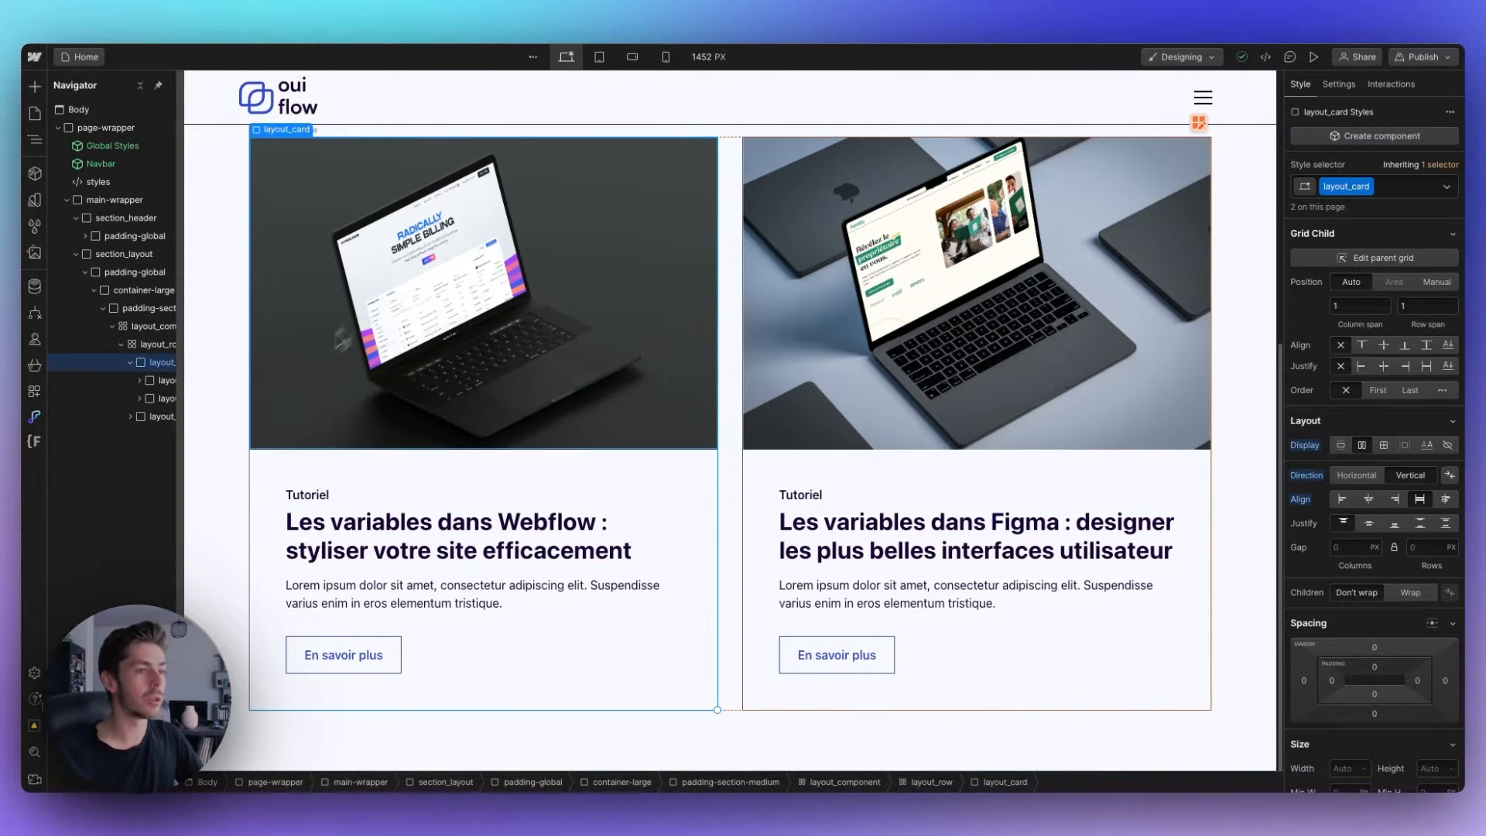
scroll(1367, 372, "down", 10)
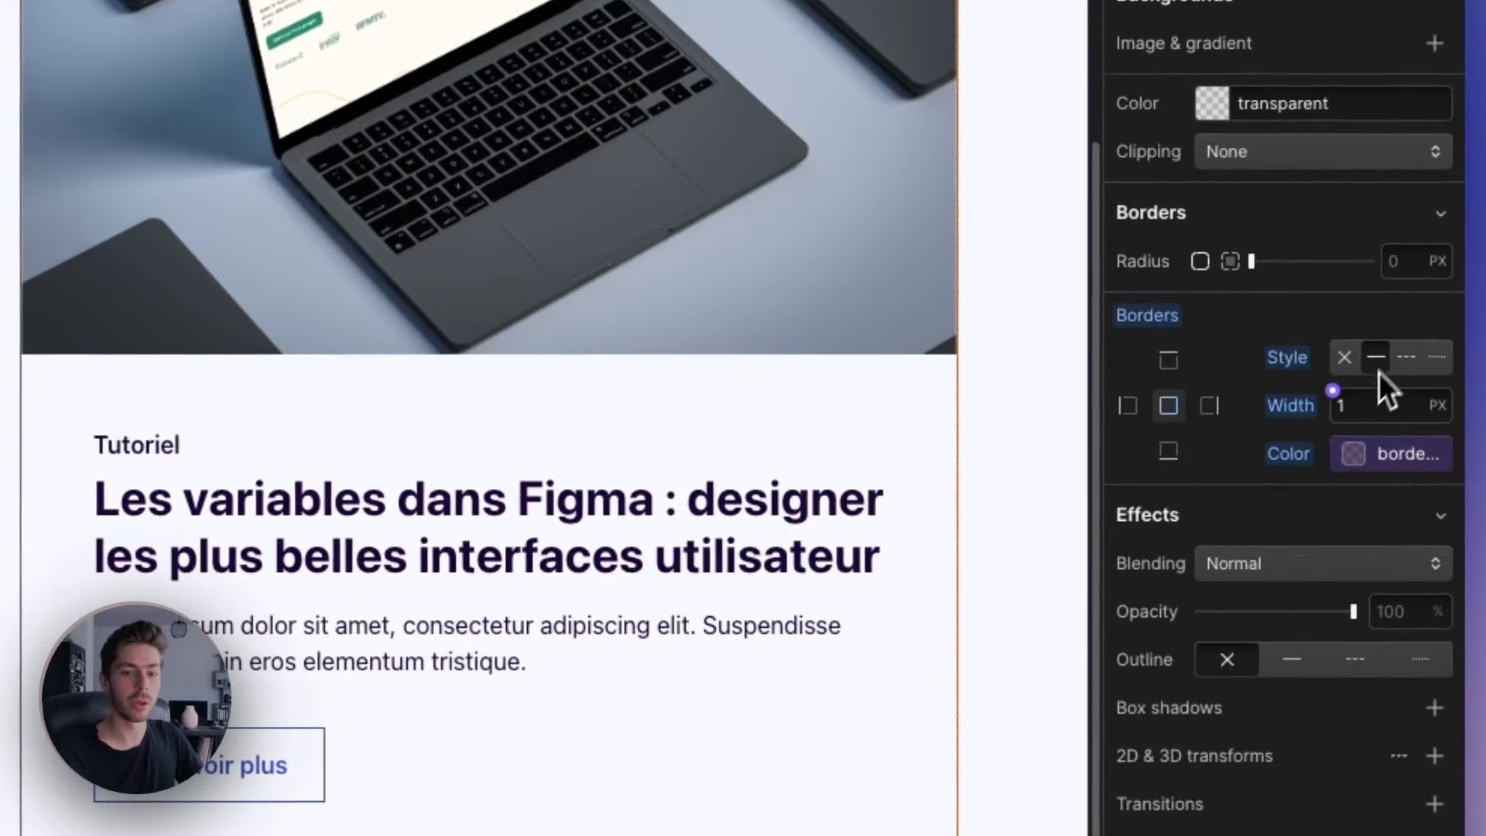
left_click(1333, 392)
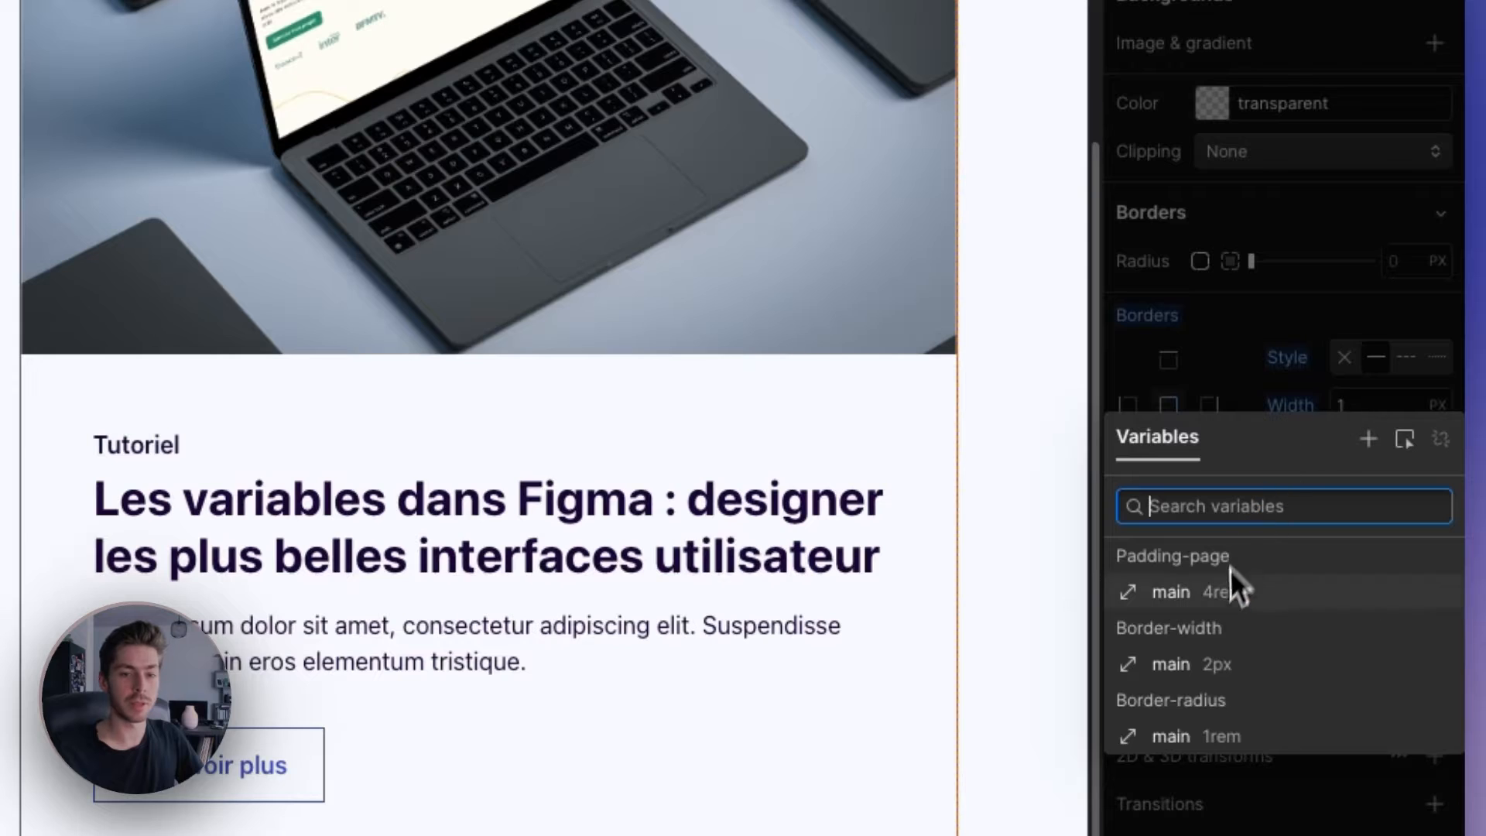
left_click(1234, 591)
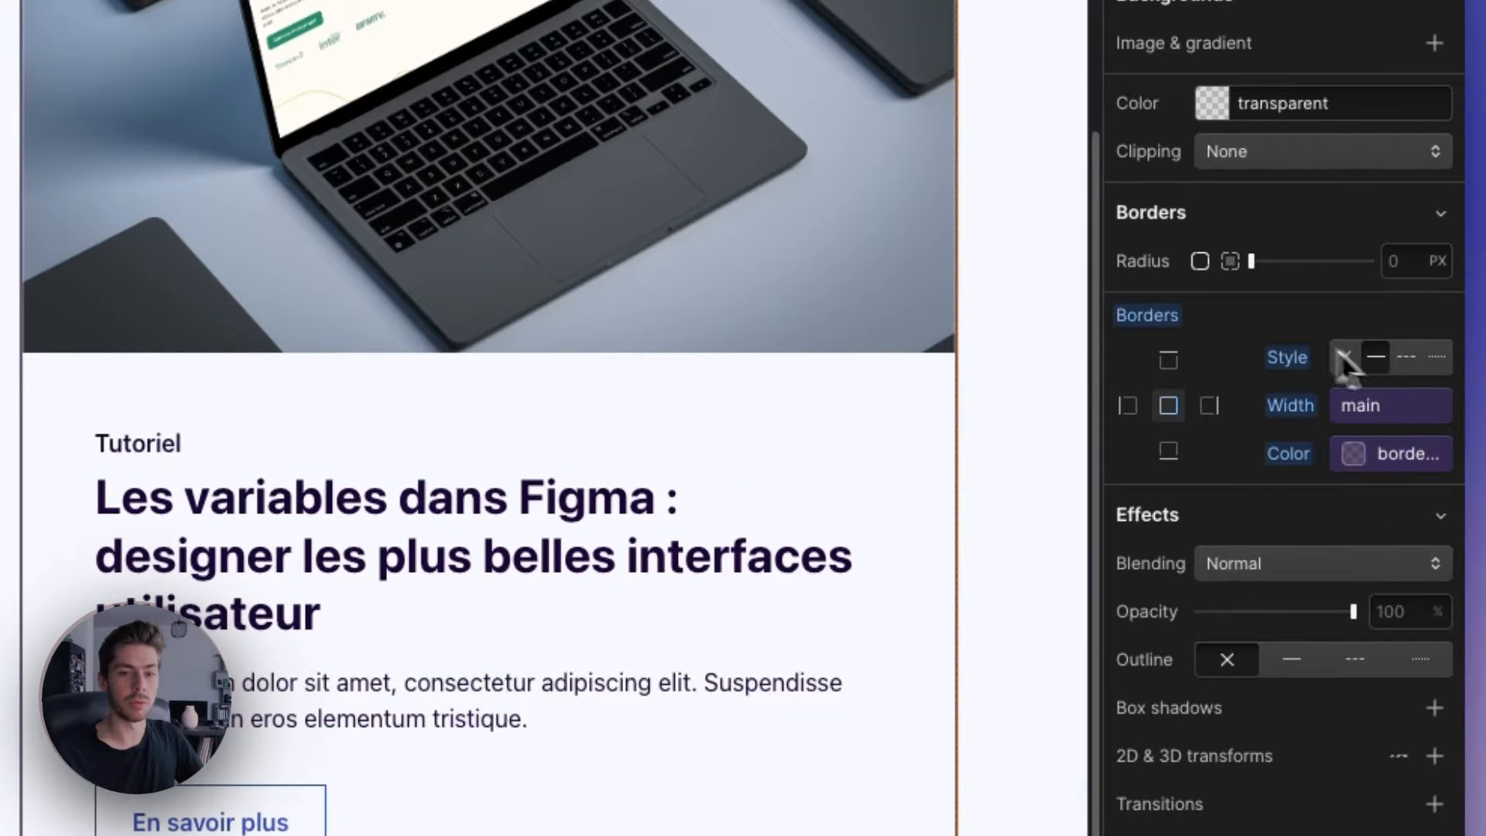
Bind the corner radius of the layout_card class to the Border-radius main variable.
left_click(1384, 248)
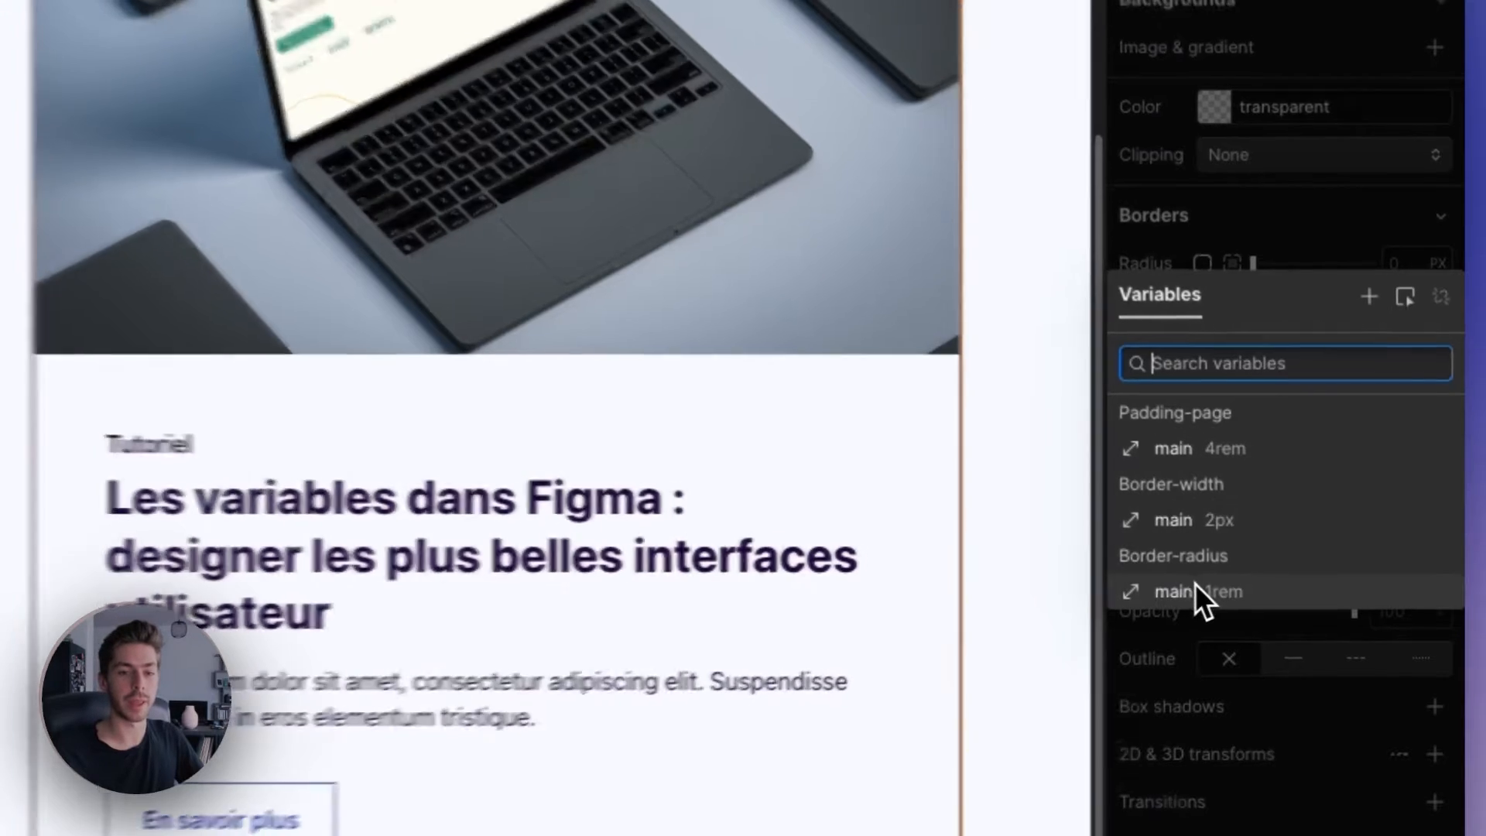
left_click(1195, 593)
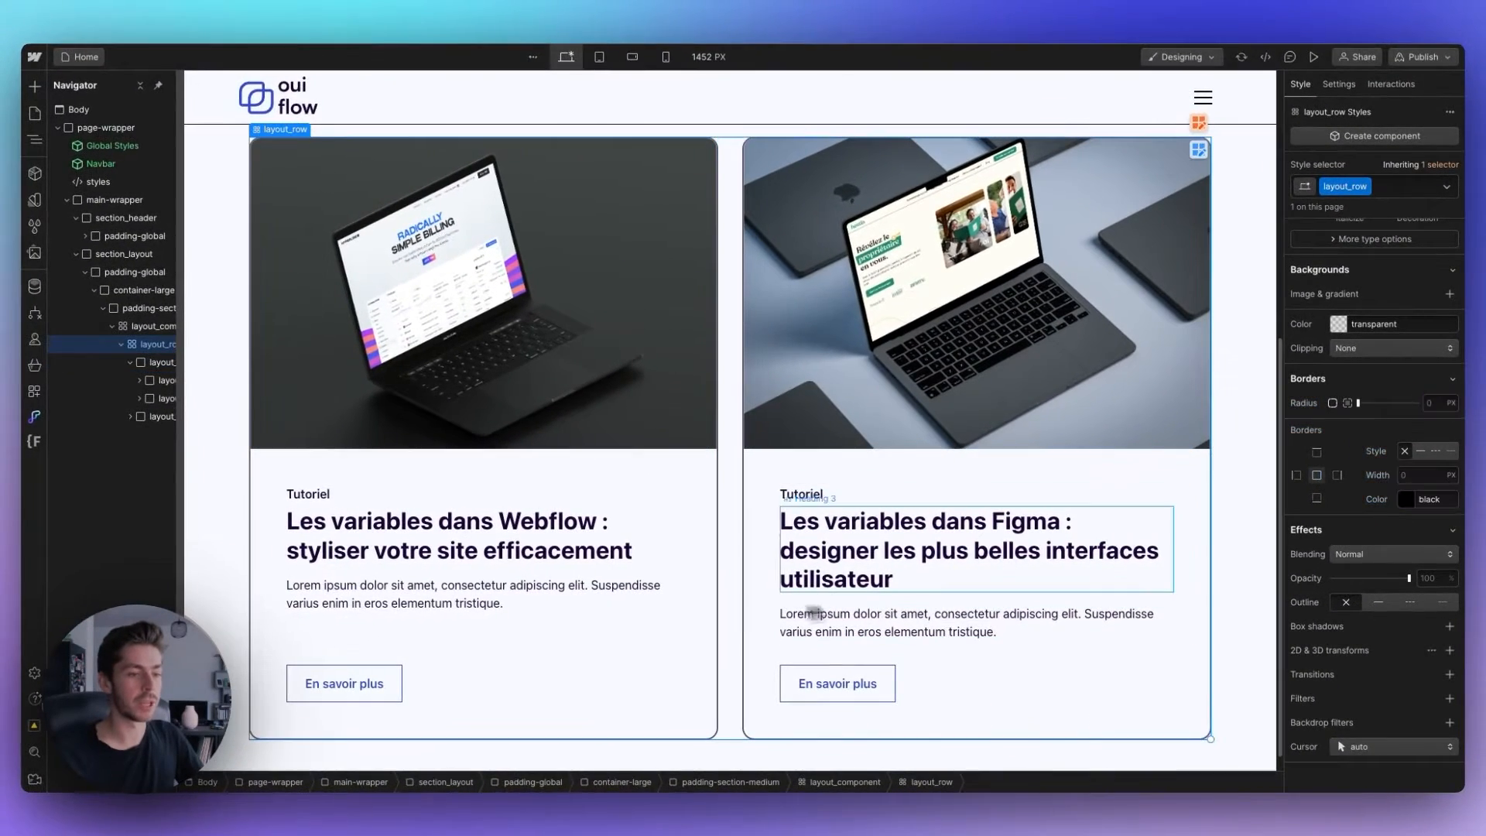
key("Escape")
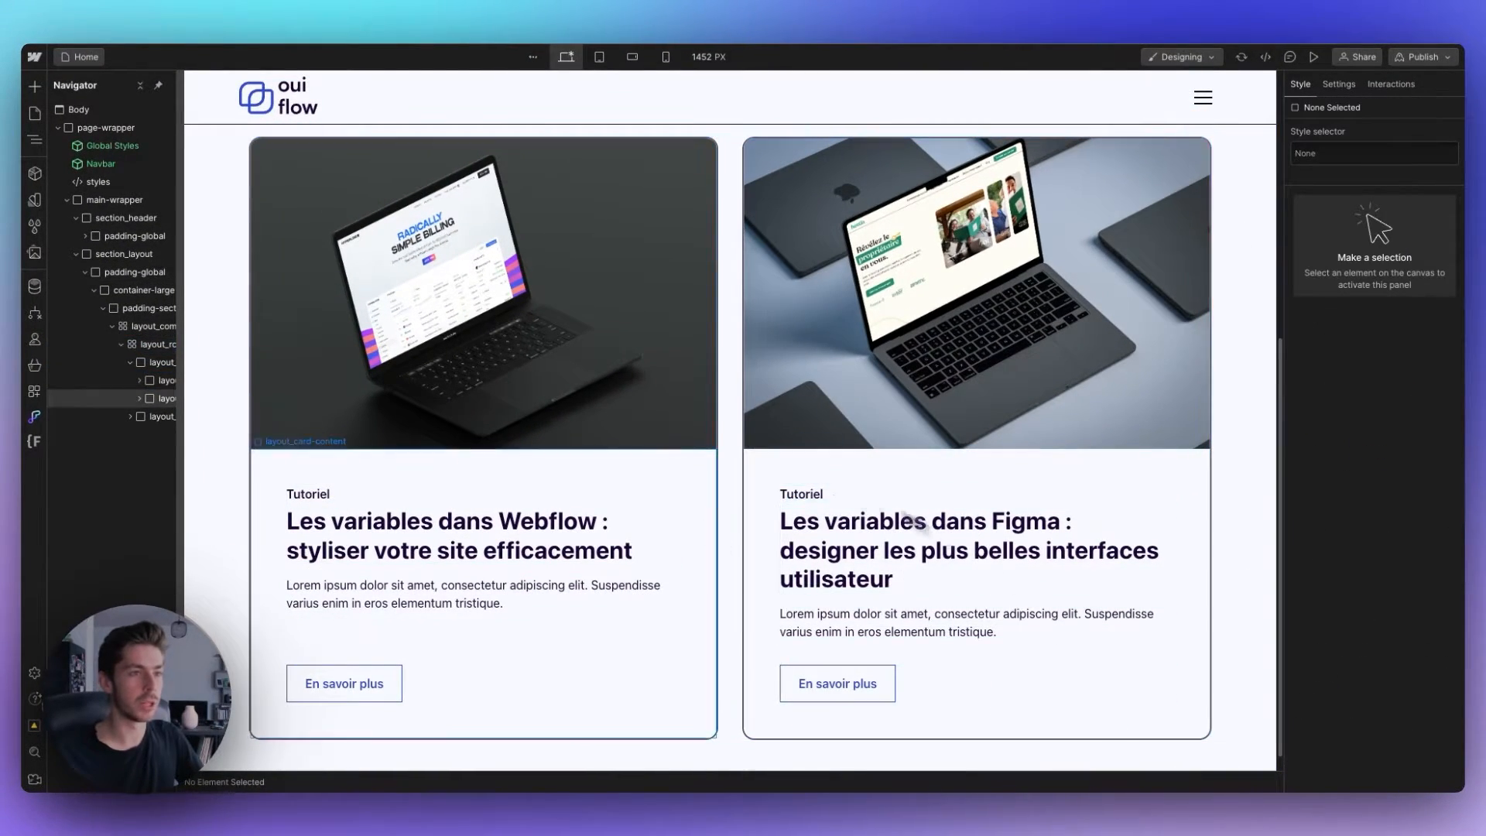
scroll(908, 541, "up", 1)
scroll(869, 528, "down", 2)
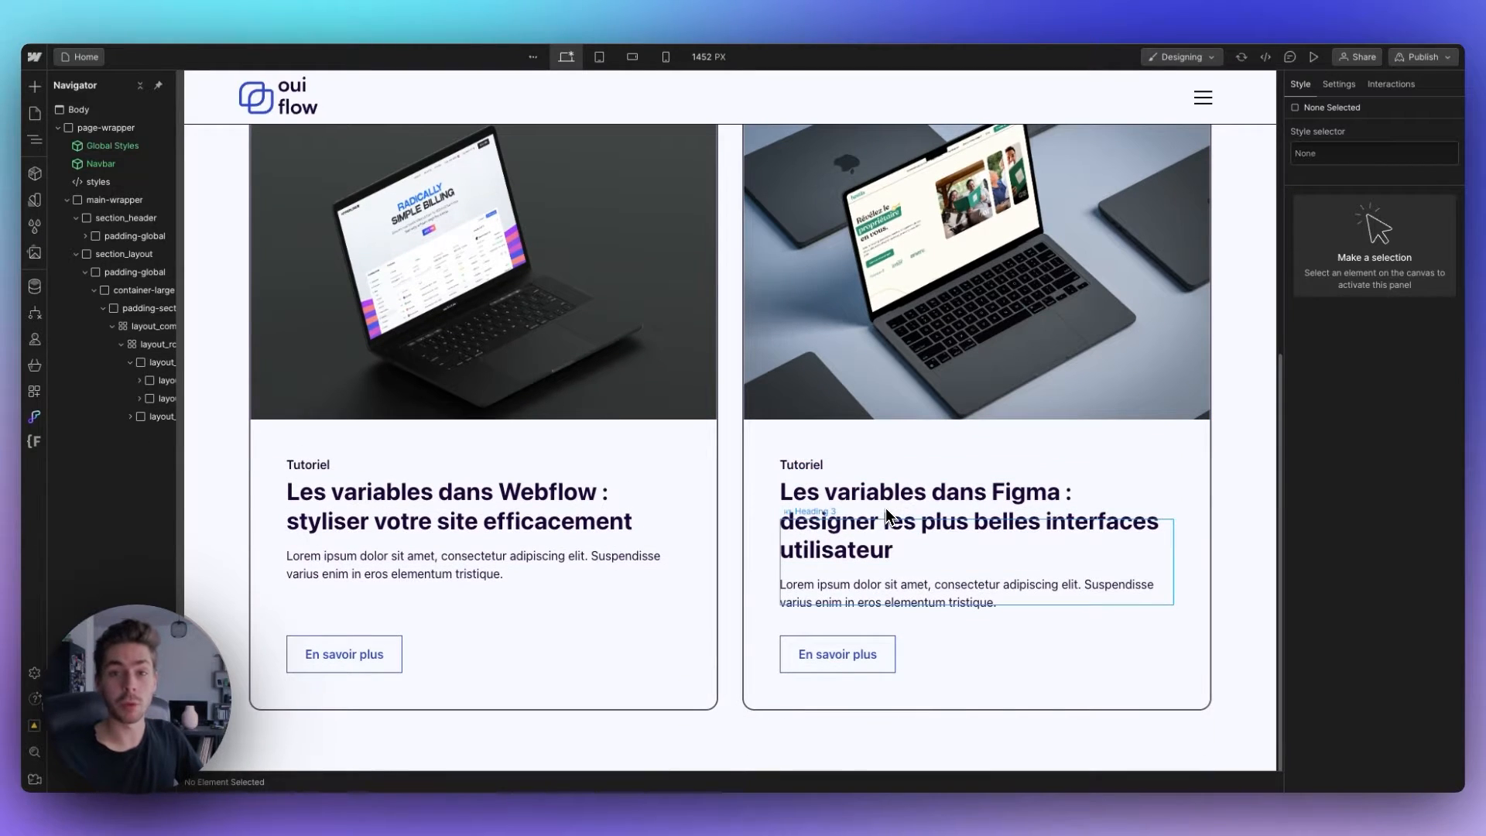
Bind the corner radius of the header button's button class to the Border-radius main variable and check the buttons in the cards.
scroll(886, 508, "up", 5)
left_click(331, 442)
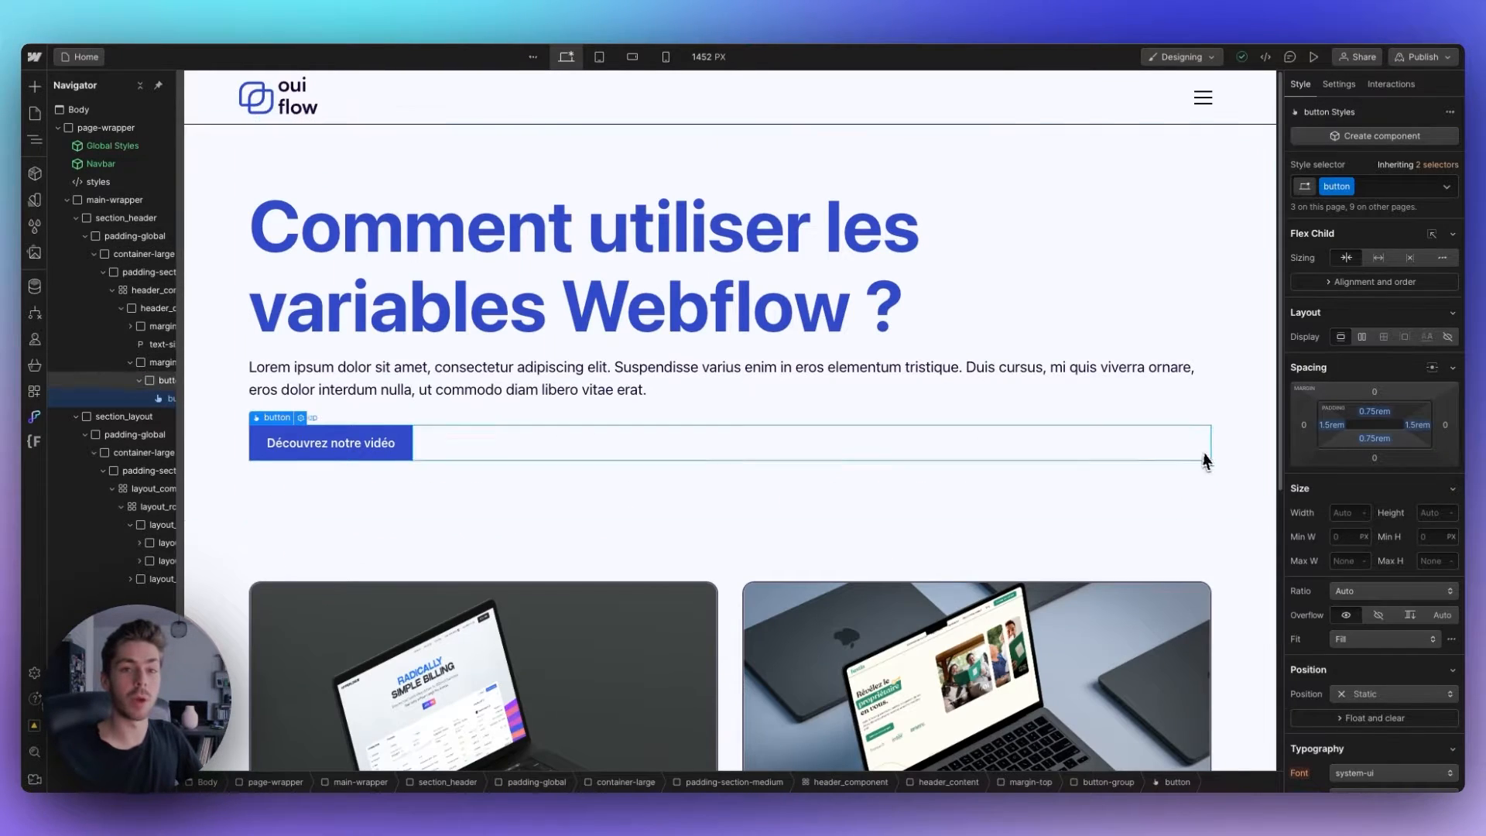
scroll(1378, 480, "down", 10)
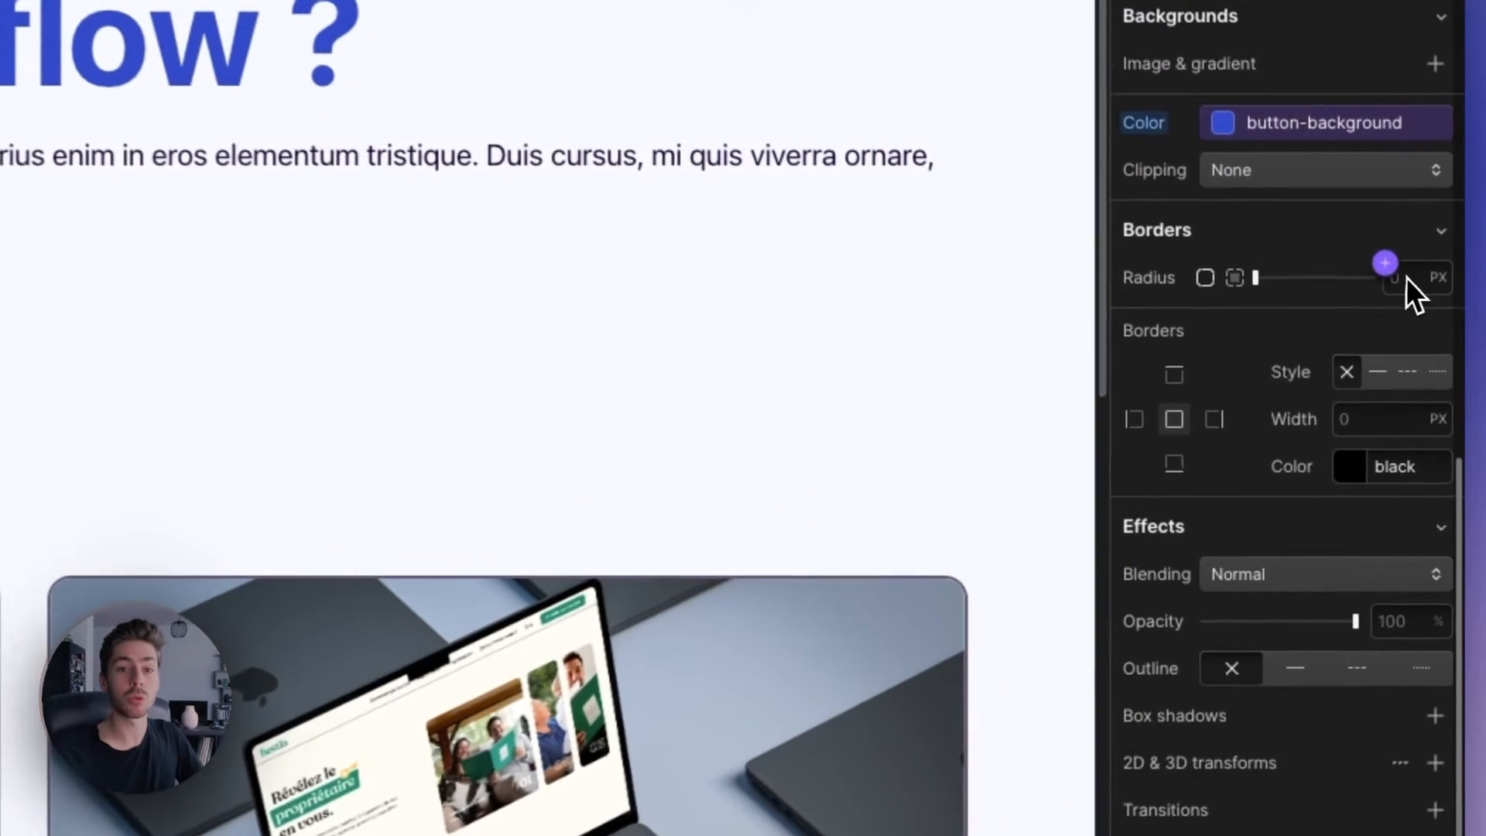
left_click(1402, 323)
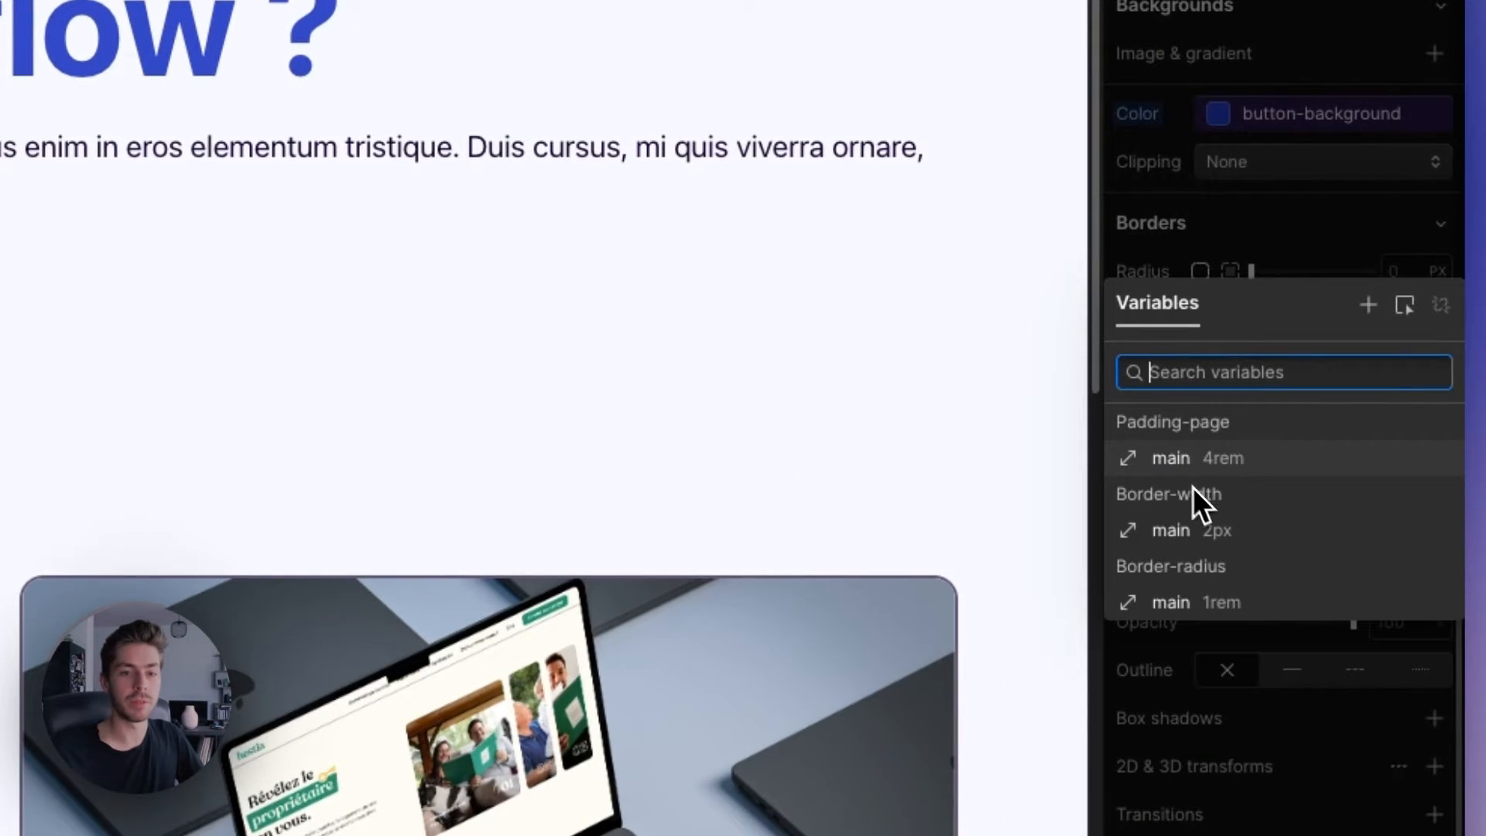
left_click(1219, 601)
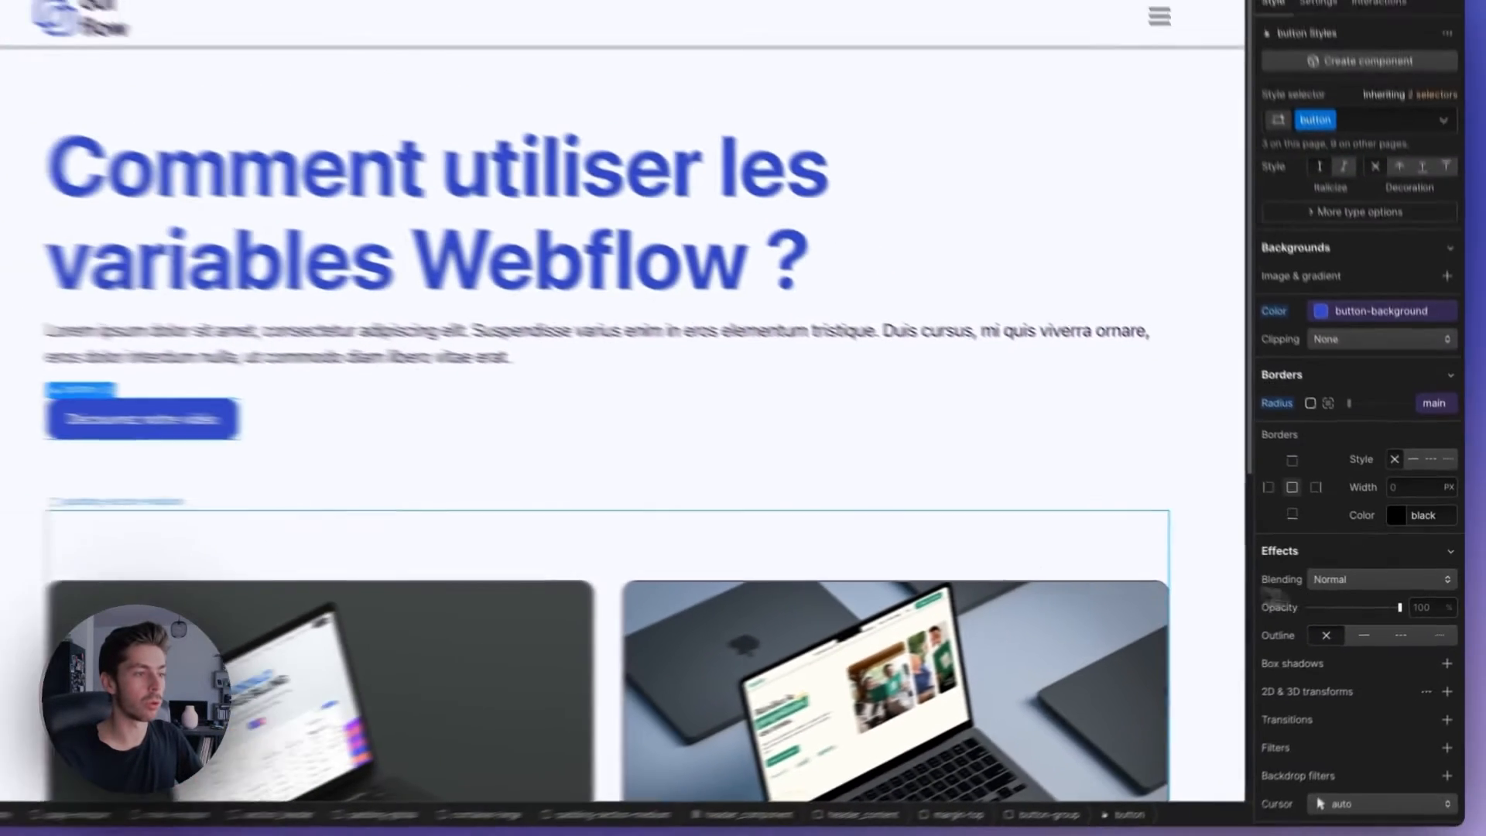
scroll(851, 505, "down", 5)
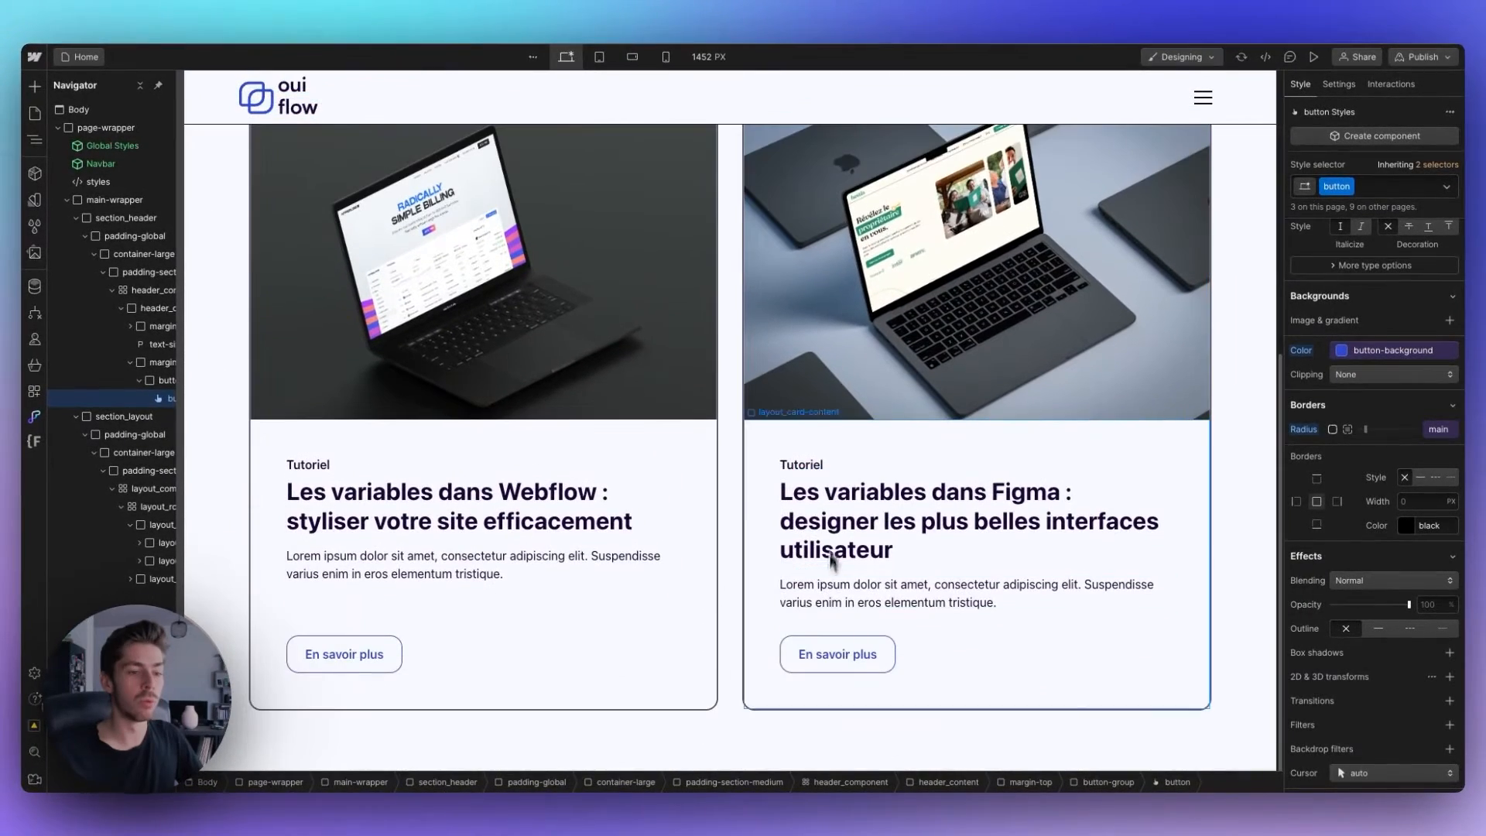
left_click(841, 657)
left_click(306, 656)
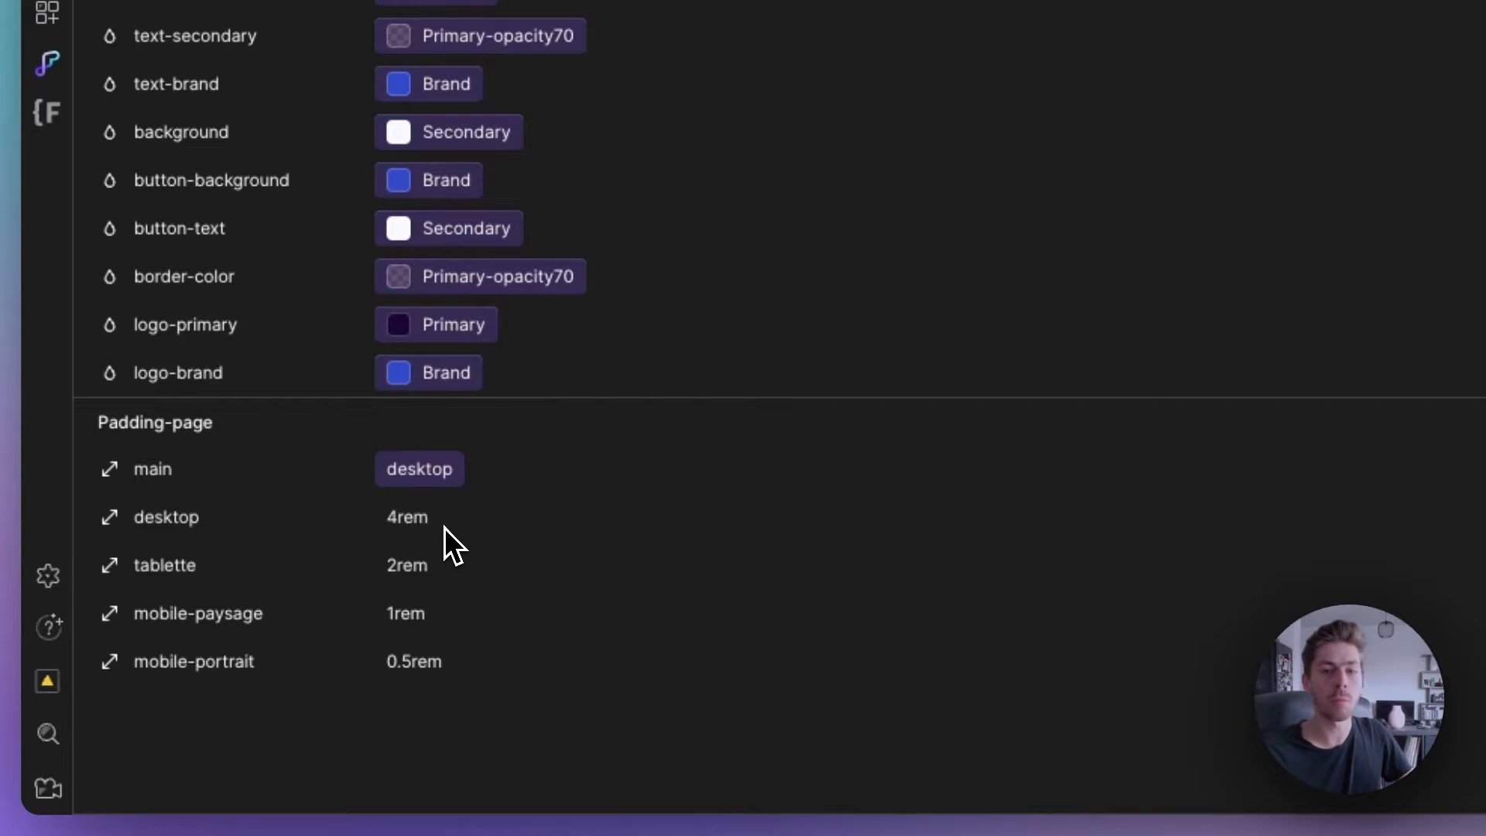
Inspect which size variables can be linked to the Padding-page main variable, keeping its desktop link.
left_click(413, 479)
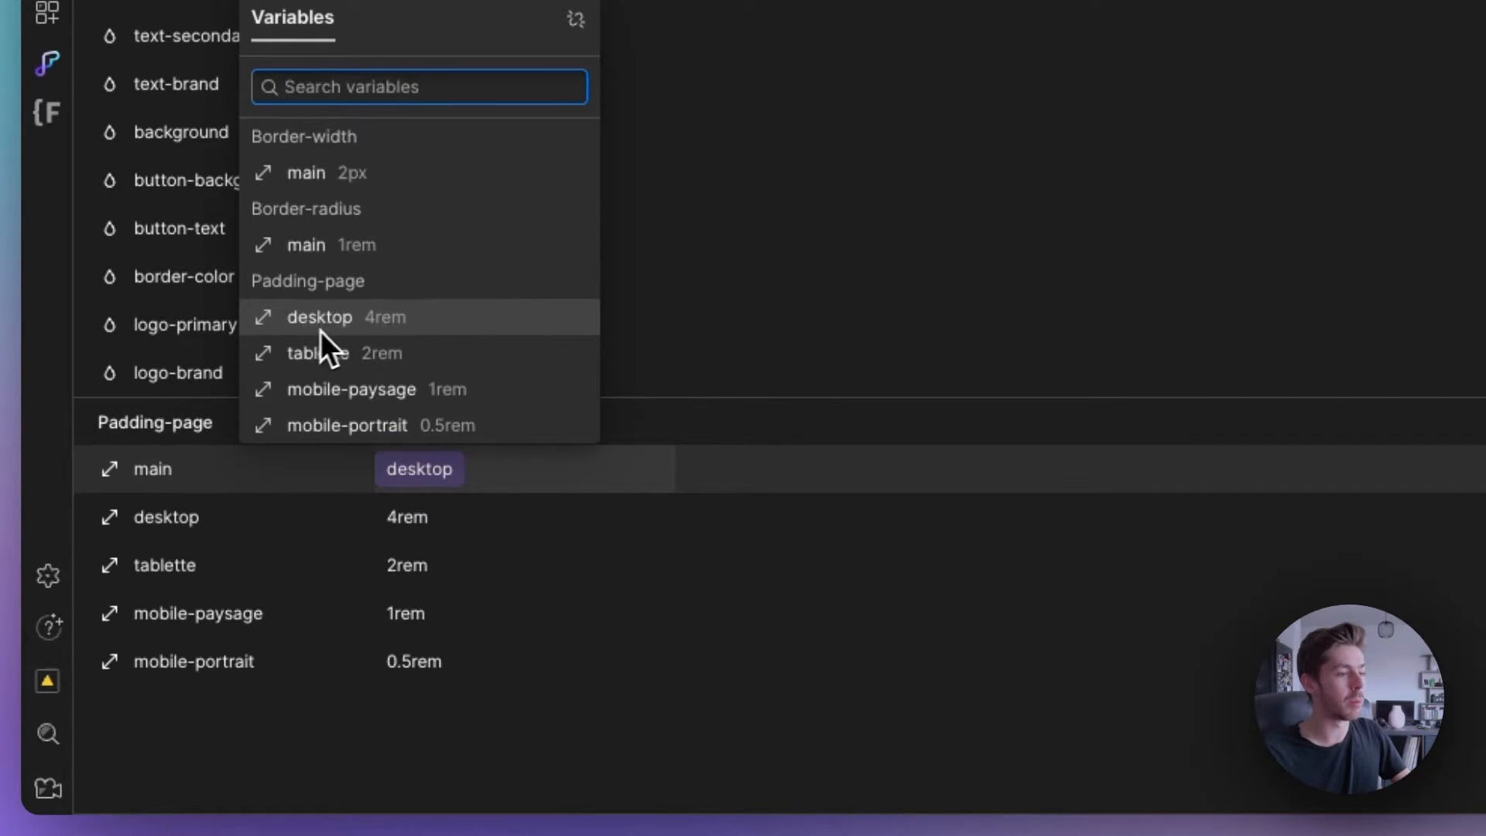
left_click(555, 501)
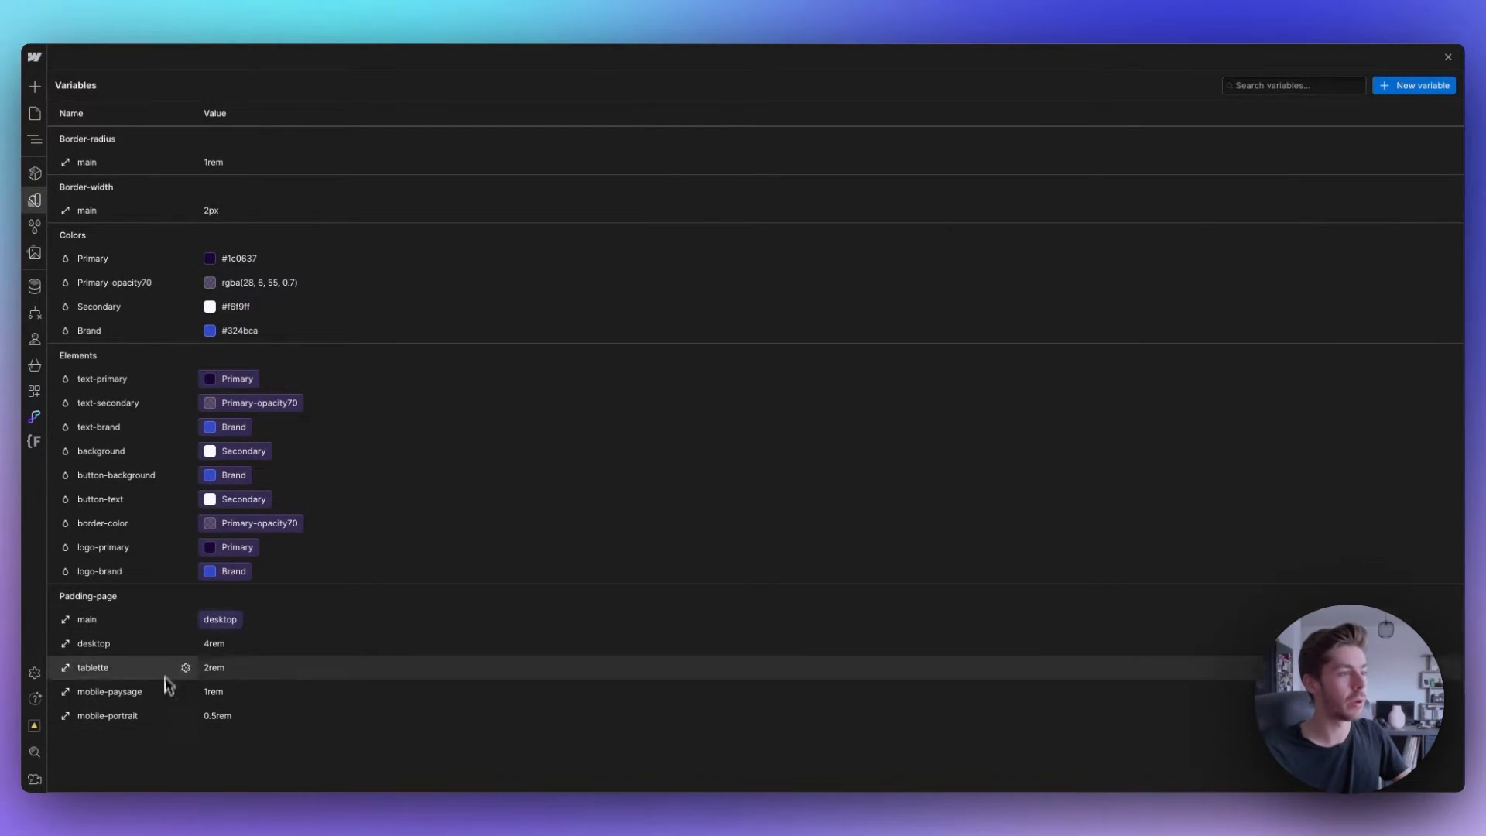
left_click(35, 225)
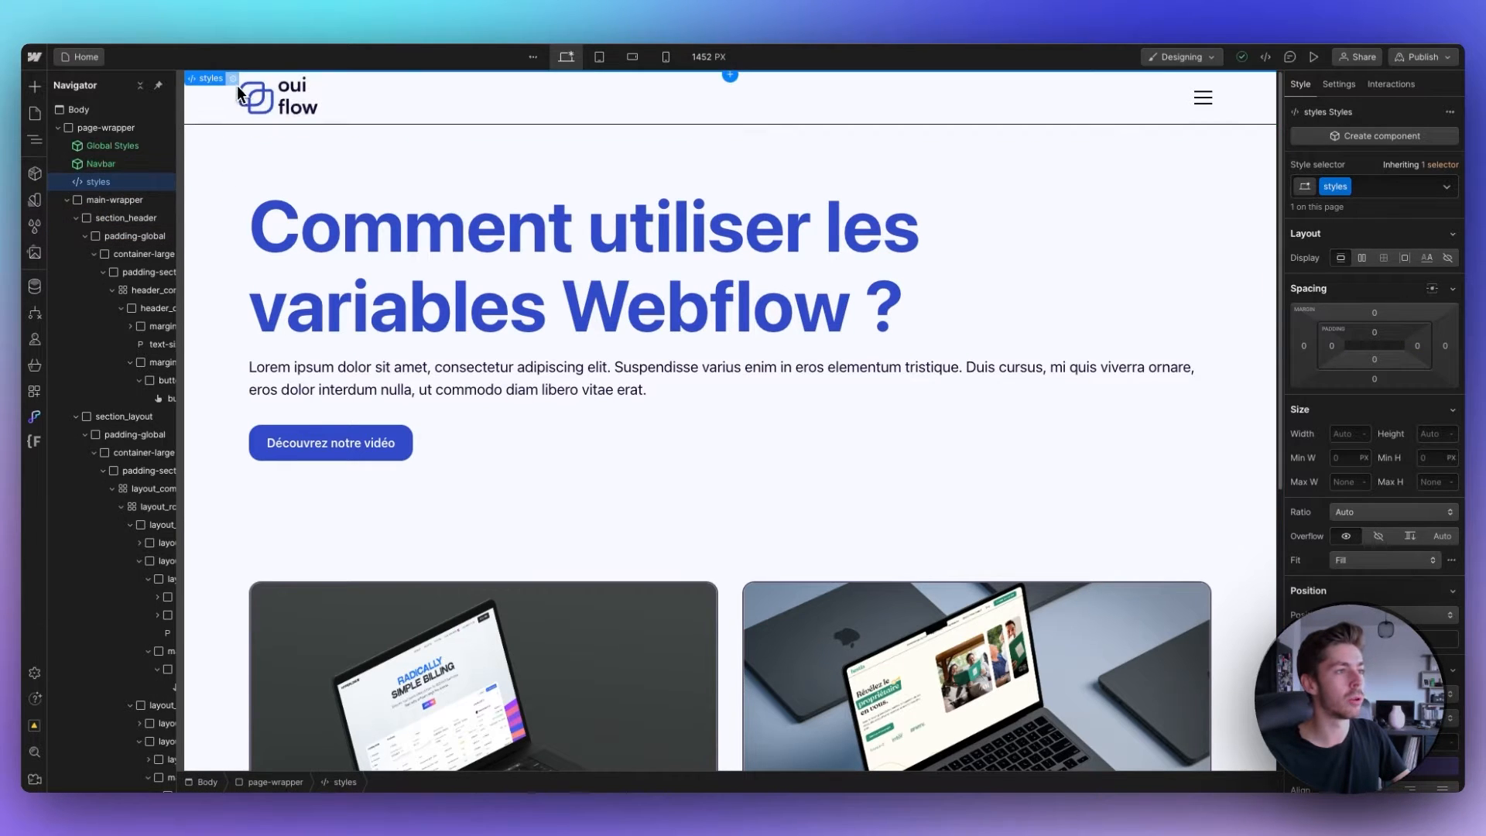
Review the styles embed's media queries that reassign --padding-page--main for the tablet and mobile breakpoints.
left_click(234, 81)
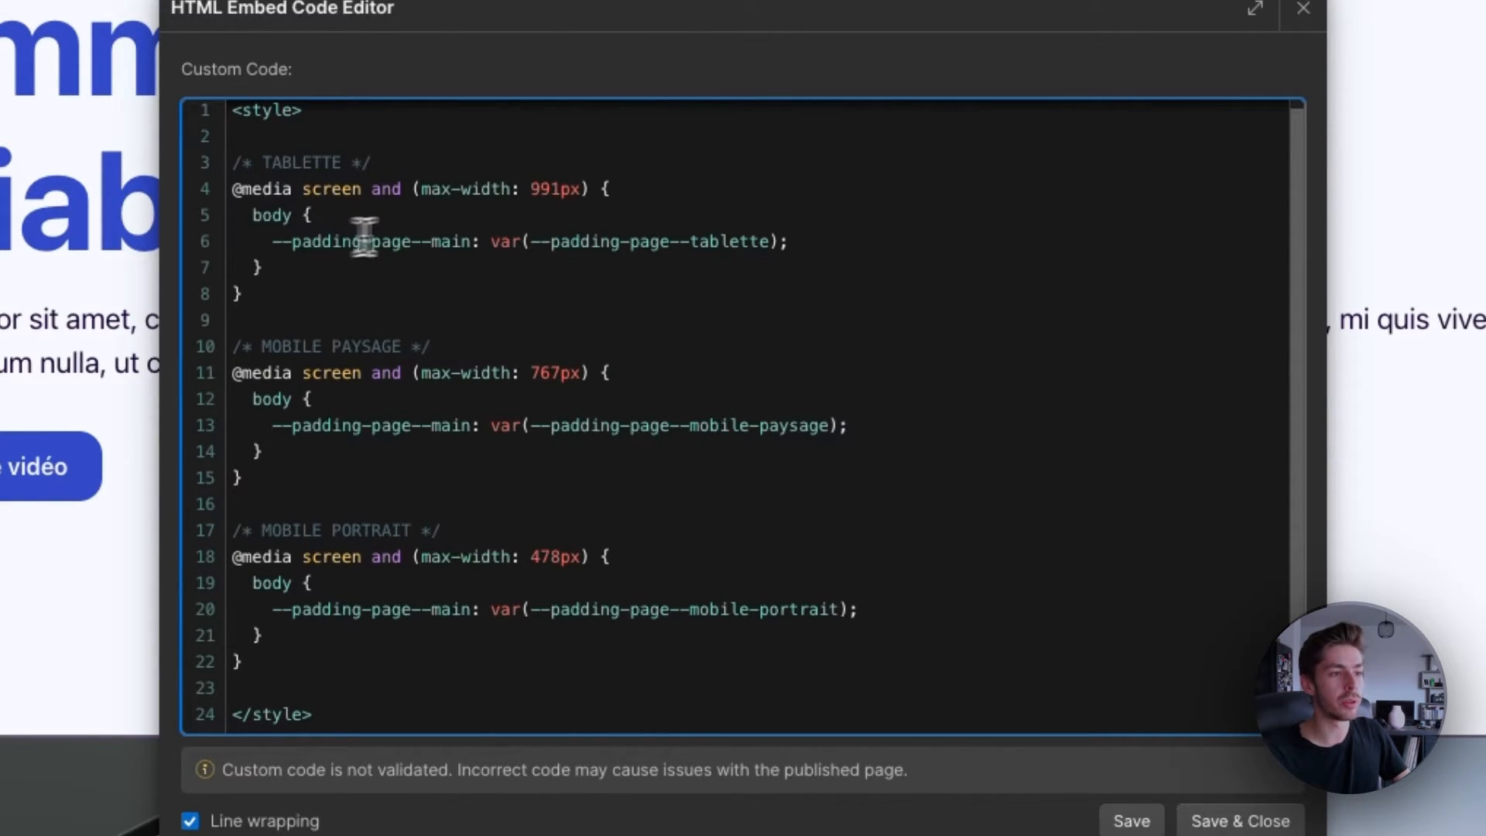
left_click_drag(267, 242, 474, 241)
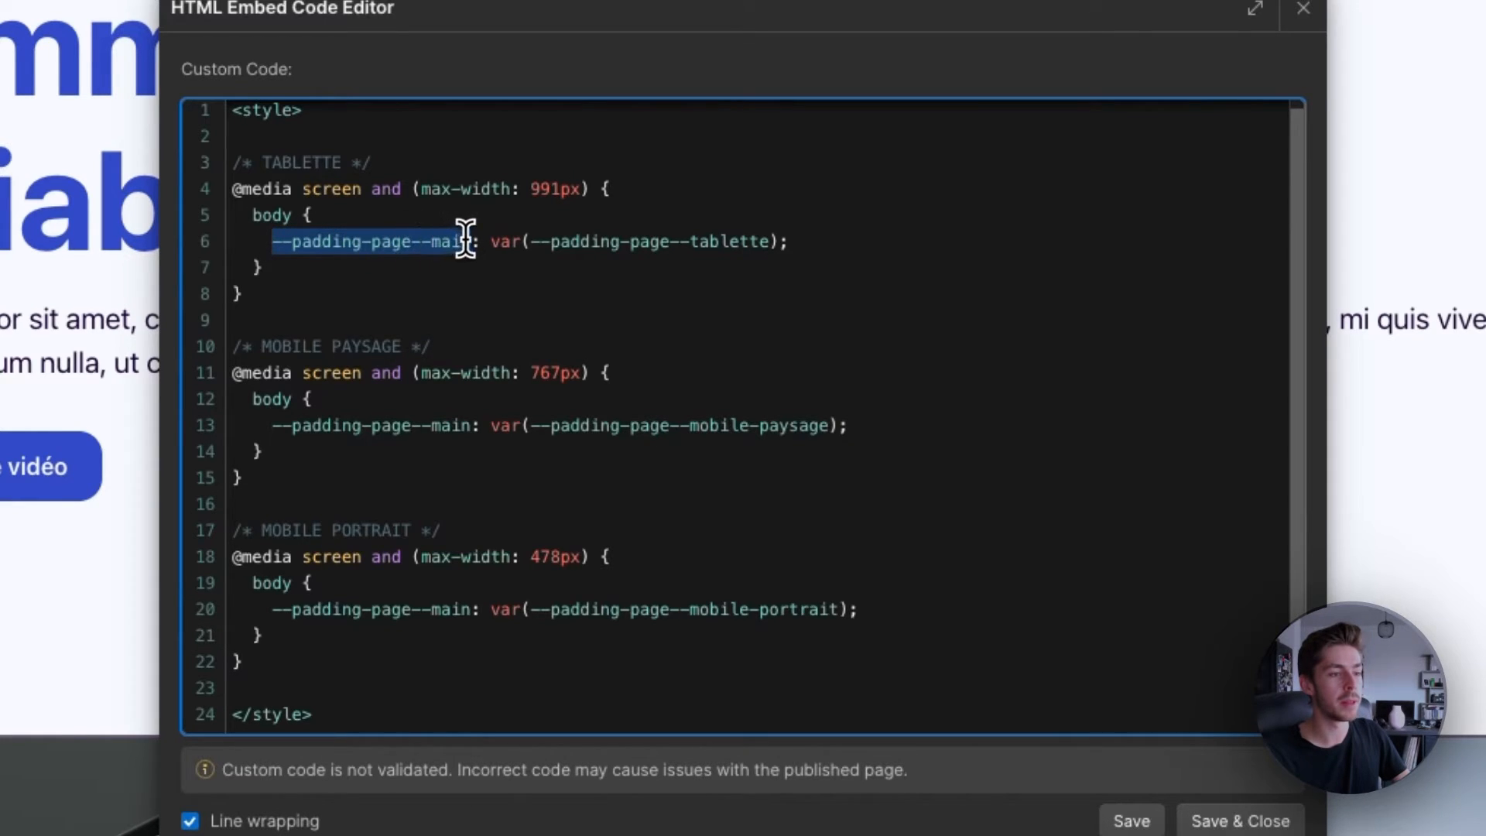
left_click(485, 244)
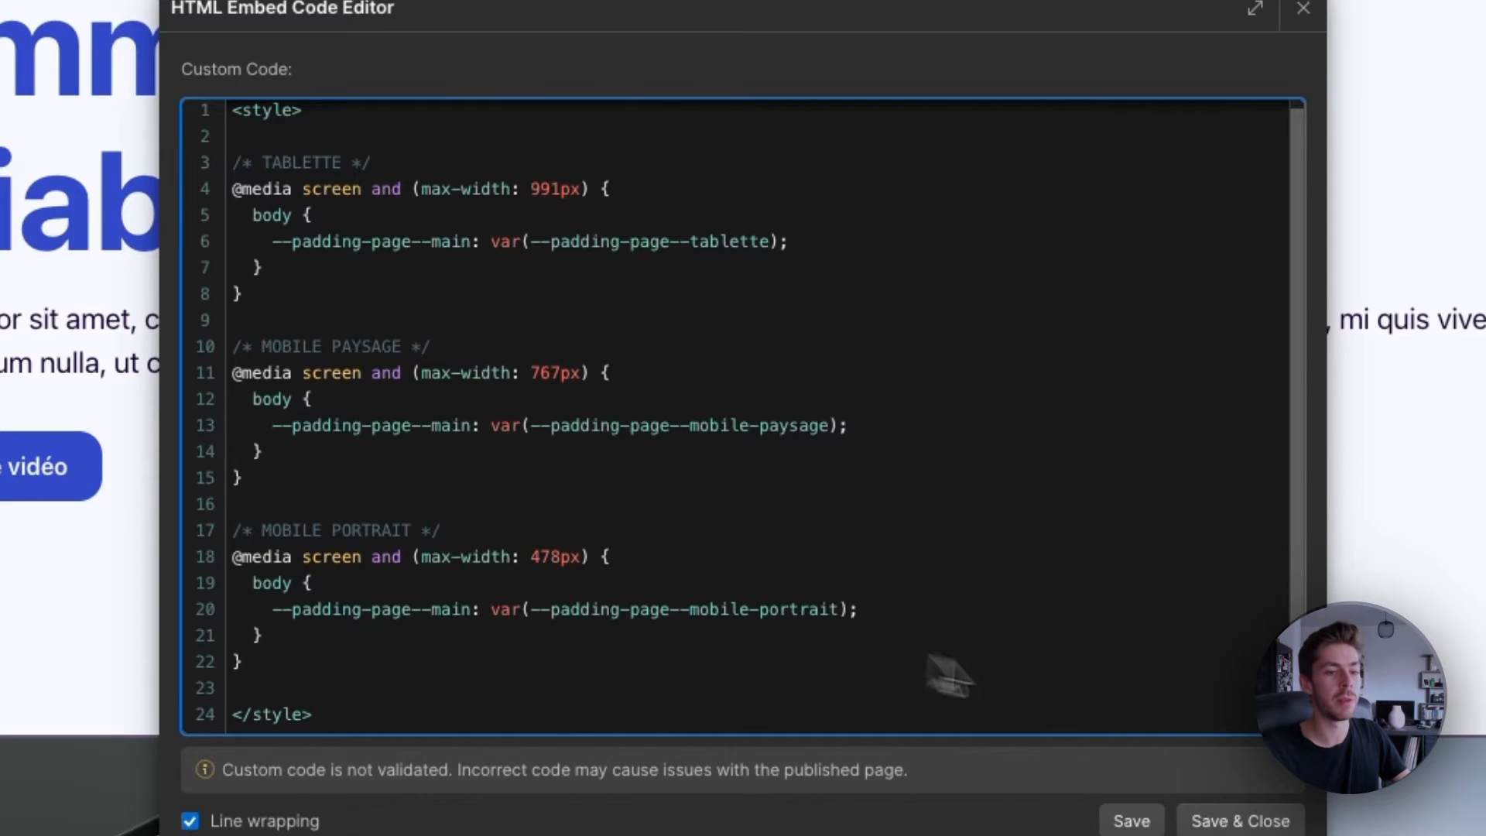
left_click(1240, 821)
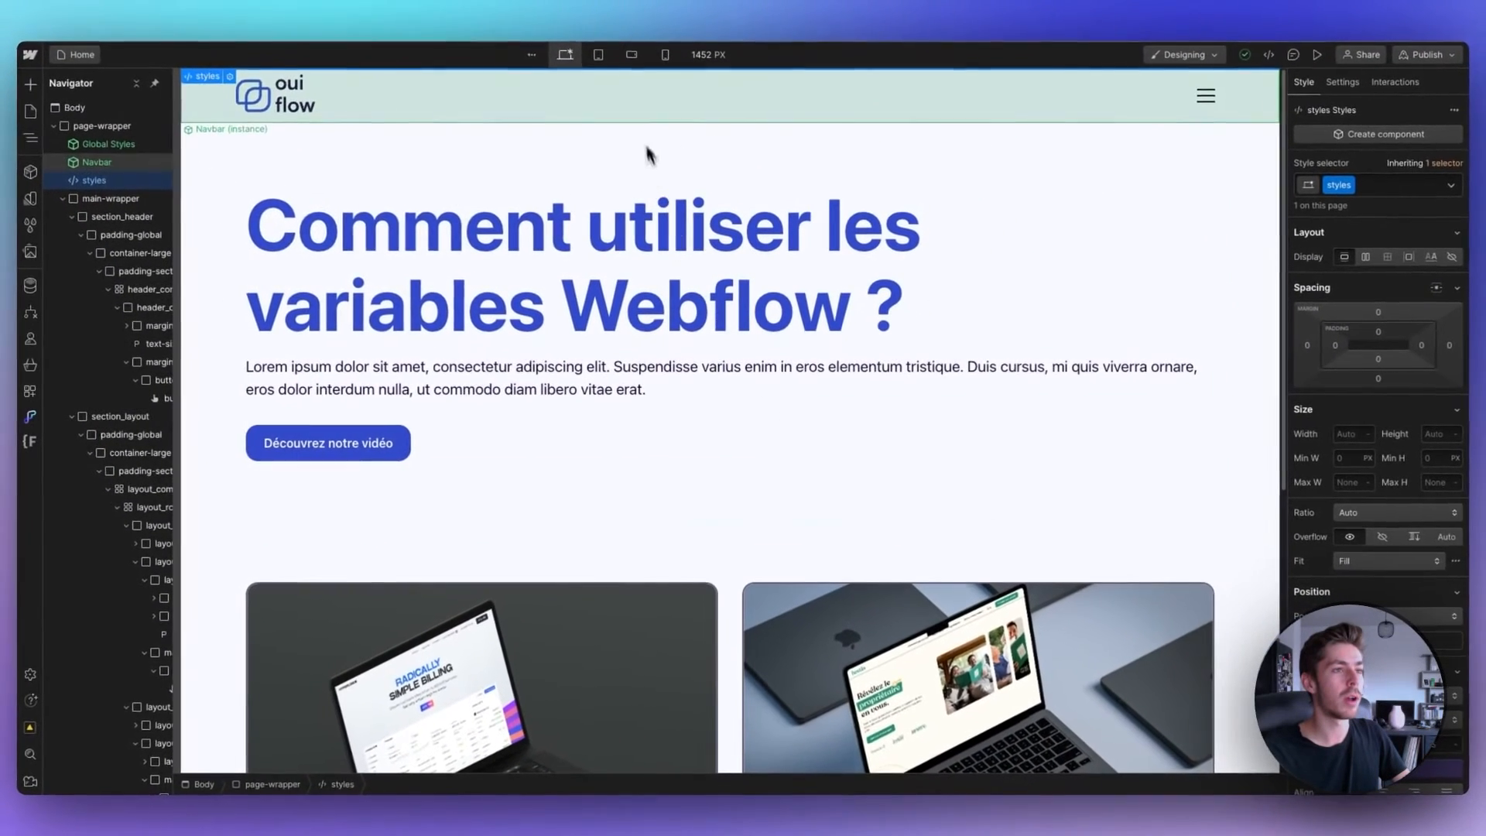
Check the page padding at the tablet, mobile landscape and mobile portrait breakpoints, and return to the desktop view.
left_click(590, 34)
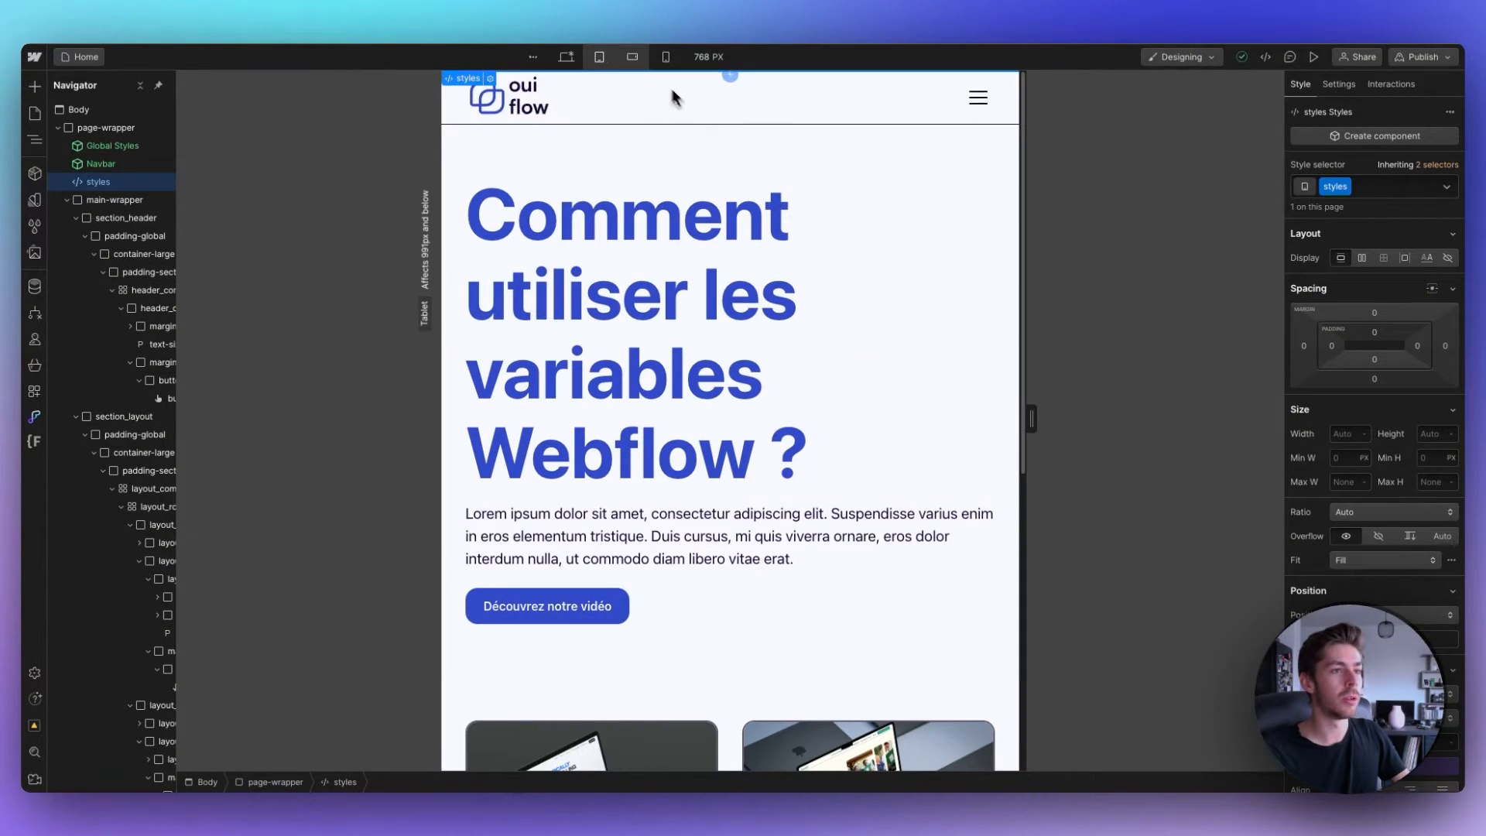
left_click(632, 57)
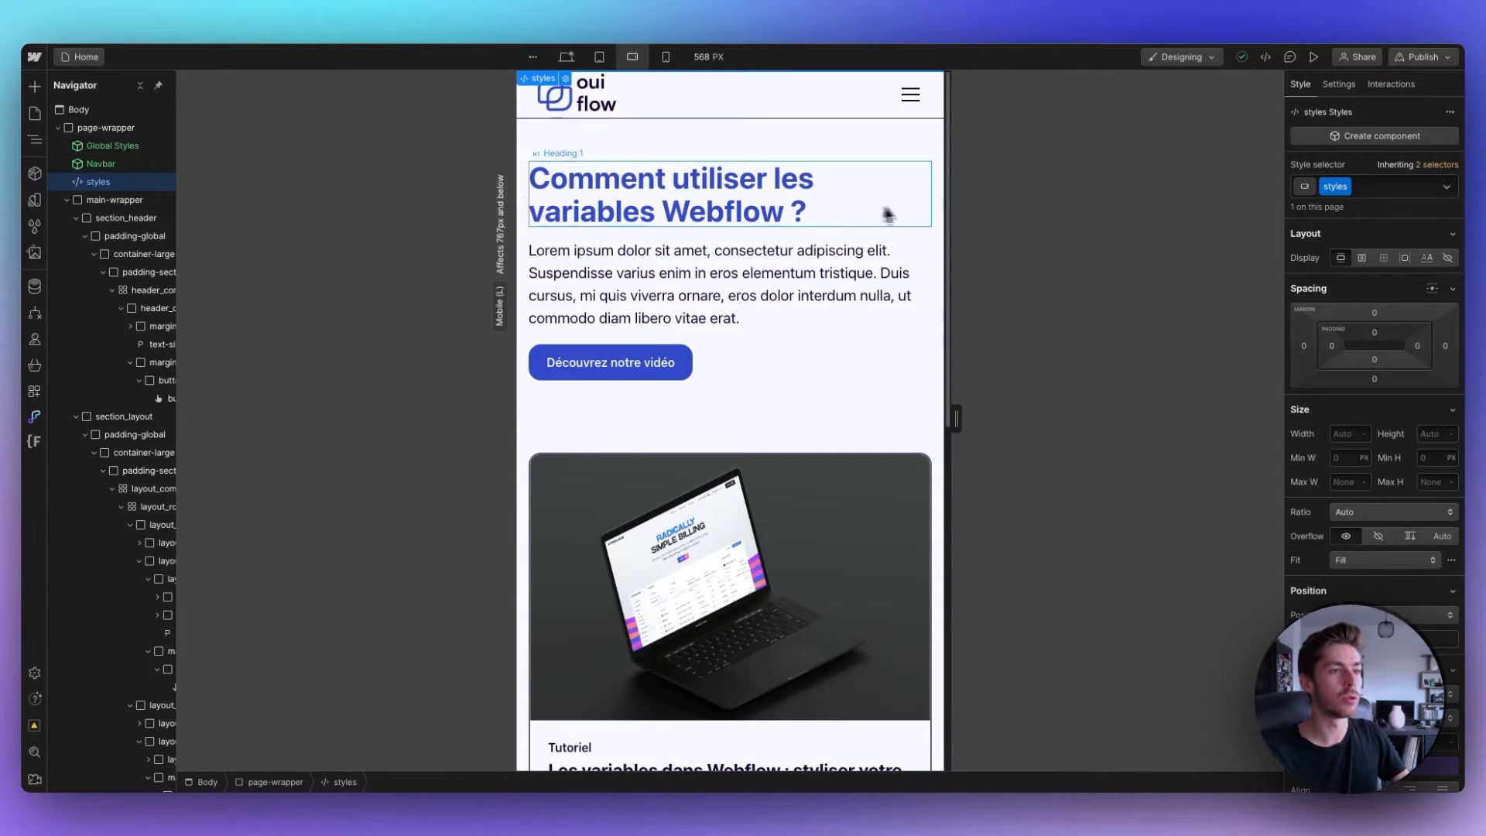
left_click(666, 57)
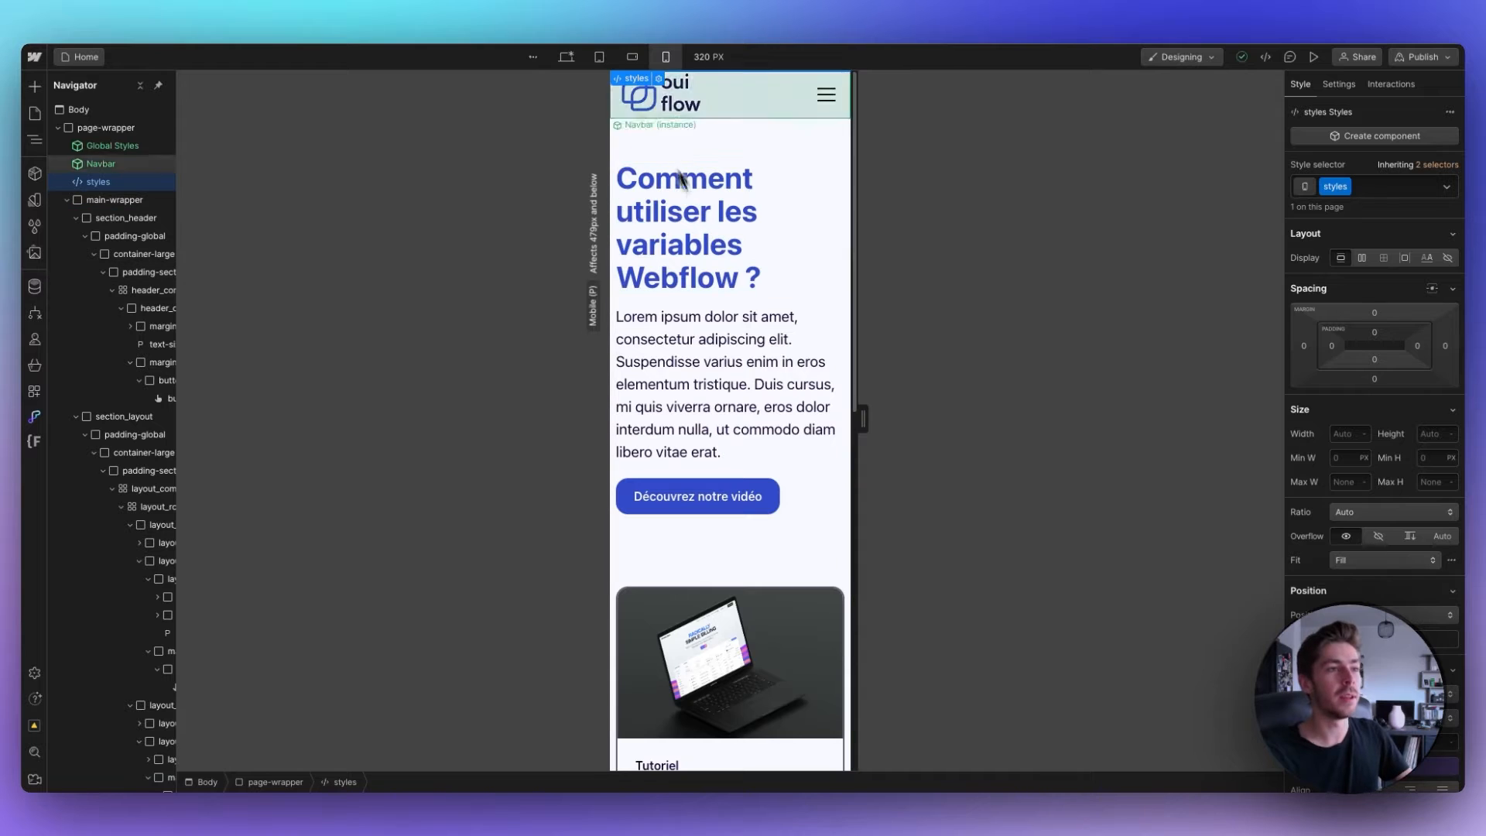
left_click(599, 57)
left_click(566, 56)
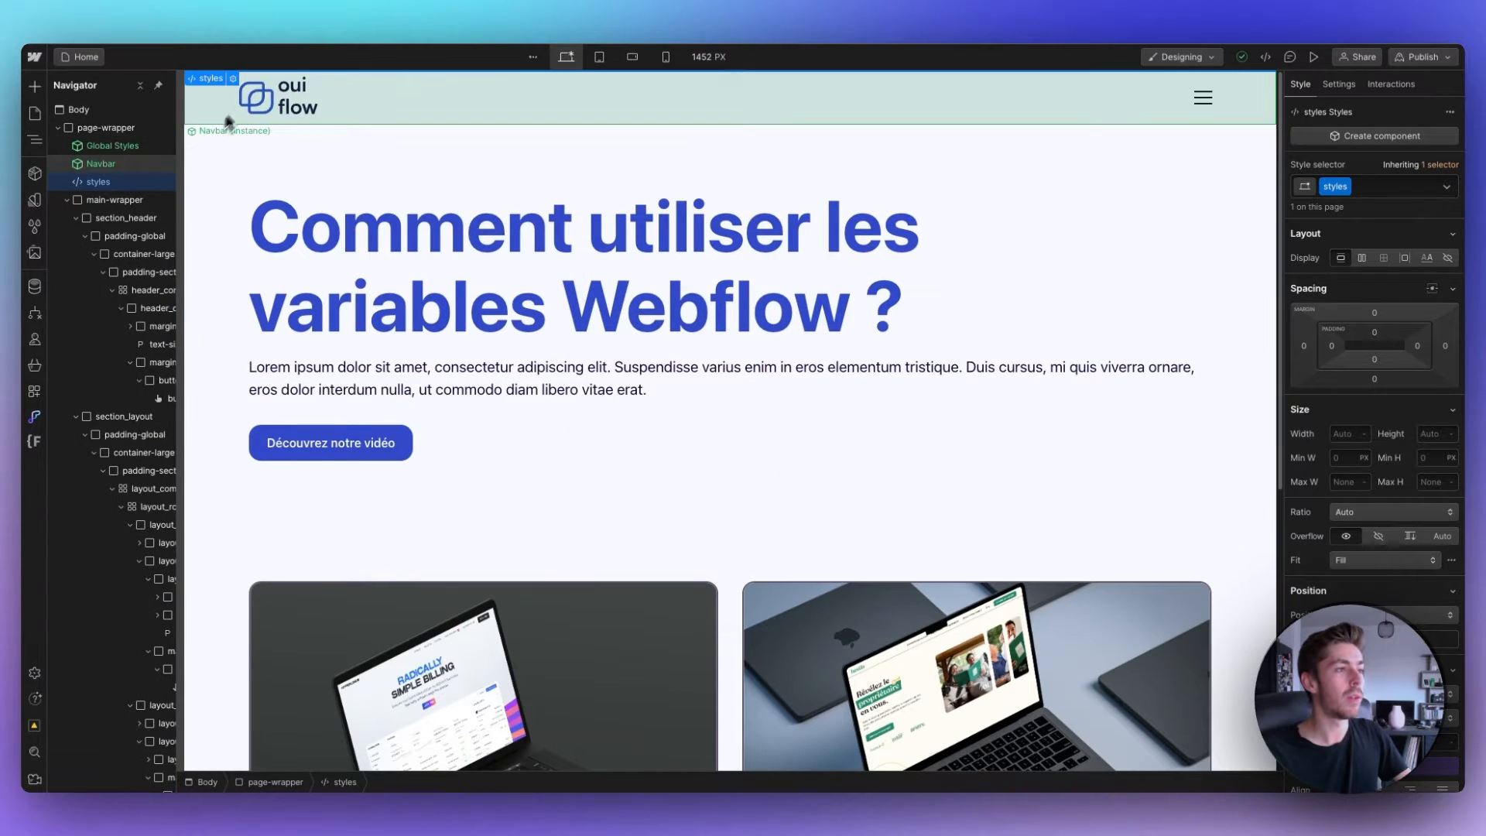
Try adding a --border-radius--main declaration below the padding line in the tablet media query of the styles embed.
left_click(233, 78)
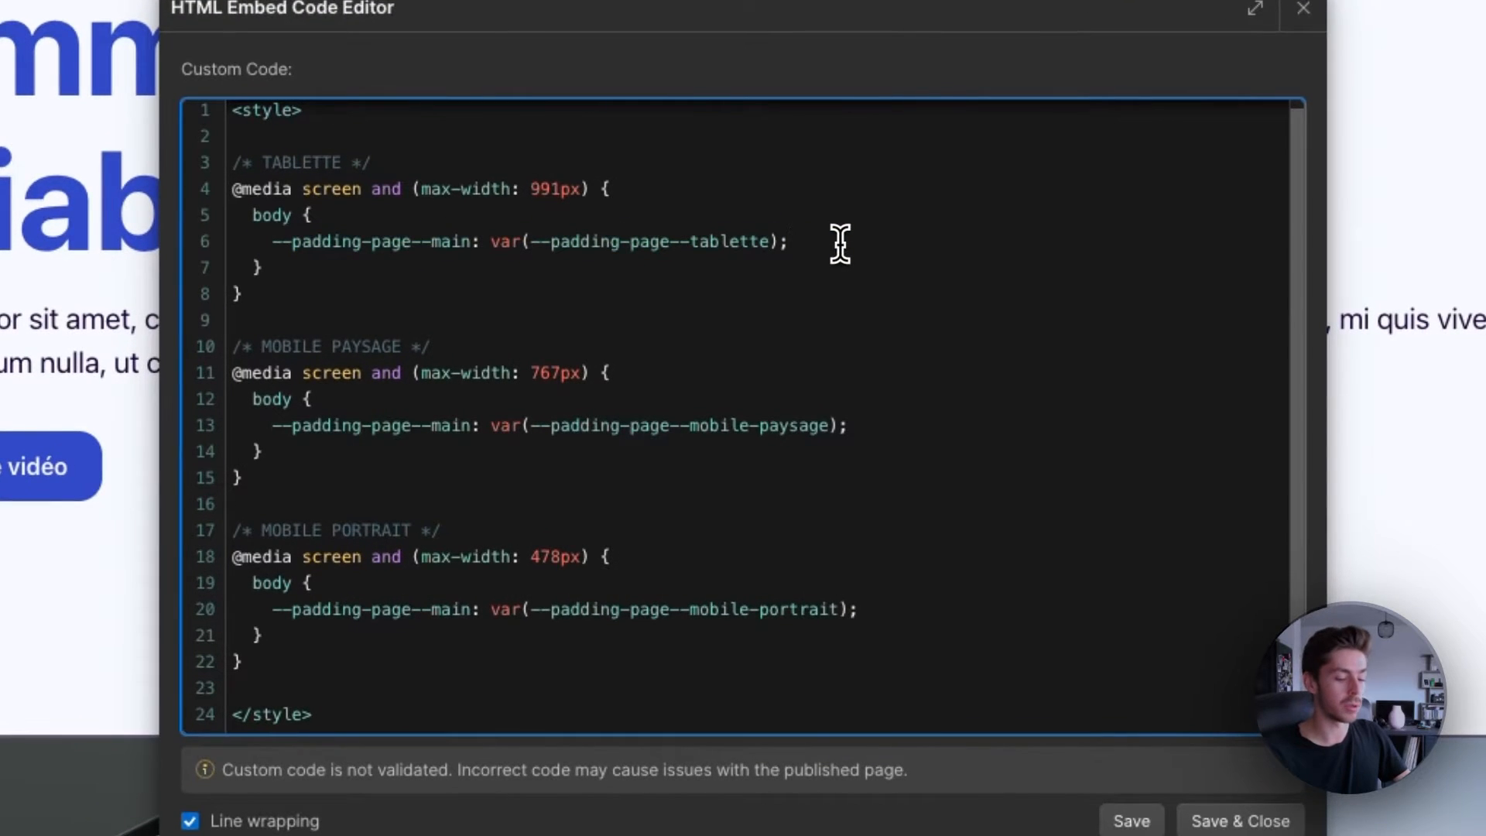
key("Return")
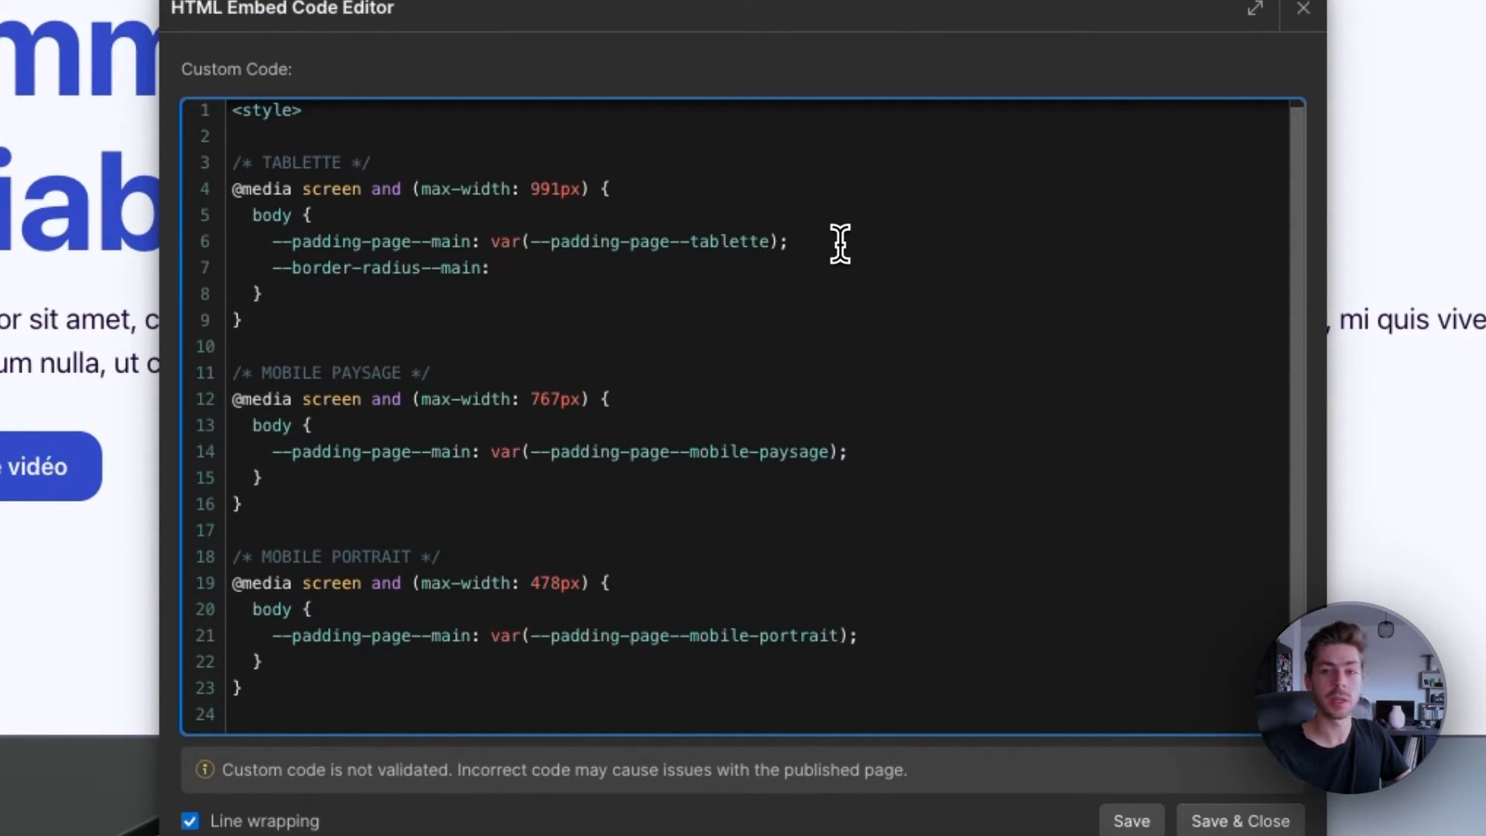
type("--border-radius--main:")
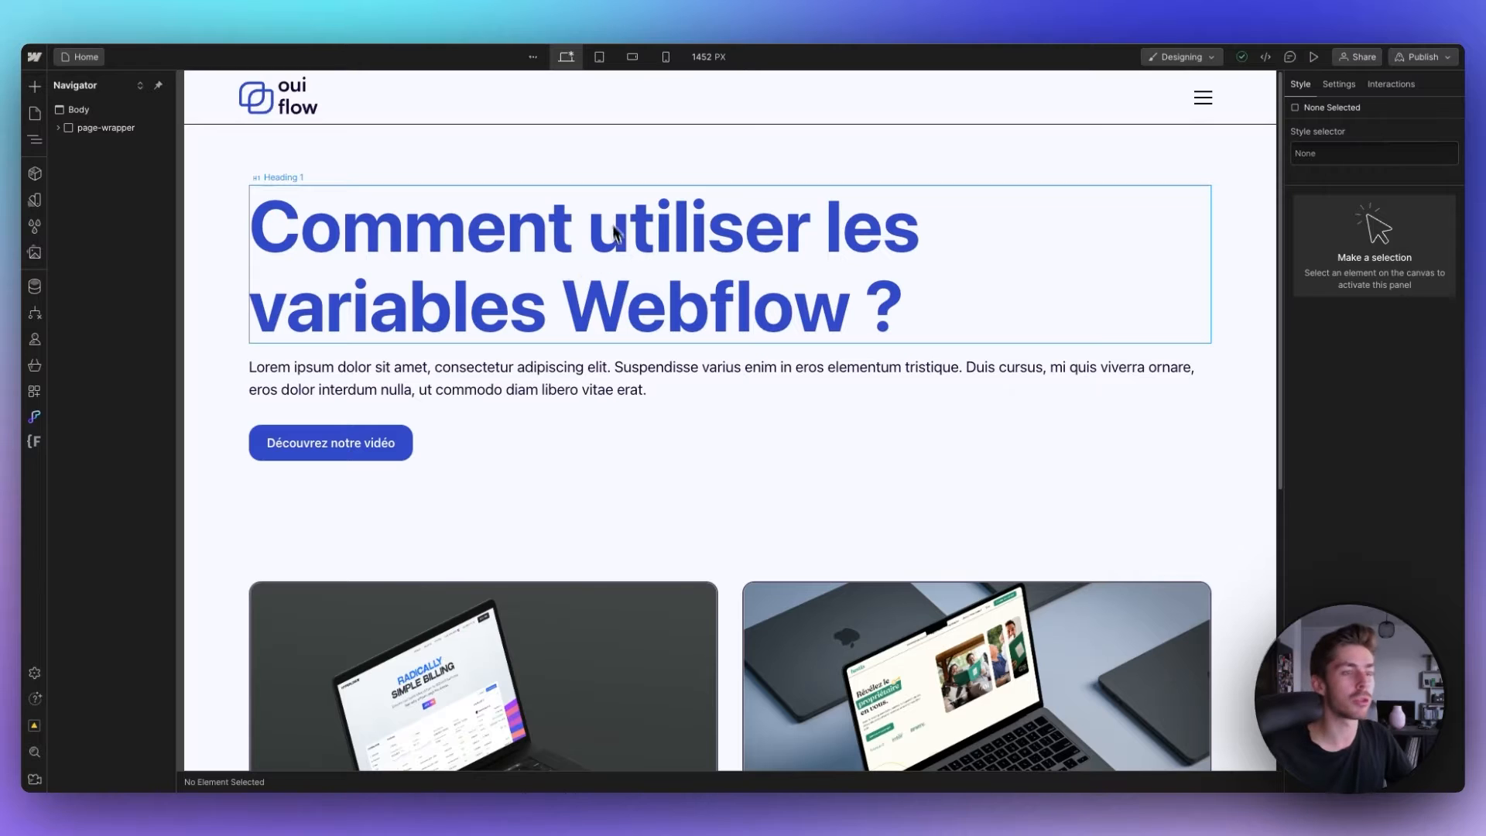
Create a font family variable named paragraph inside a new Typos group.
left_click(35, 200)
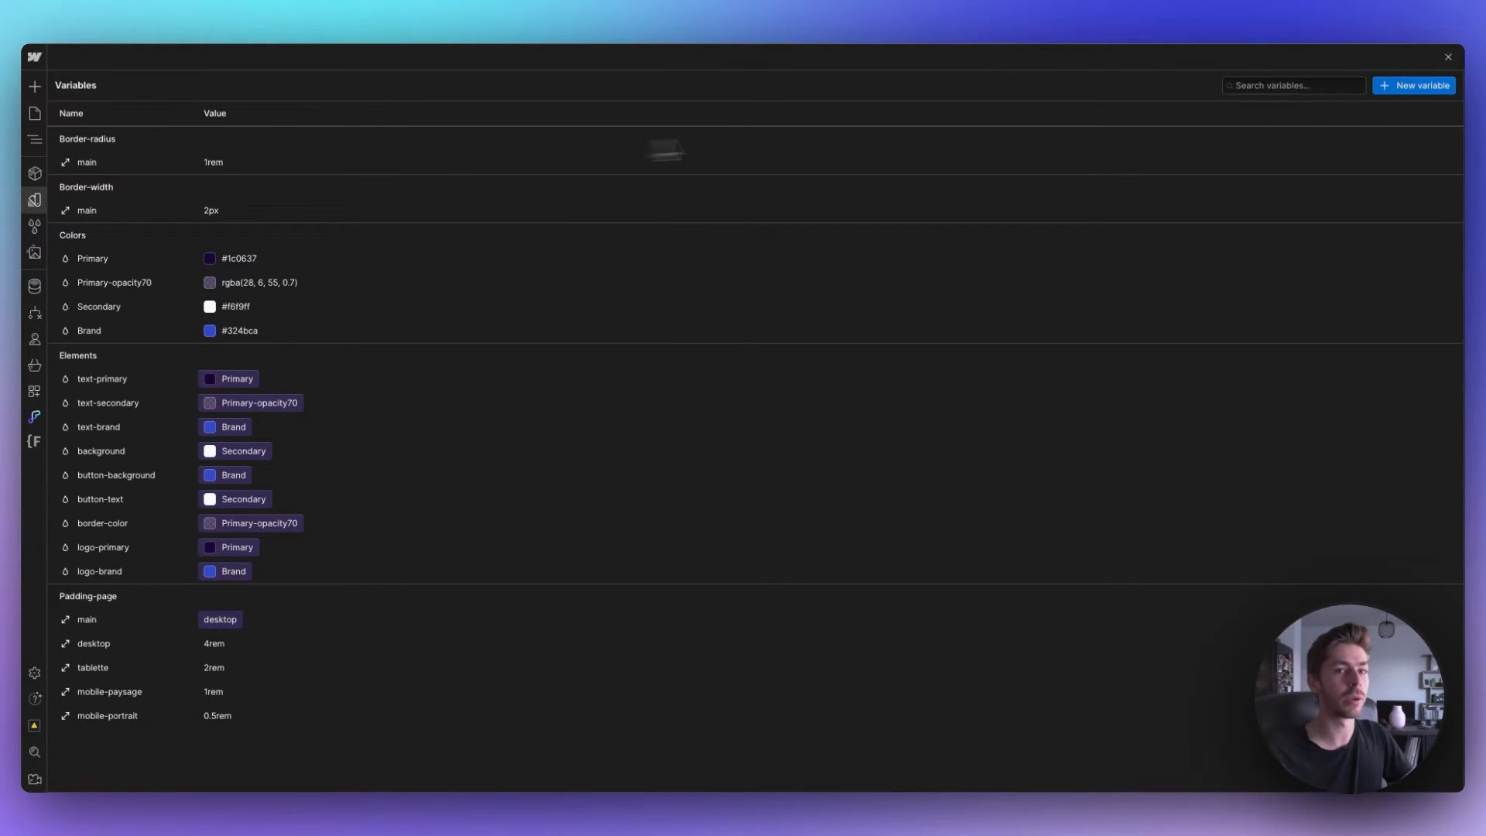
left_click(1421, 88)
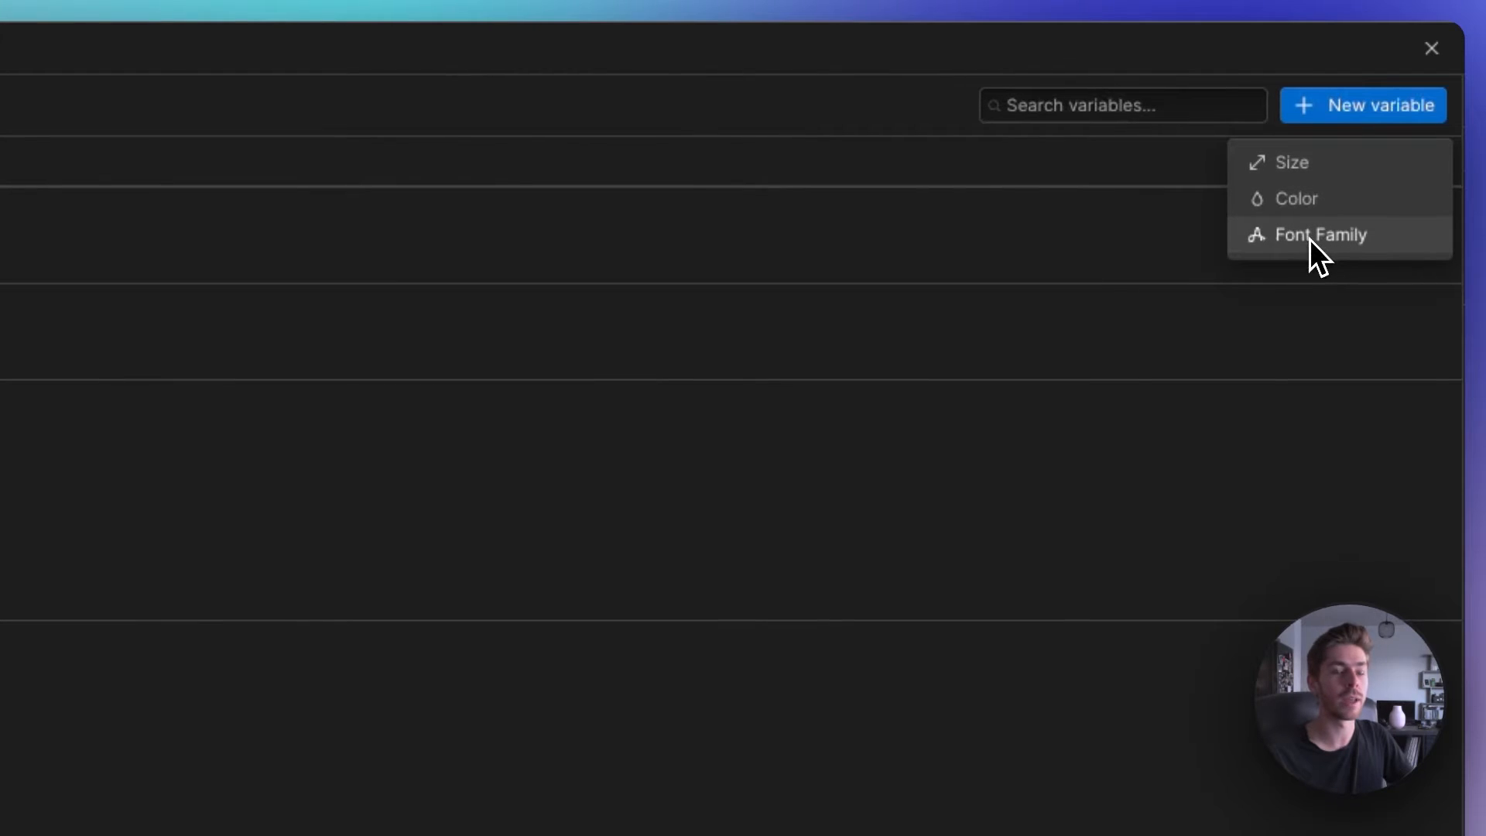
left_click(1310, 236)
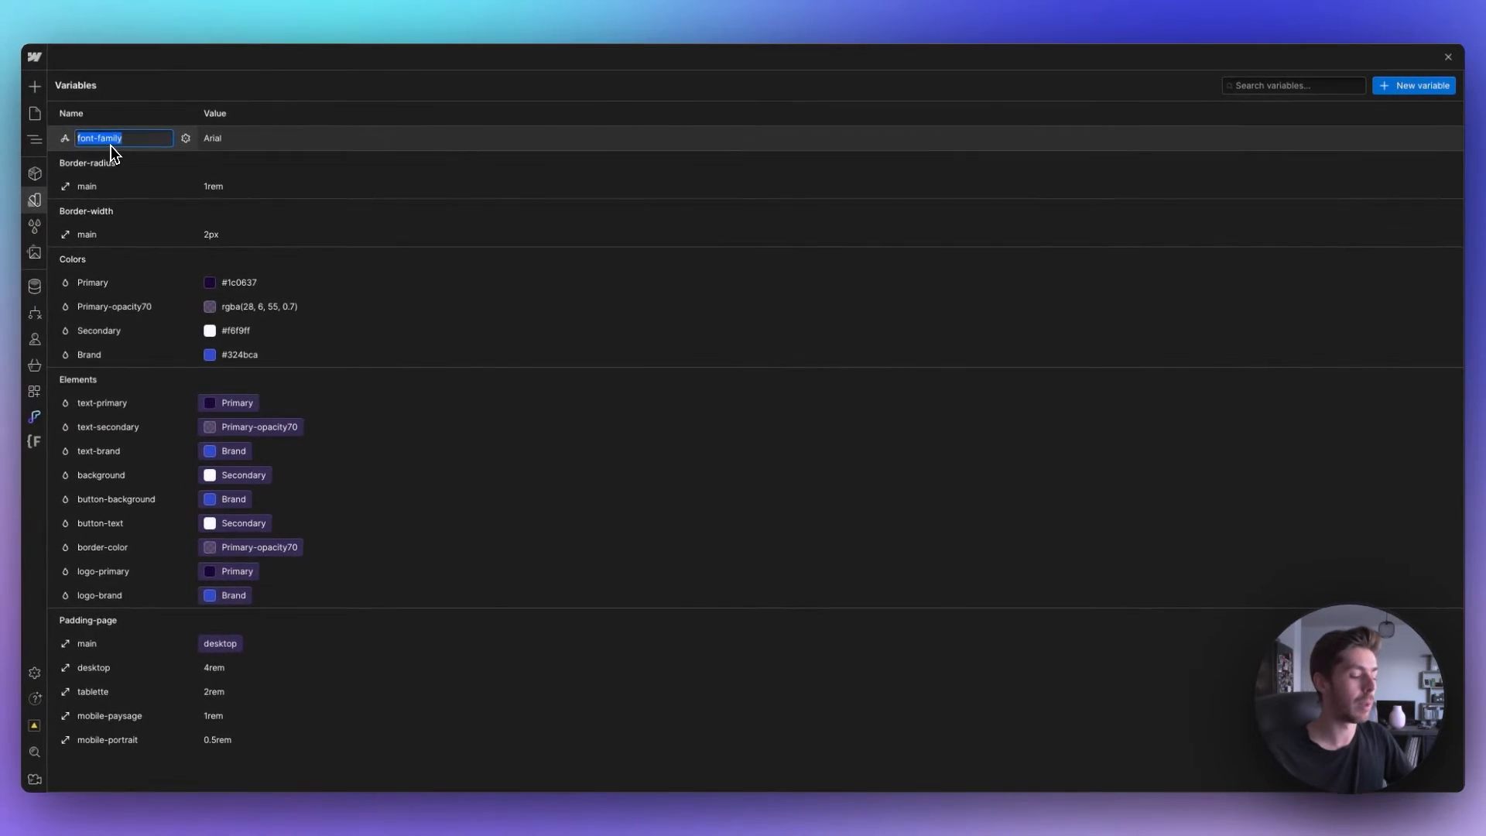
type("Typos/")
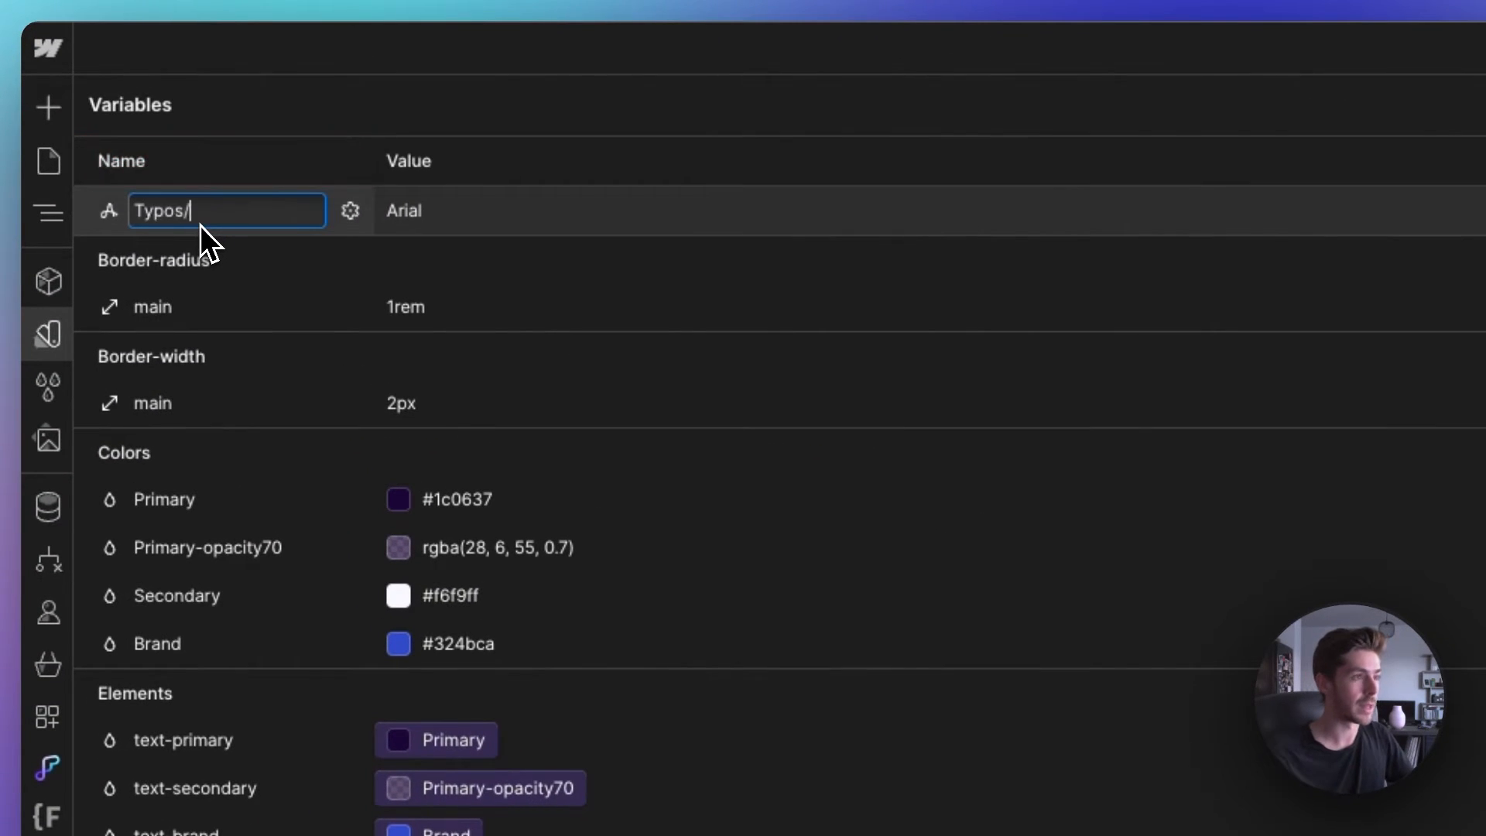
type("paragraph")
key("Return")
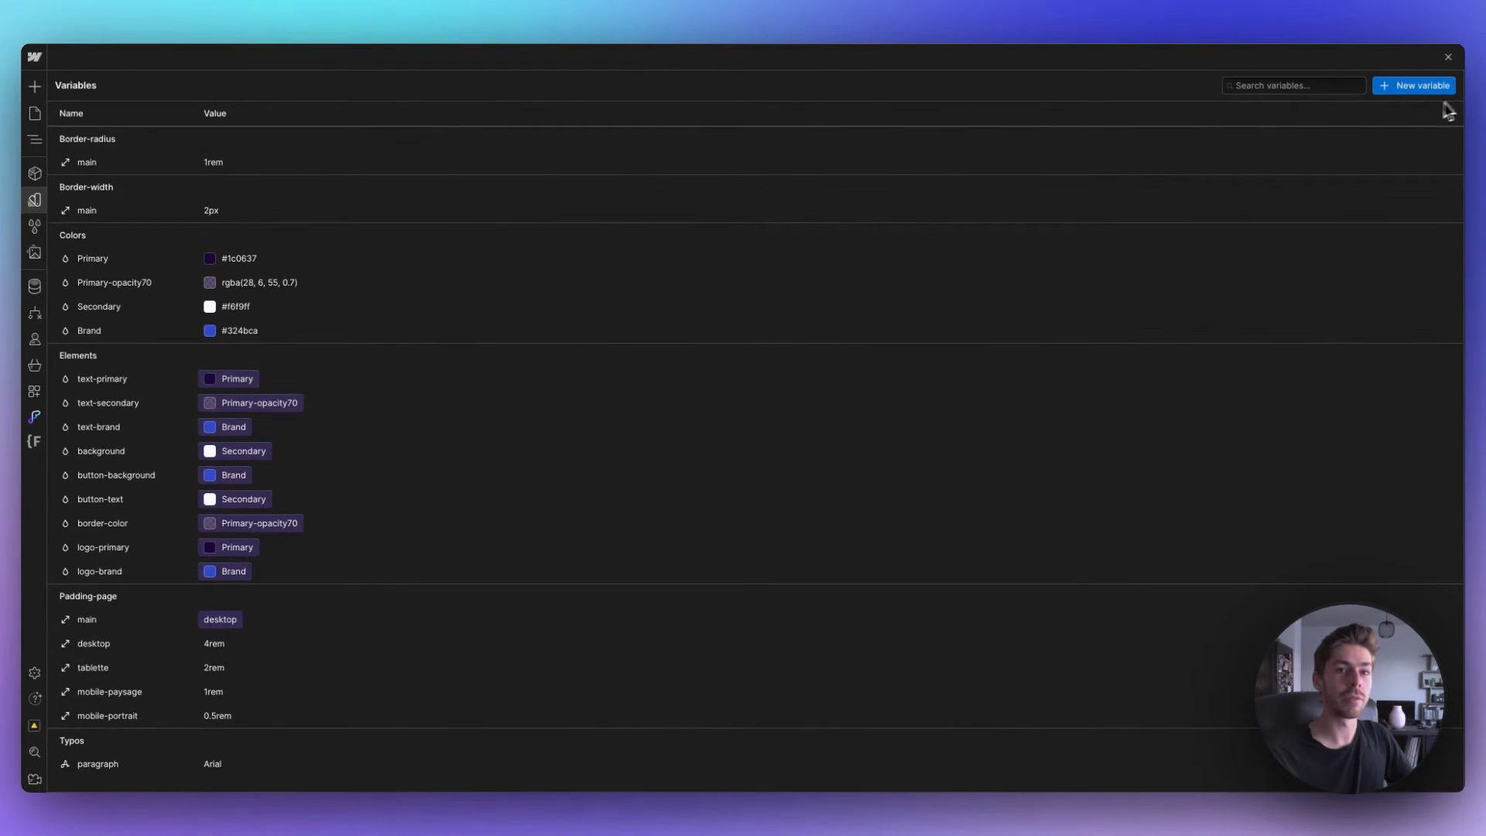
Add a Headings font family variable to the Typos group, and set paragraph to Poppins and Headings to Raleway.
left_click(1421, 87)
left_click(1401, 149)
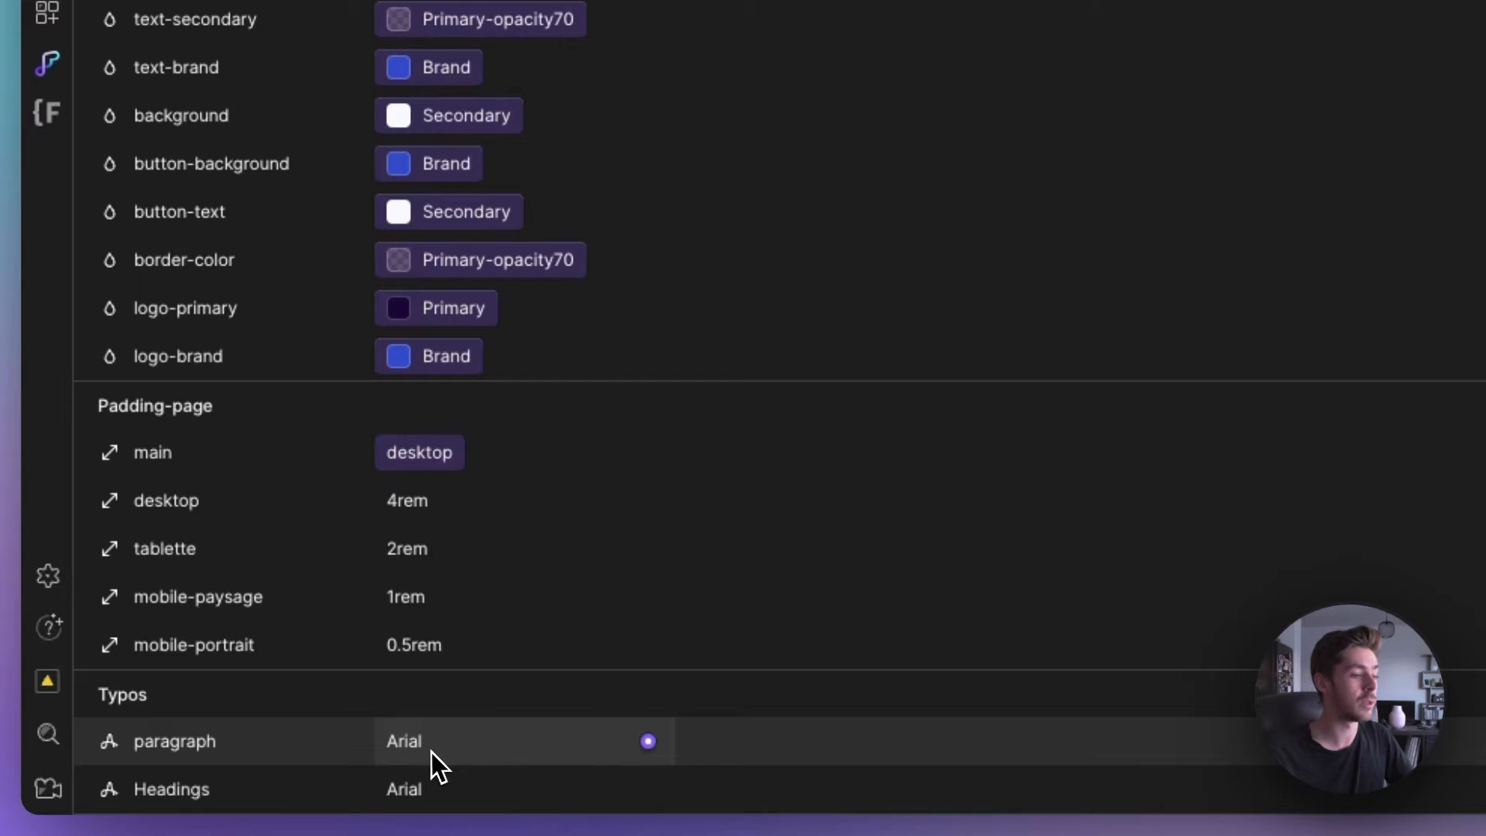
left_click(430, 753)
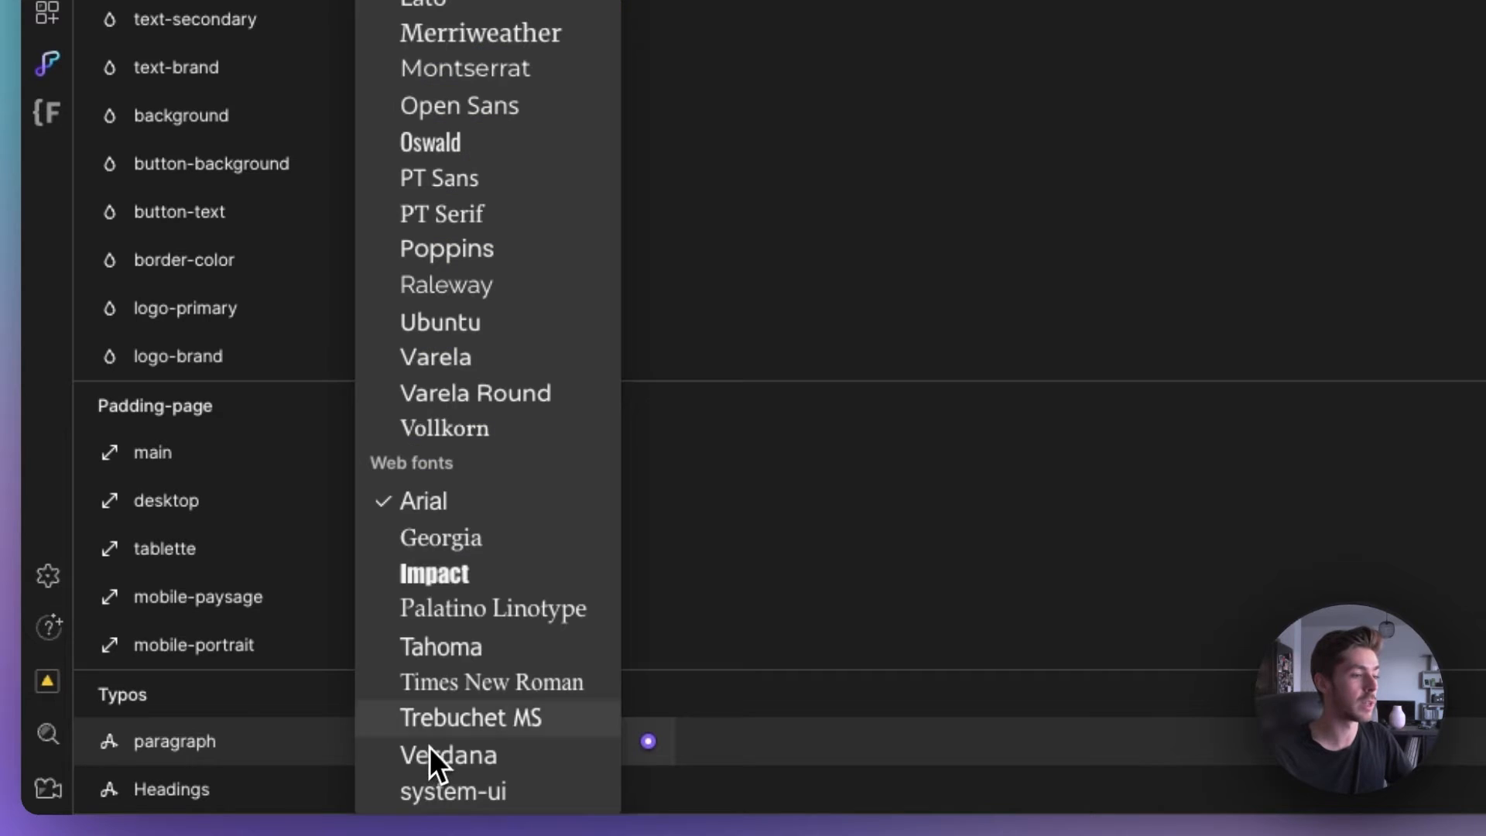
left_click(457, 256)
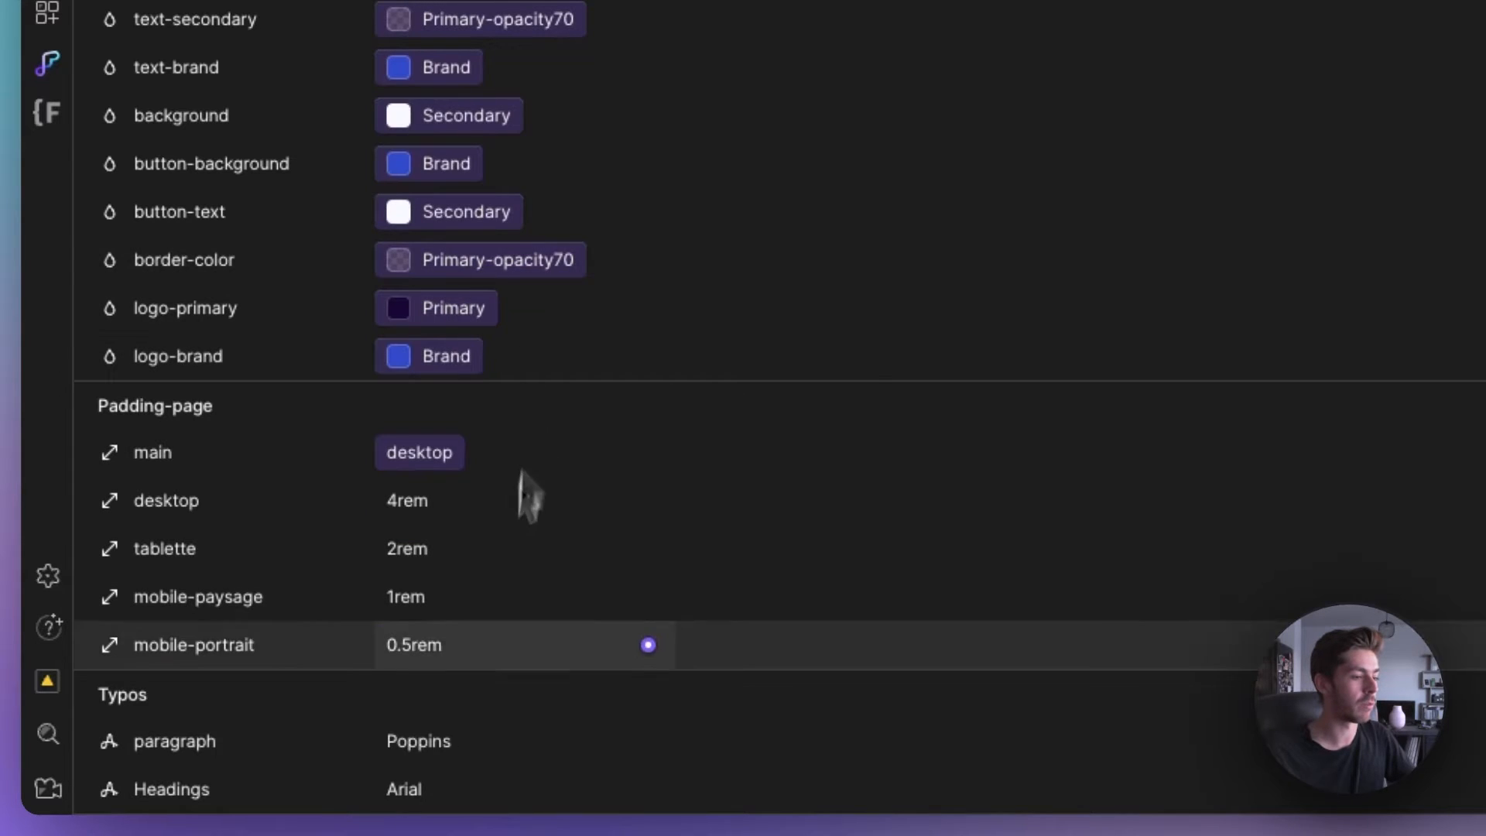
left_click(405, 791)
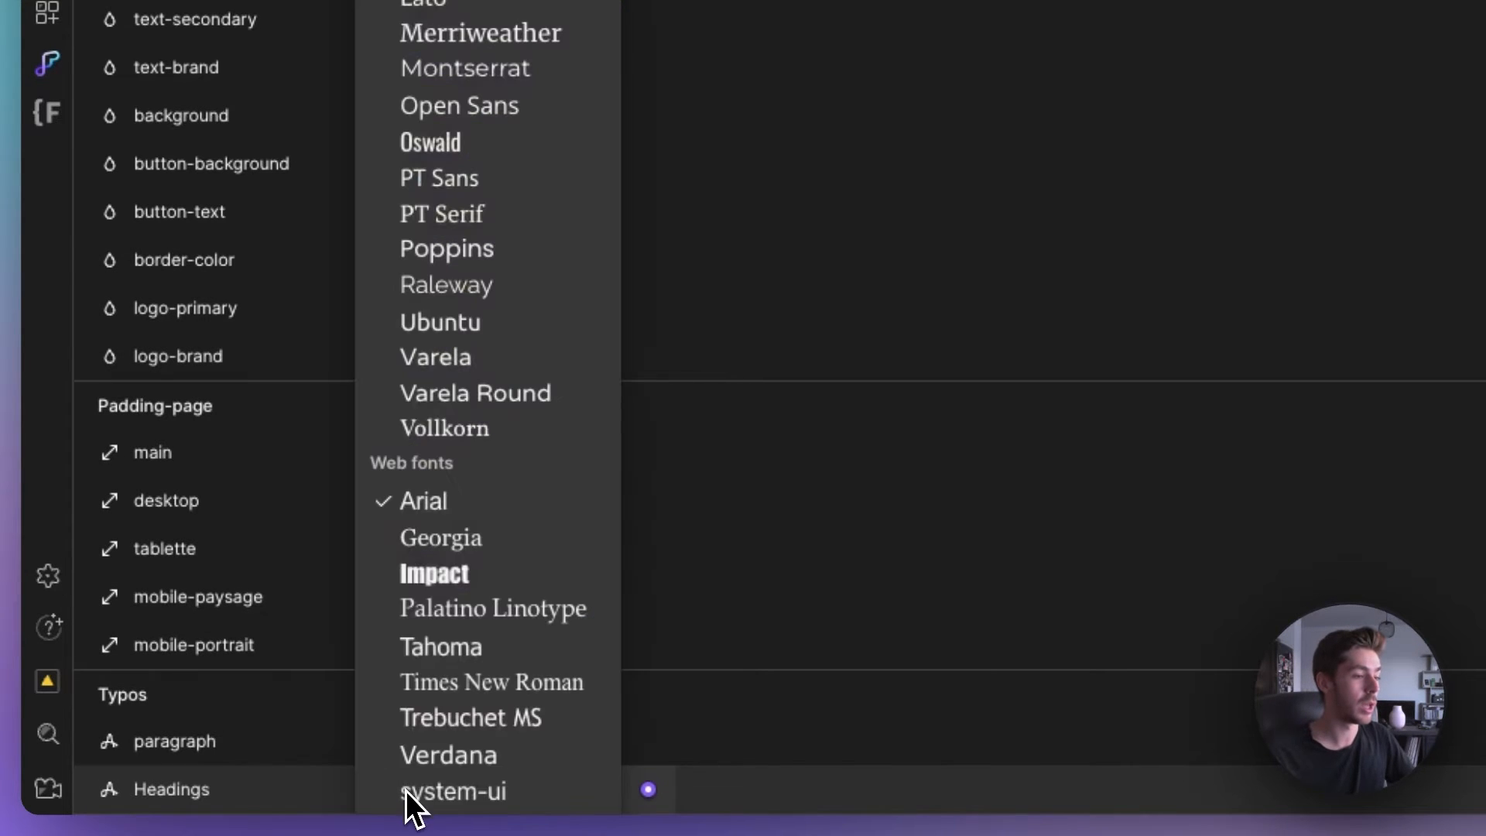
left_click(475, 288)
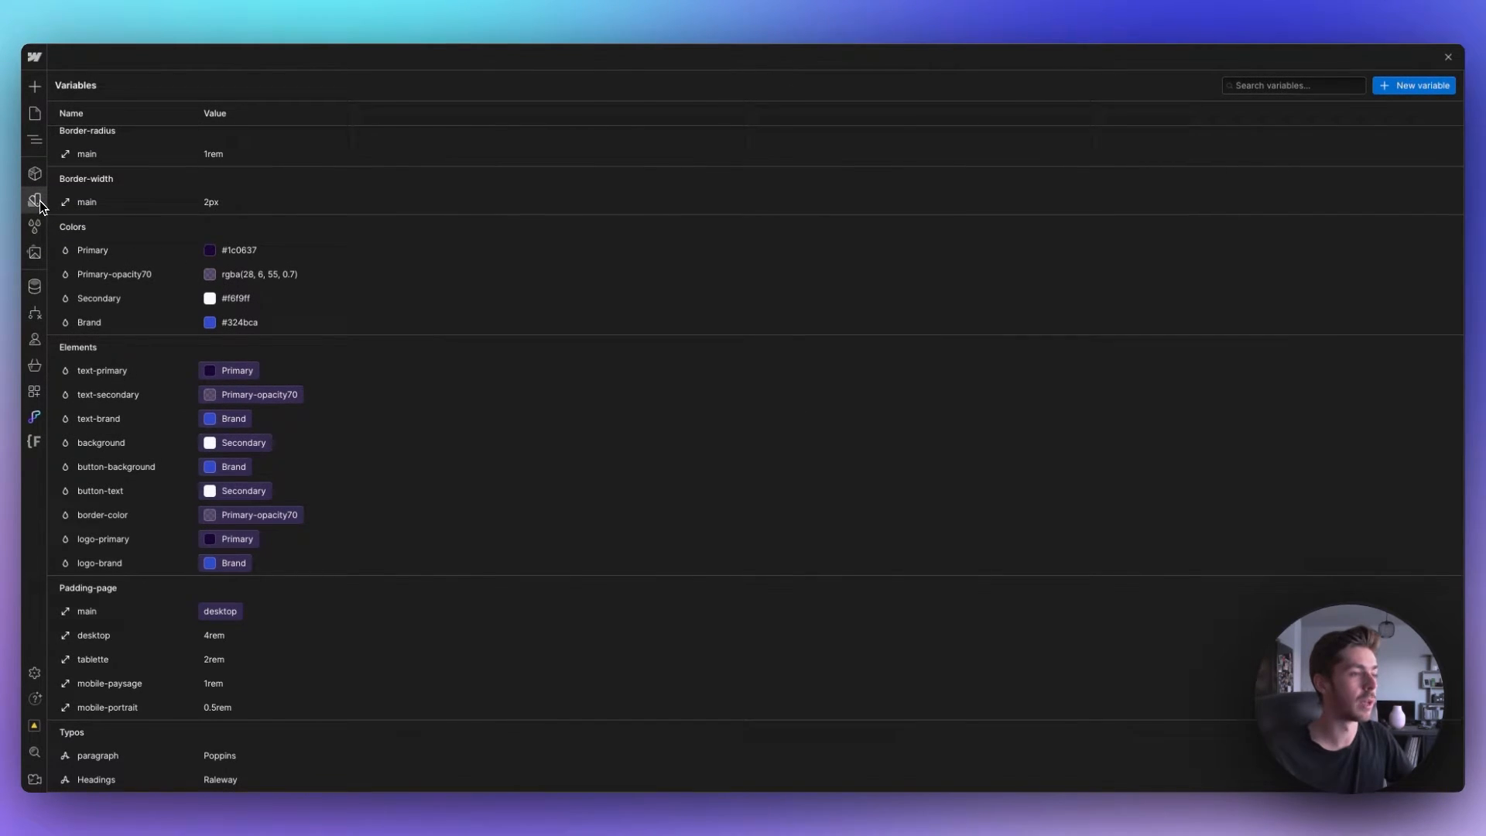
left_click(40, 202)
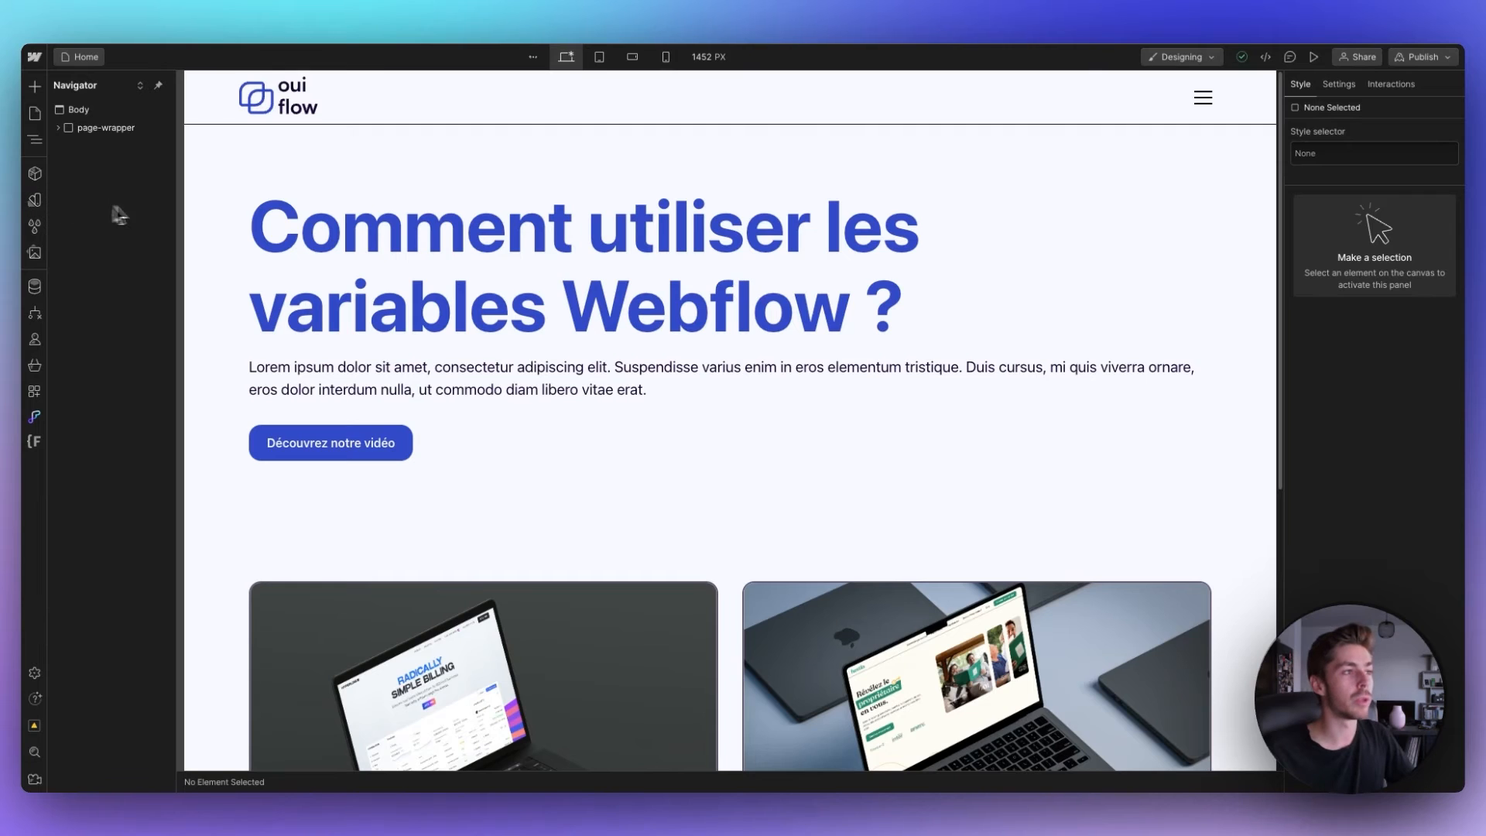
Bind the font of the page's Body tag to the paragraph variable from the Typos group.
left_click(92, 114)
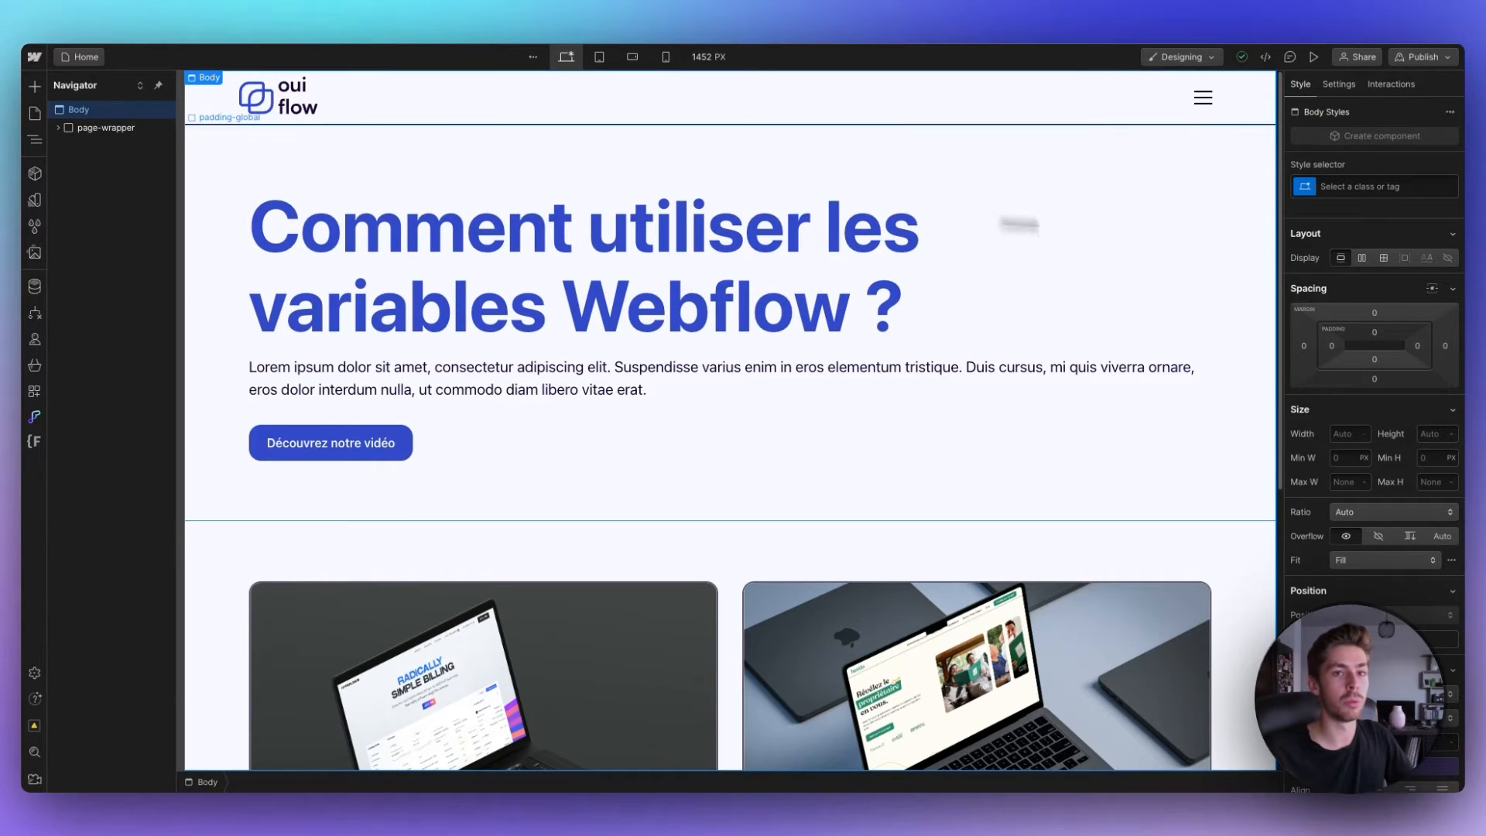
left_click(1350, 186)
left_click(1329, 271)
scroll(1238, 433, "down", 5)
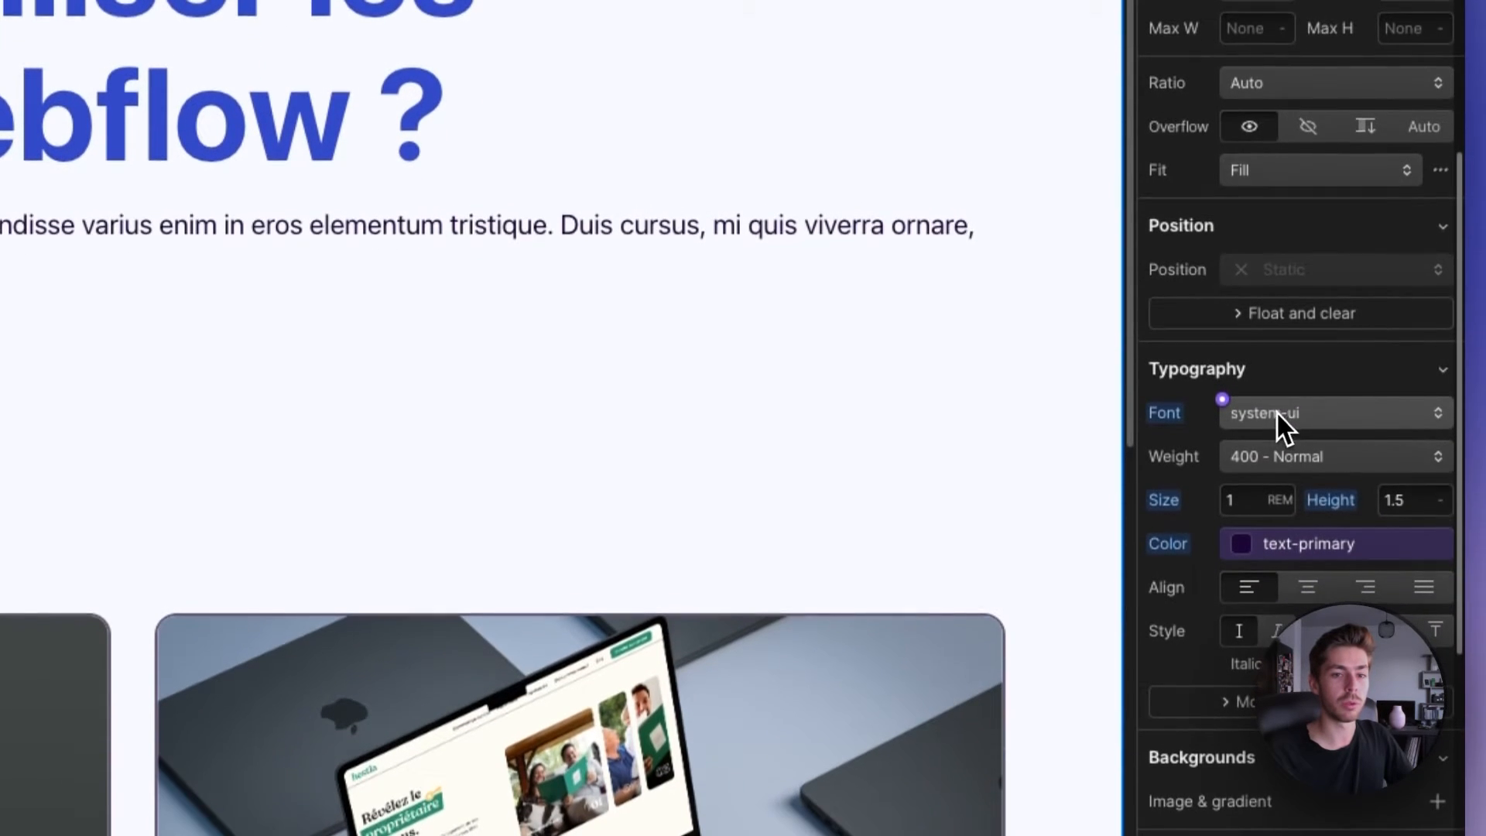
left_click(1275, 634)
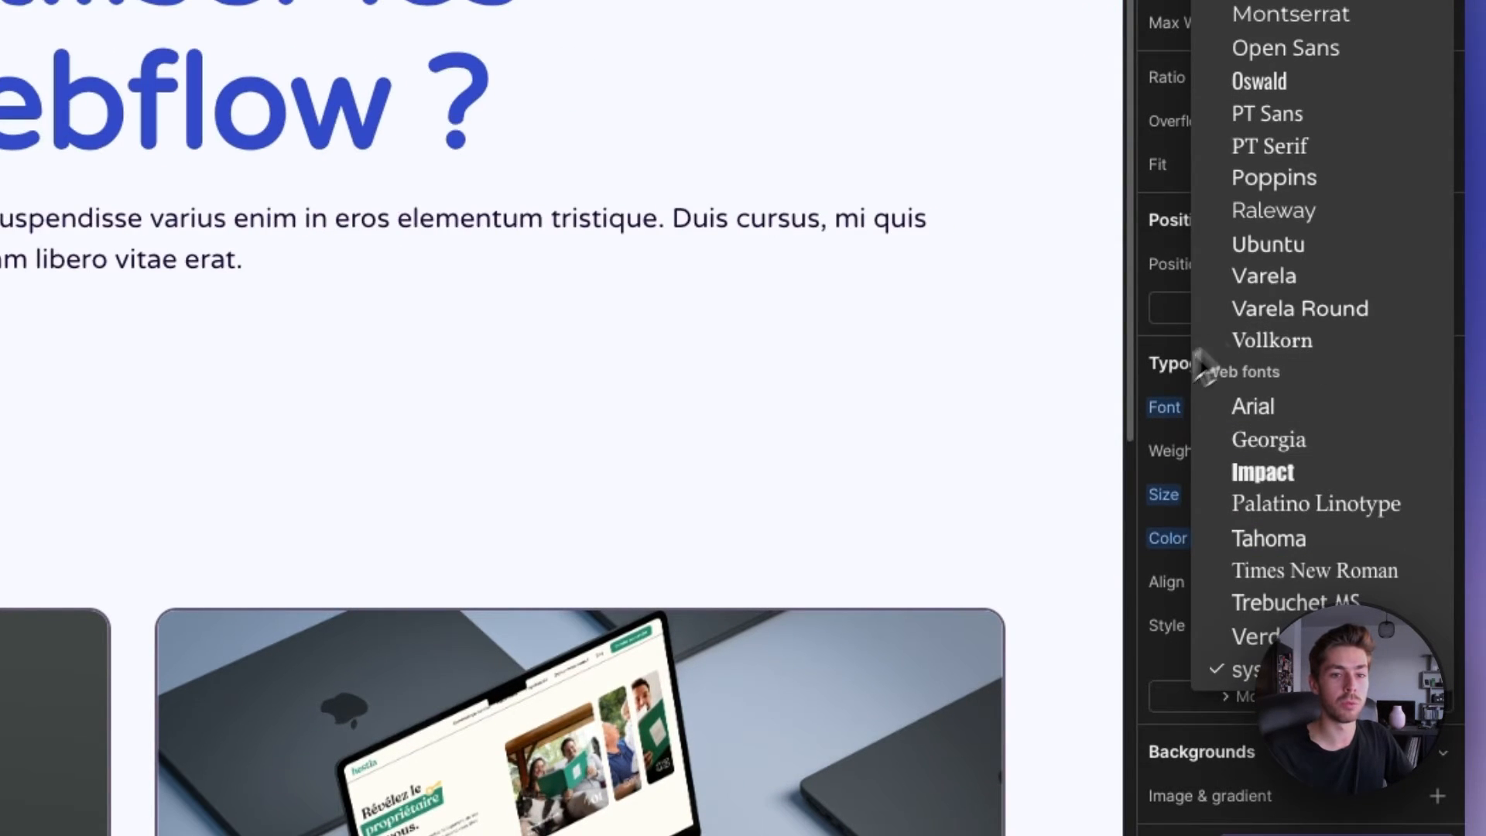
left_click(1158, 445)
left_click(1225, 395)
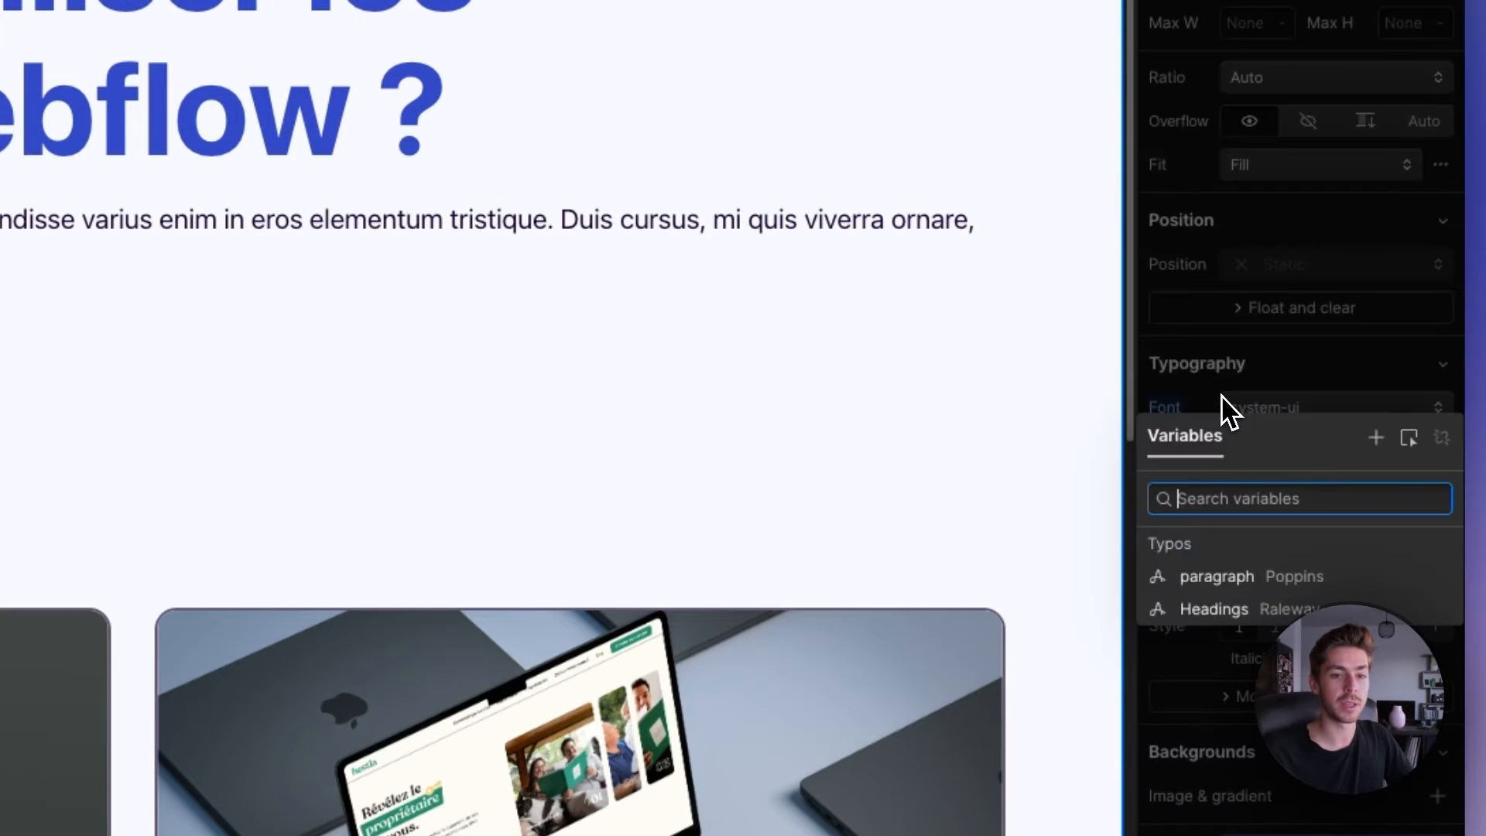
left_click(1260, 579)
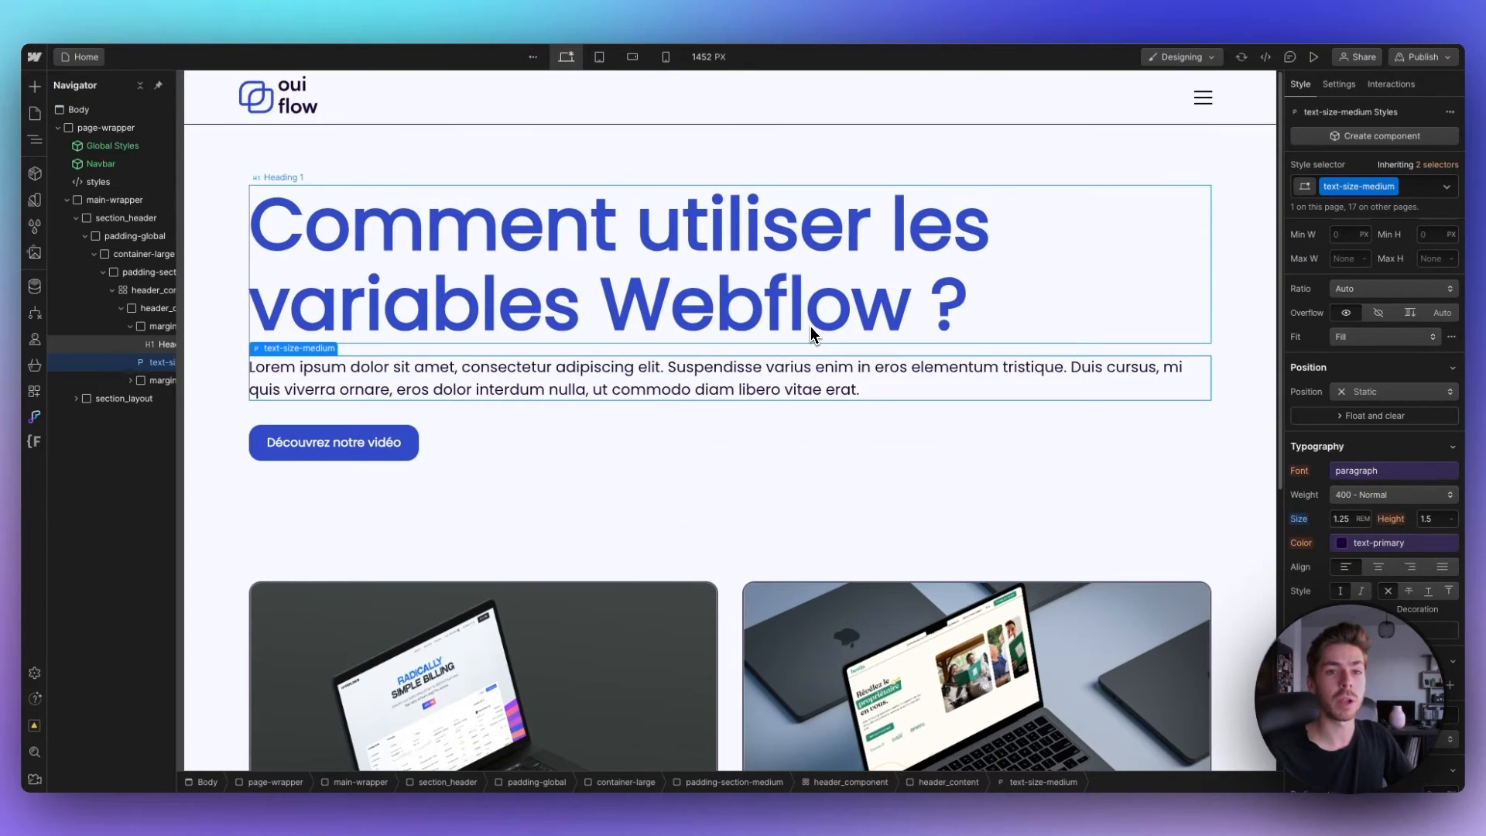
Bind the font of the All H1 Headings tag to the Headings variable, using the header title.
left_click(828, 270)
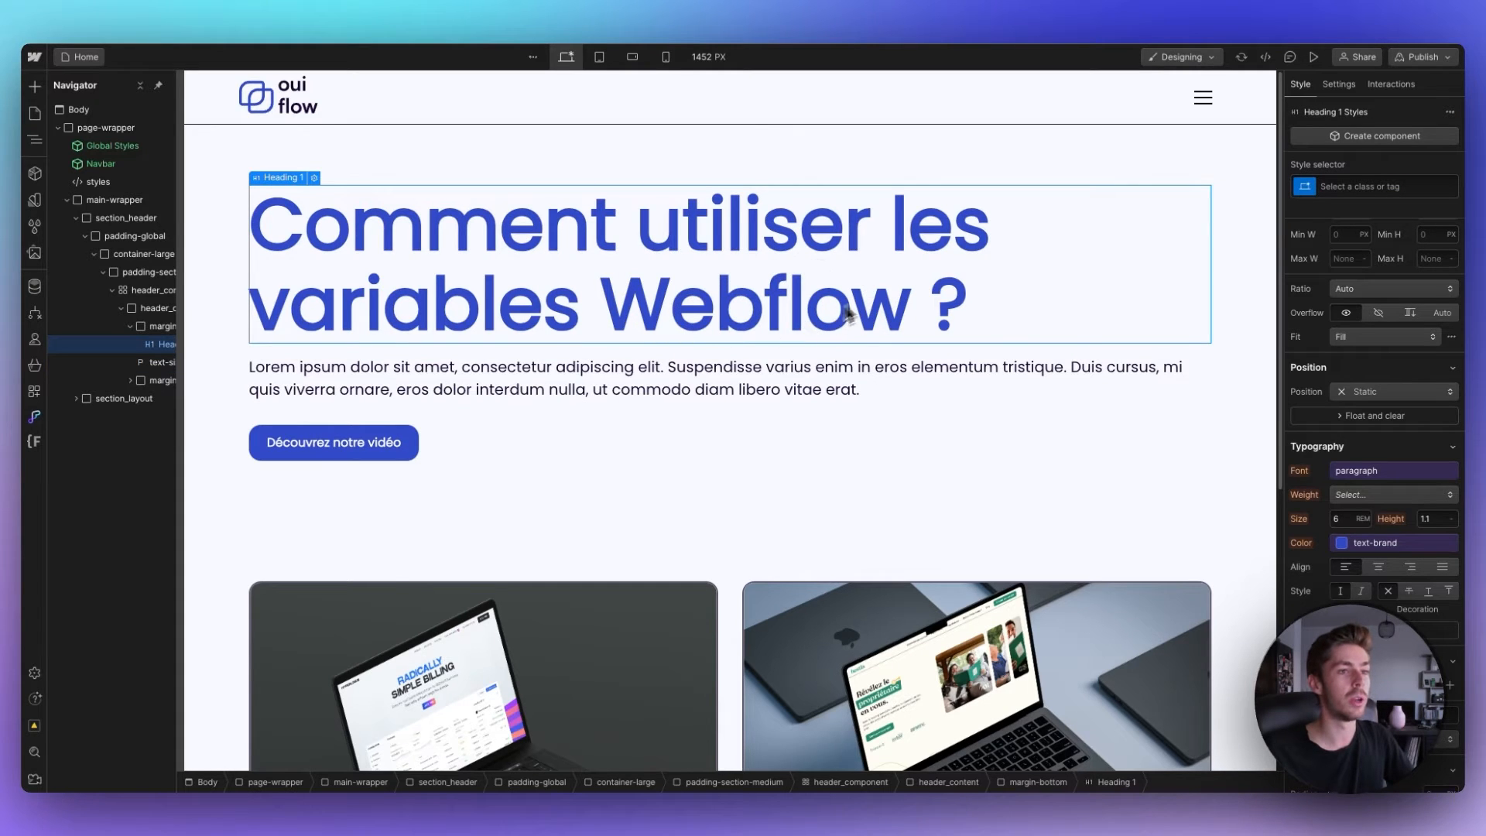
left_click(1336, 189)
key("Escape")
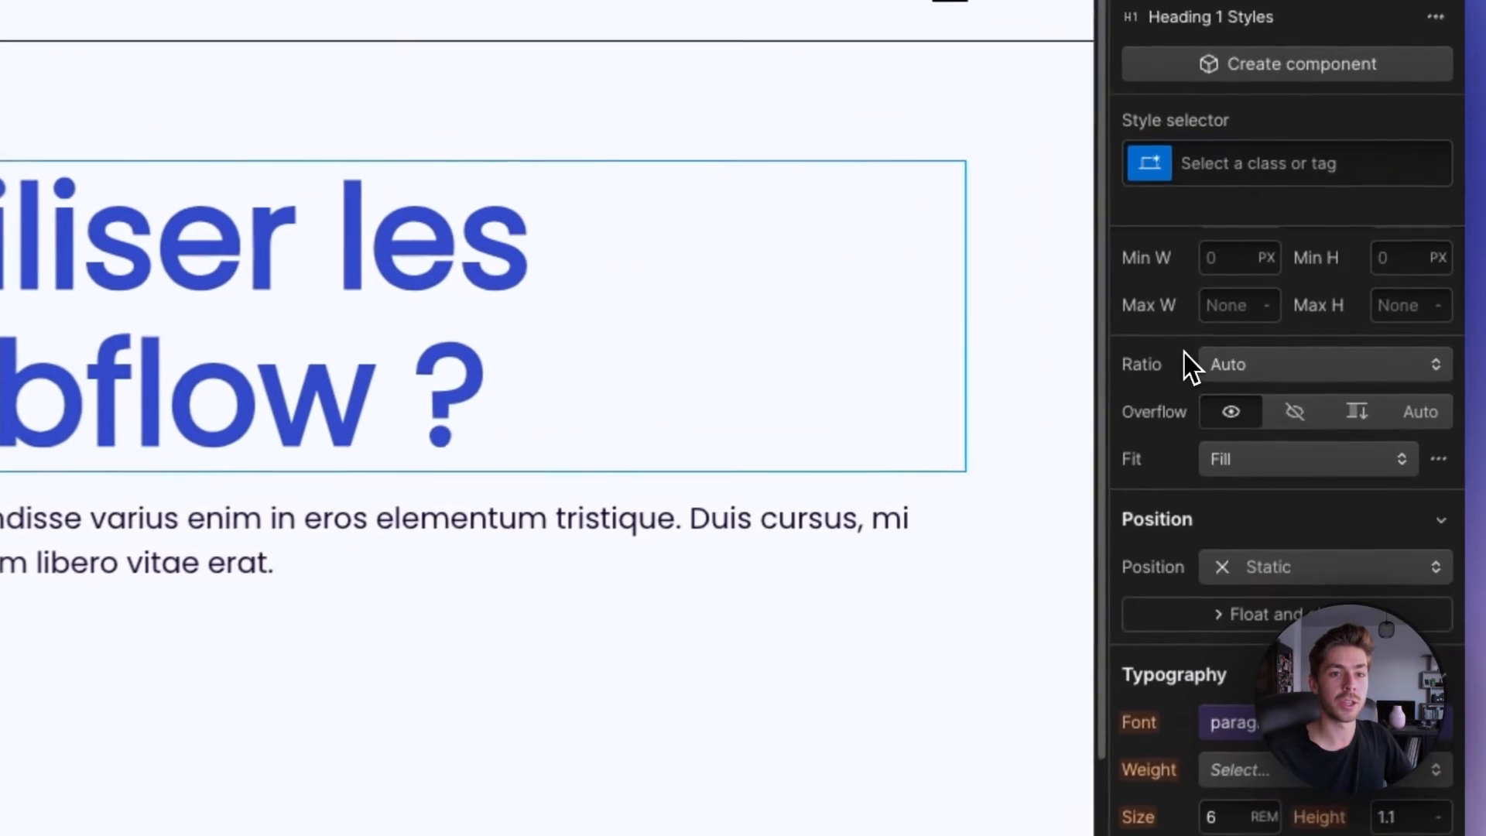
left_click(1172, 337)
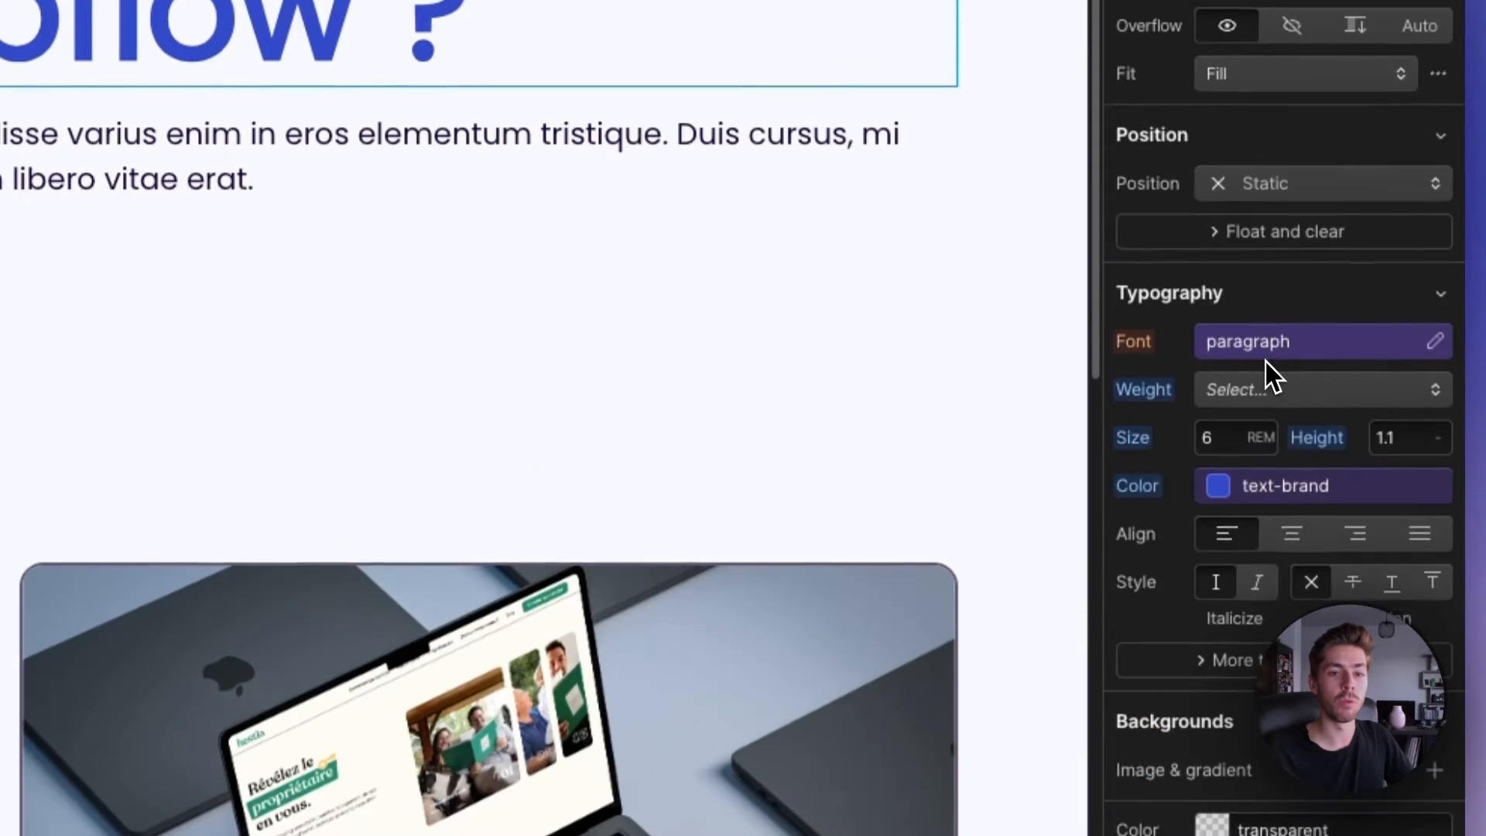
left_click(1261, 744)
left_click(1192, 580)
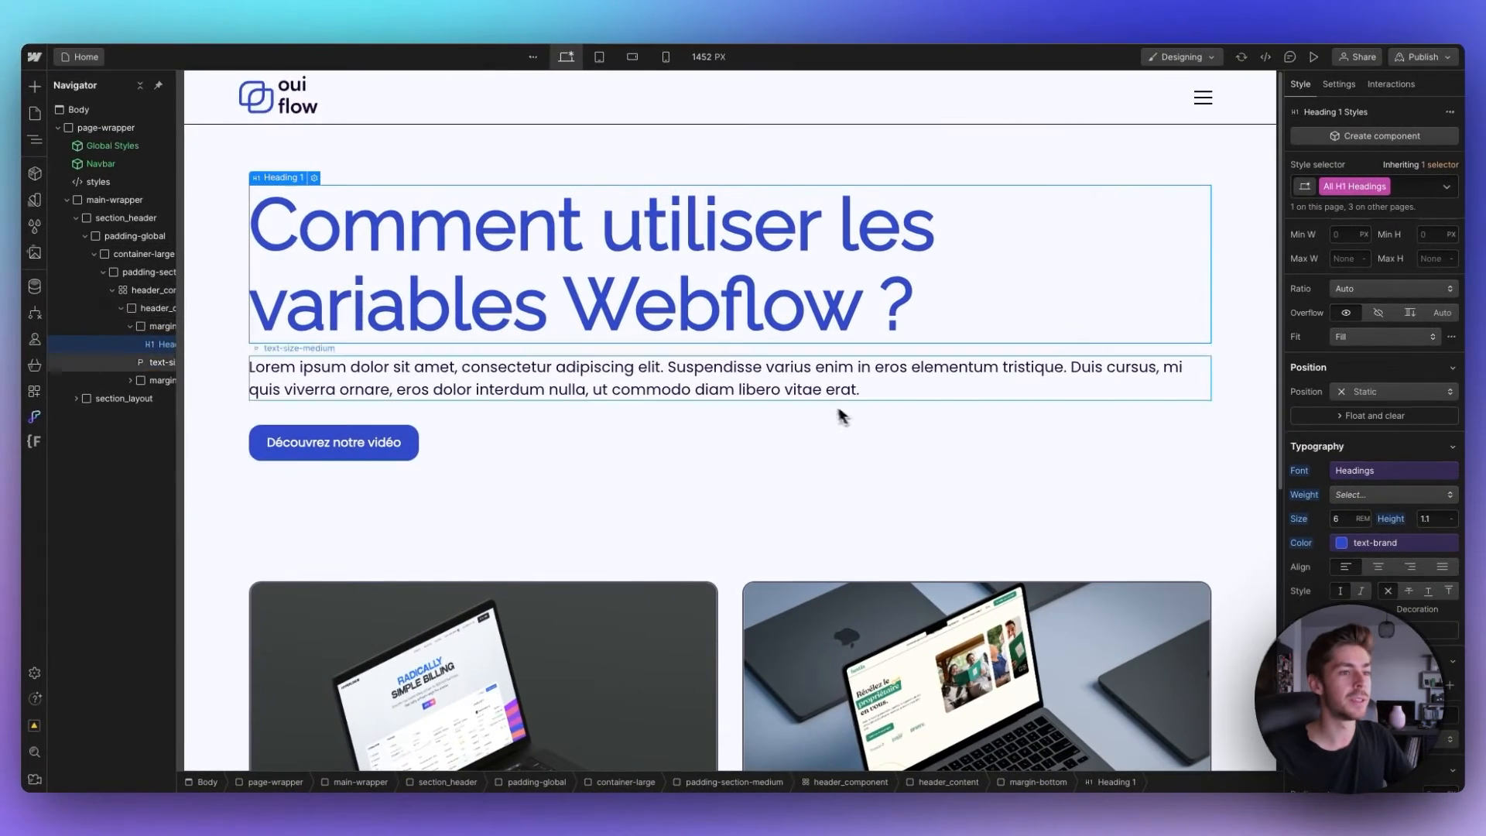
left_click(794, 402)
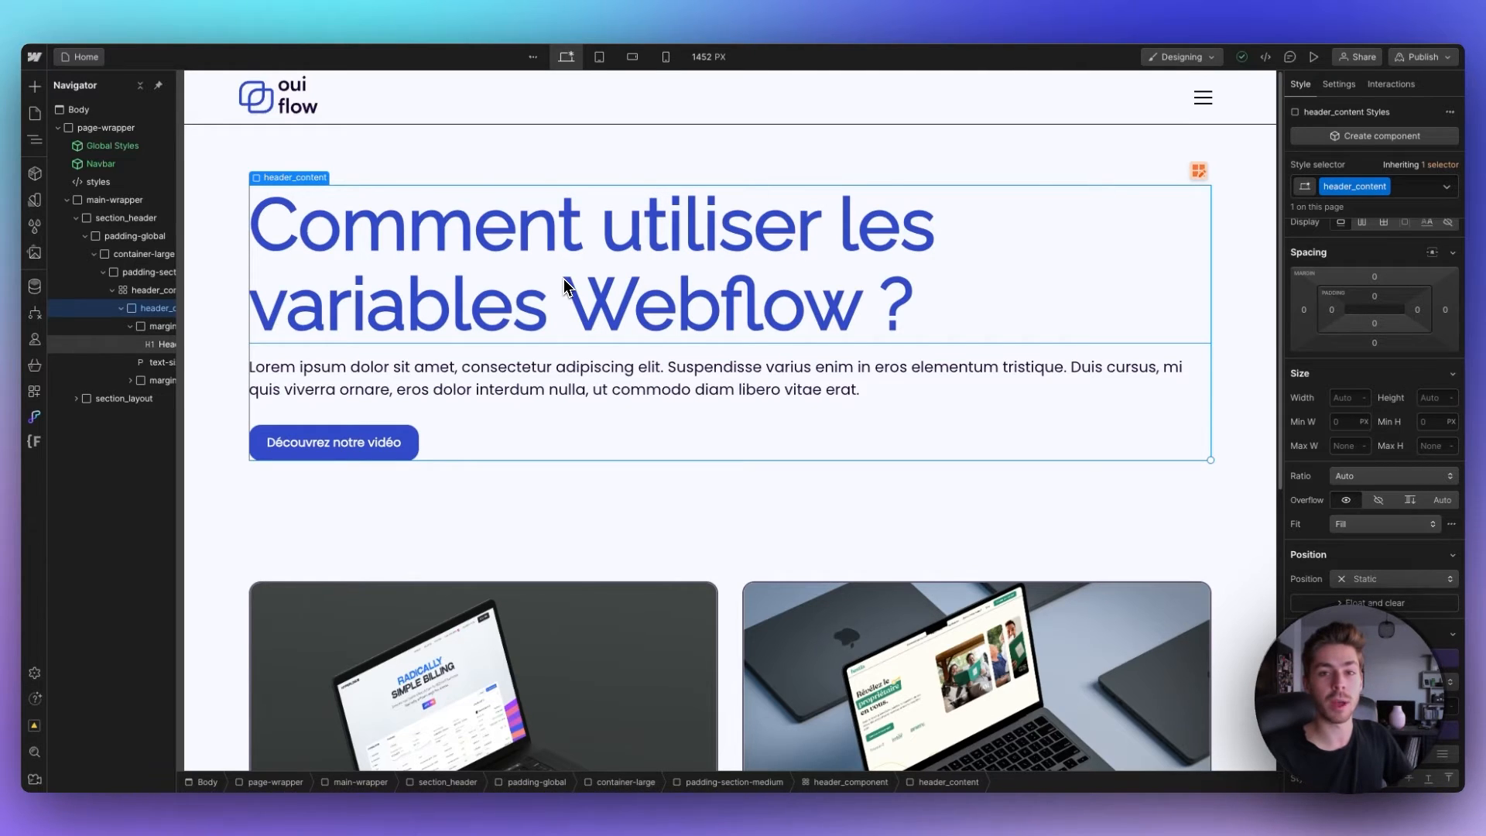
Set the Headings font variable to Impact and check the header's title and paragraph on the page.
left_click(34, 200)
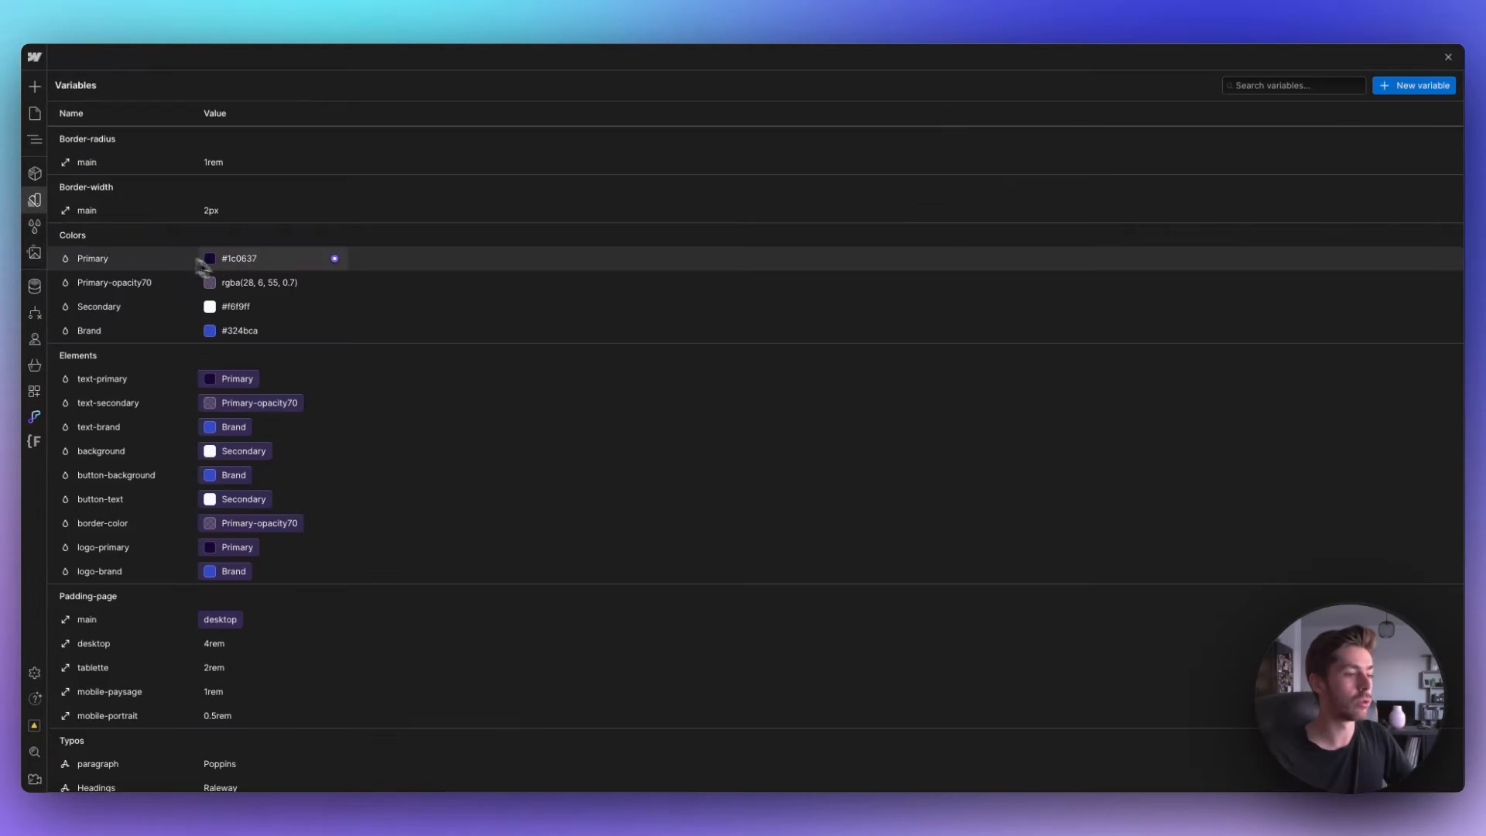
scroll(266, 332, "down", 1)
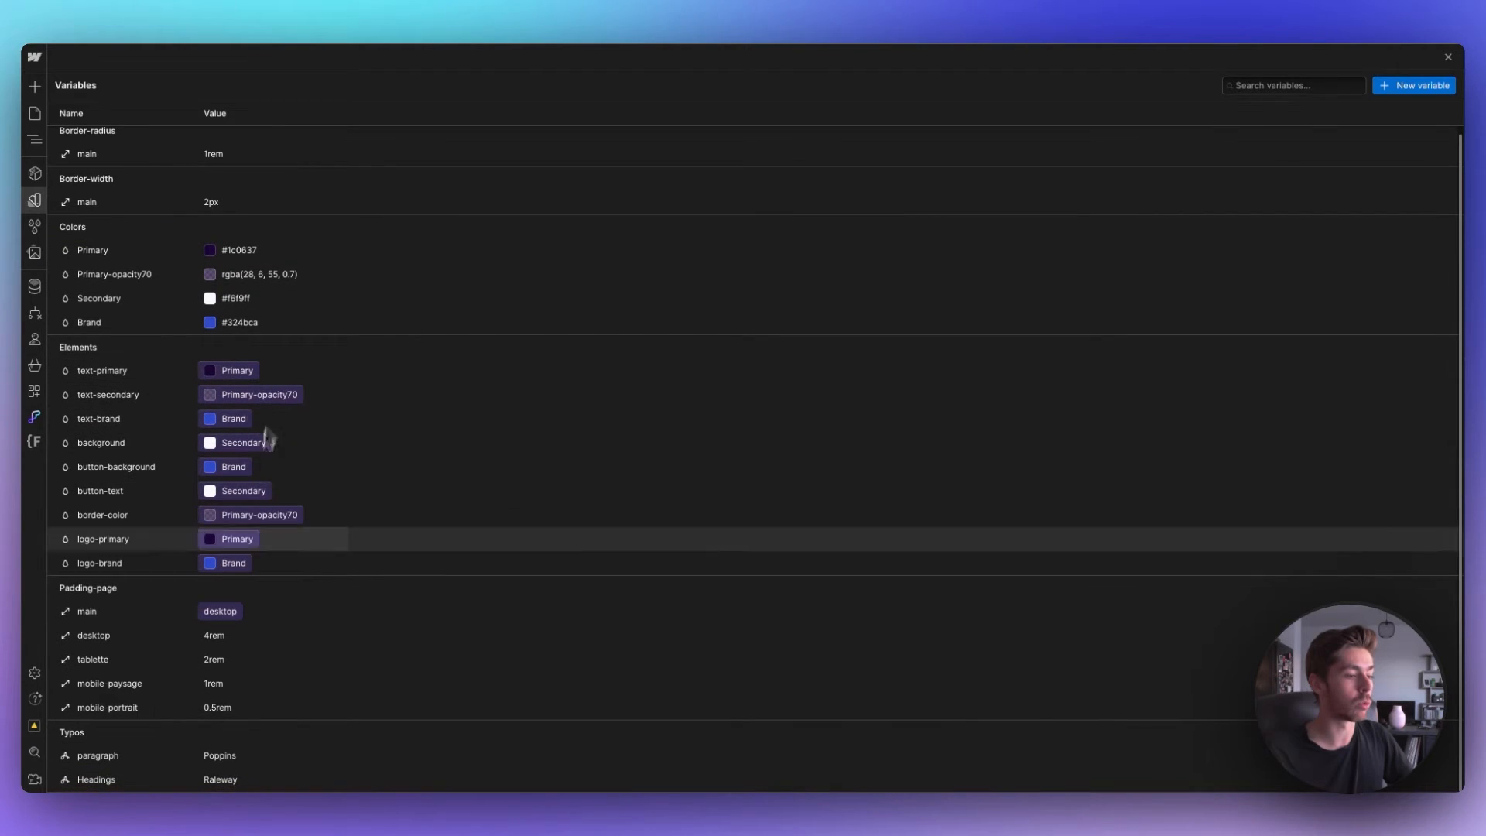
left_click(230, 783)
left_click(236, 673)
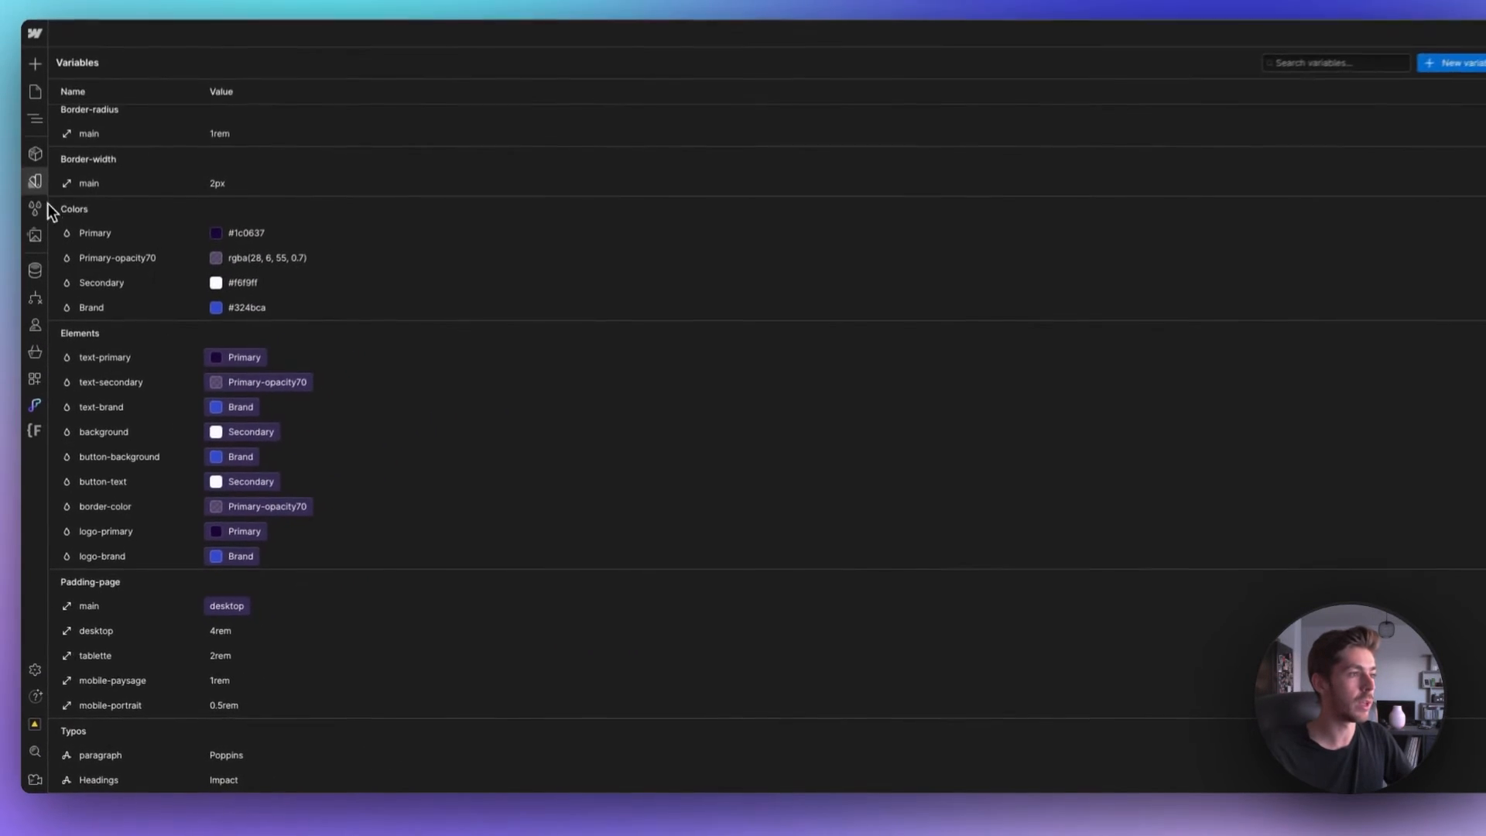
left_click(36, 182)
left_click(481, 389)
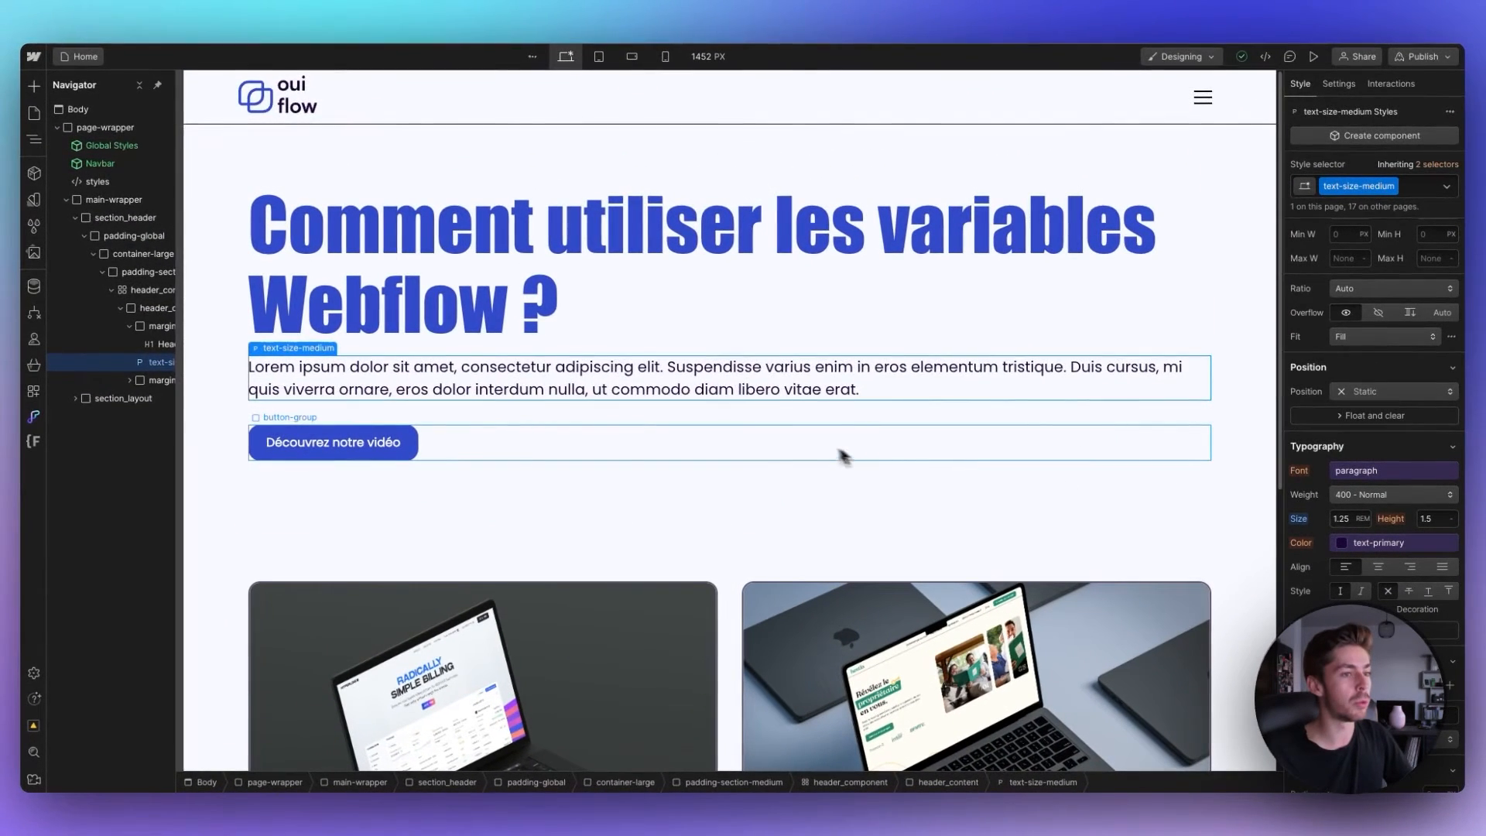
key("Escape")
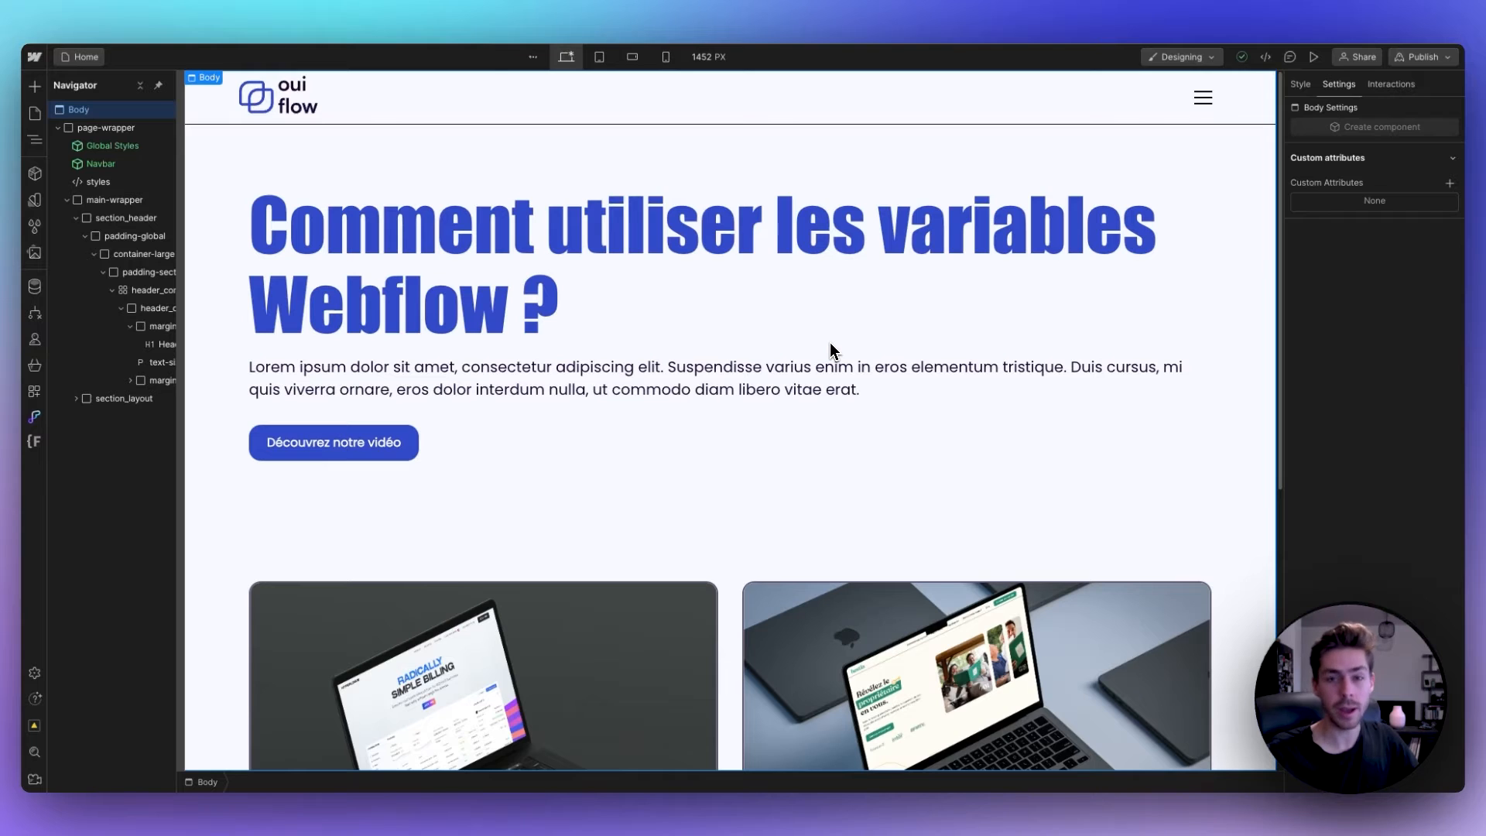
Review the Dark group of variables and the color variables they link to.
left_click(34, 201)
scroll(155, 382, "down", 2)
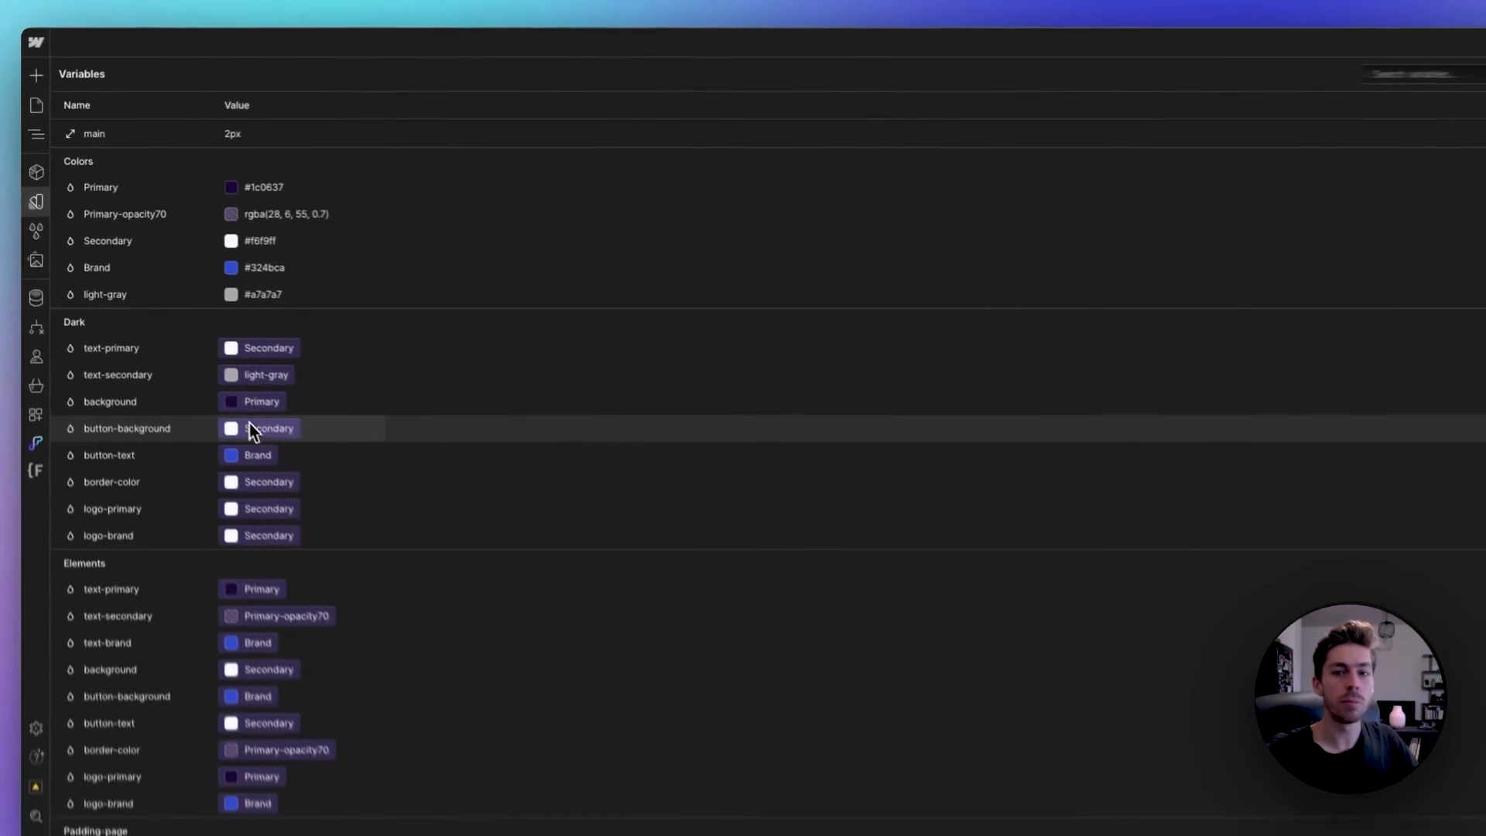
left_click(34, 201)
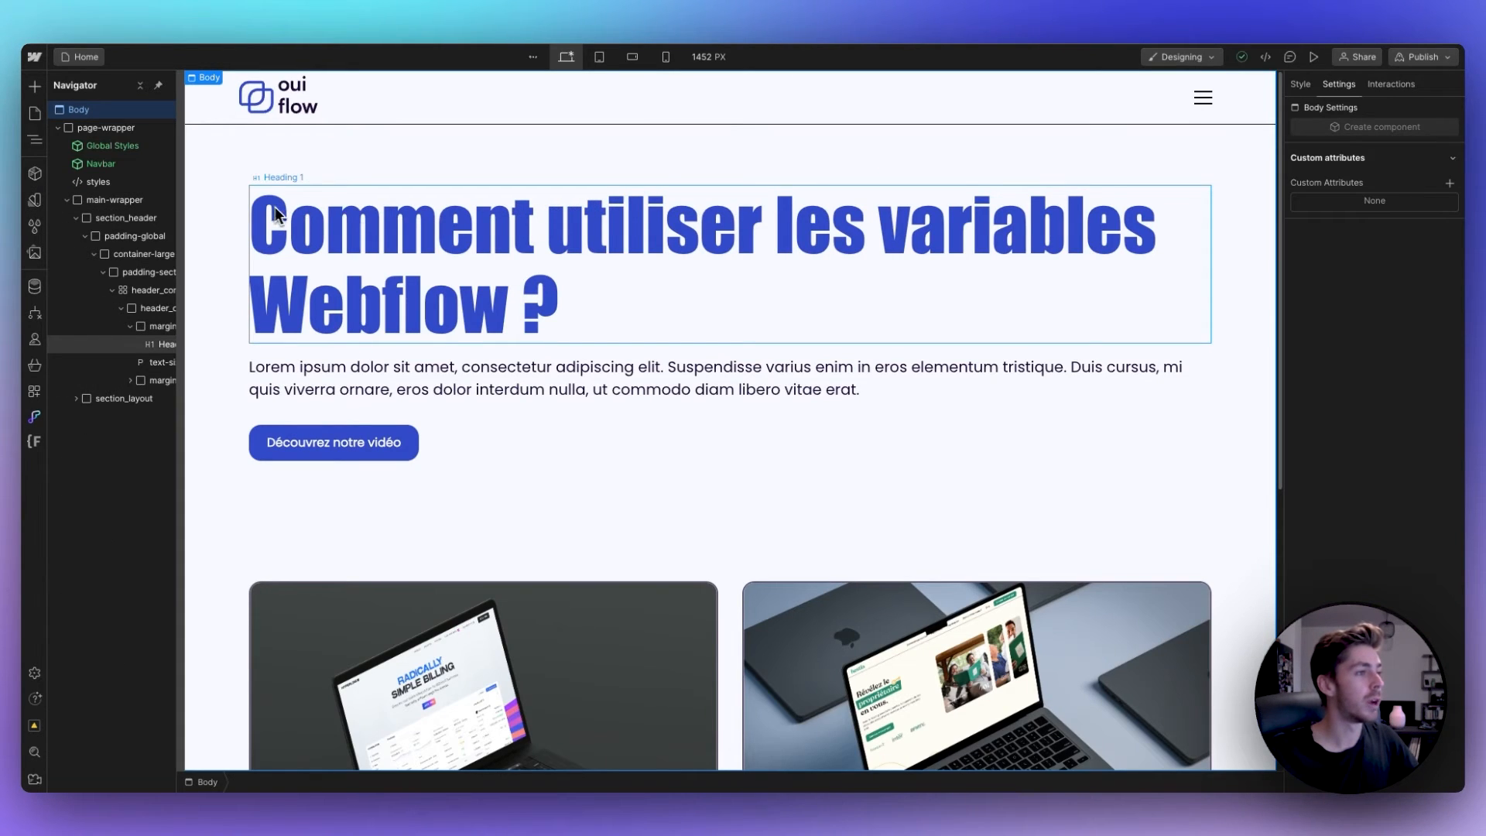
Examine the [color-theme="dark"] rule in the styles embed that reassigns the element variables to the dark variables.
left_click(98, 182)
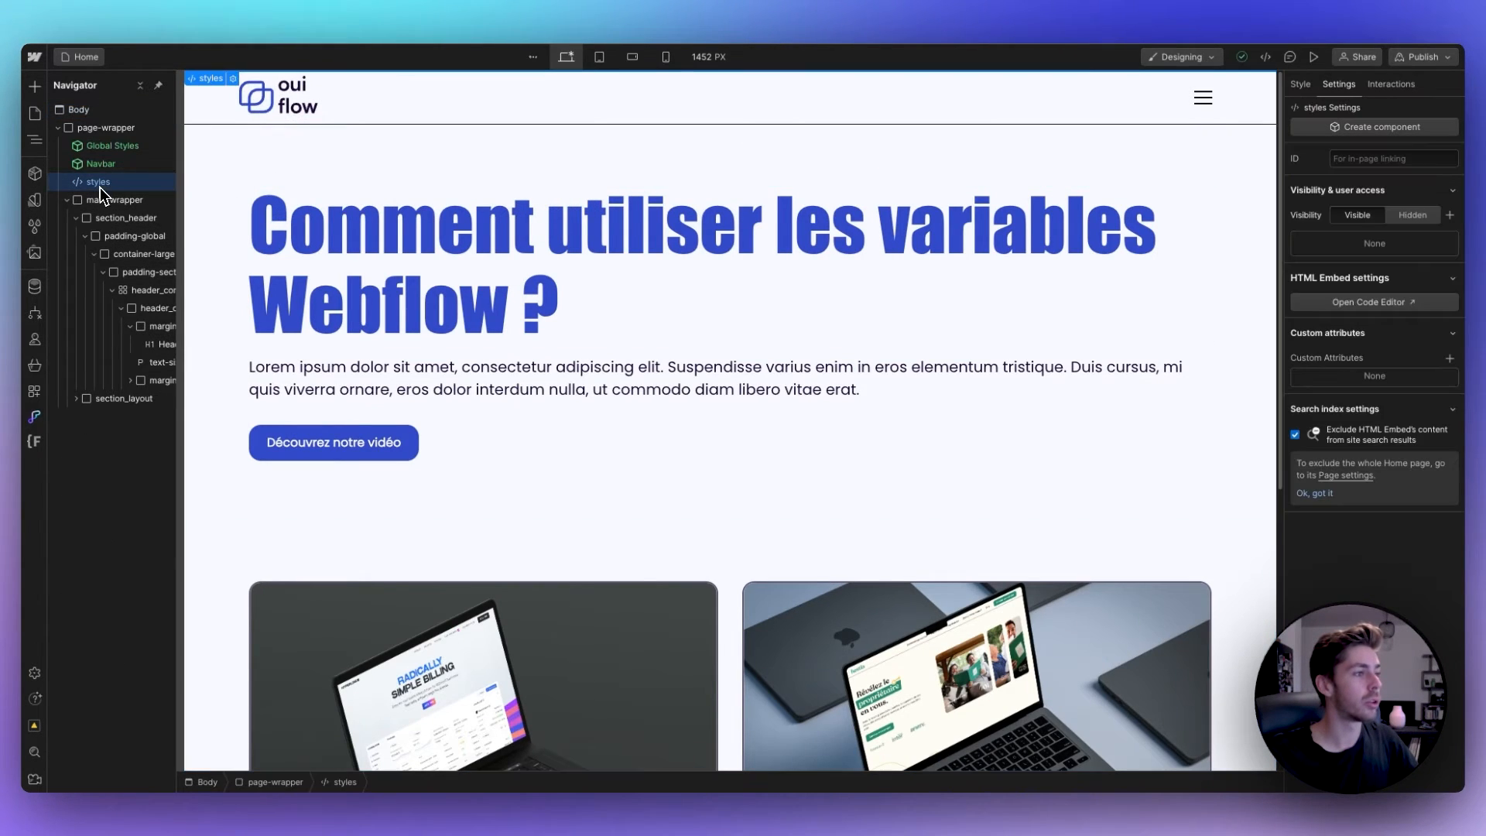
double_click(229, 83)
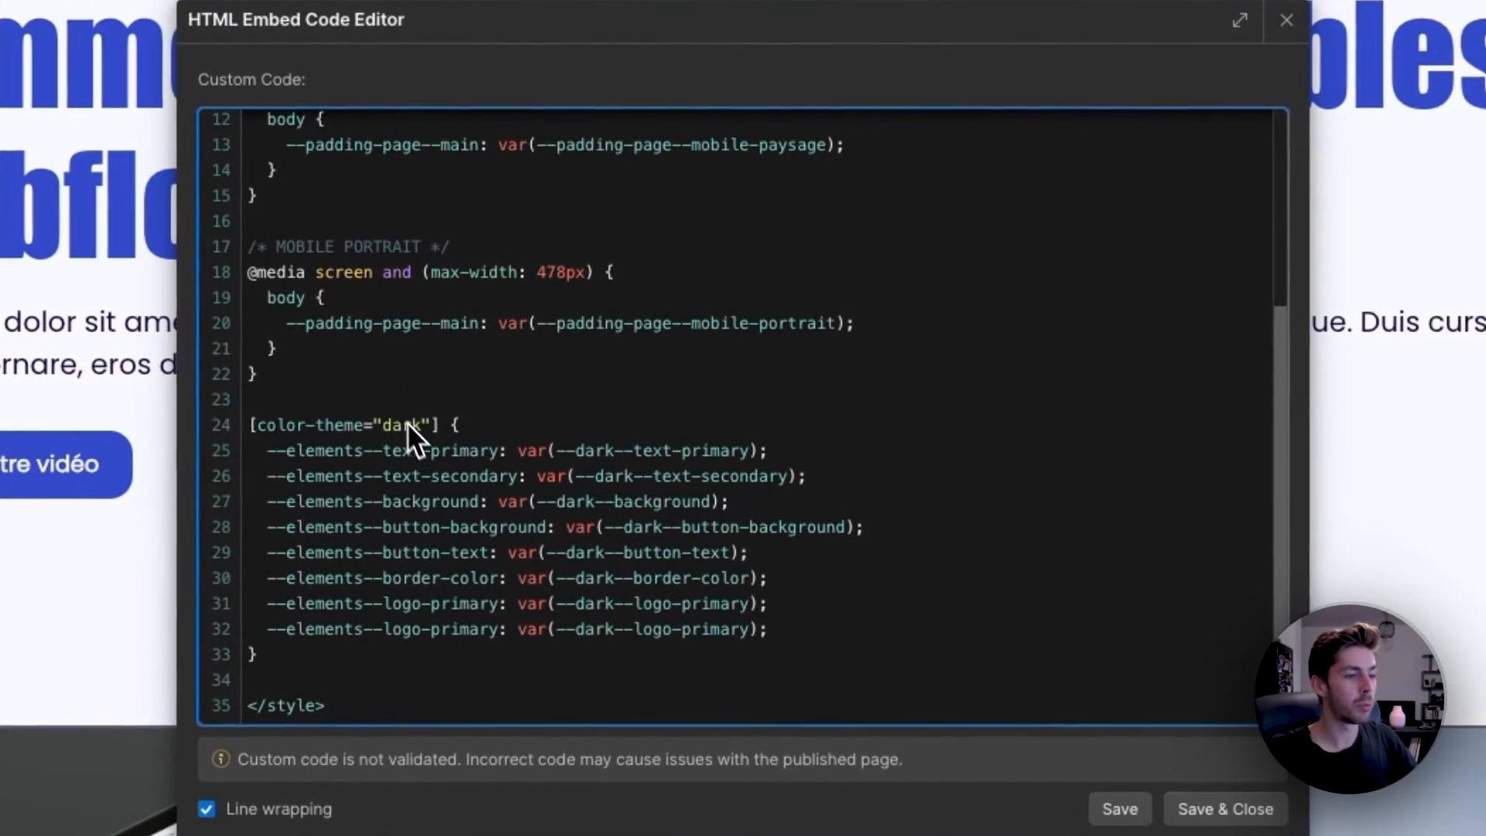
left_click_drag(439, 425, 247, 422)
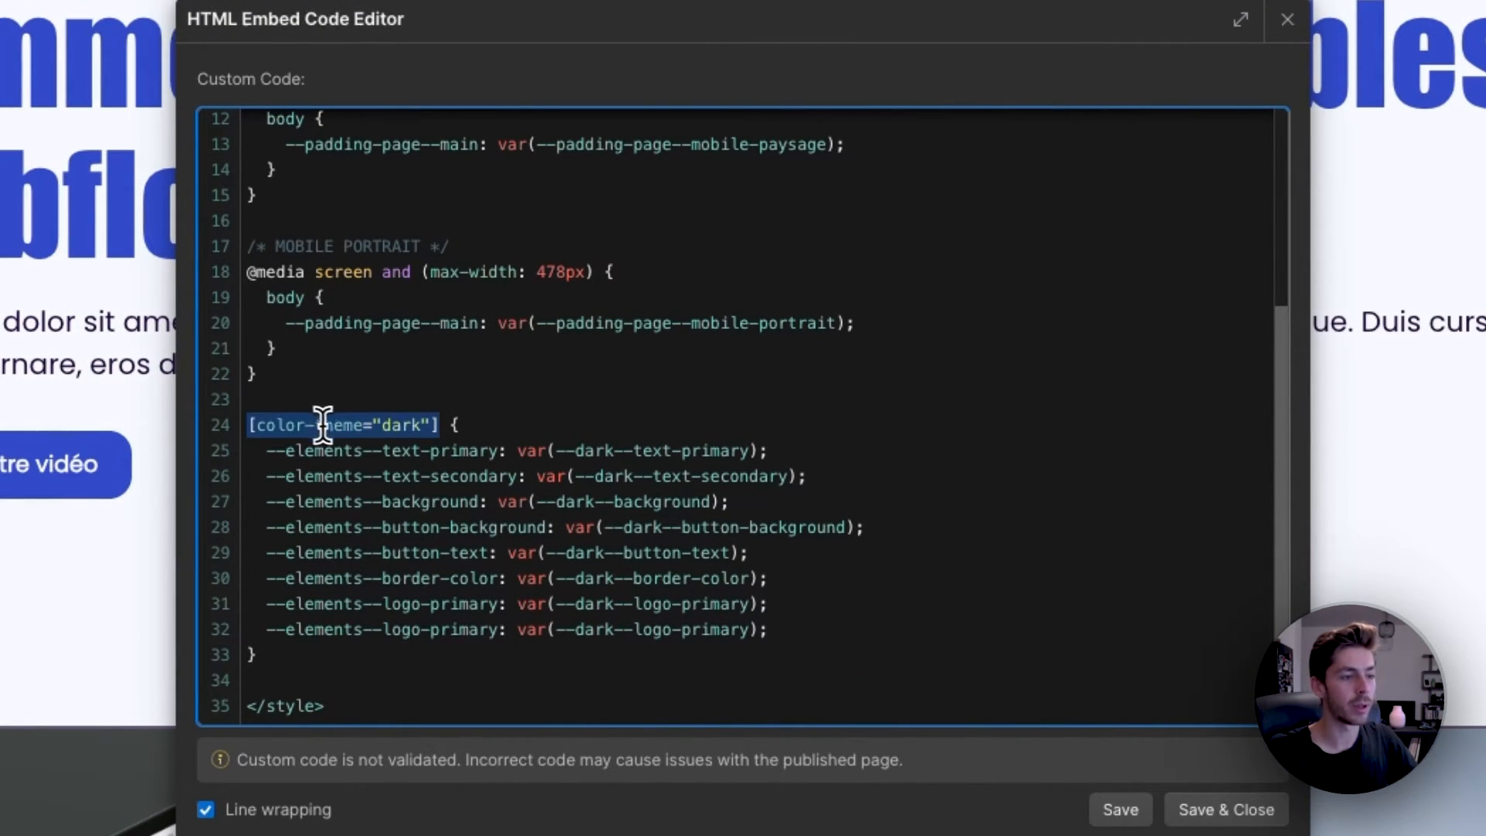
left_click(403, 418)
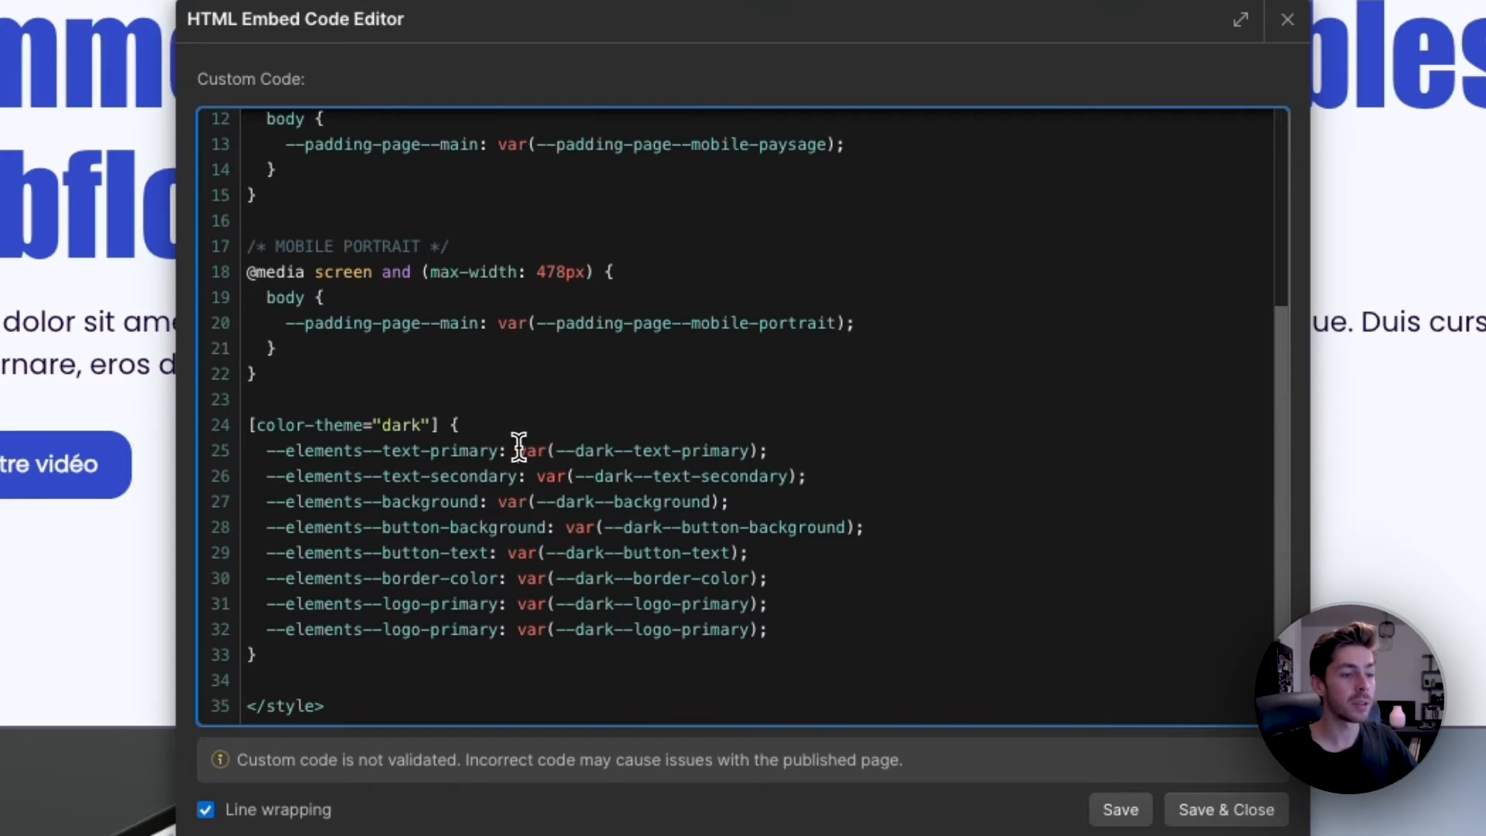
Check how the color-theme rule maps text-primary to its dark variable, and save and close the styles embed.
left_click_drag(519, 447, 774, 441)
left_click(770, 443)
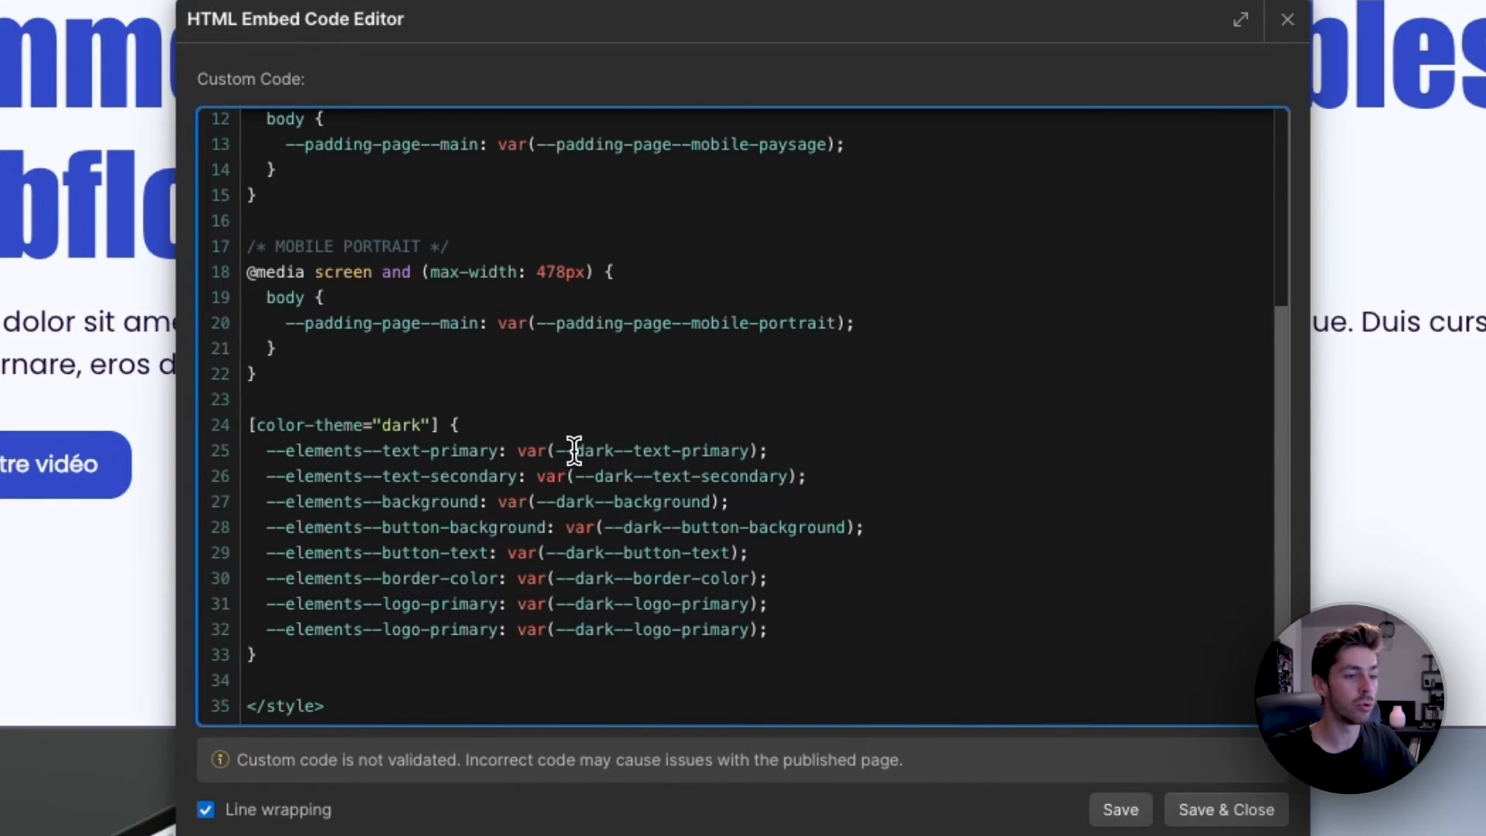
left_click_drag(575, 450, 614, 459)
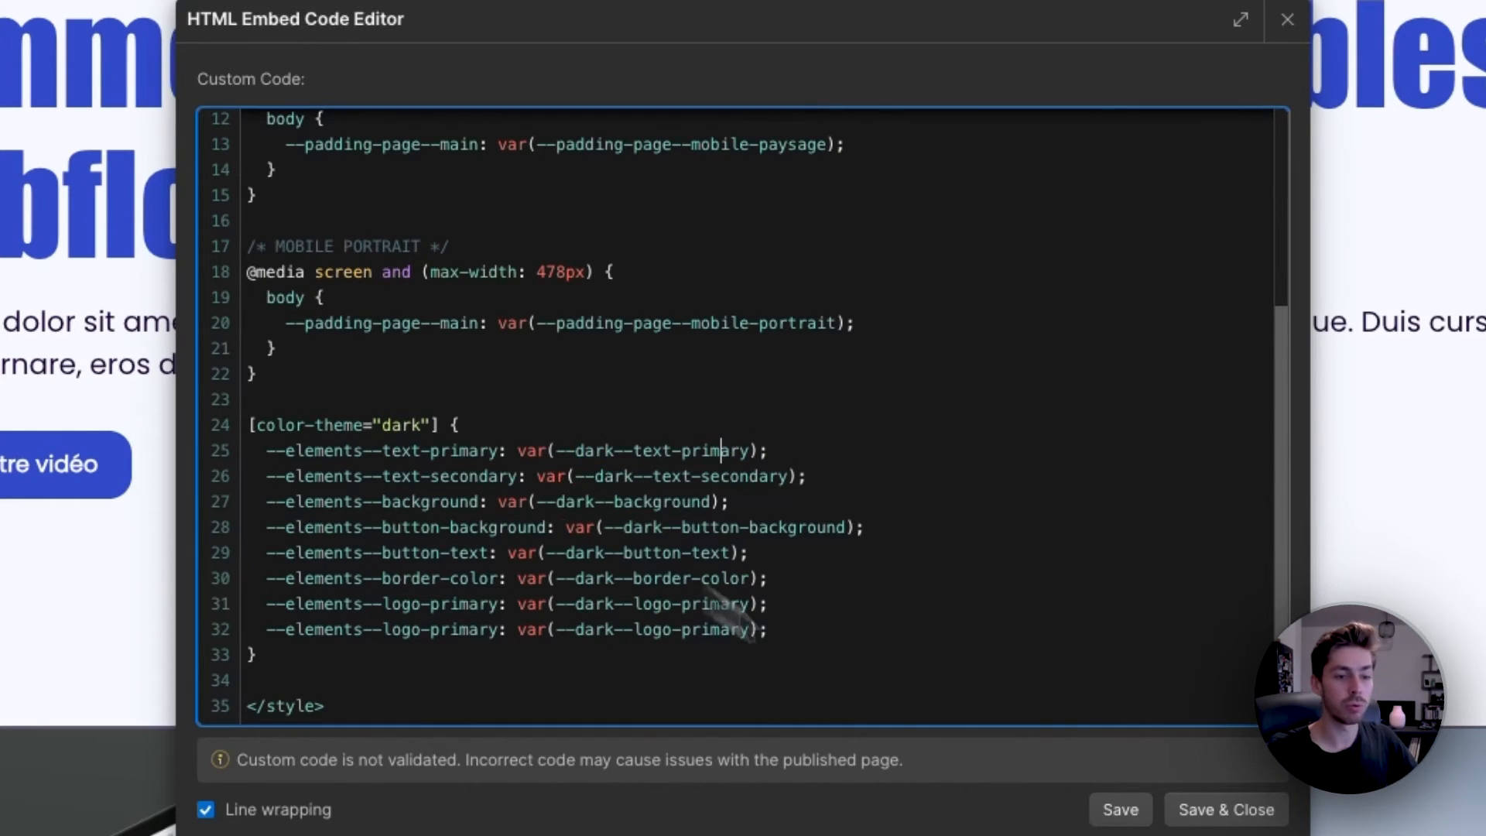
left_click(1198, 819)
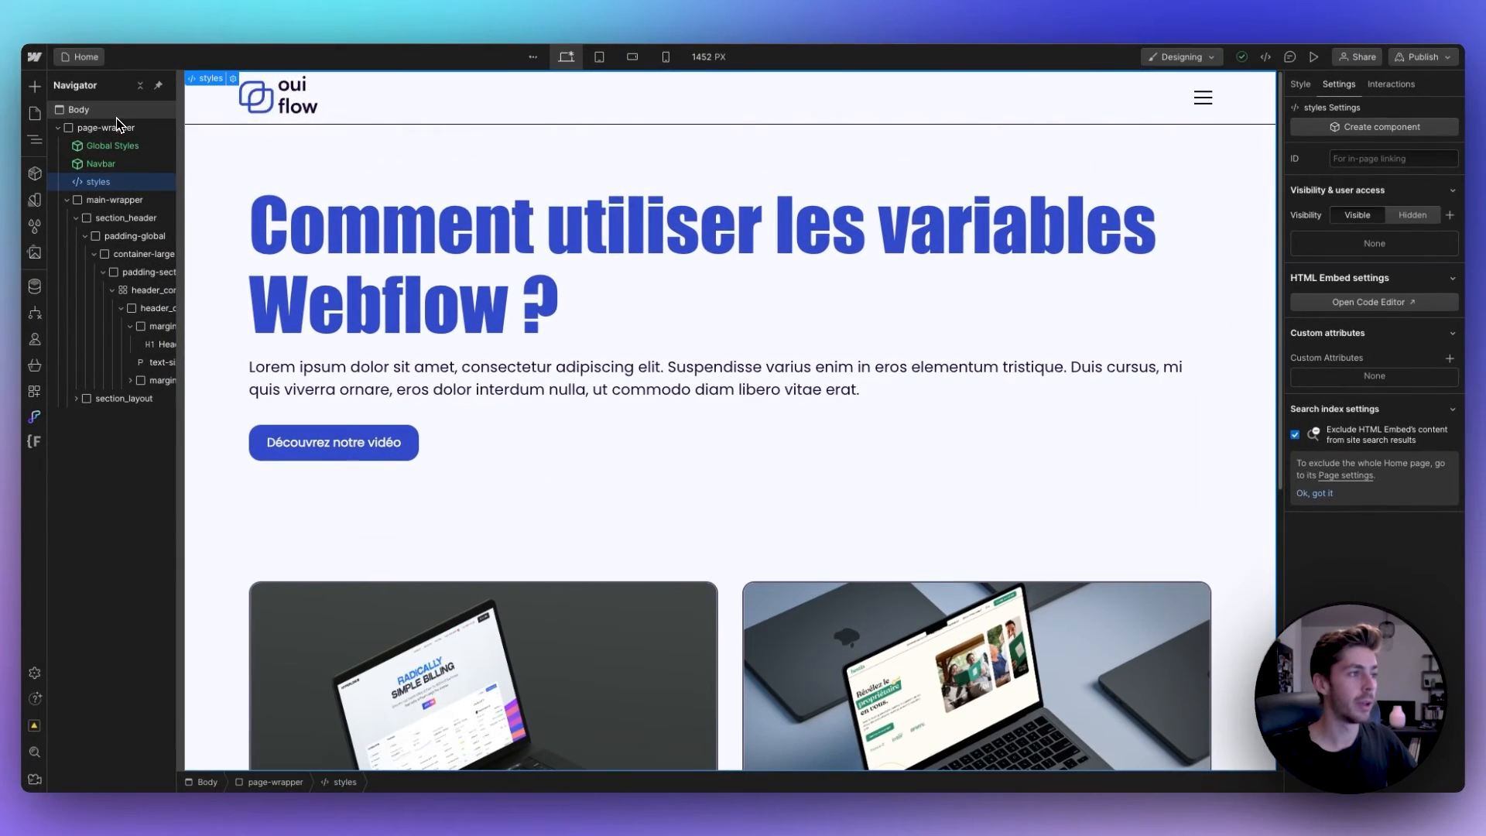
Add a custom attribute to the Body with the name color-theme and the value dark.
left_click(117, 112)
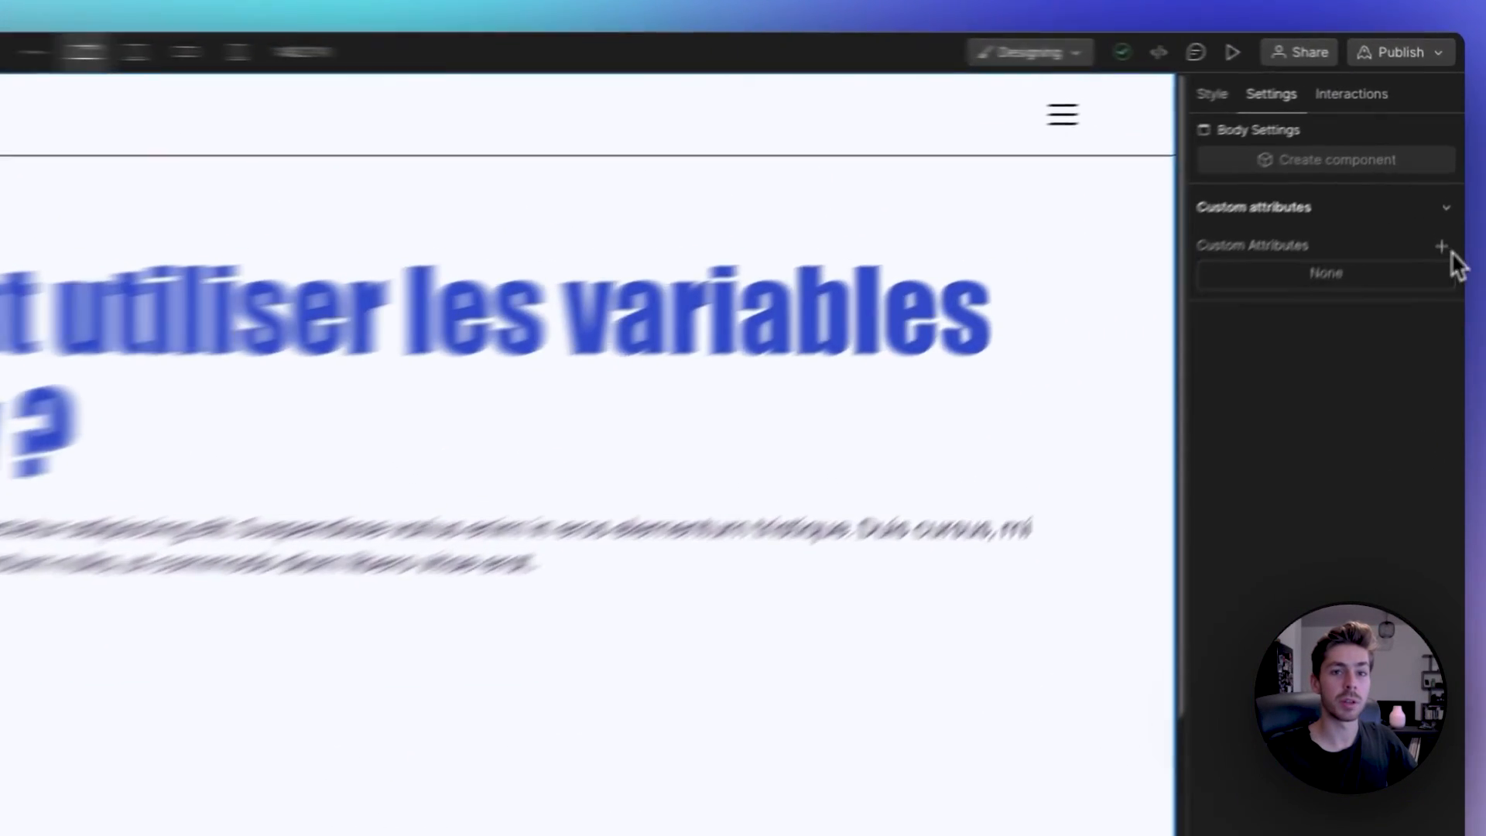
left_click(1441, 246)
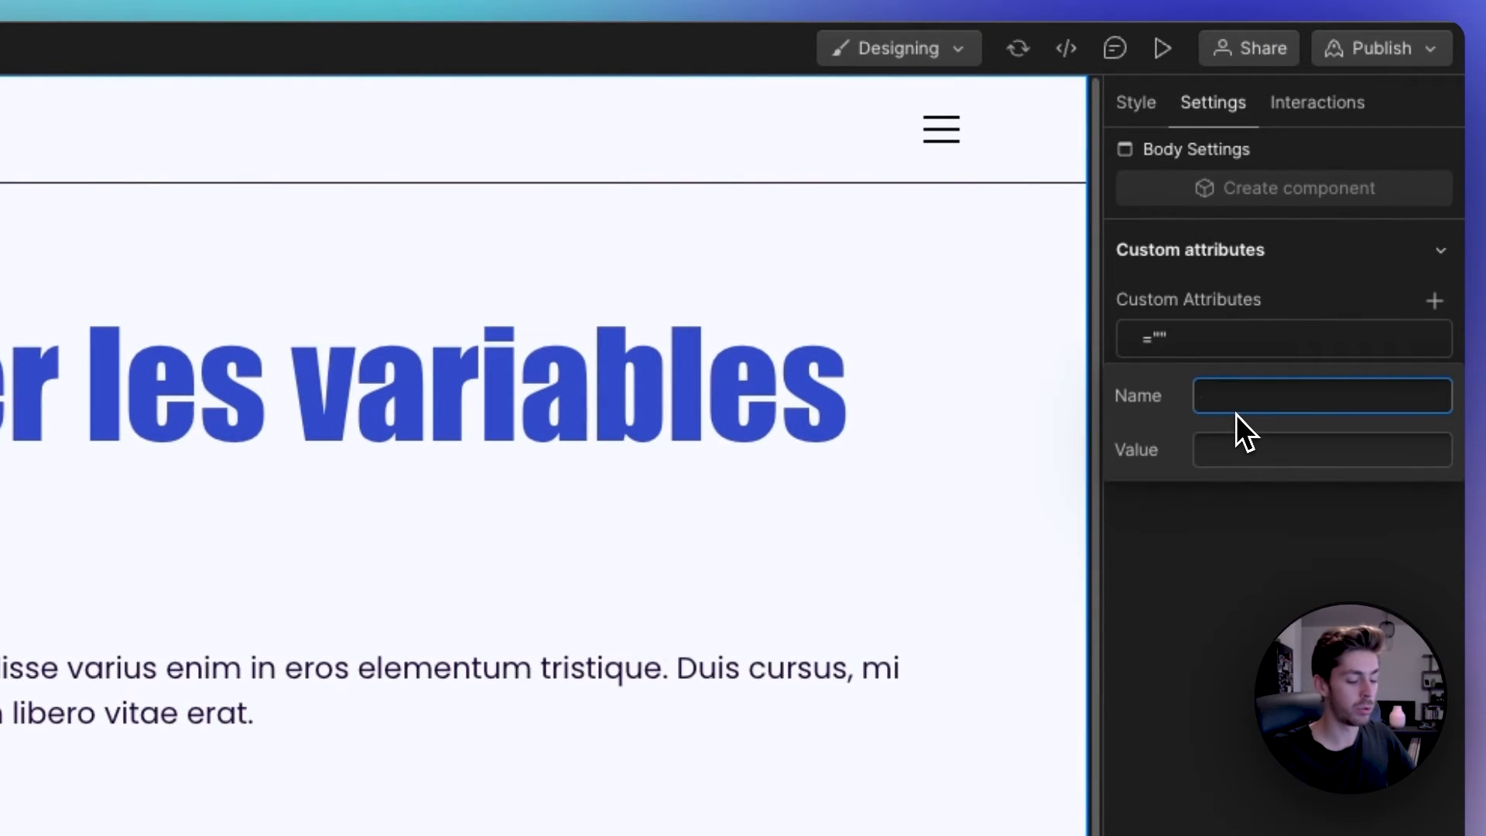
type("color-thm")
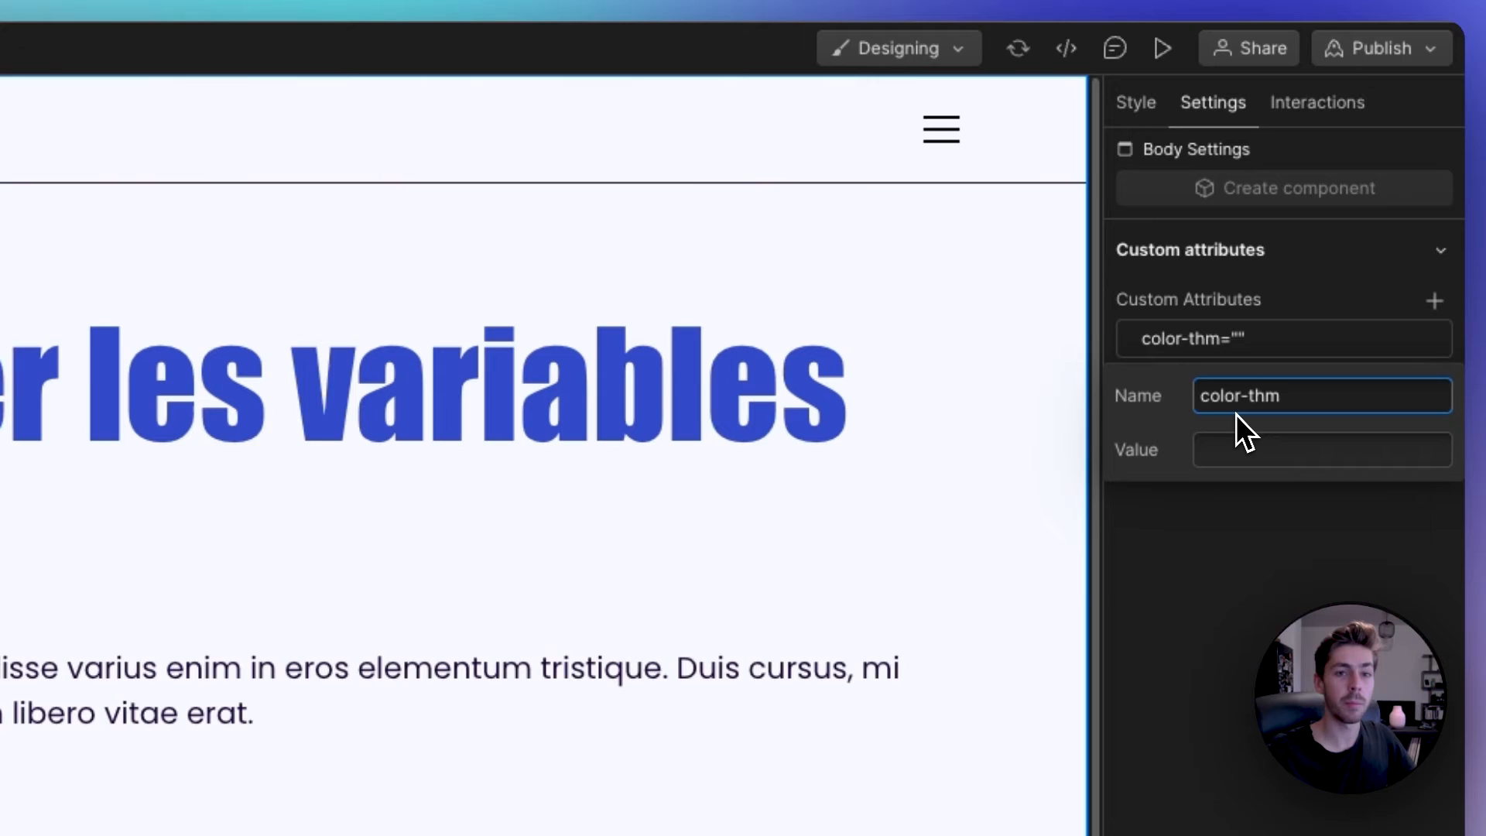
key("BackSpace")
type("eme")
key("Tab")
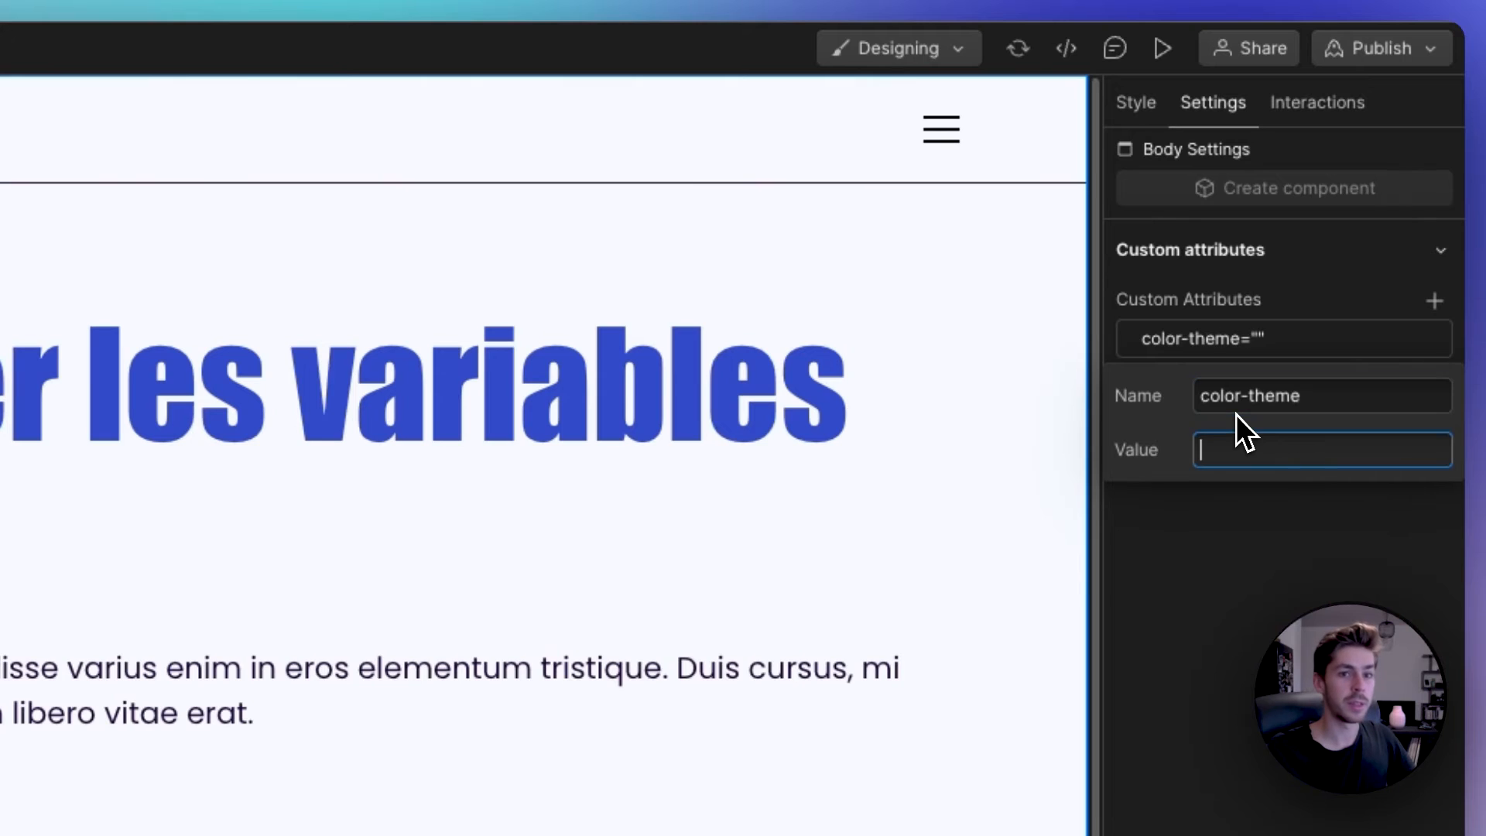
type("dark")
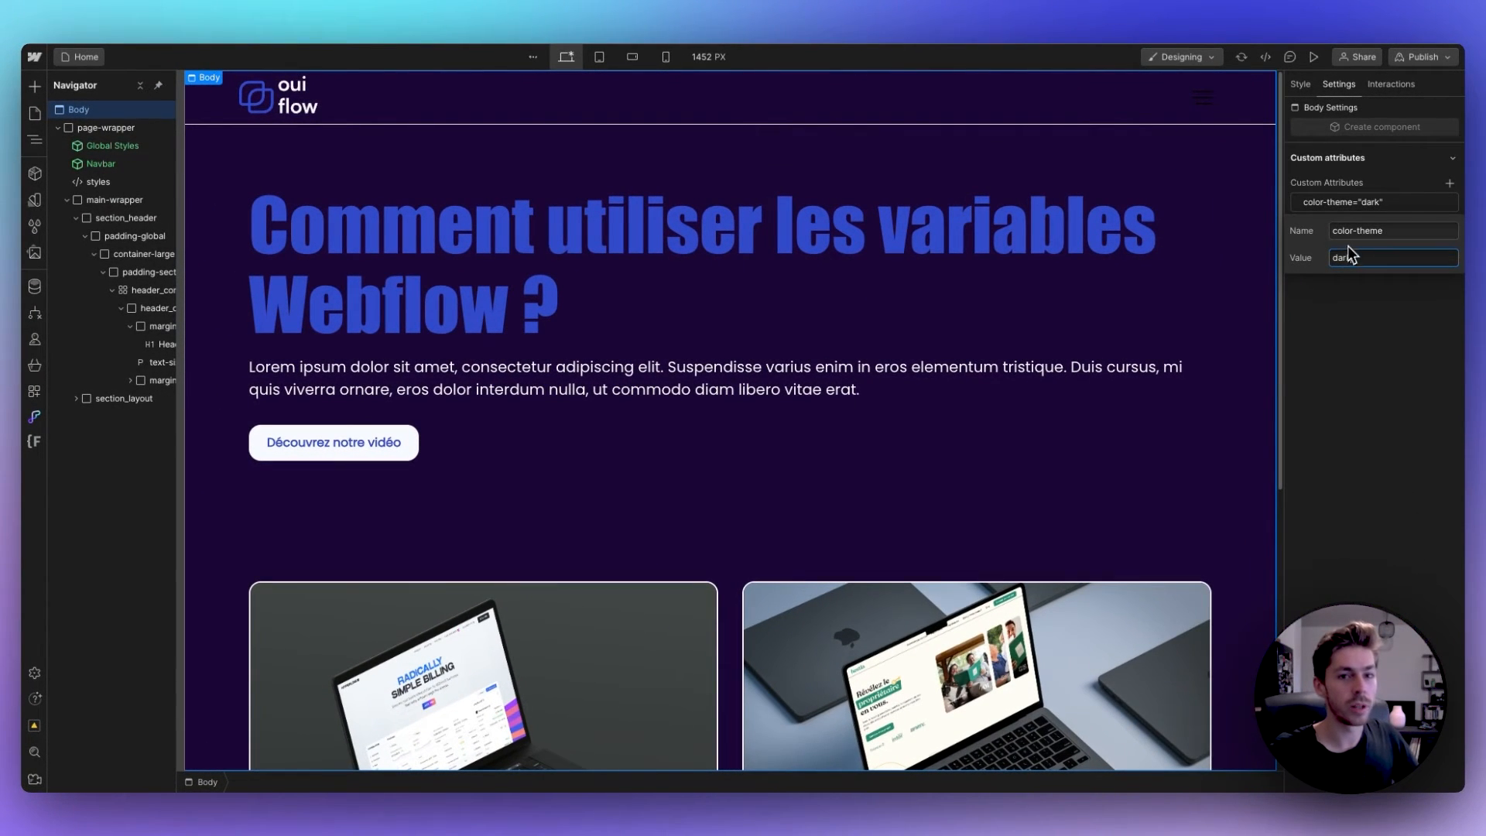
Clear the Body's color-theme value and set it back to dark, comparing the page header in both themes.
key("BackSpace")
key("BackSpace")
key("BackSpace")
key("BackSpace")
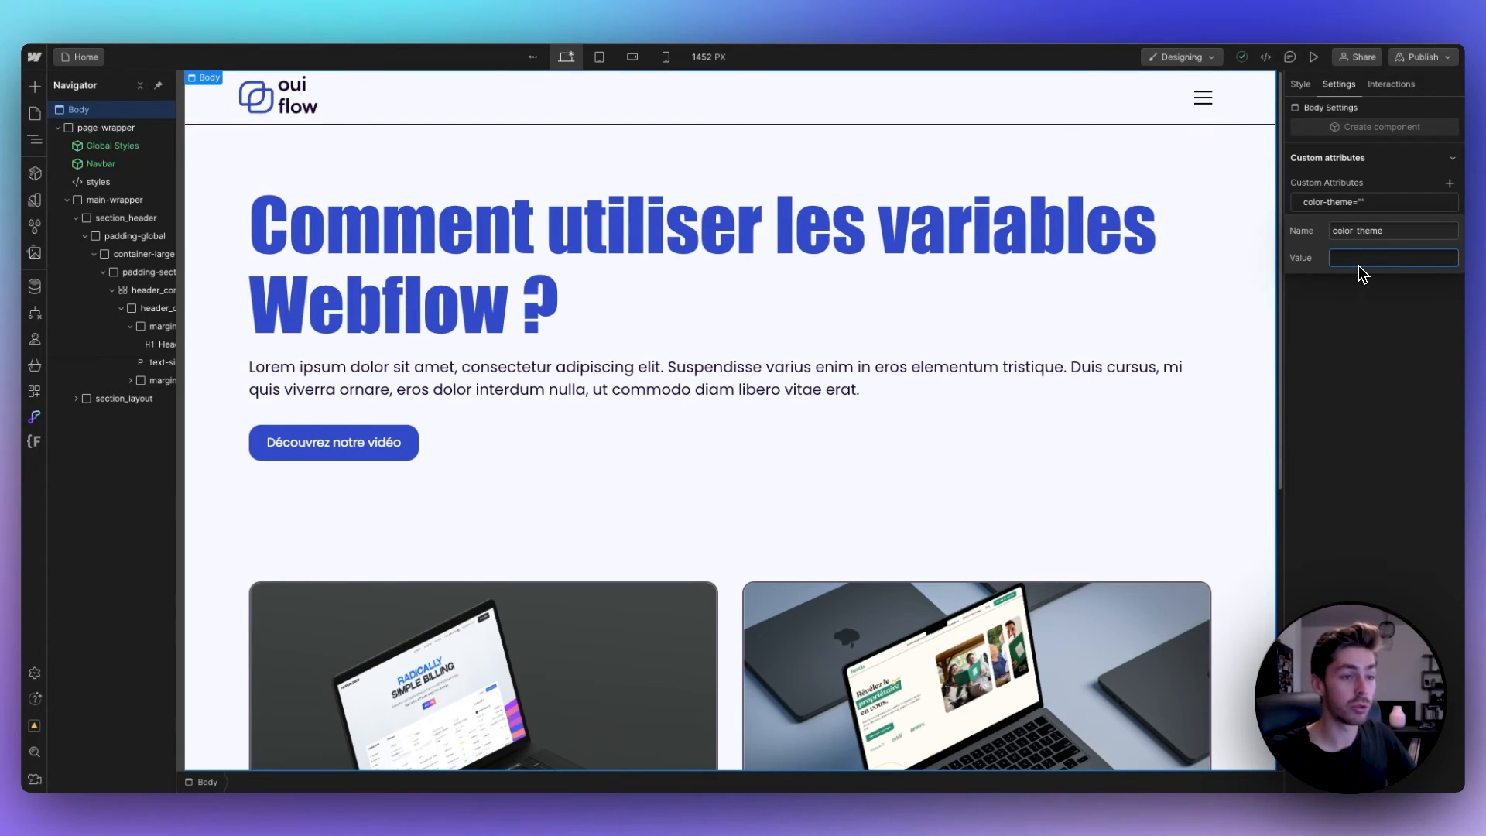
type("dark")
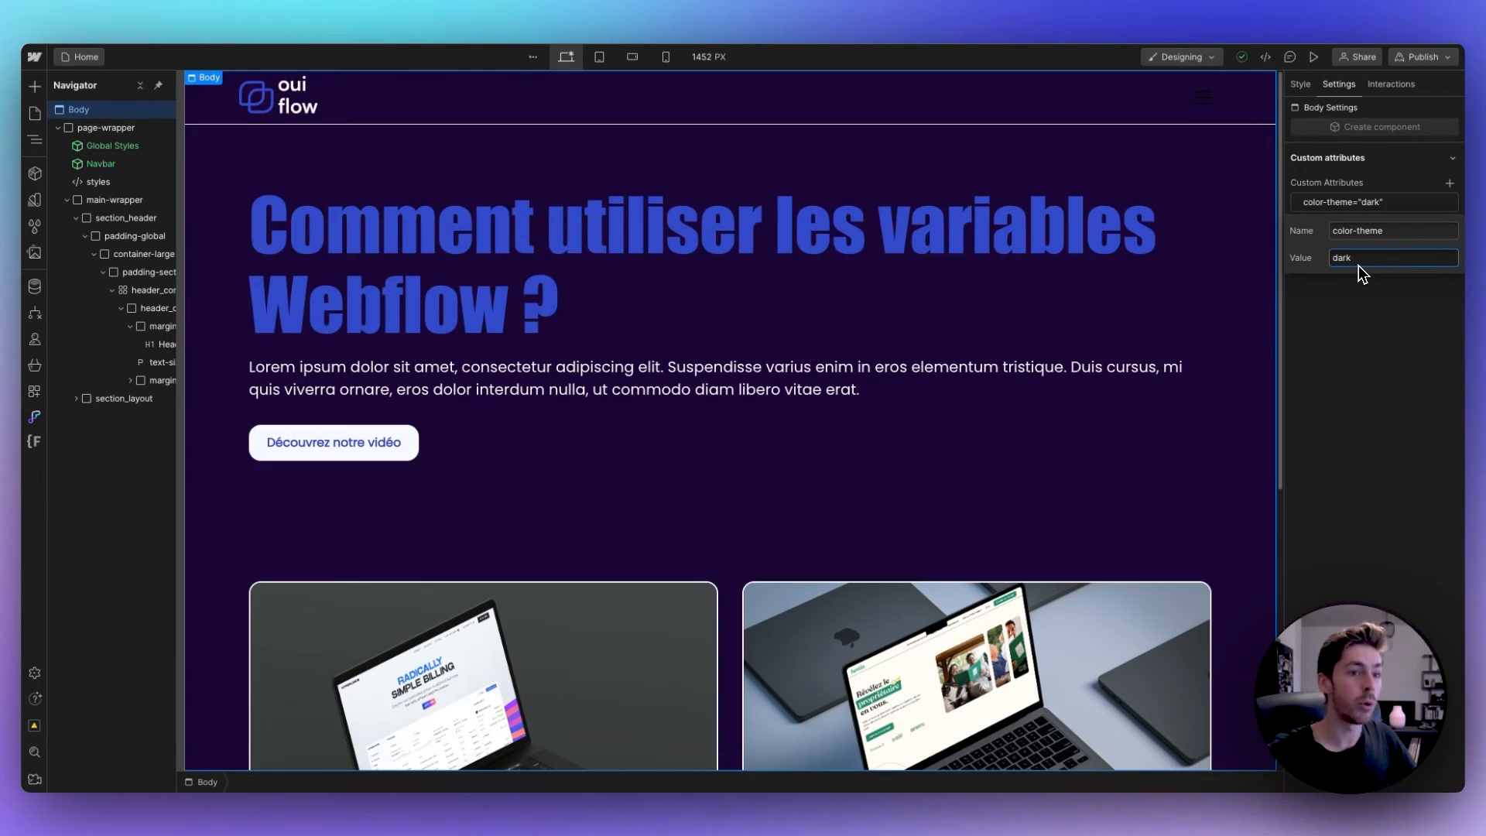
left_click(903, 281)
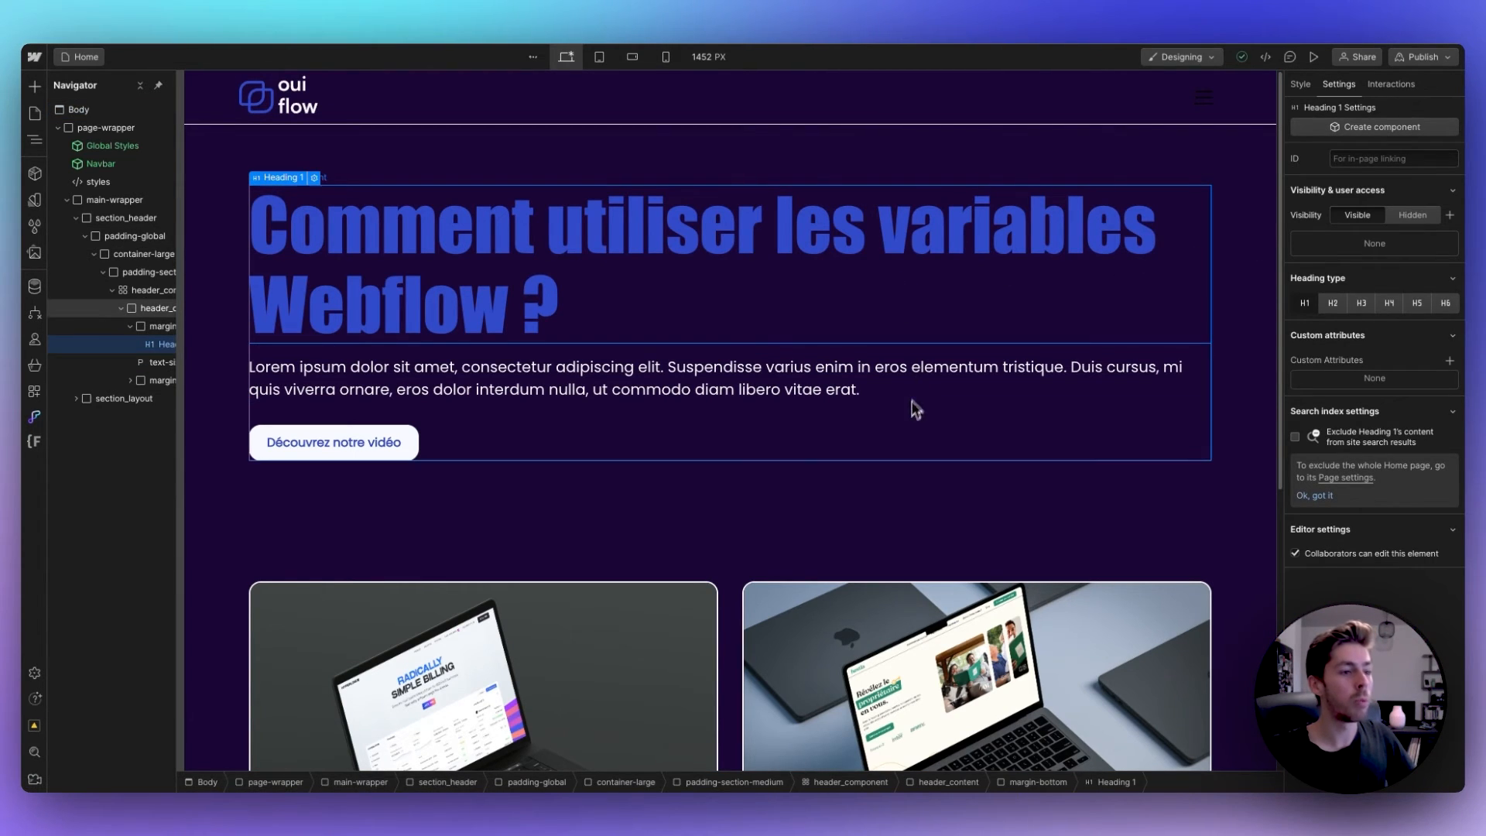
left_click(906, 427)
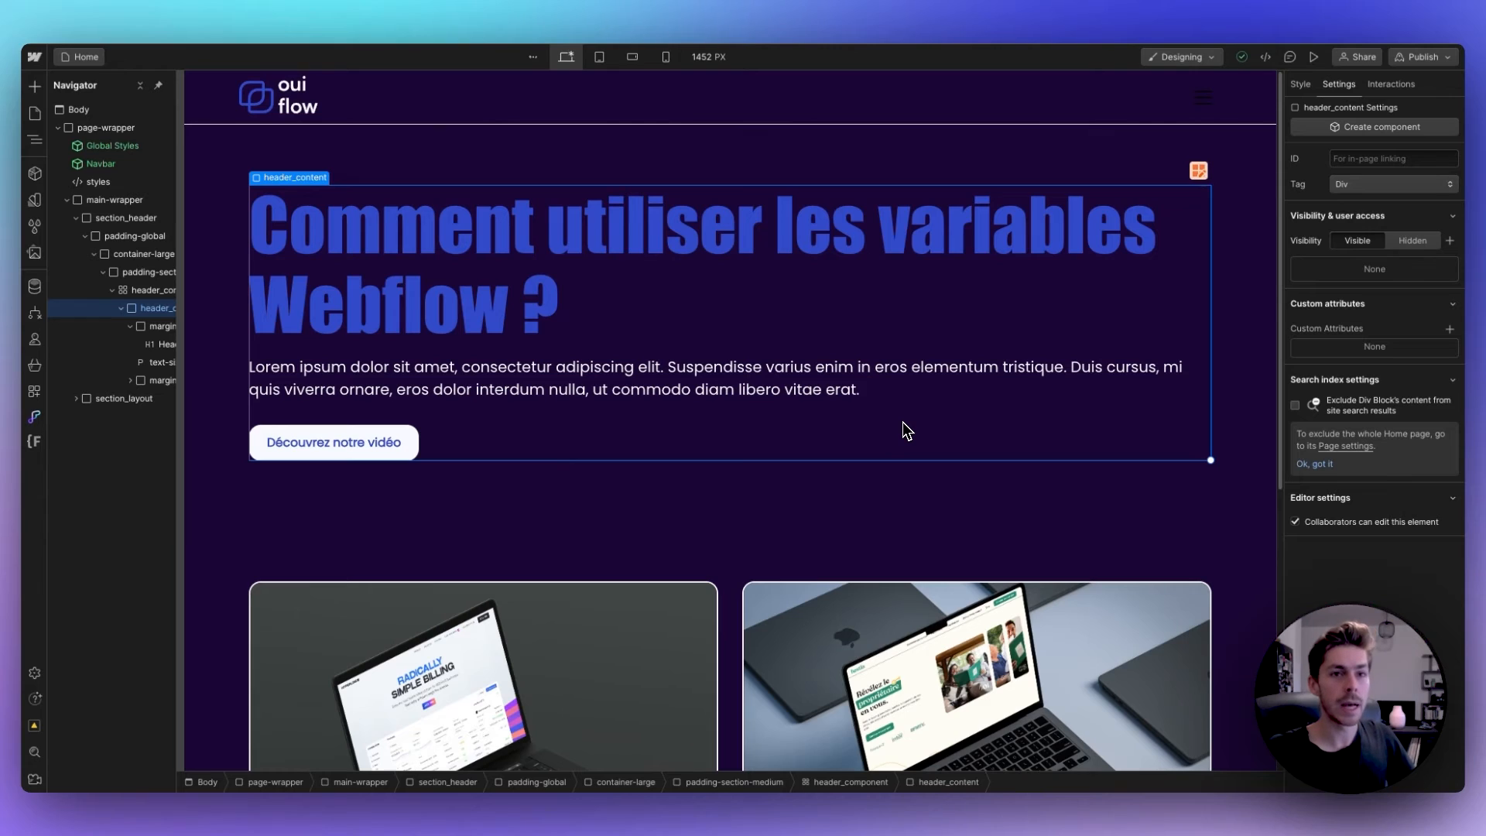